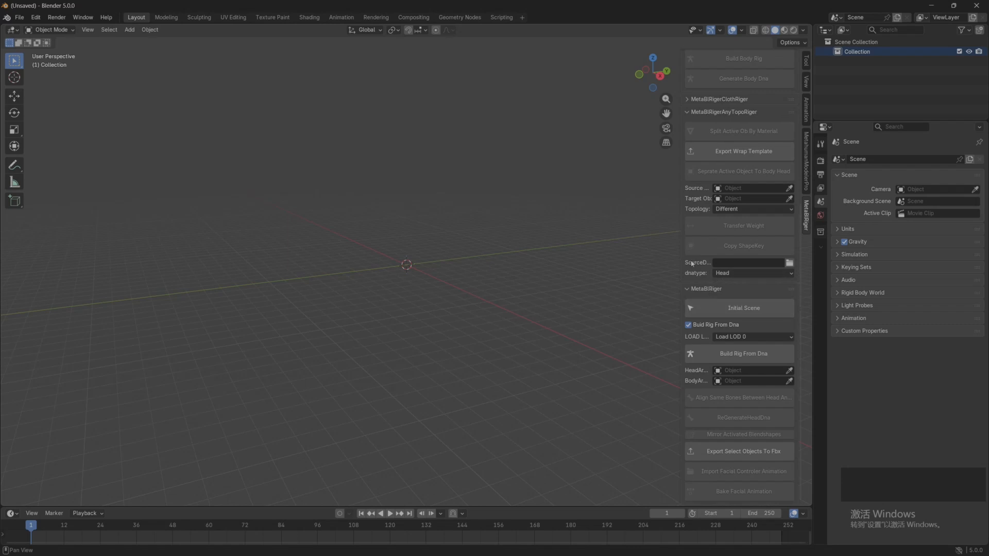
# Step: Widen the sidebar and review the MetaBlRiger add-on's details in the preferences, clearing the add-on search filter
pyautogui.moveTo(683, 264); pyautogui.dragTo(617, 265)
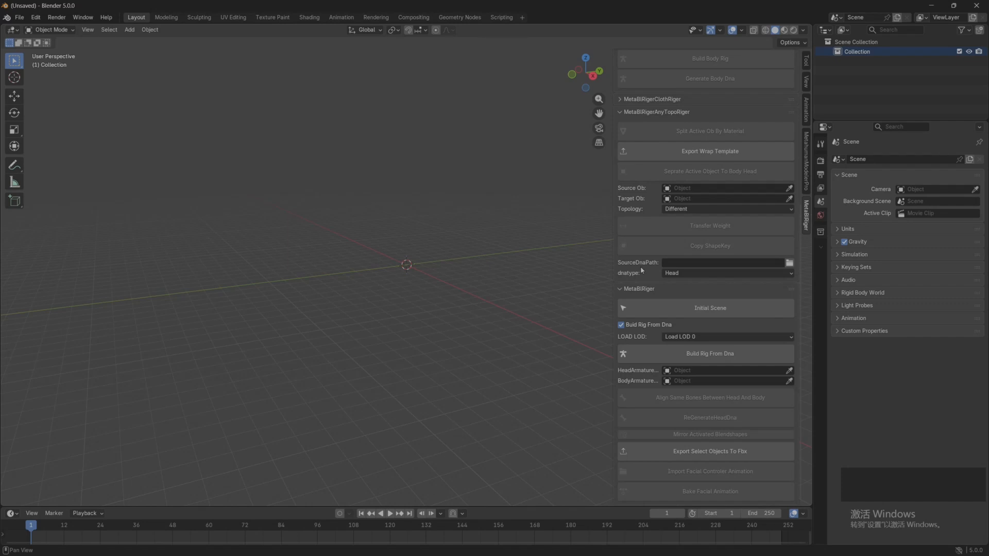
pyautogui.click(36, 17)
pyautogui.click(66, 142)
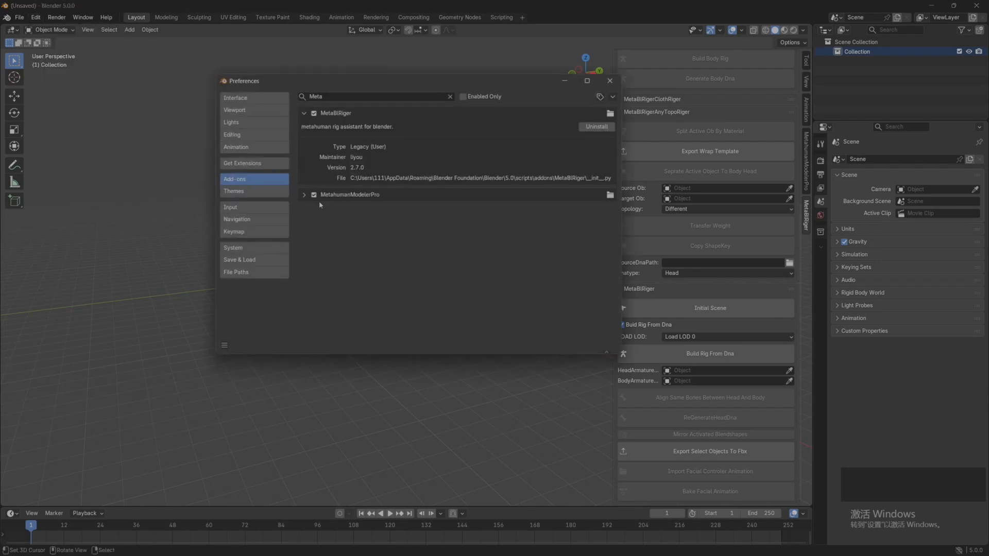
pyautogui.click(450, 96)
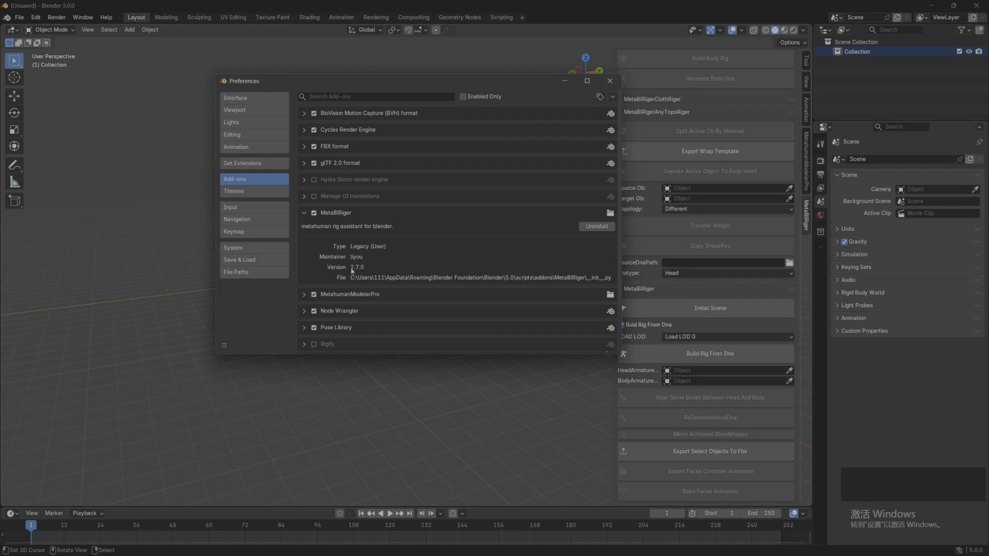
pyautogui.click(609, 81)
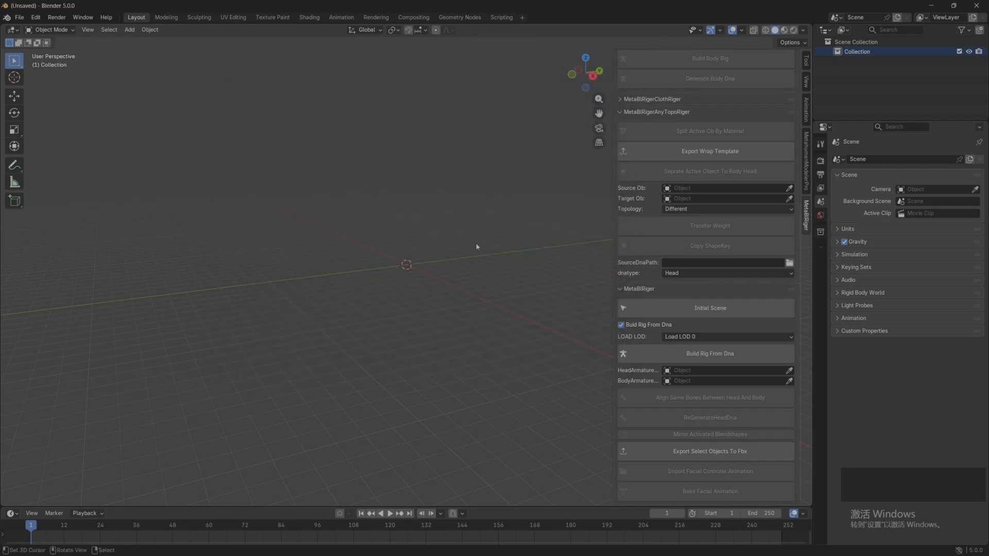
pyautogui.scroll(5, 631, 282)
pyautogui.scroll(-5, 631, 282)
pyautogui.scroll(5, 642, 276)
pyautogui.scroll(3, 662, 260)
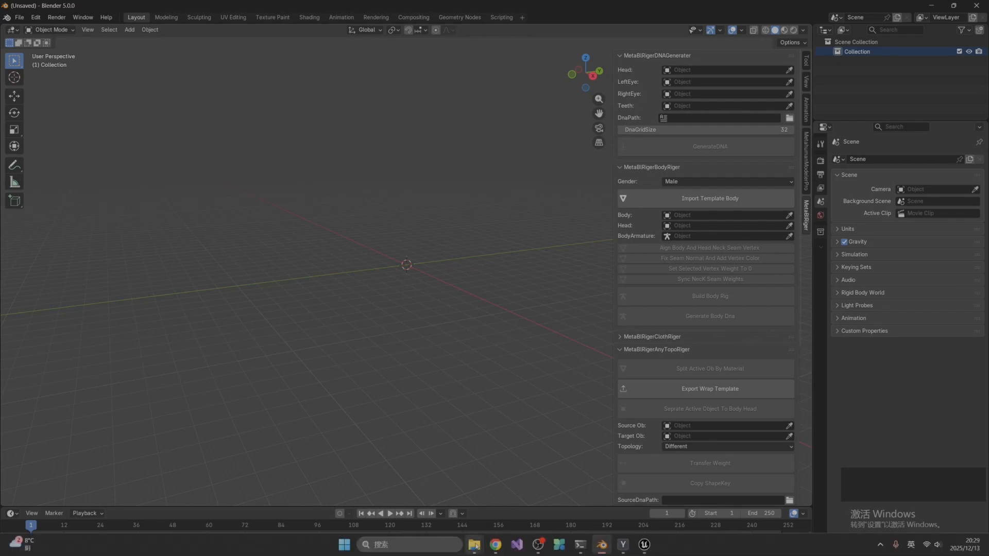
# Step: Switch to File Explorer, copy the path of the MetahumanModelerProSample folder and return to Blender
pyautogui.moveTo(474, 545)
pyautogui.click(629, 496)
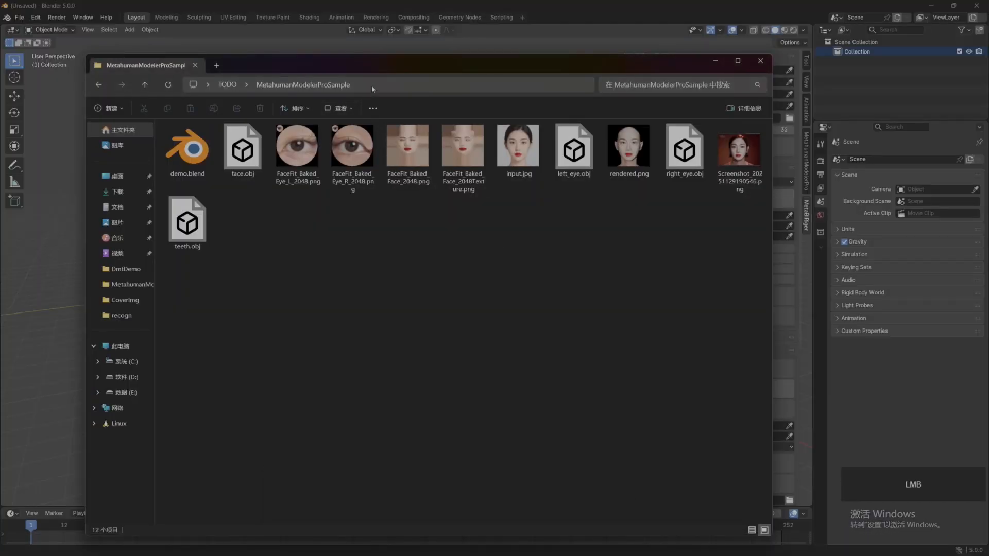
pyautogui.click(372, 85)
pyautogui.hotkey('ctrl', 'c')
pyautogui.click(644, 274)
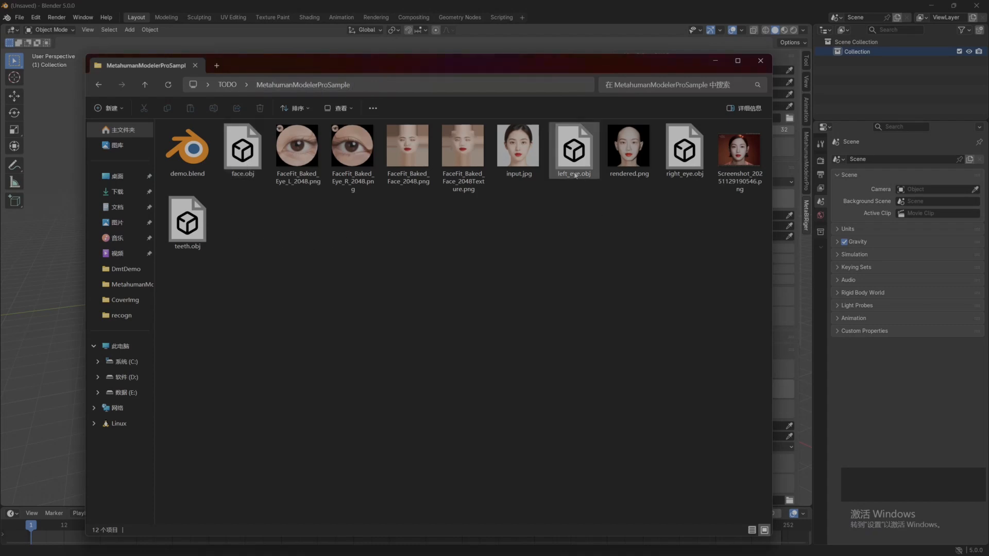
pyautogui.click(715, 61)
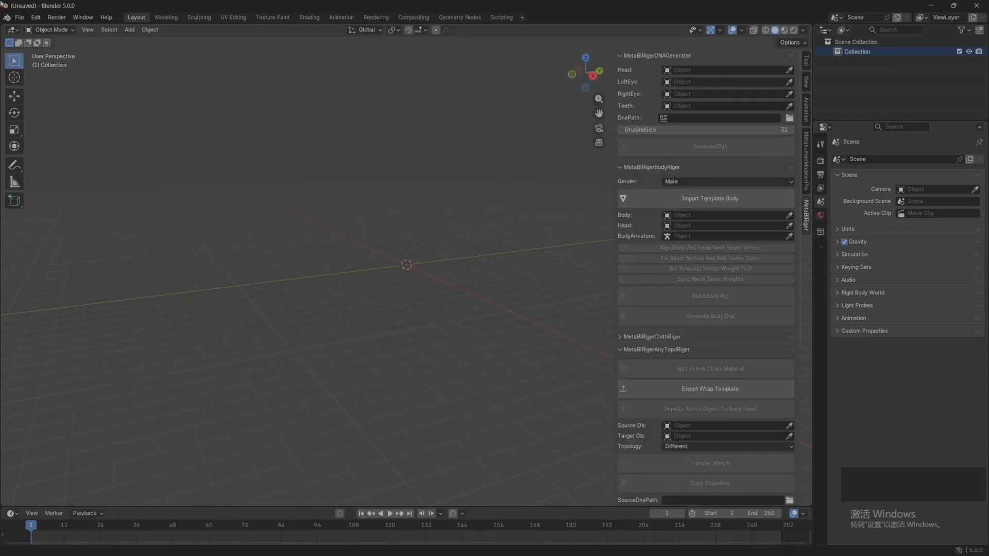
# Step: Import face.obj, left_eye.obj, right_eye.obj and teeth.obj from the MetahumanModelerProSample folder as Wavefront OBJ
pyautogui.click(19, 17)
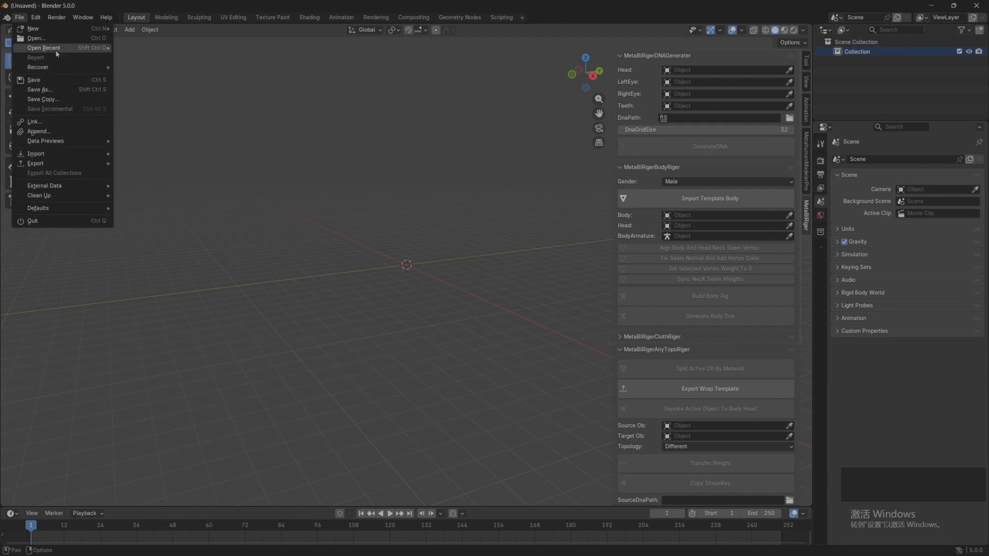
pyautogui.moveTo(56, 155)
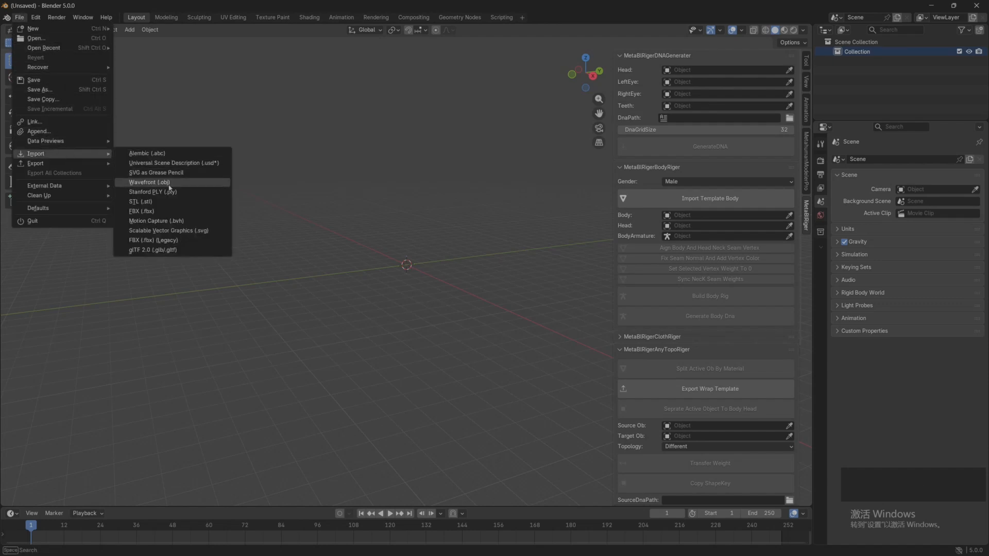
pyautogui.click(195, 189)
pyautogui.click(401, 116)
pyautogui.hotkey('ctrl', 'v')
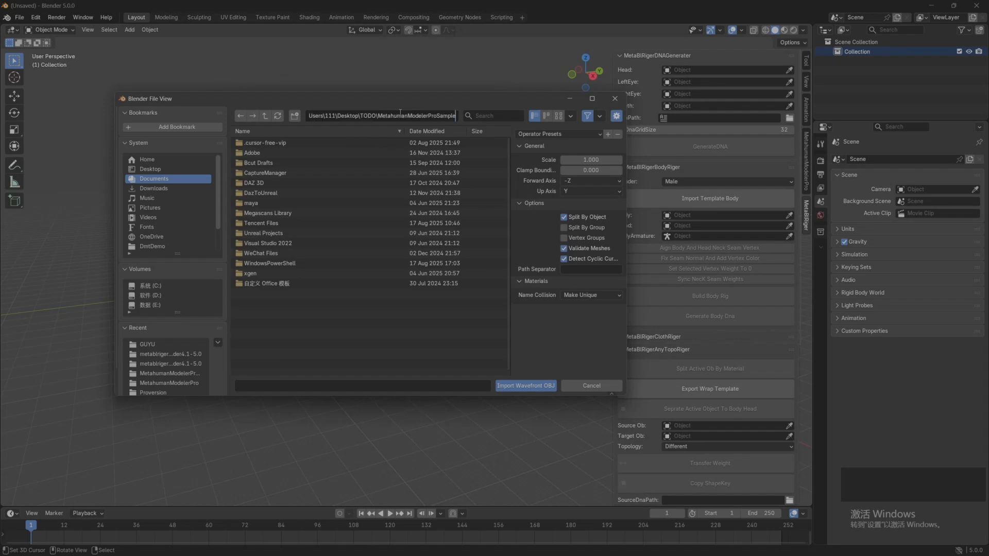
pyautogui.press('Return')
pyautogui.moveTo(311, 210); pyautogui.dragTo(329, 140)
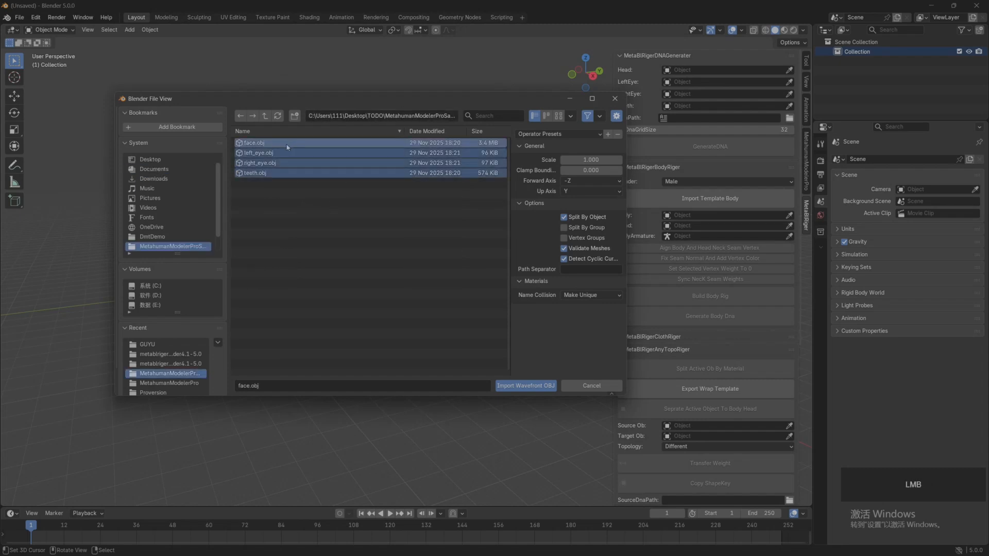
pyautogui.click(527, 387)
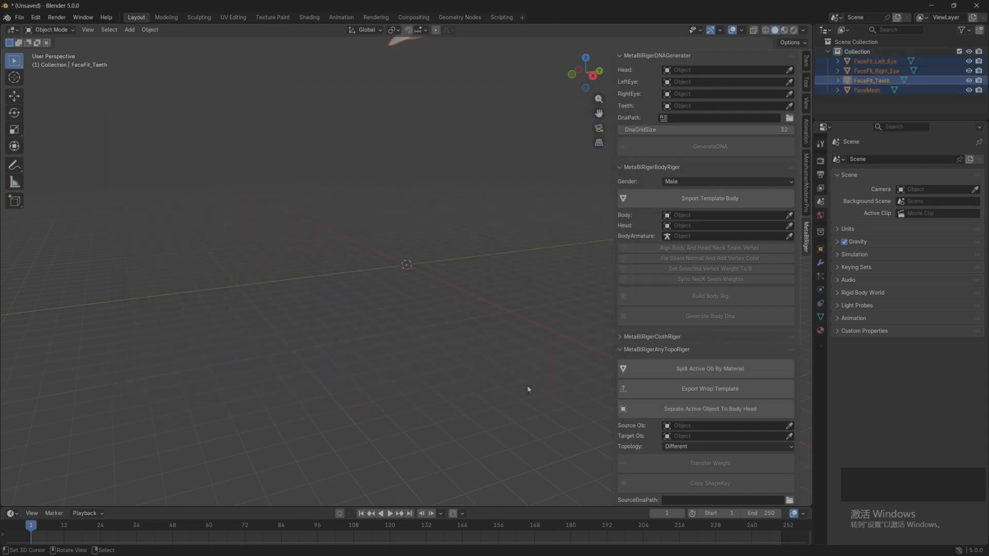
# Step: Inspect the imported head from the front with the whole bust in view
pyautogui.scroll(-7, 445, 267)
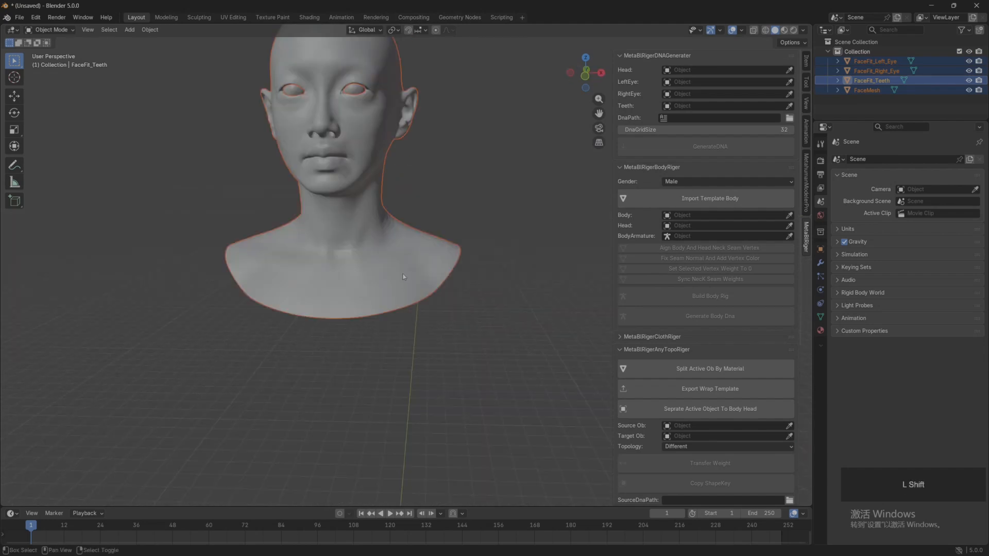
pyautogui.keyDown('shift'); pyautogui.moveTo(441, 264); pyautogui.dragTo(466, 315, button='middle'); pyautogui.keyUp('shift')
pyautogui.moveTo(466, 315); pyautogui.dragTo(448, 326, button='middle')
pyautogui.rightClick(483, 279)
pyautogui.scroll(1, 480, 280)
pyautogui.keyDown('shift'); pyautogui.moveTo(481, 280); pyautogui.dragTo(617, 267, button='middle'); pyautogui.keyUp('shift')
pyautogui.moveTo(529, 263); pyautogui.dragTo(510, 265, button='middle')
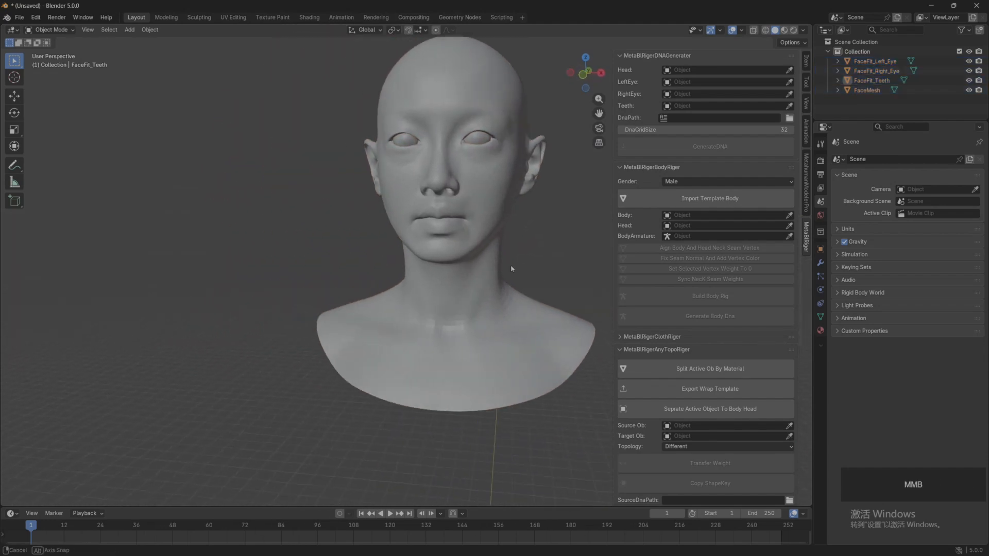
# Step: Check the location, rotation and scale of the imported face, right eye and teeth meshes
pyautogui.click(465, 302)
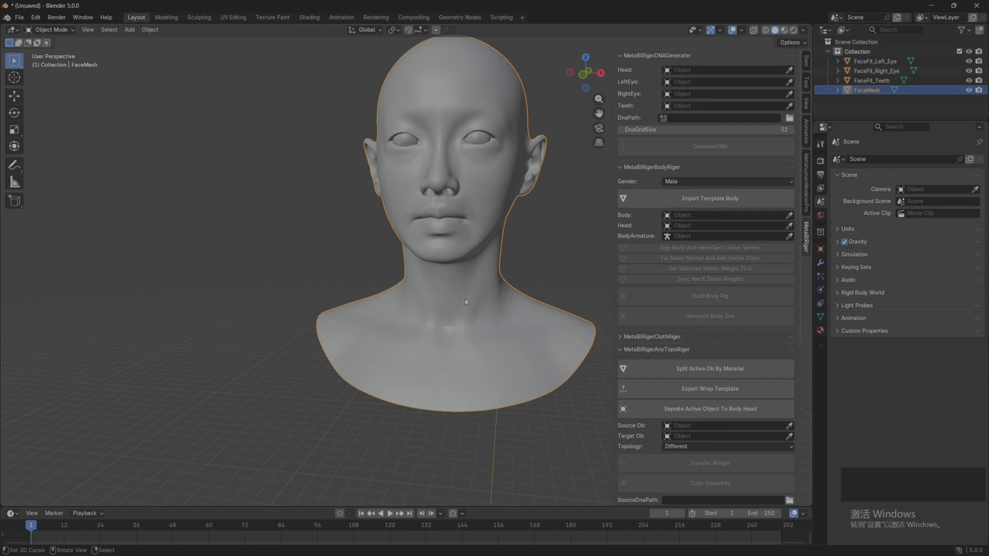
pyautogui.moveTo(514, 199); pyautogui.dragTo(522, 197, button='middle')
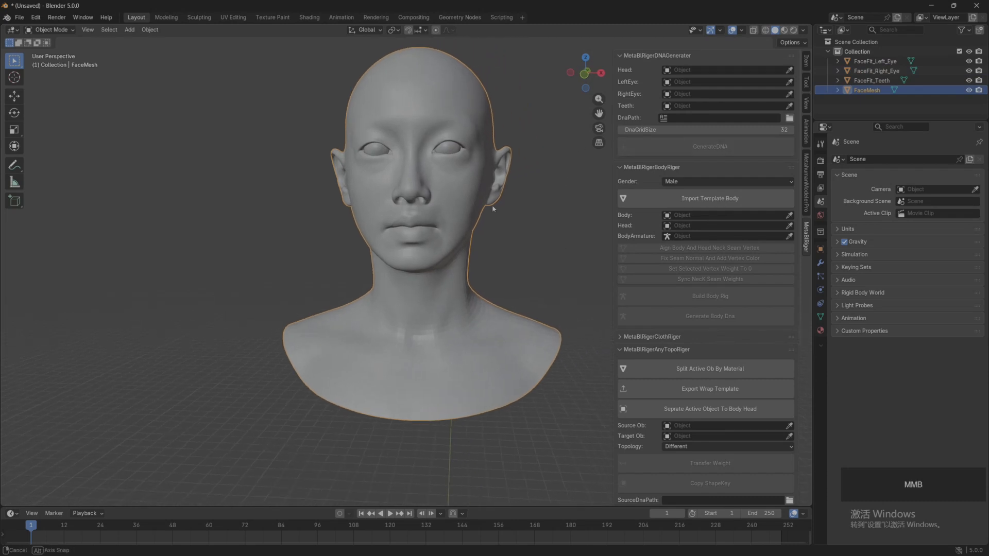
pyautogui.click(806, 62)
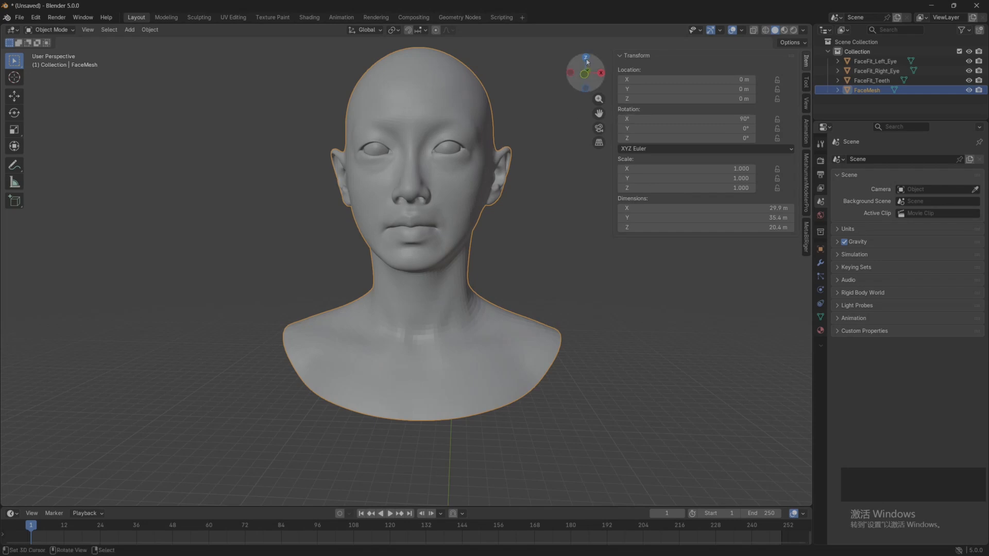
pyautogui.keyDown('shift'); pyautogui.moveTo(537, 212); pyautogui.dragTo(510, 218, button='middle'); pyautogui.keyUp('shift')
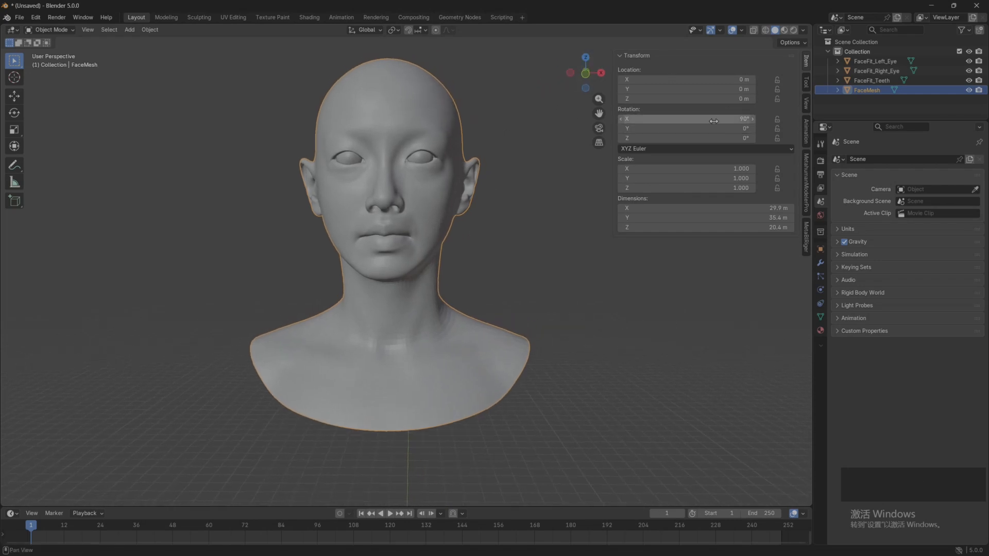
pyautogui.click(871, 81)
pyautogui.click(875, 70)
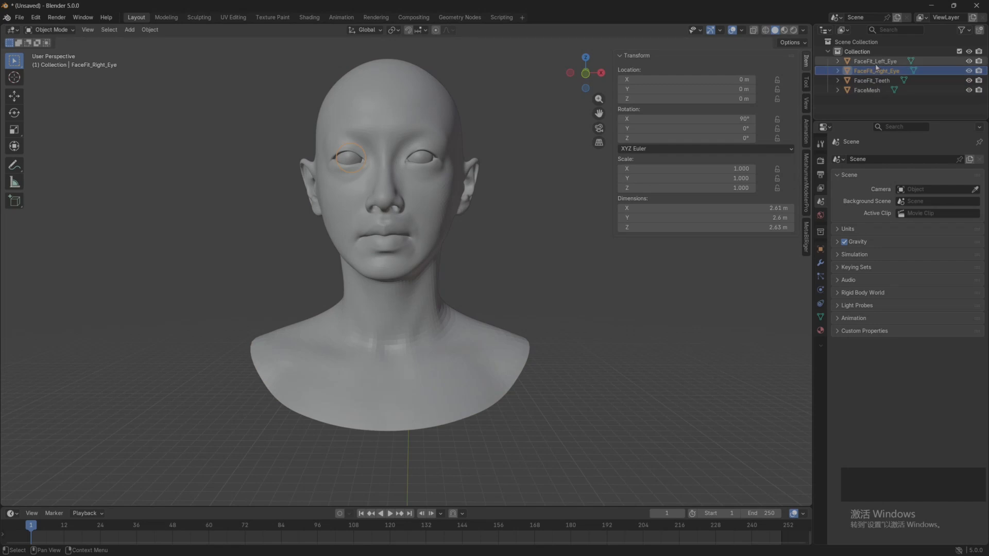
pyautogui.click(870, 81)
pyautogui.click(865, 95)
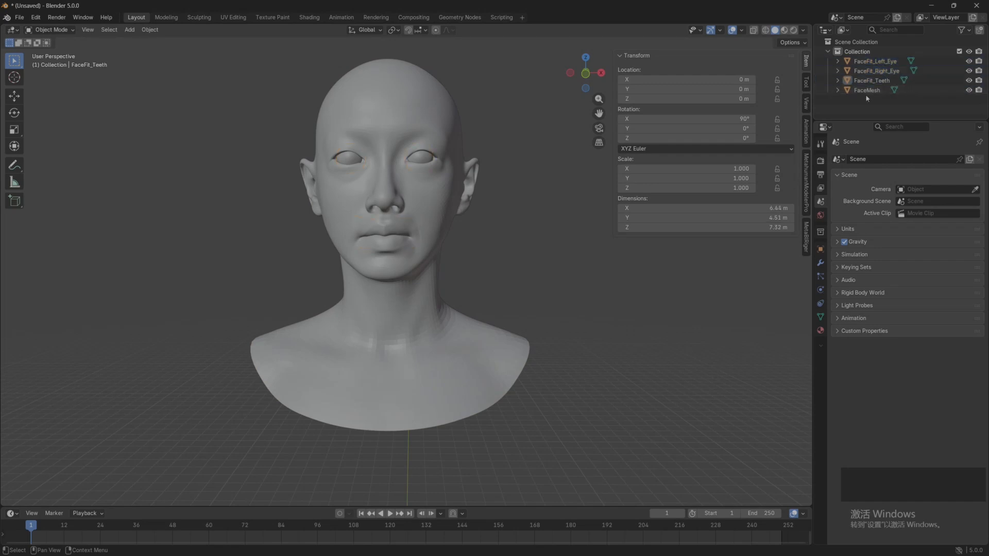
pyautogui.click(865, 91)
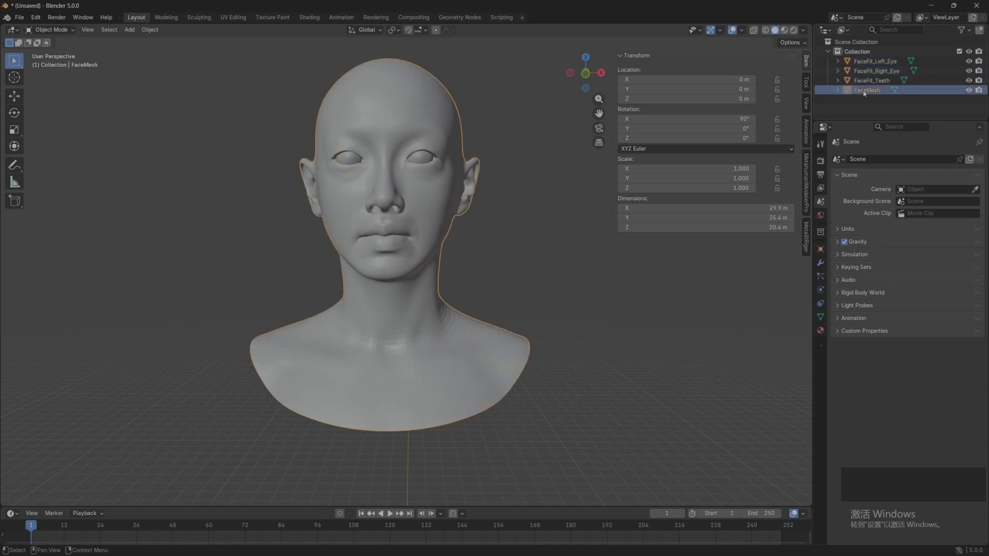
# Step: Bring up the MetaBlRiger tools and inspect the face mesh from the side with the view focused on it
pyautogui.click(806, 247)
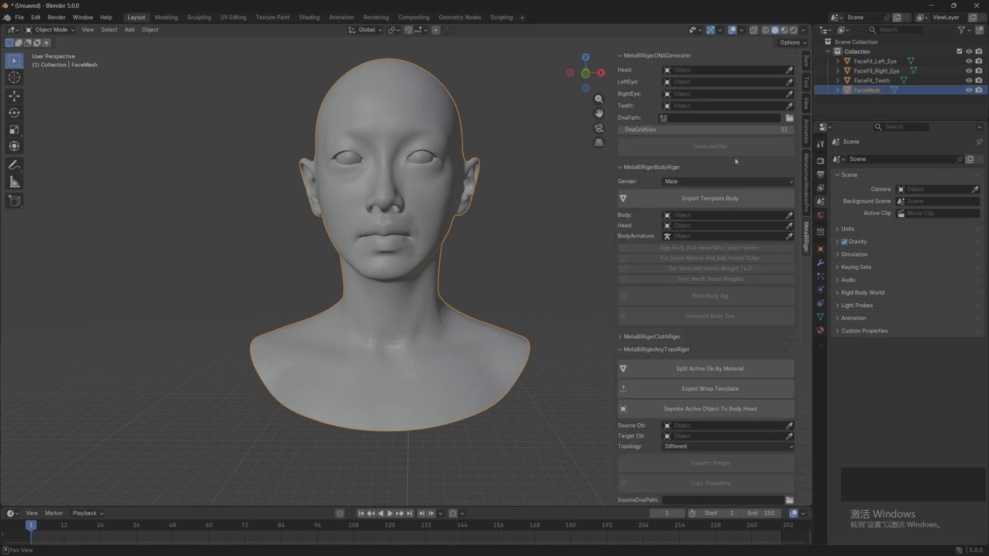
pyautogui.click(484, 239)
pyautogui.scroll(-4, 483, 239)
pyautogui.keyDown('shift'); pyautogui.moveTo(483, 239); pyautogui.dragTo(474, 212, button='middle'); pyautogui.keyUp('shift')
pyautogui.scroll(-2, 475, 215)
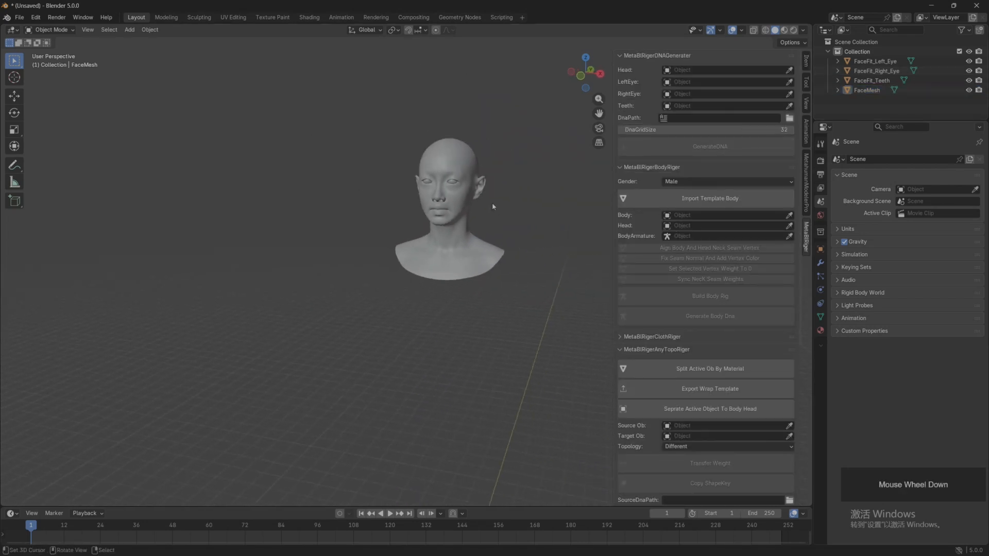
pyautogui.click(465, 195)
pyautogui.press('`')
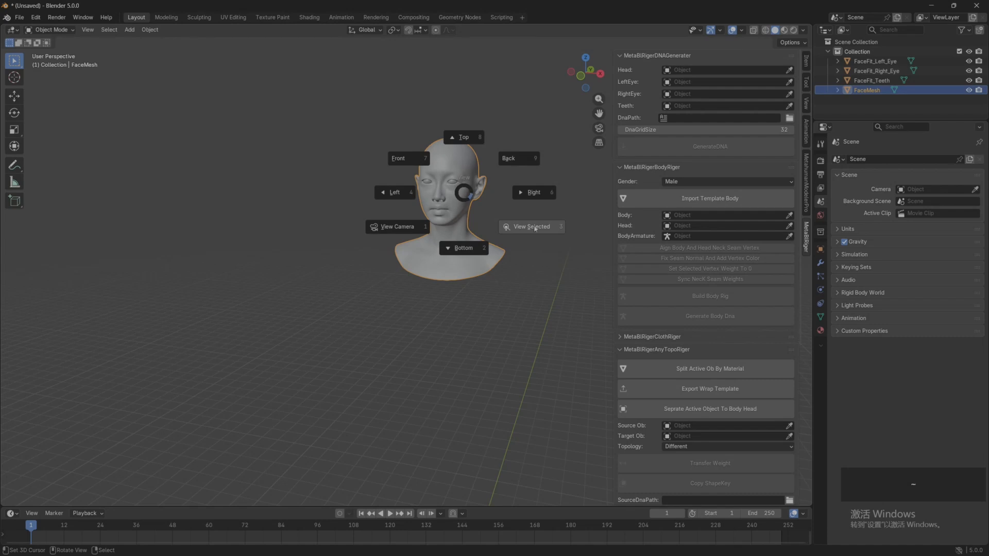
pyautogui.click(535, 228)
pyautogui.moveTo(521, 231); pyautogui.dragTo(426, 194, button='middle')
pyautogui.scroll(-3, 480, 300)
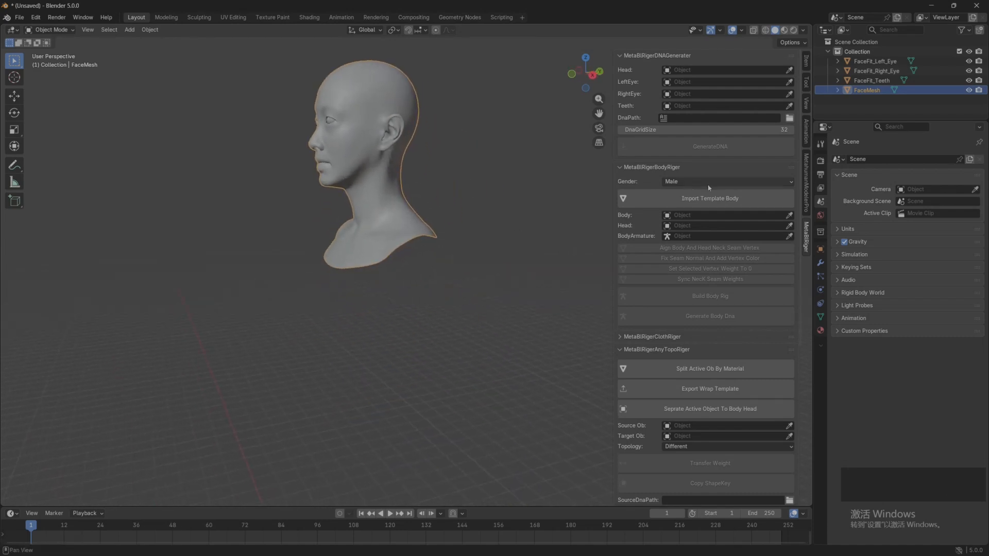
# Step: Set the body rigger's gender to Female and import the template body
pyautogui.click(706, 182)
pyautogui.click(695, 201)
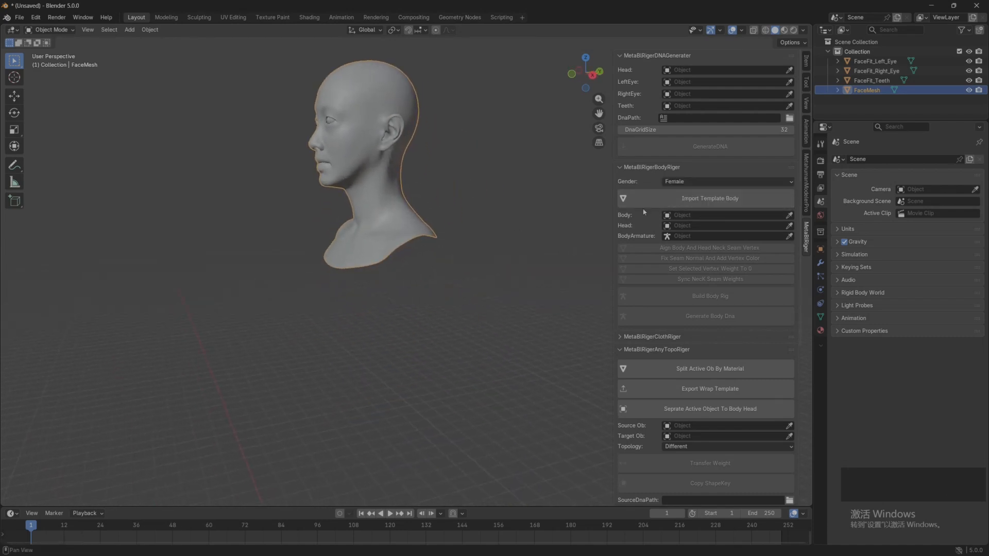
pyautogui.click(703, 201)
# Step: Assign femalebody as the Body and FaceMesh as the Head in the body rigger
pyautogui.moveTo(546, 226); pyautogui.dragTo(483, 278, button='middle')
pyautogui.scroll(3, 412, 226)
pyautogui.scroll(1, 483, 278)
pyautogui.moveTo(483, 278)
pyautogui.mouseDown(button='middle')
pyautogui.moveTo(457, 275)
pyautogui.moveTo(474, 272)
pyautogui.mouseUp(button='middle')
pyautogui.keyDown('shift'); pyautogui.moveTo(474, 273); pyautogui.dragTo(438, 272, button='middle'); pyautogui.keyUp('shift')
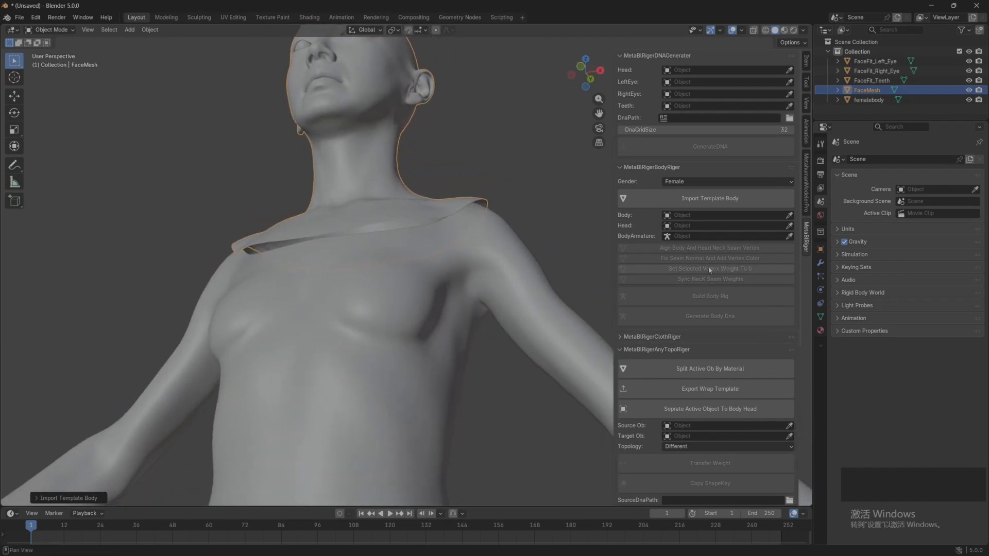
pyautogui.click(789, 215)
pyautogui.click(569, 278)
pyautogui.click(789, 225)
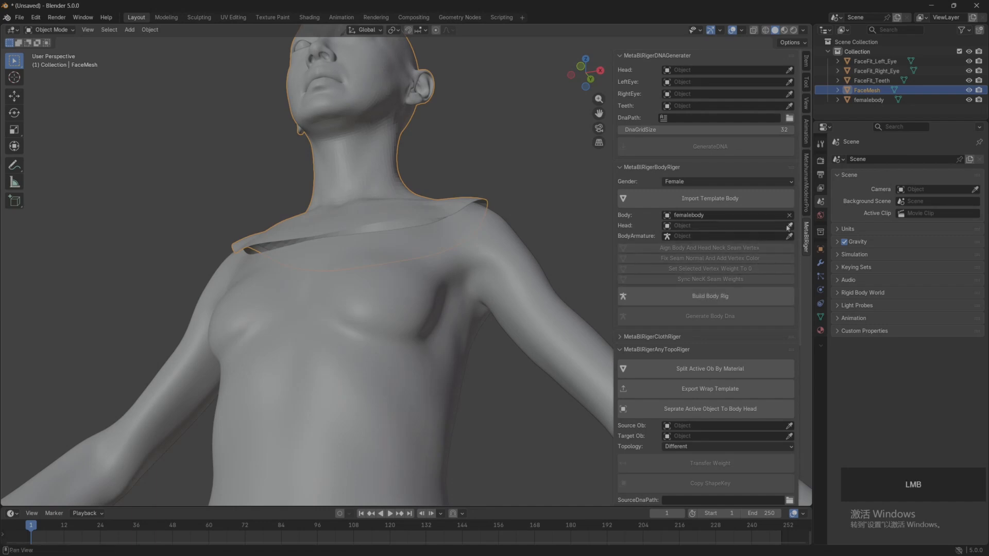
pyautogui.click(349, 178)
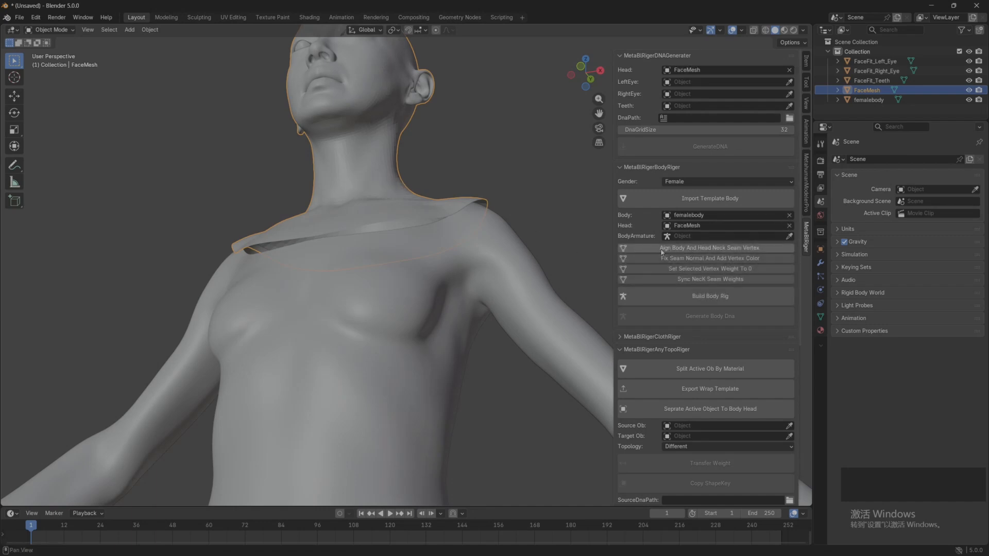
# Step: Align the neck seam vertices of the female body and the head mesh, and inspect the seam
pyautogui.moveTo(539, 262); pyautogui.dragTo(490, 282, button='middle')
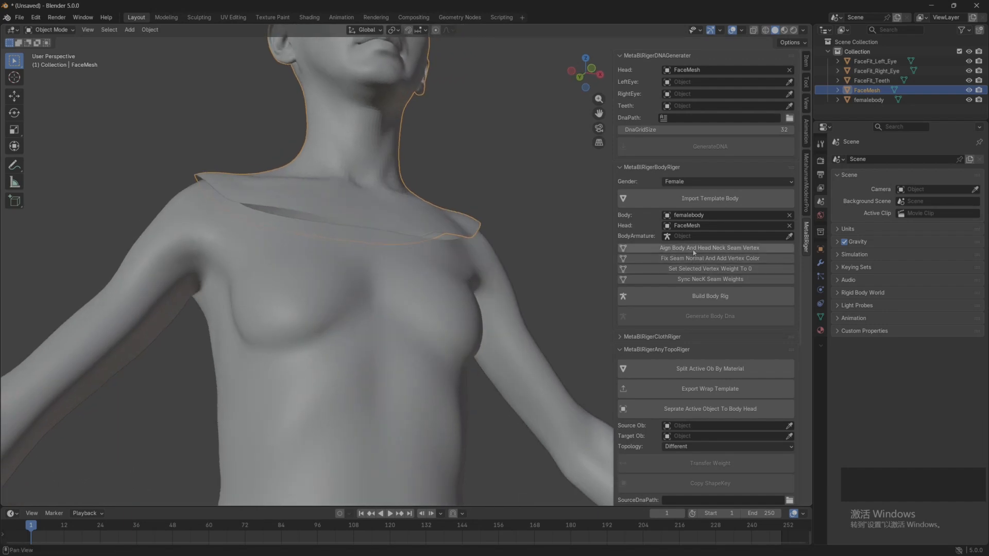
pyautogui.click(740, 252)
pyautogui.moveTo(412, 258); pyautogui.dragTo(370, 208, button='middle')
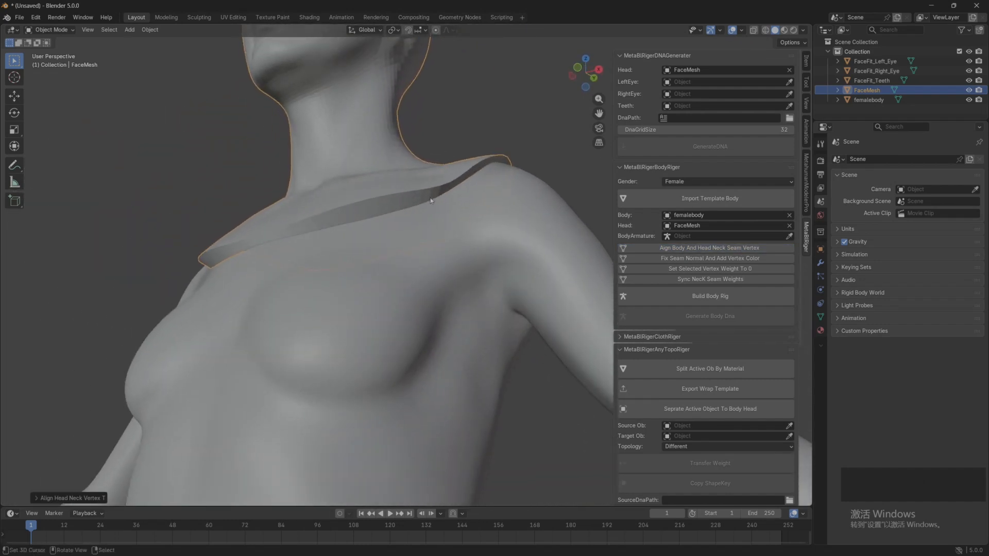
# Step: Smooth the face mesh around the neck and shoulder seam in Sculpt Mode, finishing in Object Mode
pyautogui.click(54, 30)
pyautogui.click(51, 30)
pyautogui.click(49, 53)
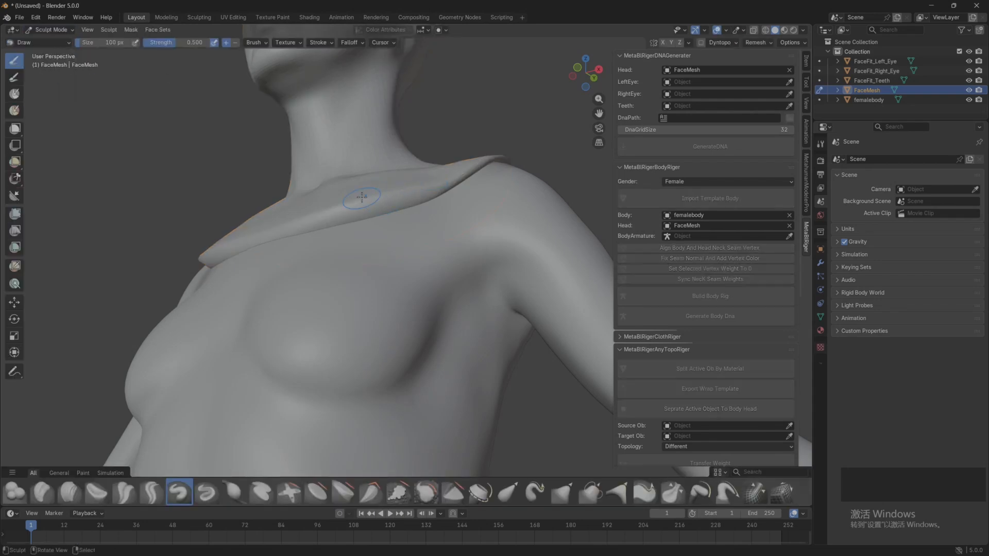
pyautogui.moveTo(361, 196); pyautogui.dragTo(335, 210, button='middle')
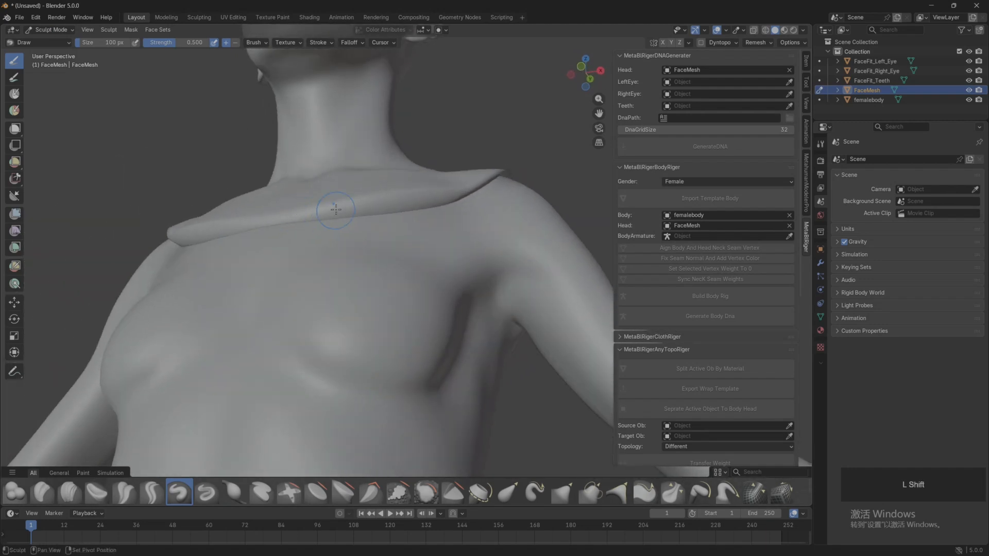
pyautogui.keyDown('shift'); pyautogui.moveTo(320, 205); pyautogui.dragTo(367, 207); pyautogui.keyUp('shift')
pyautogui.moveTo(366, 206); pyautogui.dragTo(330, 242, button='middle')
pyautogui.keyDown('shift'); pyautogui.moveTo(353, 268); pyautogui.dragTo(379, 253); pyautogui.keyUp('shift')
pyautogui.moveTo(378, 252); pyautogui.dragTo(257, 242, button='middle')
pyautogui.moveTo(536, 236); pyautogui.dragTo(412, 226, button='middle')
pyautogui.moveTo(412, 226)
pyautogui.keyDown('shift'); pyautogui.mouseDown()
pyautogui.moveTo(421, 219)
pyautogui.moveTo(437, 238)
pyautogui.mouseUp(); pyautogui.keyUp('shift')
pyautogui.moveTo(438, 238); pyautogui.dragTo(267, 263, button='middle')
pyautogui.keyDown('shift'); pyautogui.moveTo(268, 262); pyautogui.dragTo(329, 265); pyautogui.keyUp('shift')
pyautogui.moveTo(330, 265)
pyautogui.mouseDown(button='middle')
pyautogui.moveTo(283, 232)
pyautogui.moveTo(360, 177)
pyautogui.mouseUp(button='middle')
pyautogui.keyDown('shift'); pyautogui.moveTo(360, 178); pyautogui.dragTo(385, 175); pyautogui.keyUp('shift')
pyautogui.moveTo(384, 174); pyautogui.dragTo(286, 235, button='middle')
pyautogui.keyDown('shift'); pyautogui.moveTo(285, 235); pyautogui.dragTo(463, 248); pyautogui.keyUp('shift')
pyautogui.hotkey('ctrl', 'Tab')
# Step: Realign the body and head neck seam vertices on the smoothed mesh and check the join from the front
pyautogui.click(680, 249)
pyautogui.moveTo(284, 254); pyautogui.dragTo(359, 254, button='middle')
pyautogui.moveTo(436, 226)
pyautogui.keyDown('shift'); pyautogui.mouseDown(button='middle')
pyautogui.moveTo(319, 252)
pyautogui.moveTo(357, 259)
pyautogui.mouseUp(button='middle'); pyautogui.keyUp('shift')
pyautogui.scroll(-2, 357, 258)
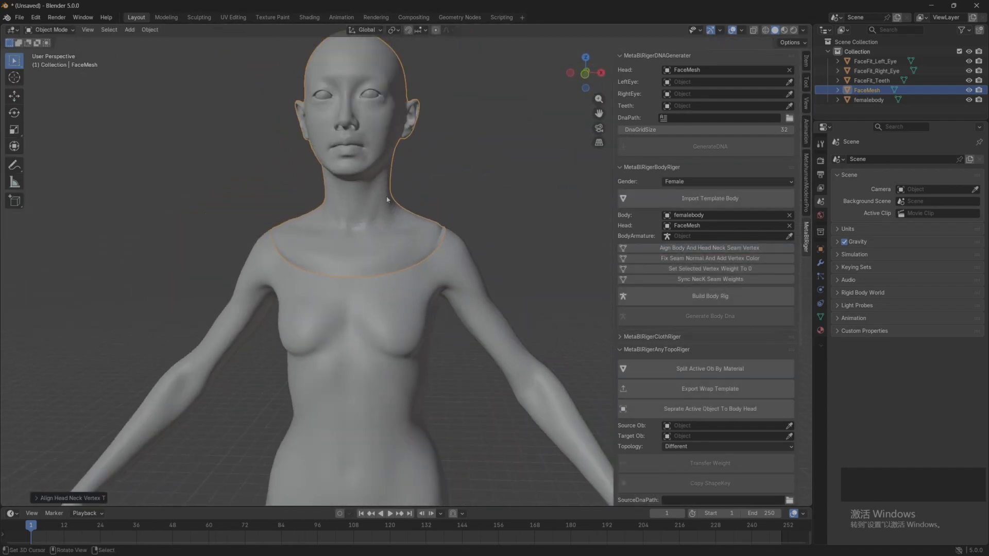
pyautogui.moveTo(475, 223); pyautogui.dragTo(484, 222, button='middle')
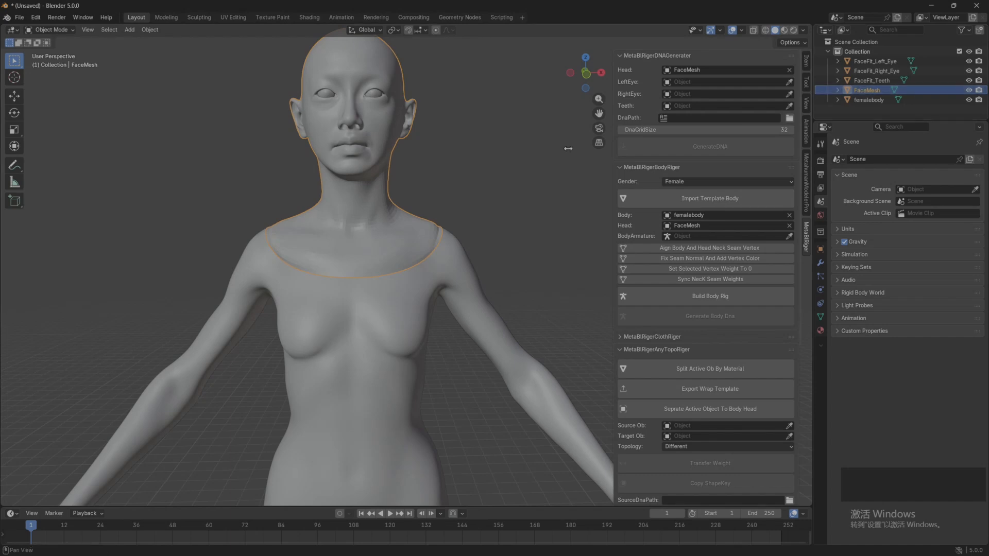
# Step: Add a new material to the FaceMesh head and name it template_head
pyautogui.click(820, 332)
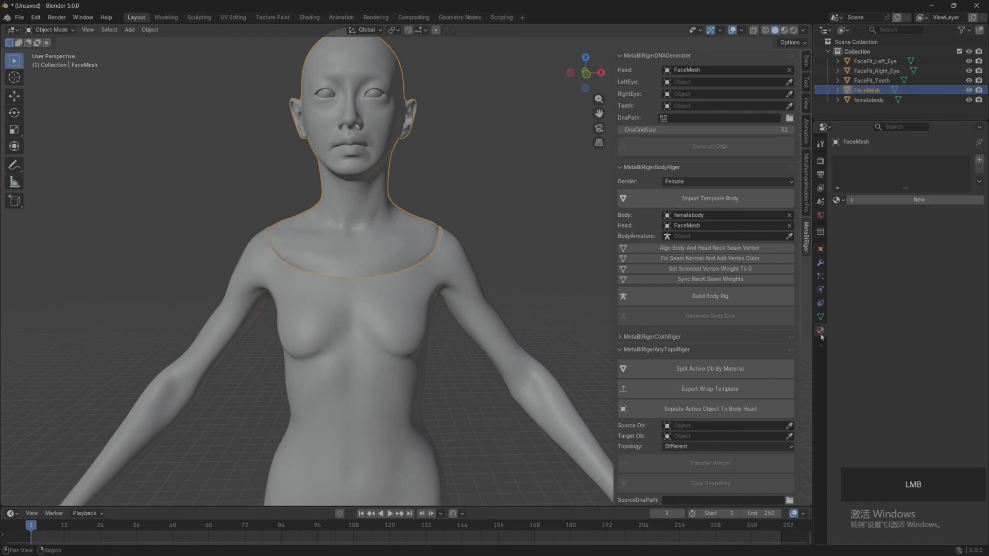
pyautogui.click(905, 202)
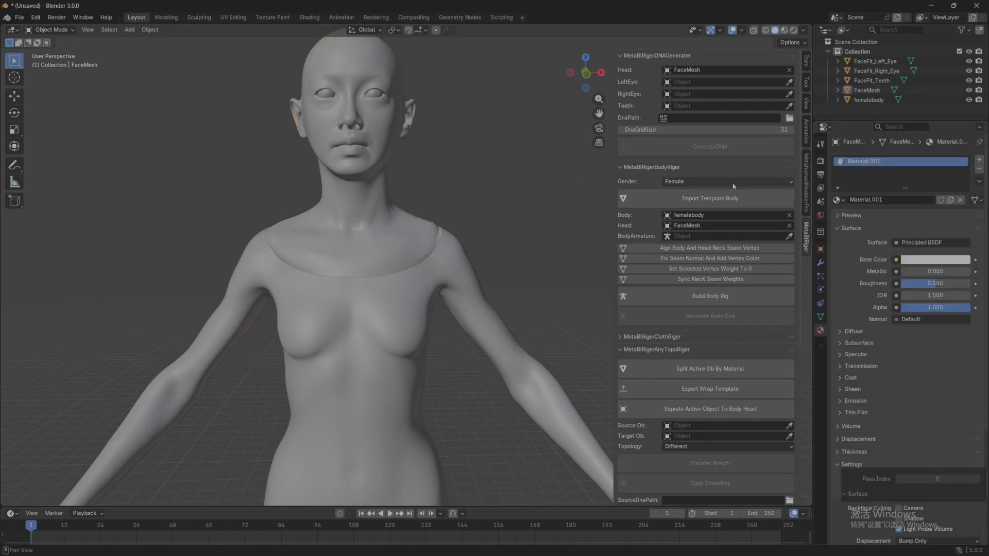
pyautogui.click(891, 200)
pyautogui.moveTo(891, 201); pyautogui.dragTo(838, 195)
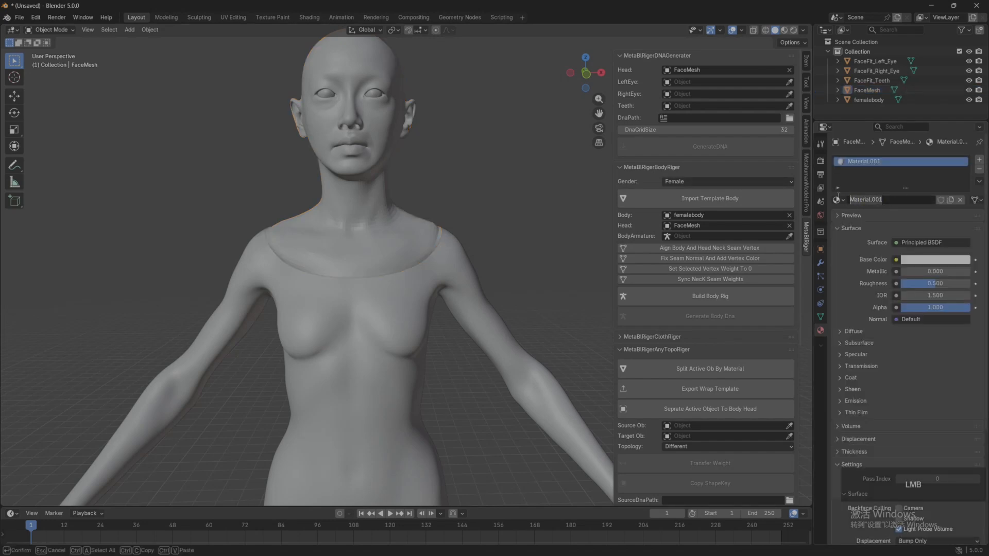
pyautogui.write('templa')
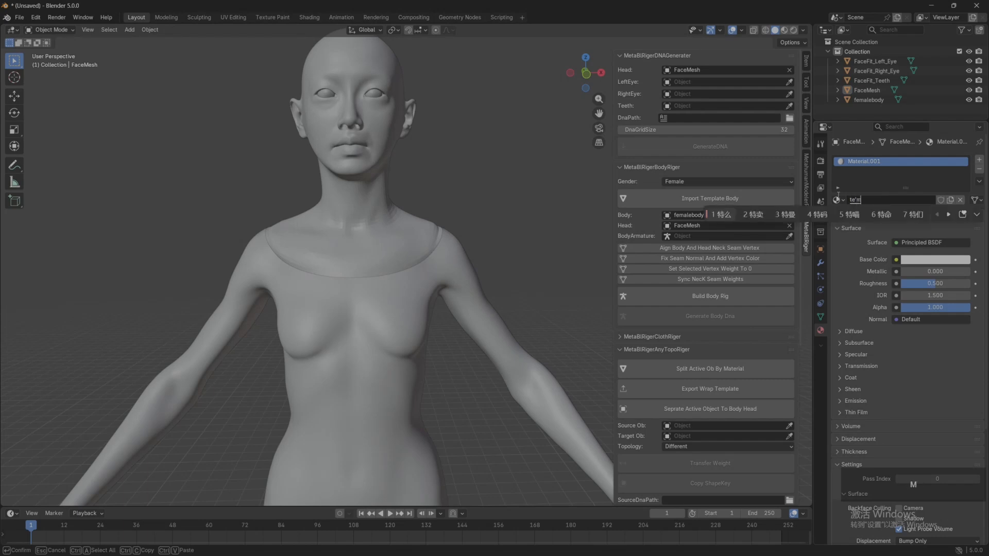
pyautogui.write('te')
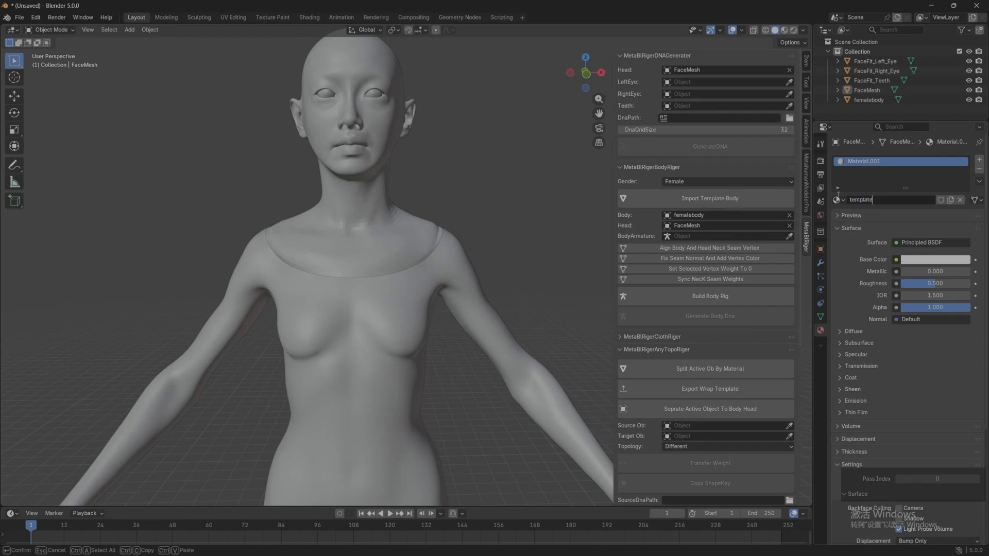
pyautogui.write('_head')
pyautogui.press('Return')
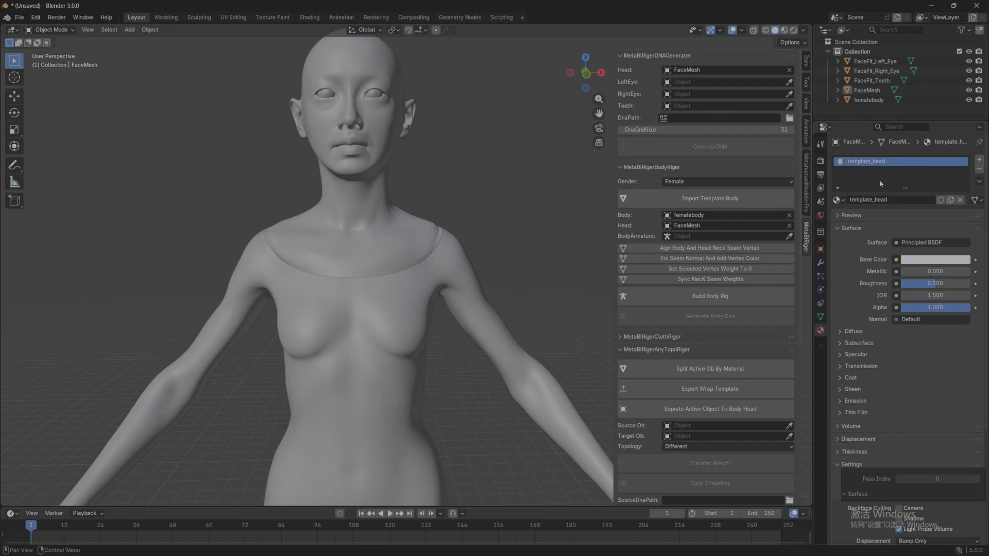
# Step: Rename the female body's material to template_body
pyautogui.click(424, 315)
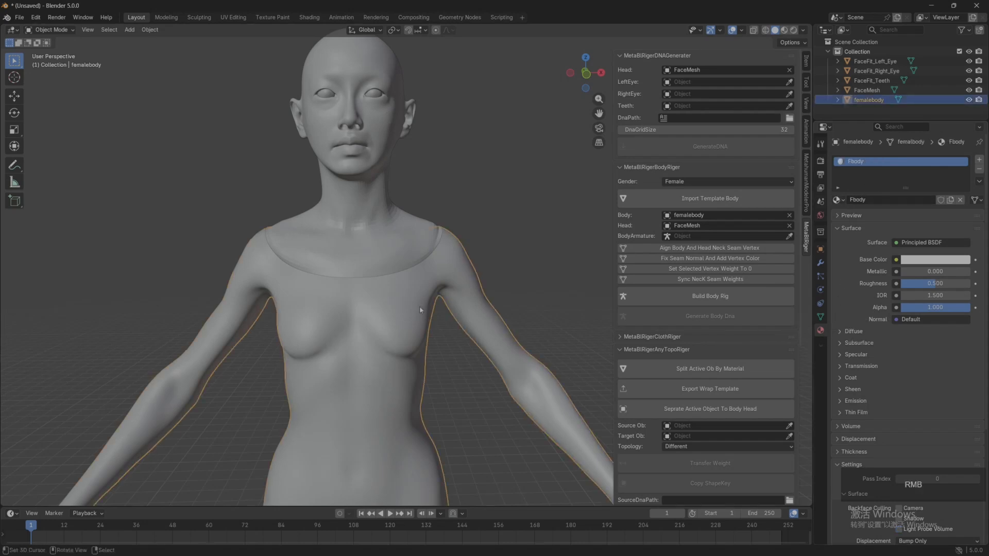
pyautogui.doubleClick(861, 201)
pyautogui.write('temp')
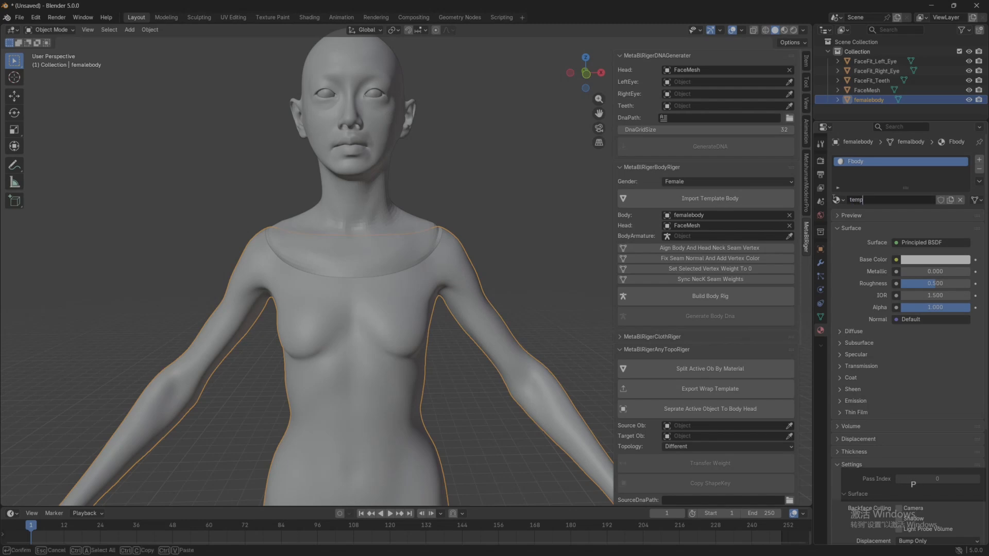
pyautogui.write('late_body')
pyautogui.press('Return')
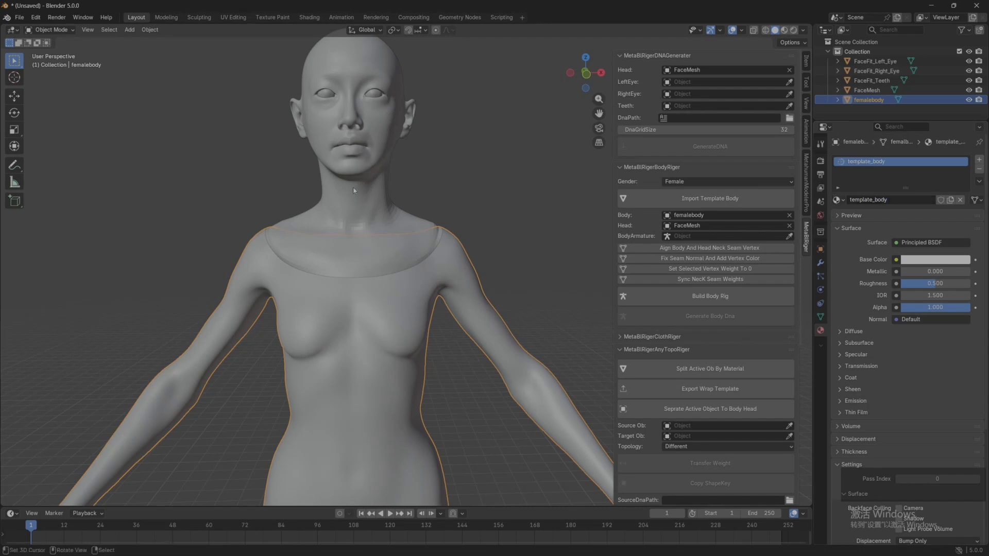
# Step: Join the head mesh into femalebody and inspect the neck seam from the side
pyautogui.click(360, 190)
pyautogui.keyDown('shift'); pyautogui.click(347, 330); pyautogui.keyUp('shift')
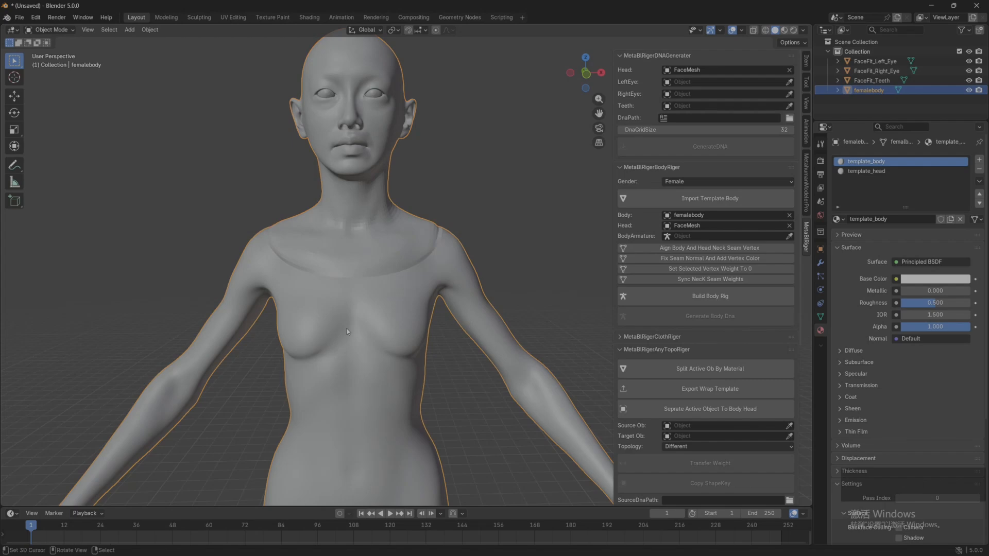
pyautogui.moveTo(210, 279); pyautogui.dragTo(318, 277, button='middle')
pyautogui.scroll(2, 319, 267)
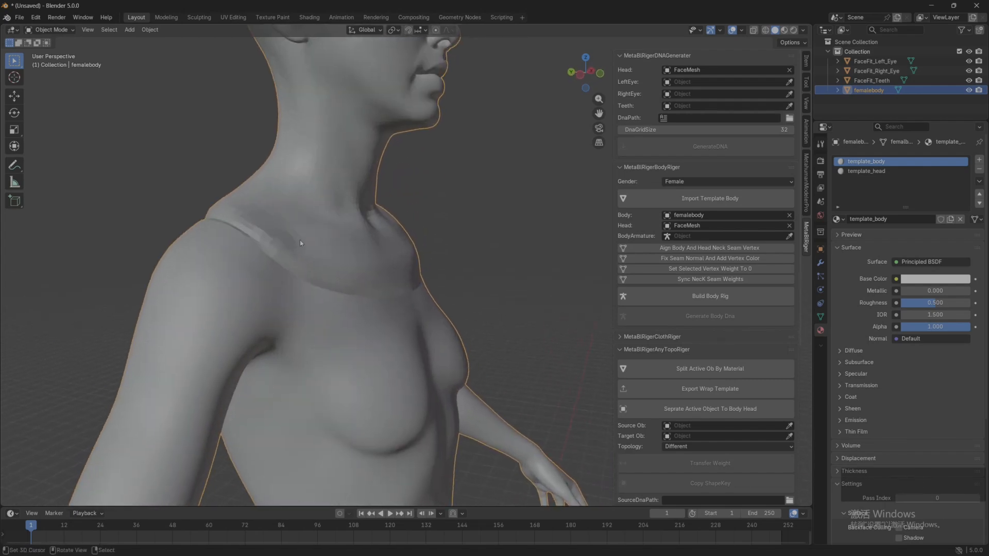
# Step: Clear the sharp marking from all edges of the joined mesh in Edit Mode
pyautogui.press('Tab')
pyautogui.scroll(-5, 423, 238)
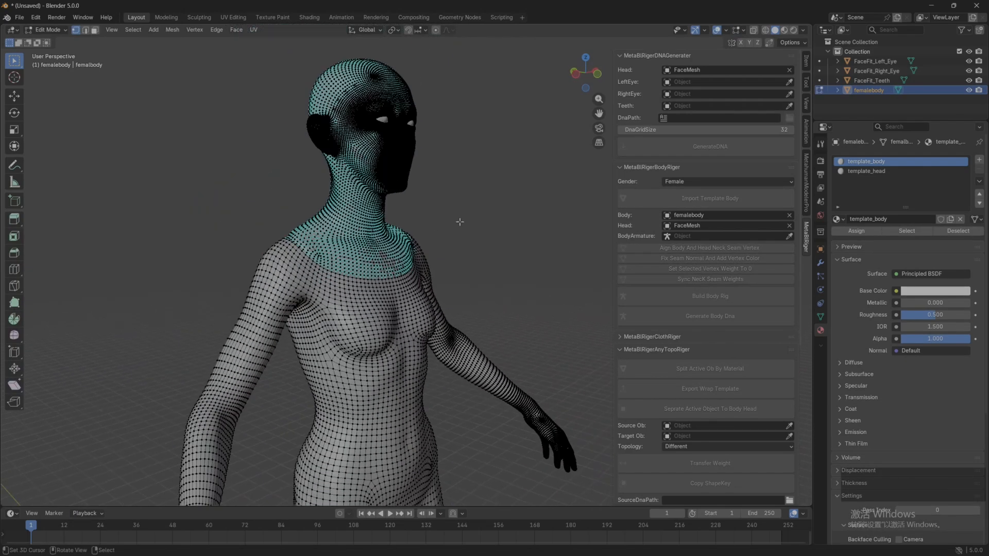
pyautogui.press('a')
pyautogui.click(235, 30)
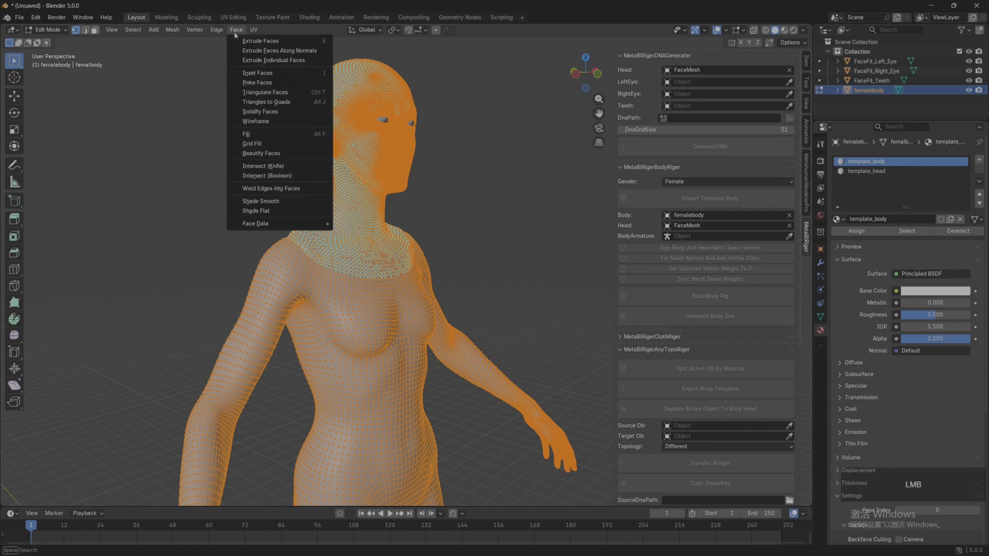
pyautogui.click(236, 30)
pyautogui.click(217, 30)
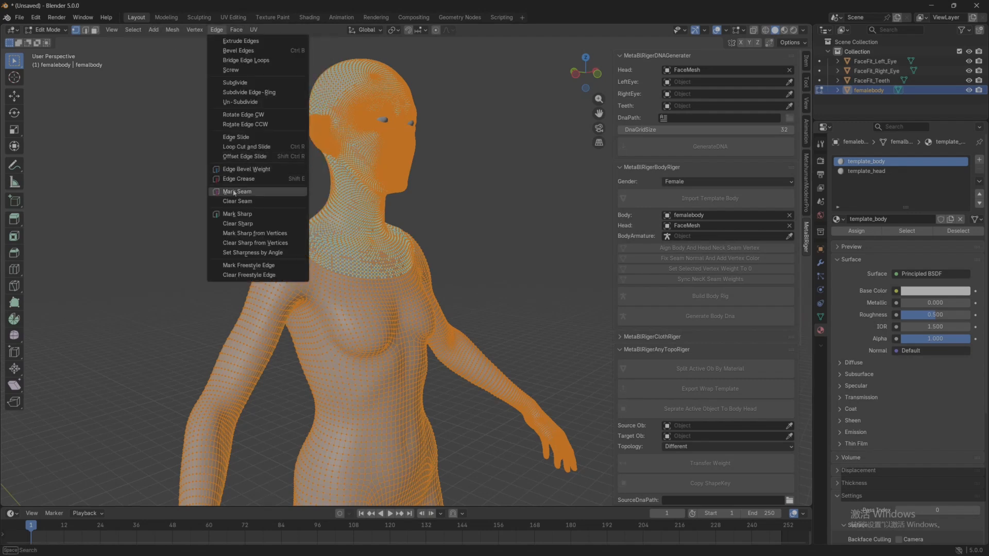
pyautogui.click(242, 224)
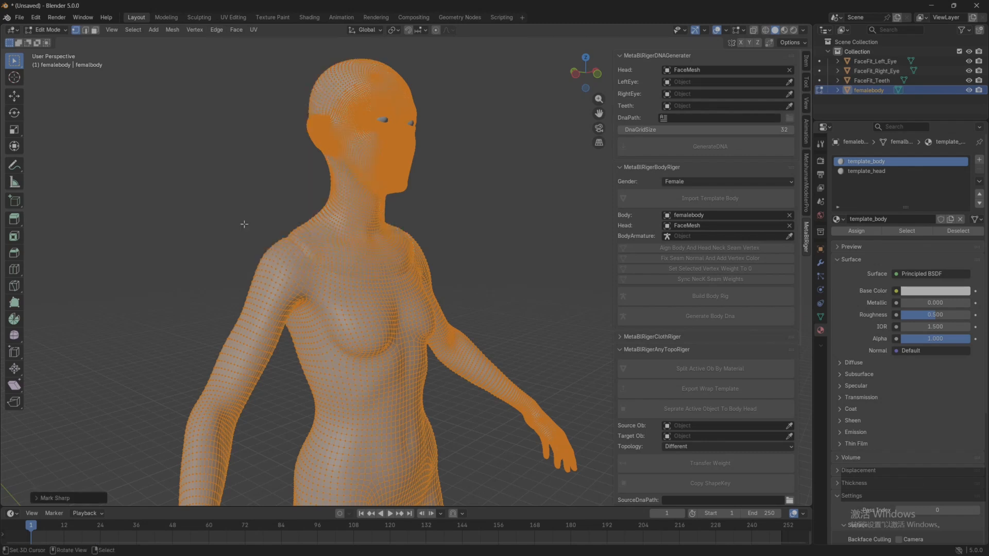
# Step: Merge all vertices of the joined mesh by distance to weld the neck seam
pyautogui.moveTo(240, 222); pyautogui.dragTo(208, 206, button='middle')
pyautogui.click(173, 29)
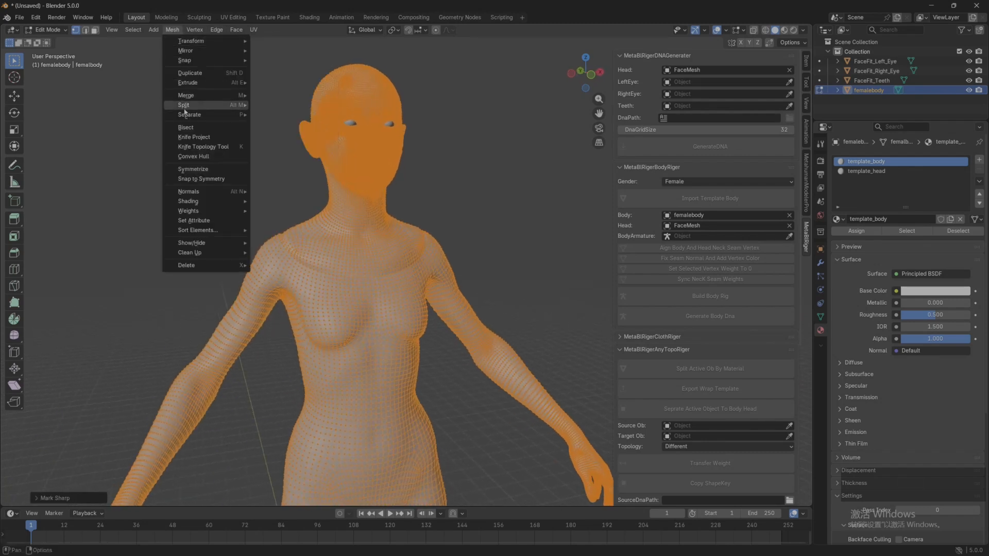
pyautogui.moveTo(187, 119)
pyautogui.moveTo(188, 96)
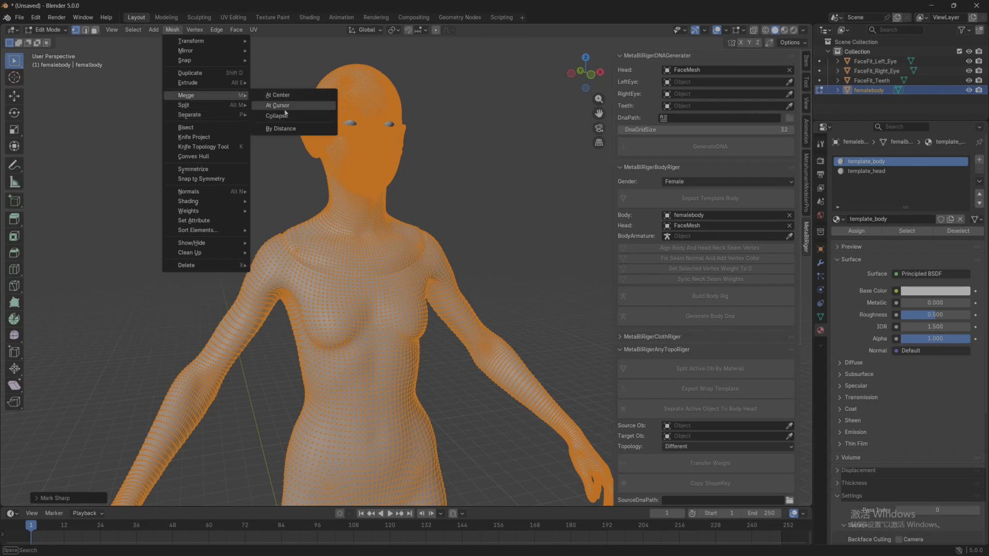
pyautogui.click(282, 130)
pyautogui.scroll(4, 243, 177)
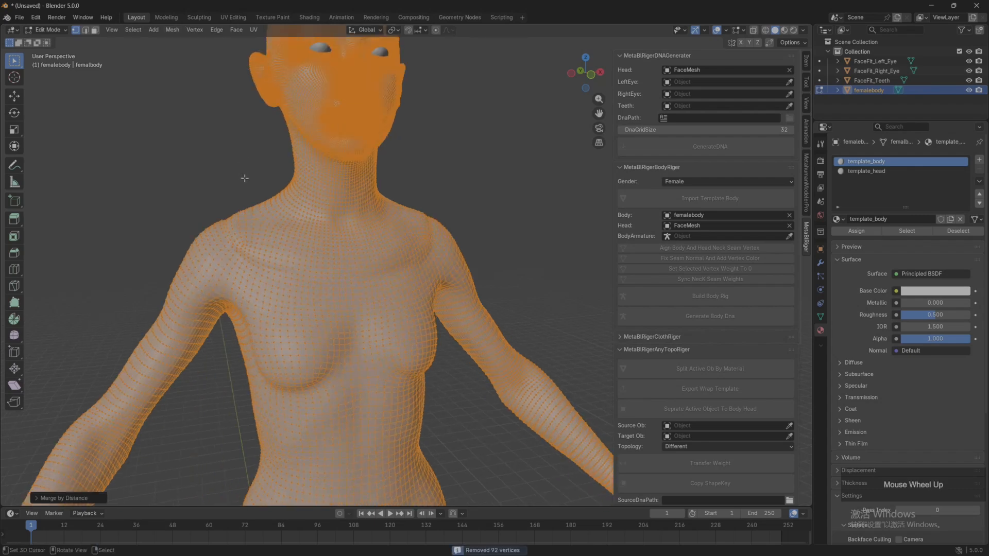
pyautogui.moveTo(242, 177)
pyautogui.keyDown('shift'); pyautogui.mouseDown(button='middle')
pyautogui.moveTo(243, 193)
pyautogui.moveTo(227, 193)
pyautogui.mouseUp(button='middle'); pyautogui.keyUp('shift')
# Step: Smooth the welded neck and shoulder seam of the joined mesh in Sculpt Mode, finishing in Object Mode
pyautogui.click(54, 32)
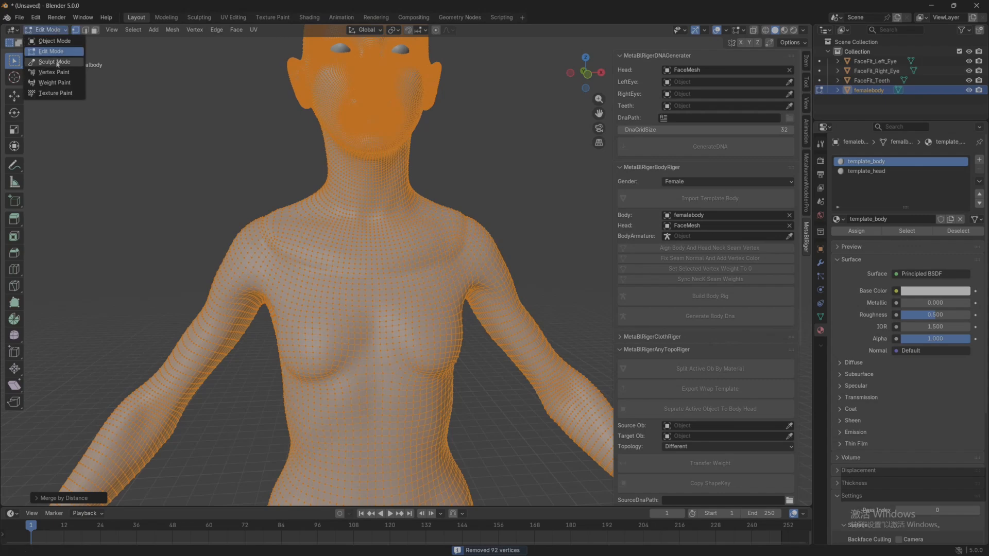
pyautogui.click(54, 63)
pyautogui.scroll(2, 245, 188)
pyautogui.moveTo(246, 188); pyautogui.dragTo(269, 189, button='middle')
pyautogui.keyDown('shift'); pyautogui.moveTo(231, 249); pyautogui.dragTo(310, 264); pyautogui.keyUp('shift')
pyautogui.moveTo(310, 264)
pyautogui.mouseDown(button='middle')
pyautogui.moveTo(212, 254)
pyautogui.moveTo(380, 188)
pyautogui.moveTo(351, 186)
pyautogui.moveTo(341, 230)
pyautogui.mouseUp(button='middle')
pyautogui.scroll(2, 247, 242)
pyautogui.press('g')
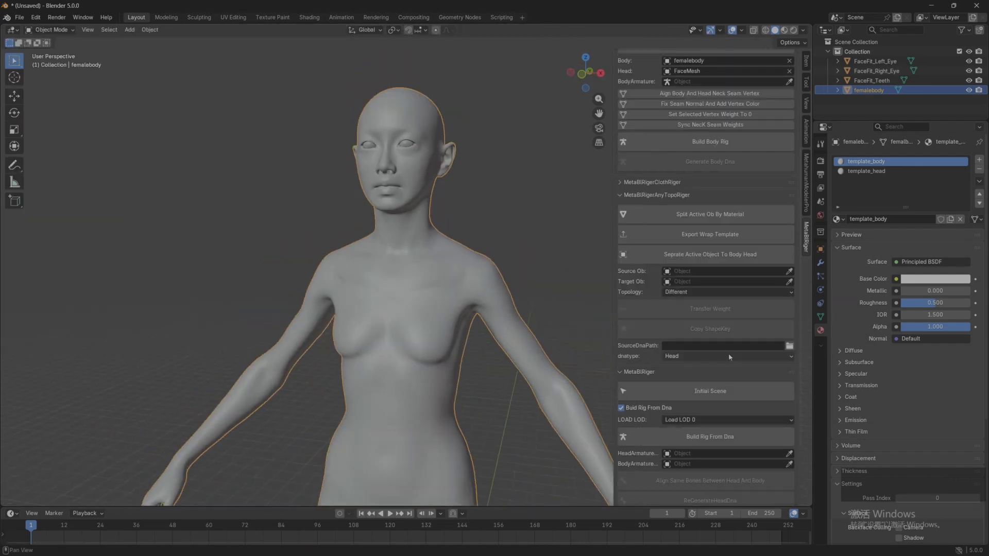
# Step: Separate the joined mesh into body and head objects with the AnyTopo rigger and inspect the neck seam
pyautogui.scroll(1, 728, 355)
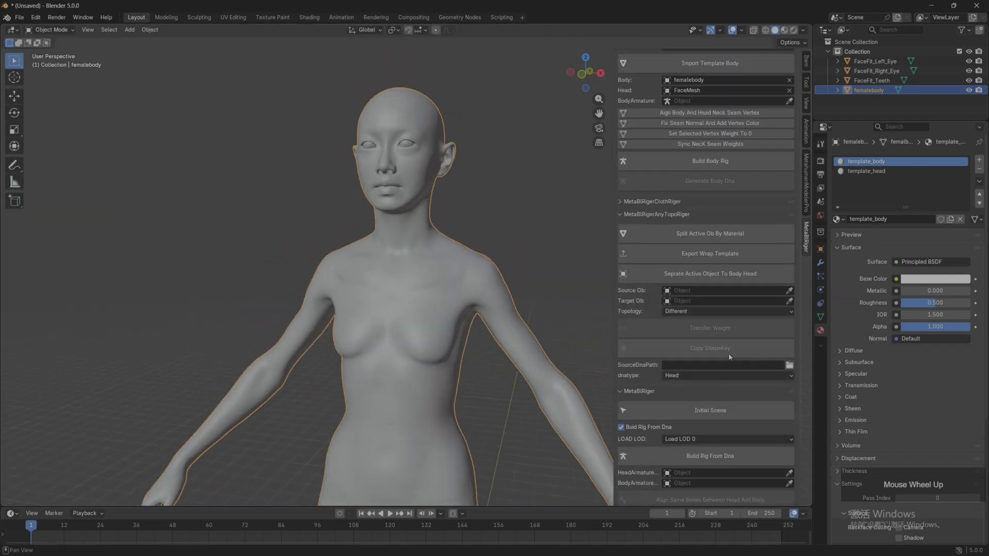
pyautogui.scroll(-1, 676, 328)
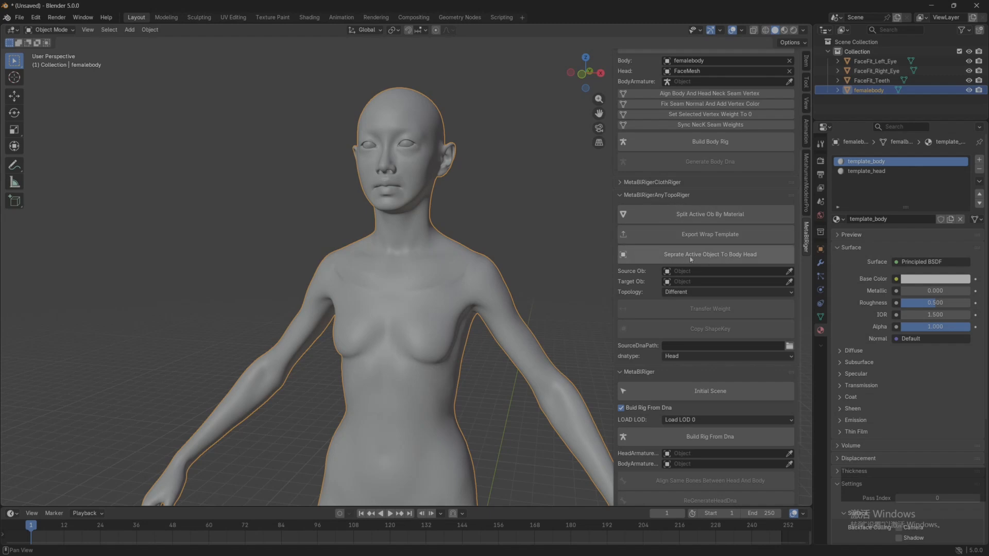
pyautogui.click(731, 255)
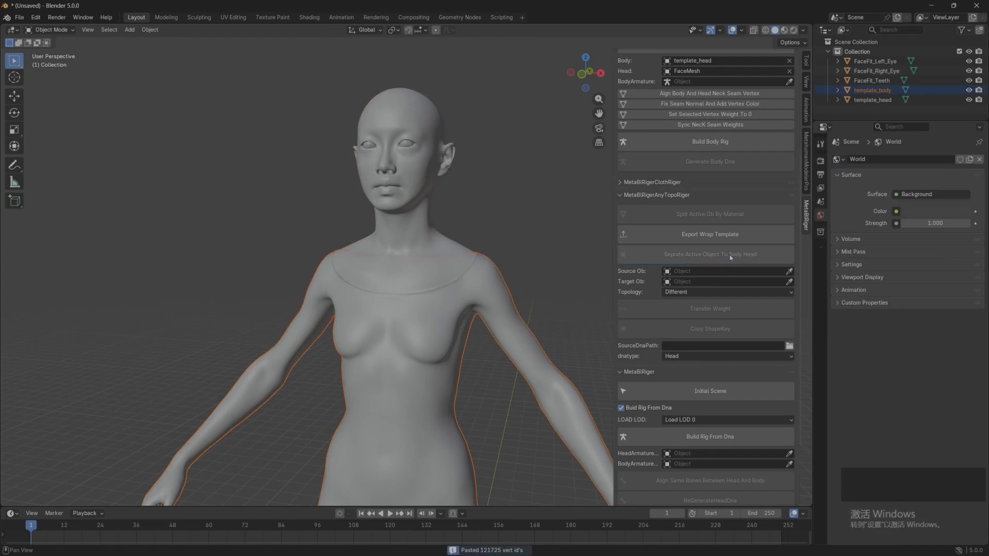
pyautogui.click(511, 255)
pyautogui.scroll(5, 509, 252)
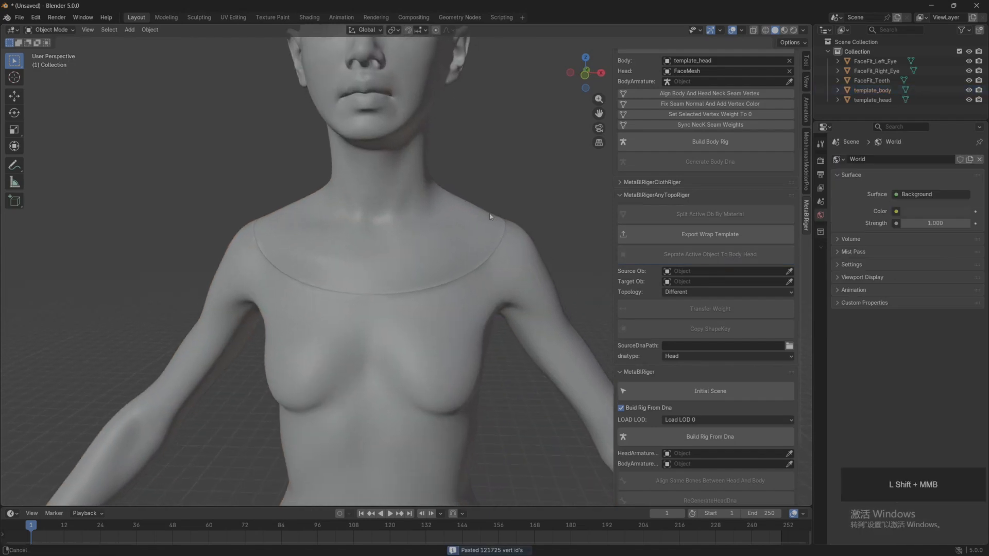
pyautogui.moveTo(510, 253); pyautogui.dragTo(431, 223, button='middle')
pyautogui.scroll(-3, 506, 232)
# Step: Clear the custom normals data on template_head and template_body, and deselect the meshes
pyautogui.click(434, 229)
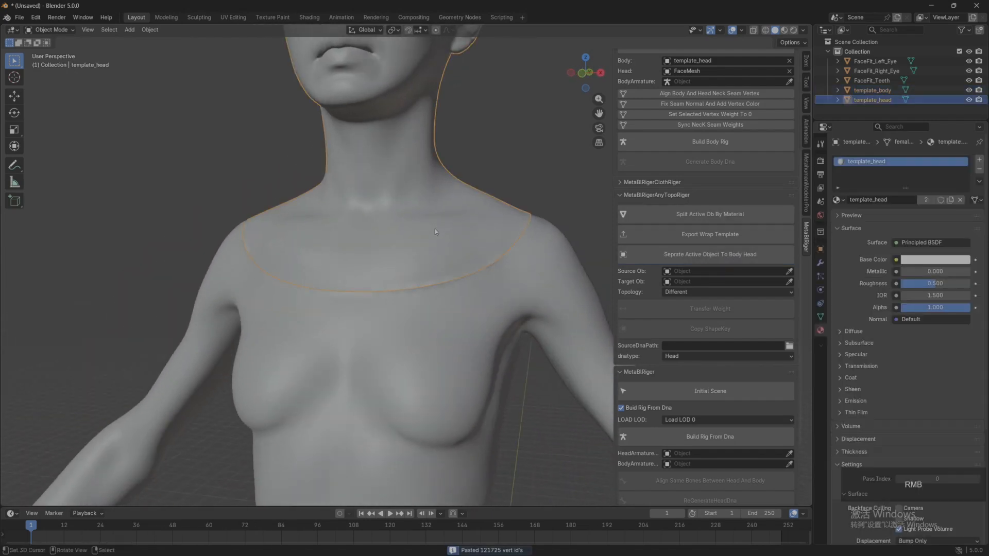
pyautogui.scroll(-6, 894, 447)
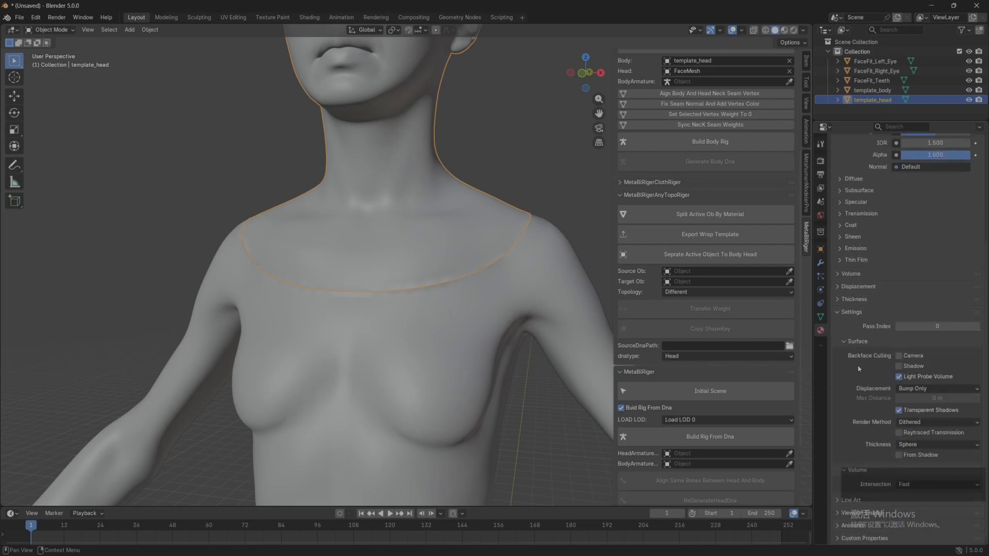
pyautogui.click(821, 316)
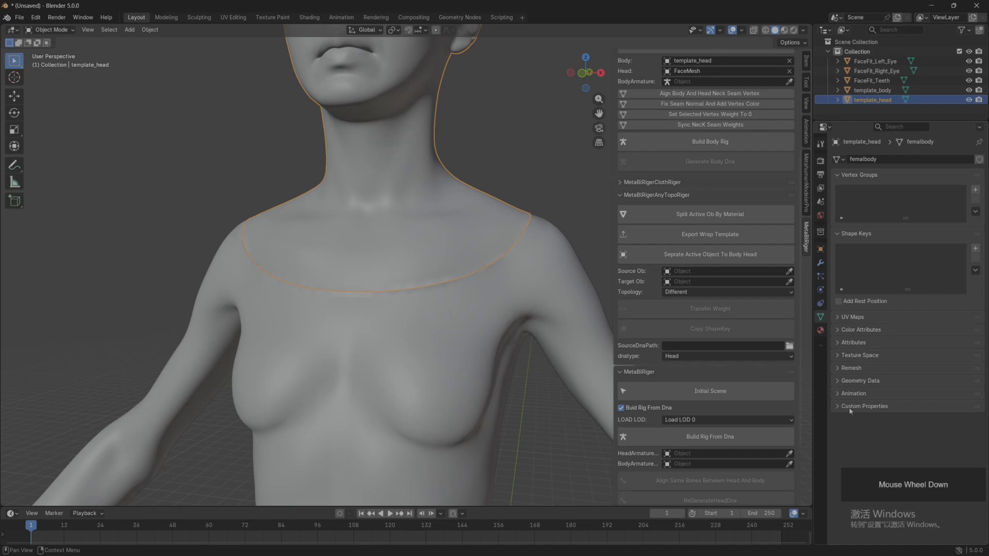
pyautogui.click(886, 381)
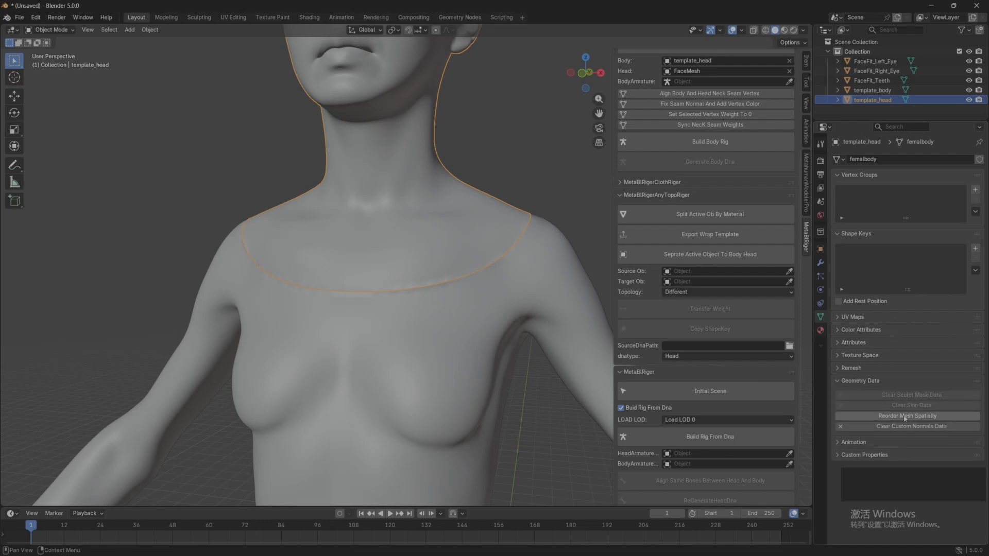
pyautogui.click(892, 429)
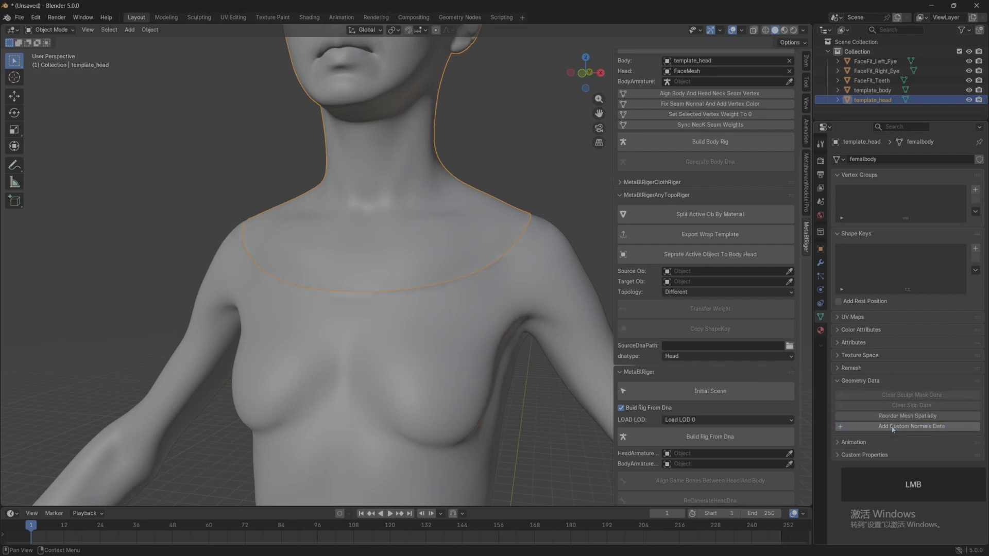
pyautogui.click(416, 361)
pyautogui.click(912, 427)
pyautogui.scroll(-2, 369, 317)
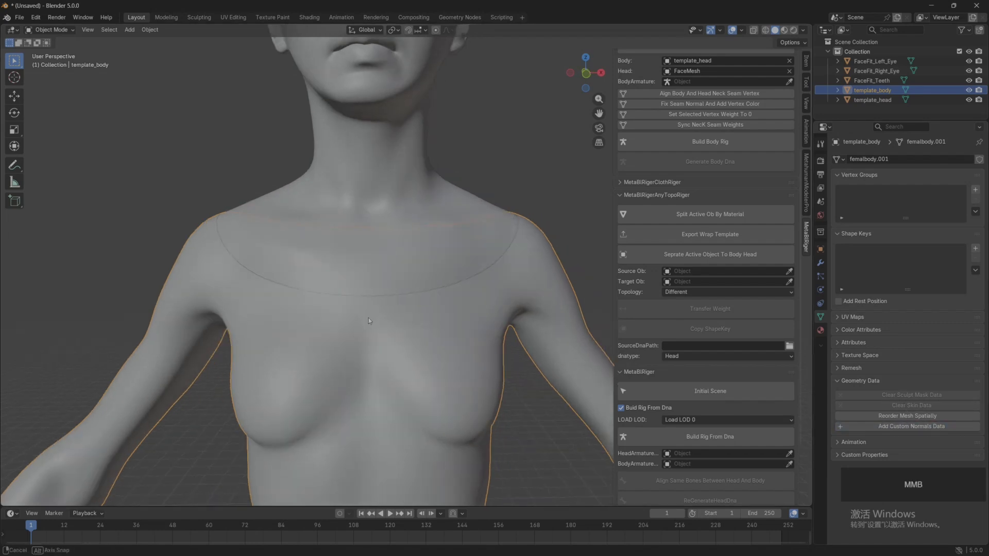
pyautogui.click(141, 150)
pyautogui.scroll(-2, 348, 252)
# Step: Assign template_head as Head, FaceFit_Left_Eye and FaceFit_Right_Eye as the eyes, and FaceFit_Teeth as Teeth in the DNA generator
pyautogui.moveTo(348, 252); pyautogui.dragTo(453, 320, button='middle')
pyautogui.scroll(3, 406, 263)
pyautogui.scroll(6, 708, 152)
pyautogui.scroll(1, 710, 152)
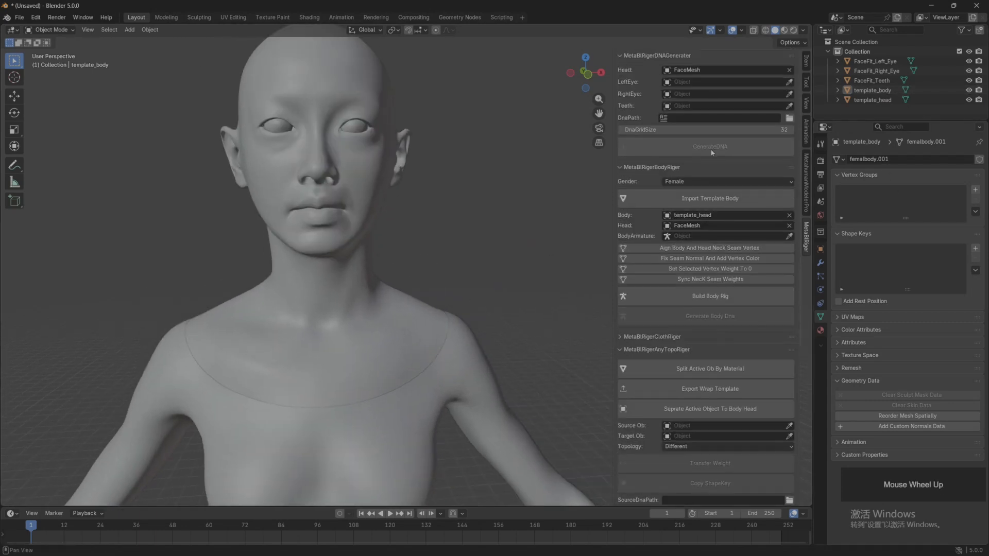
pyautogui.click(790, 70)
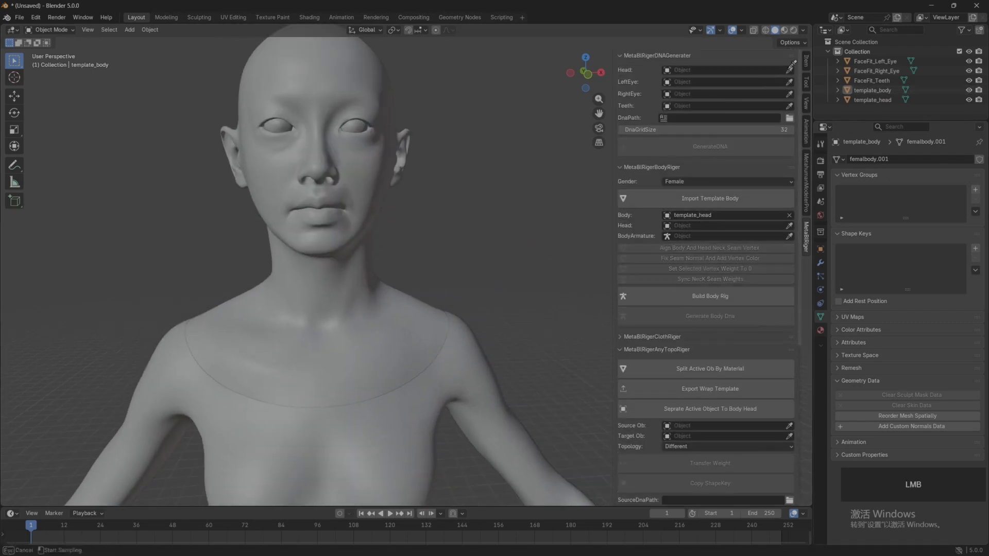
pyautogui.click(873, 100)
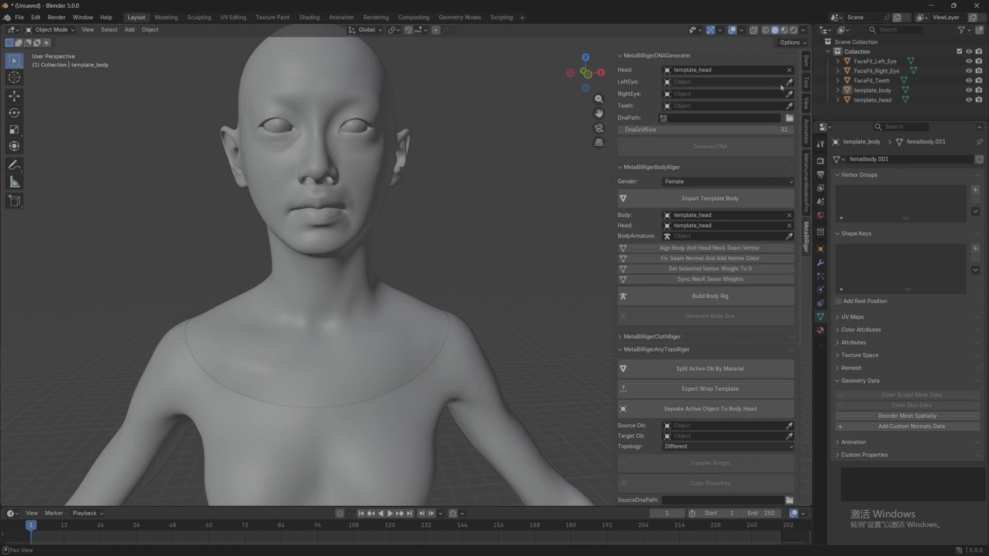
pyautogui.click(874, 61)
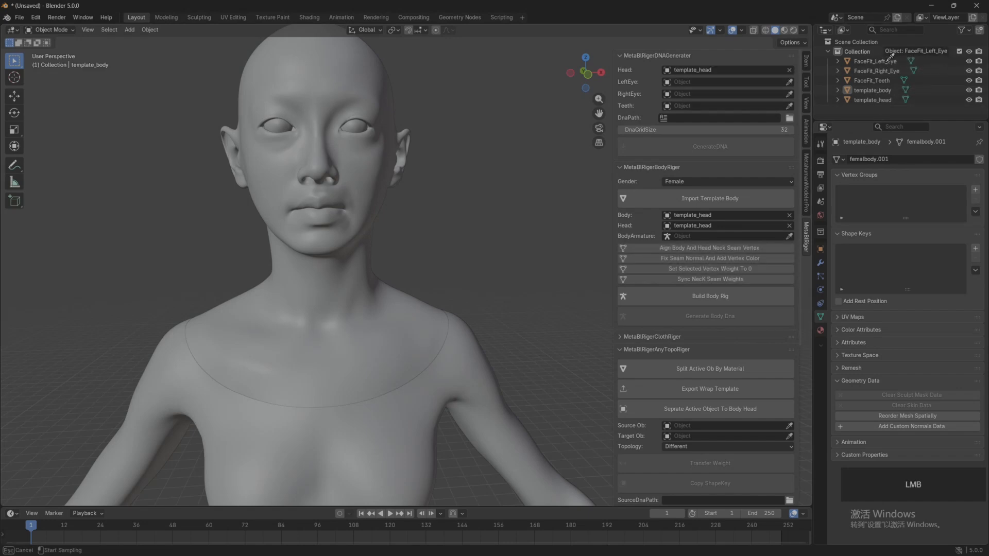
pyautogui.click(875, 71)
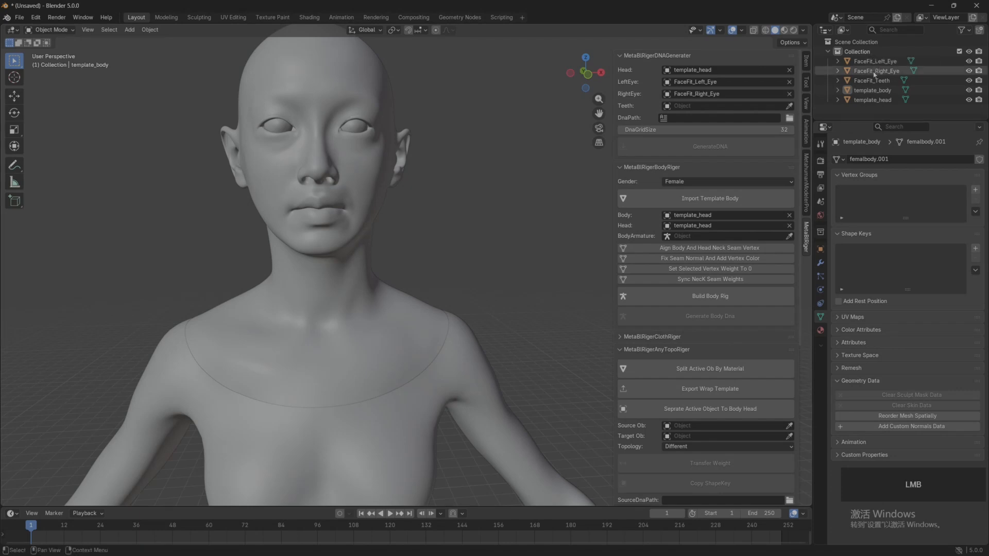
pyautogui.click(872, 80)
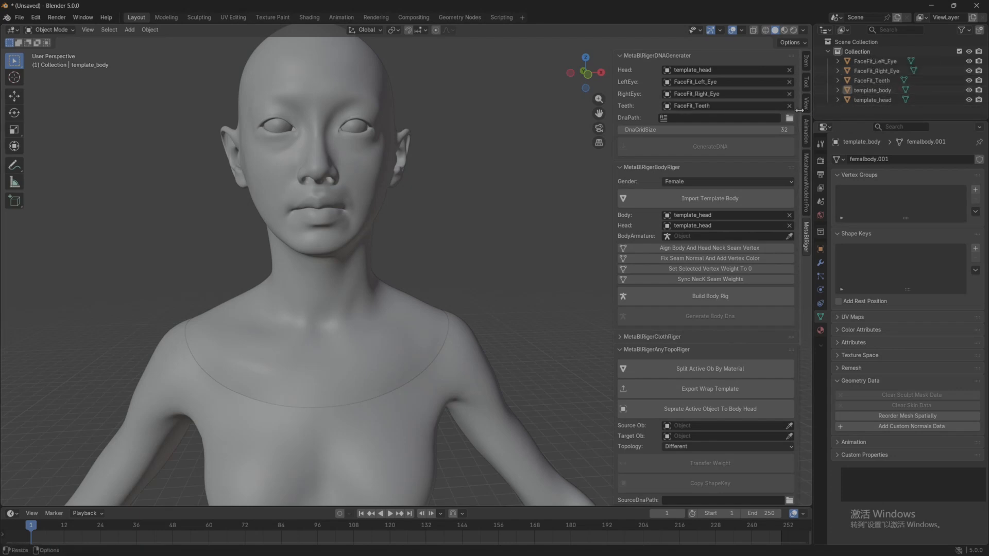
# Step: Set the DNA output file to metahumanmodlerPro.dna in Desktop\TODO\MetahumanModelerProSample and generate the head DNA
pyautogui.click(788, 120)
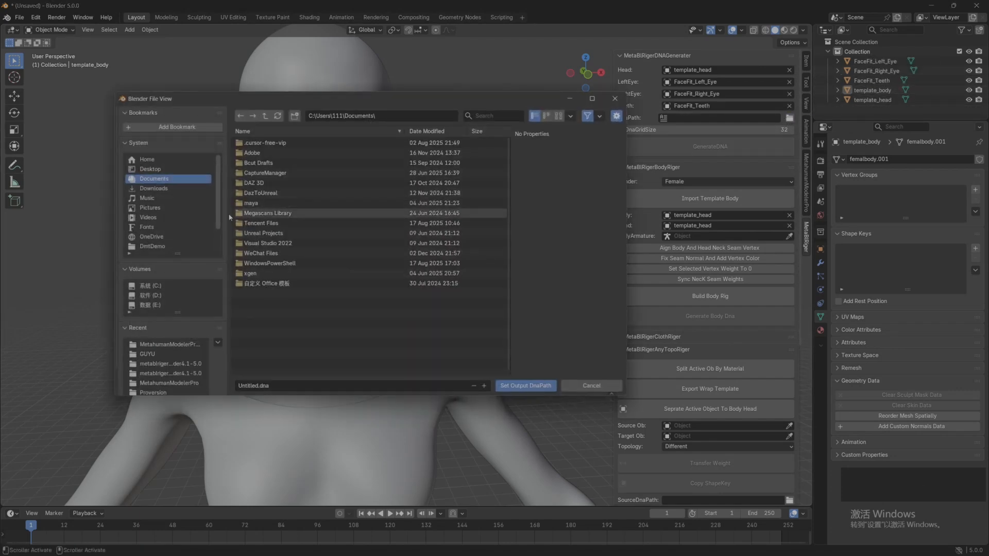
pyautogui.click(154, 171)
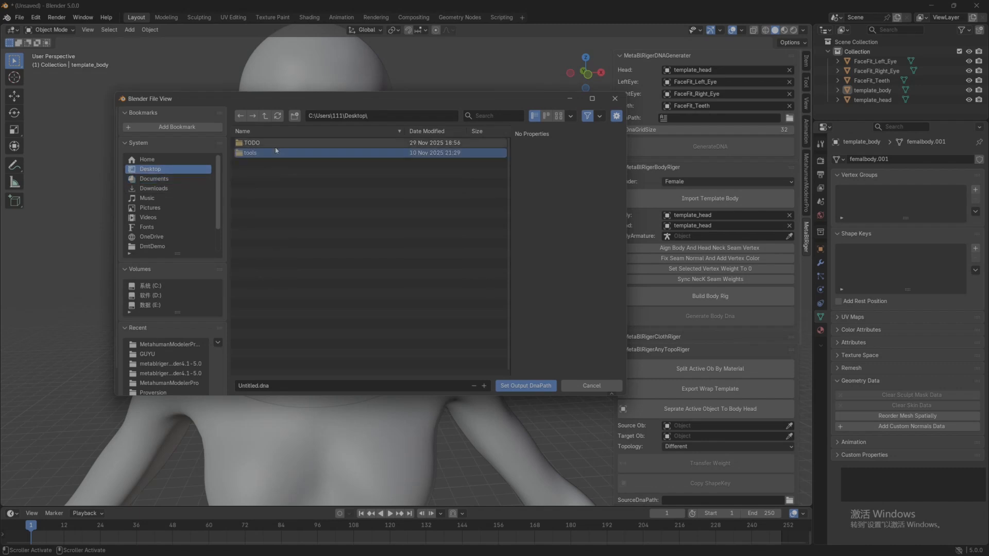
pyautogui.doubleClick(251, 142)
pyautogui.doubleClick(273, 164)
pyautogui.click(252, 386)
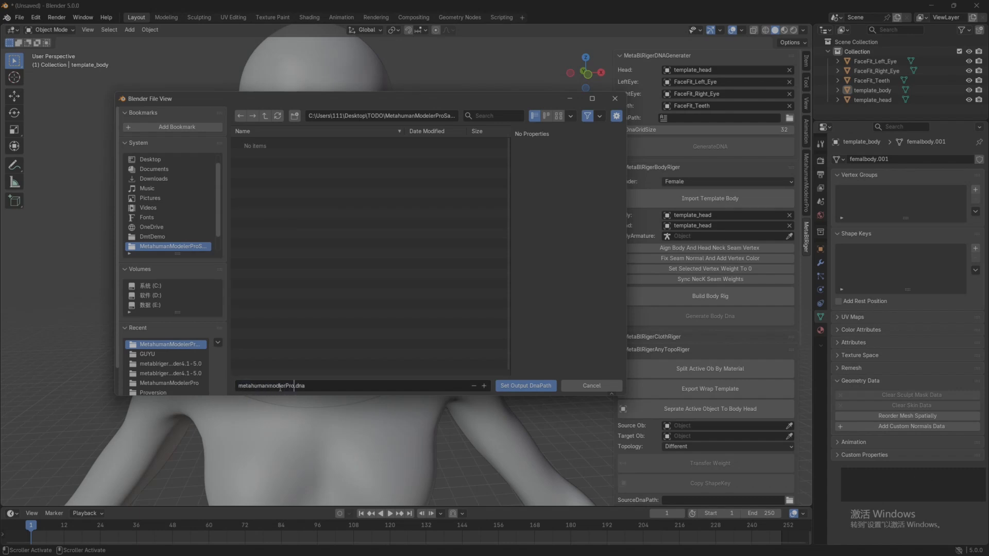
pyautogui.press('Return')
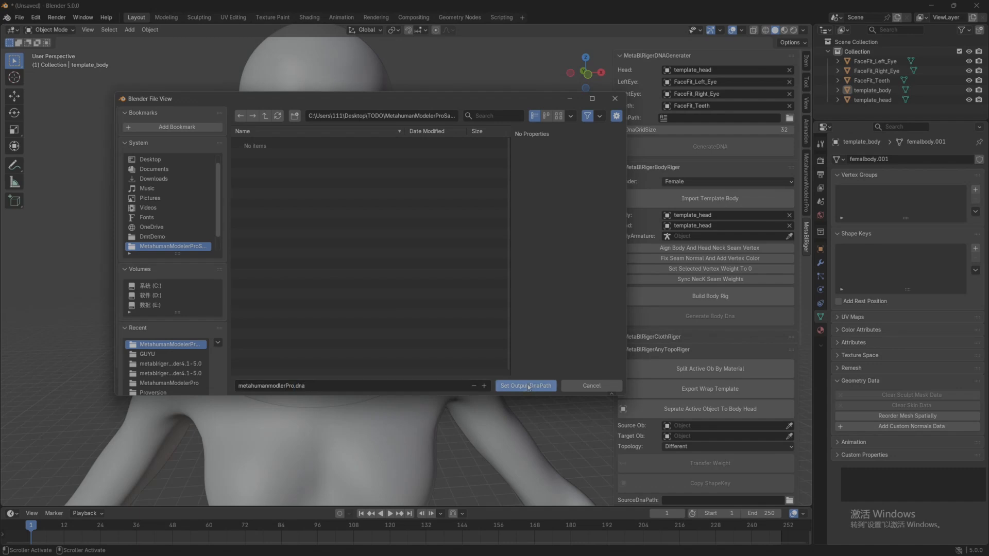
pyautogui.click(519, 386)
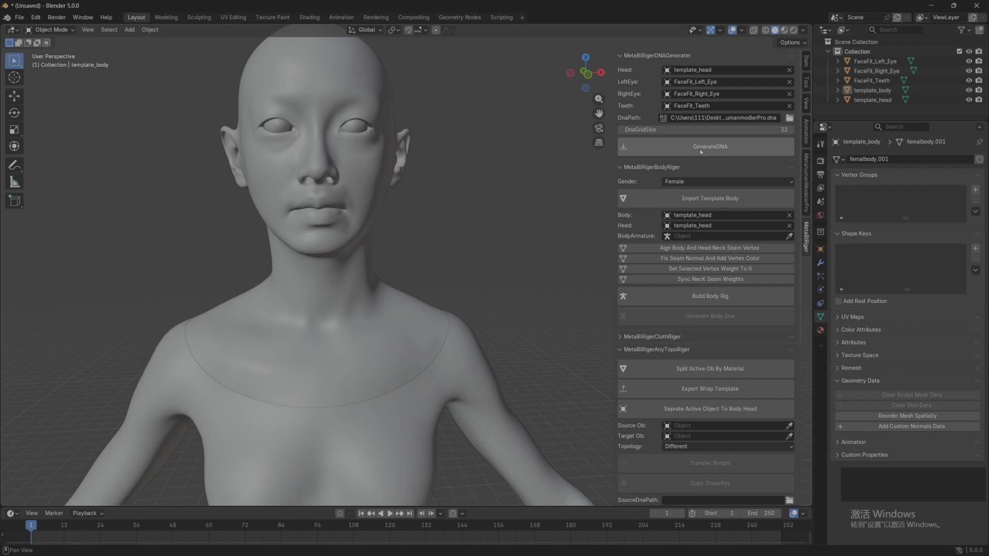
pyautogui.click(701, 150)
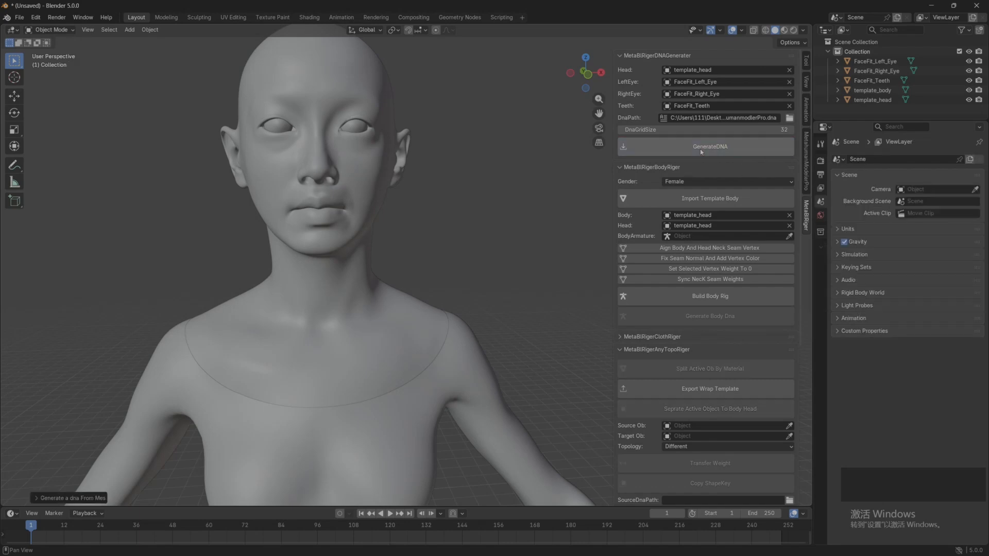
# Step: Hide the eyes, teeth, template_body and template_head, and build the head rig from metahumanmodlerPro.dna with LOD 0
pyautogui.scroll(-1, 459, 230)
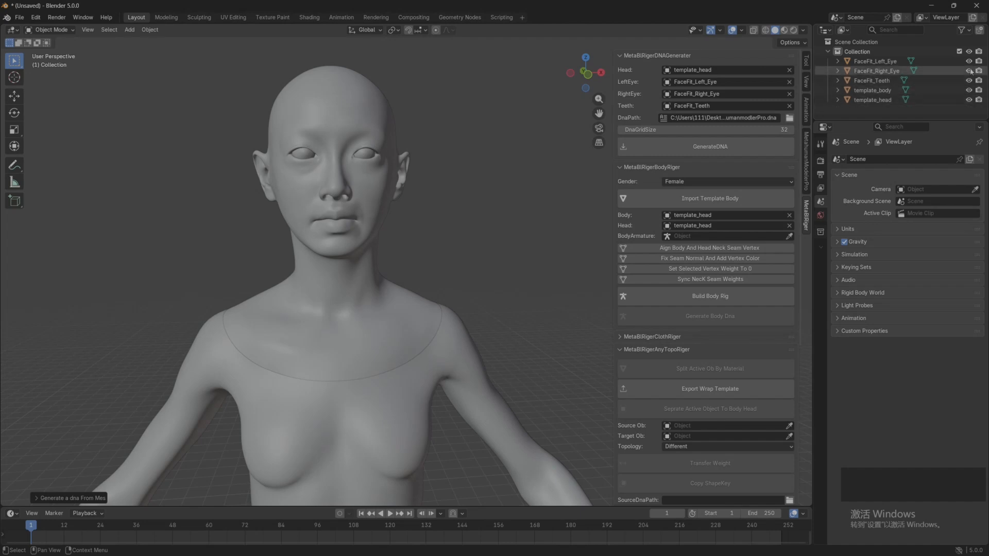
pyautogui.moveTo(970, 62); pyautogui.dragTo(972, 104)
pyautogui.scroll(-10, 690, 362)
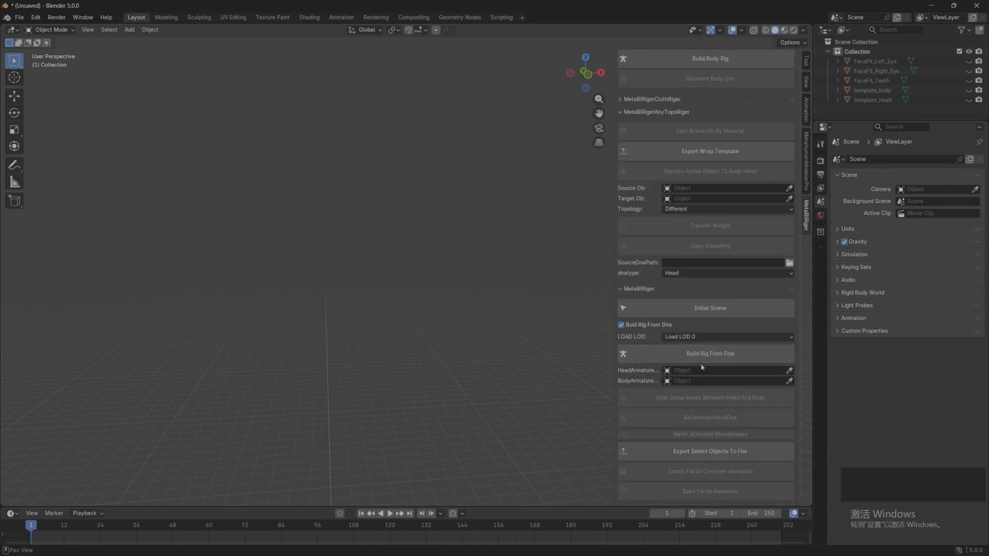
pyautogui.click(705, 356)
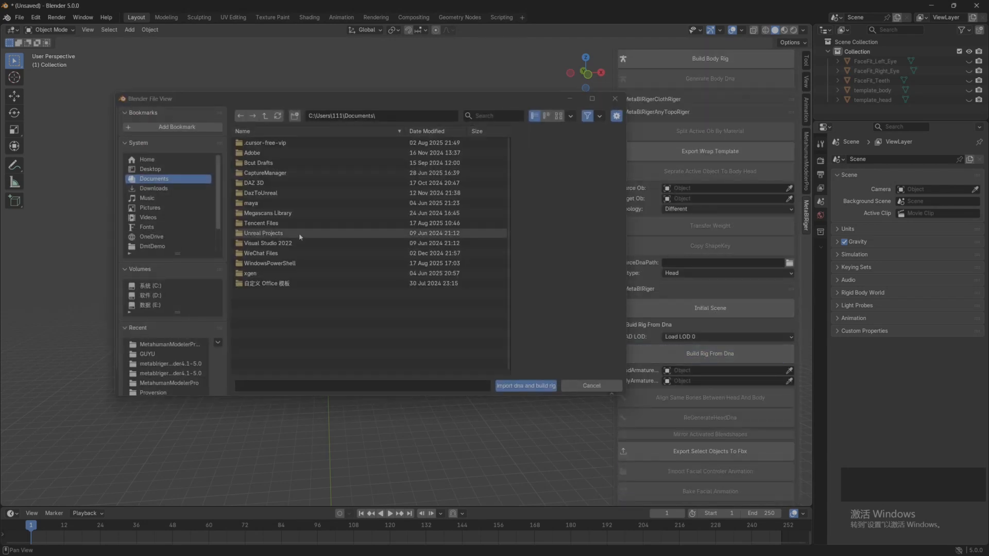
pyautogui.click(150, 169)
pyautogui.doubleClick(274, 143)
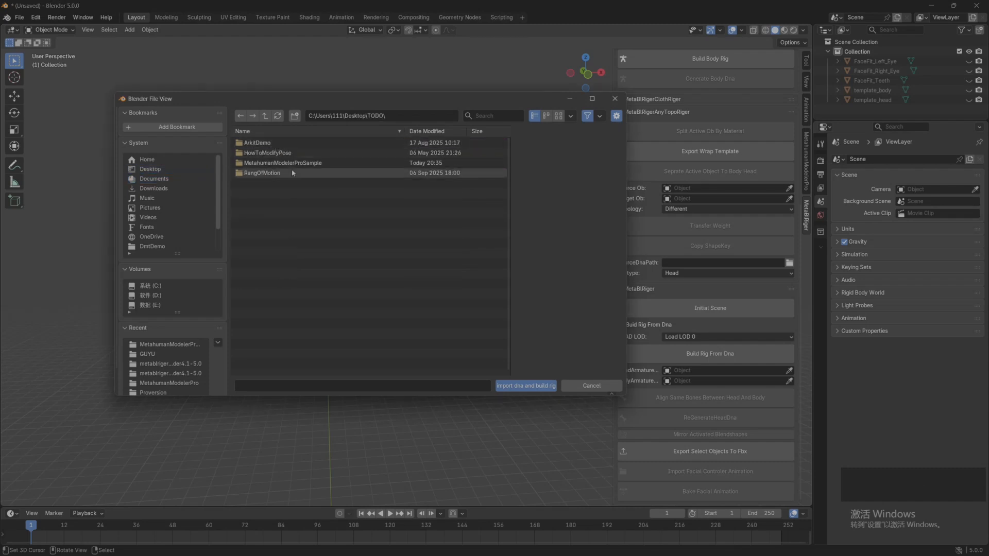
pyautogui.doubleClick(286, 163)
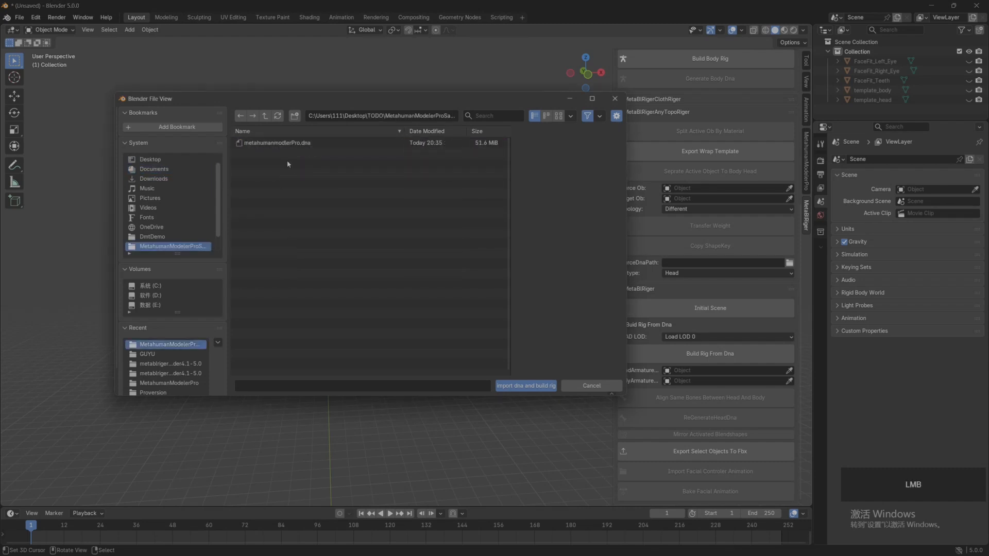
pyautogui.click(277, 142)
pyautogui.click(526, 386)
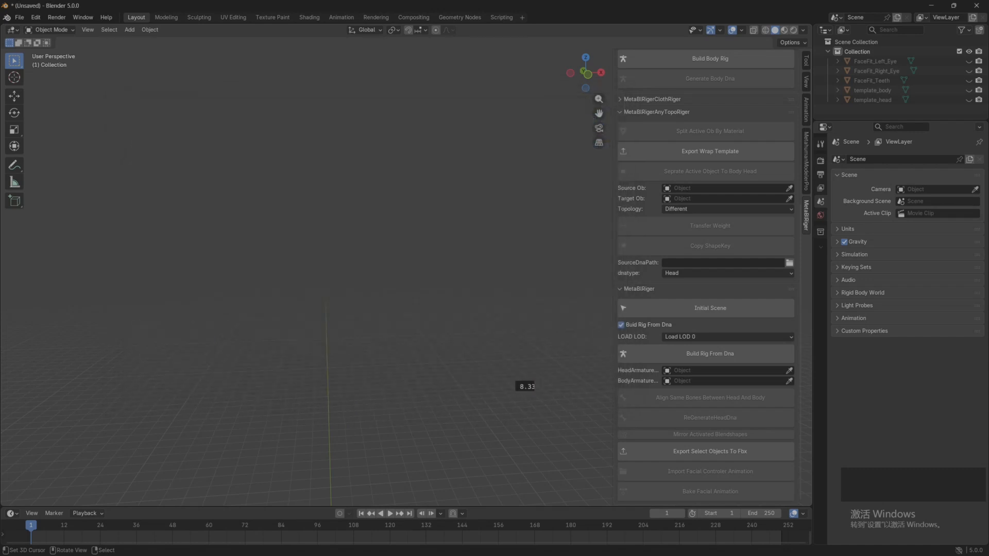
pyautogui.moveTo(462, 354)
pyautogui.mouseDown(button='middle')
pyautogui.moveTo(355, 356)
pyautogui.moveTo(429, 362)
pyautogui.moveTo(453, 349)
pyautogui.mouseUp(button='middle')
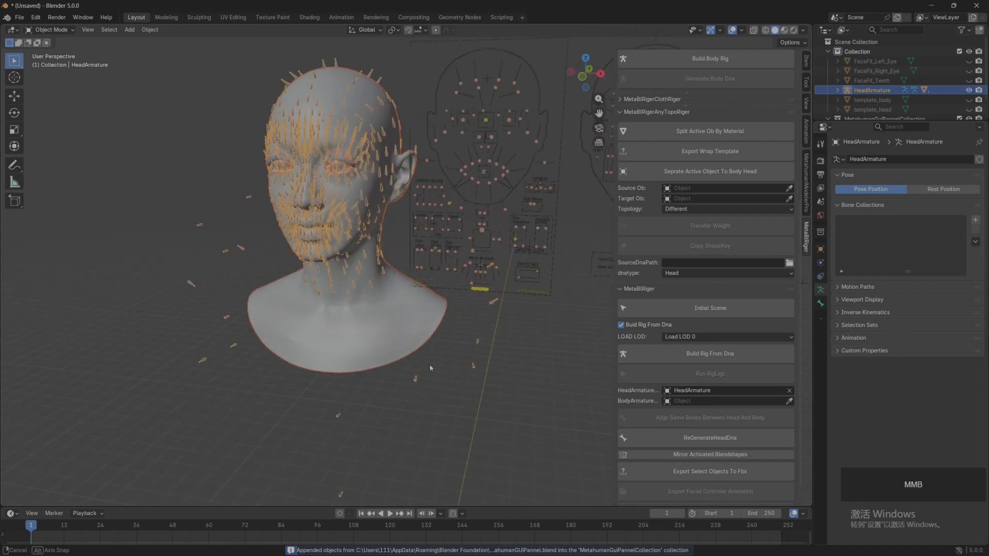
pyautogui.keyDown('shift'); pyautogui.moveTo(453, 350); pyautogui.dragTo(389, 364, button='middle'); pyautogui.keyUp('shift')
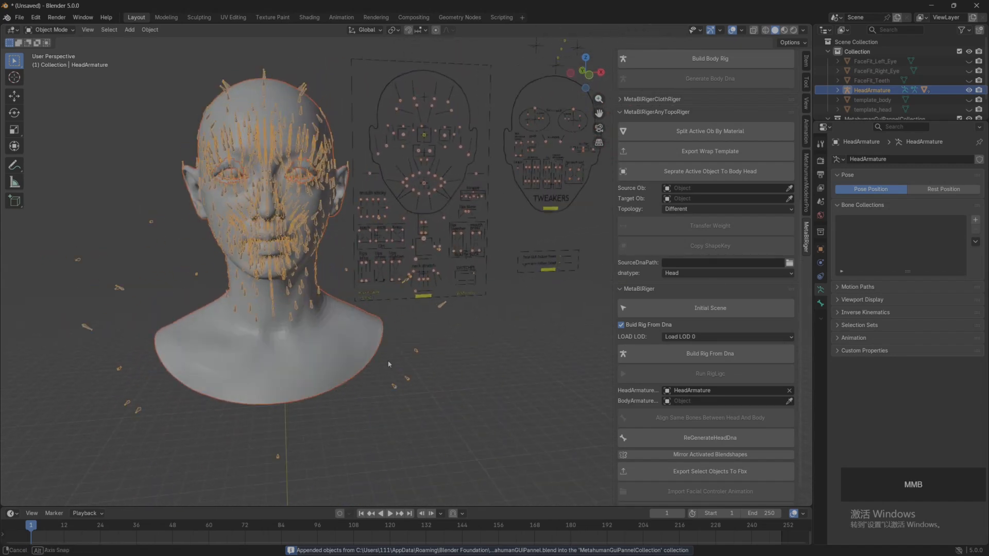
# Step: Try moving the jaw control of GUIArmature in Pose Mode with RigLogic running, cancel the move and return to Object Mode
pyautogui.click(475, 346)
pyautogui.scroll(4, 457, 328)
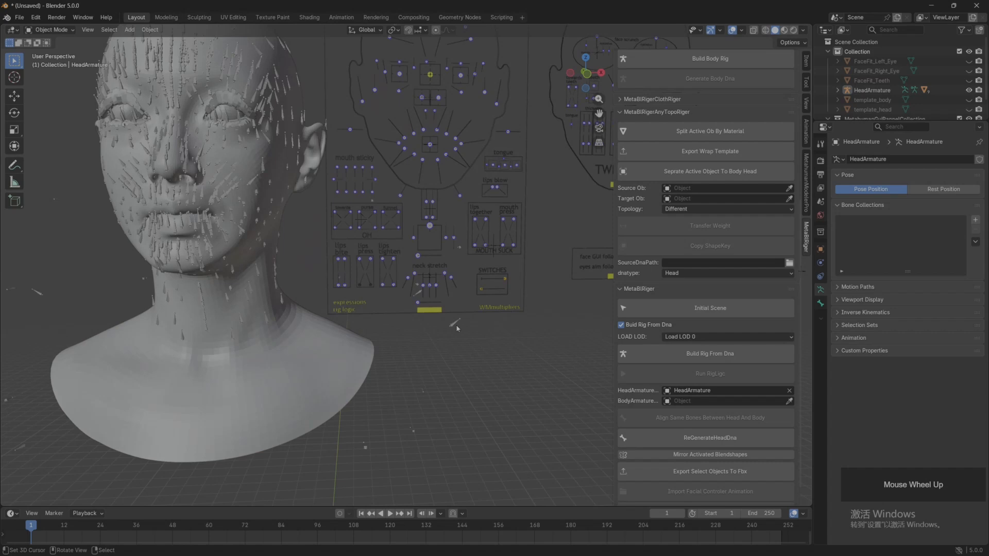
pyautogui.rightClick(427, 230)
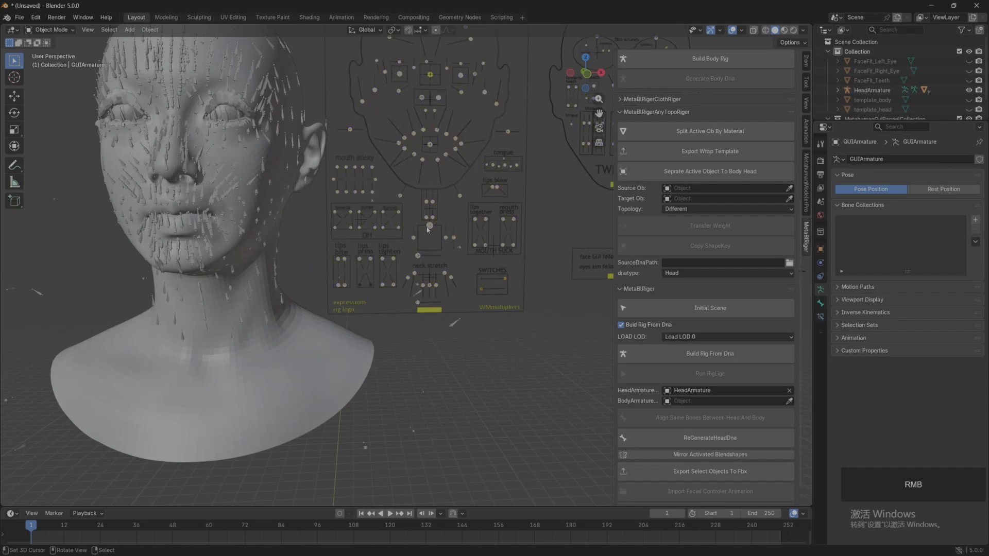
pyautogui.click(52, 29)
pyautogui.click(49, 62)
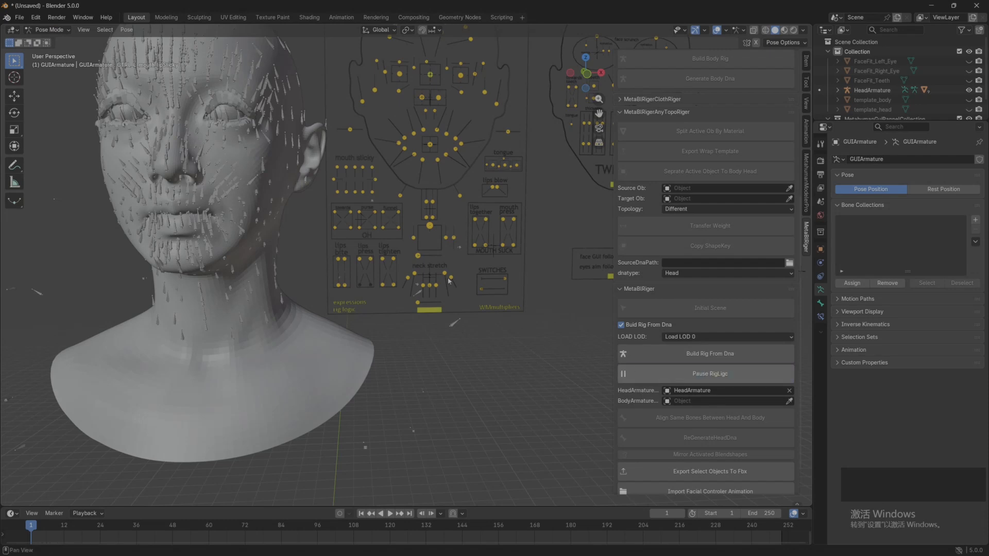
pyautogui.click(14, 96)
pyautogui.moveTo(431, 232); pyautogui.dragTo(481, 329)
pyautogui.rightClick(481, 329)
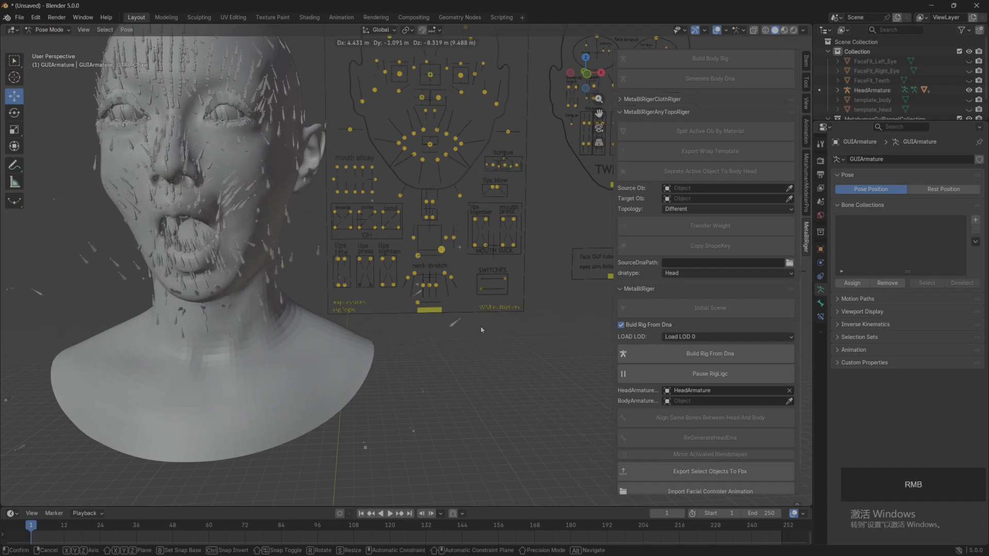
pyautogui.click(49, 29)
pyautogui.click(49, 41)
pyautogui.scroll(-3, 325, 235)
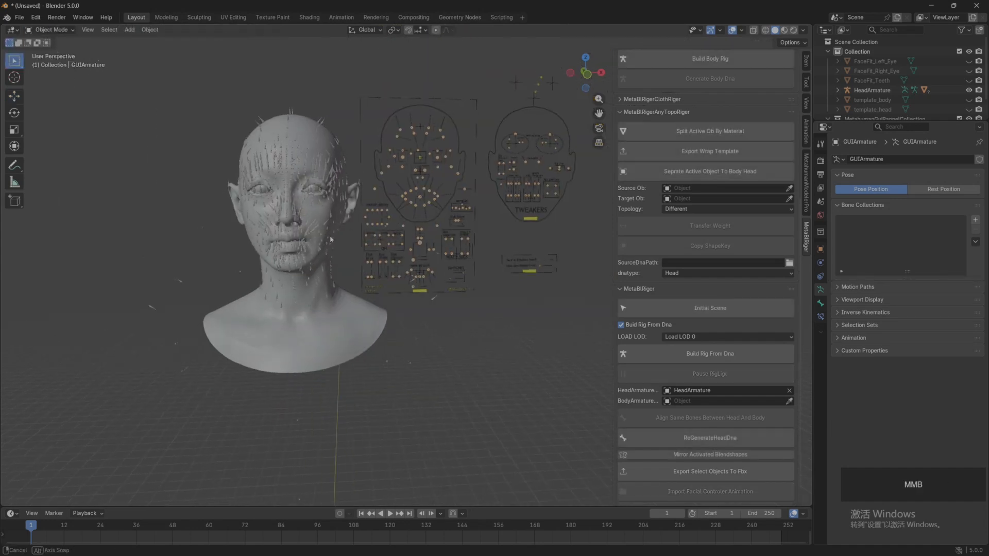
# Step: Assign template_body as the Body in the body rigger, unhide it, and build the body rig
pyautogui.scroll(8, 758, 188)
pyautogui.scroll(2, 758, 187)
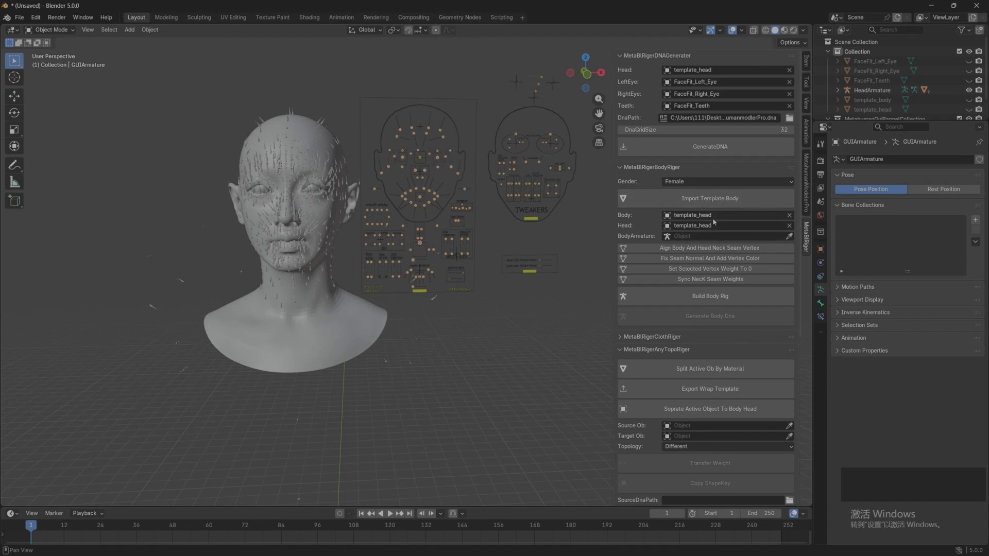
pyautogui.click(788, 215)
pyautogui.click(788, 216)
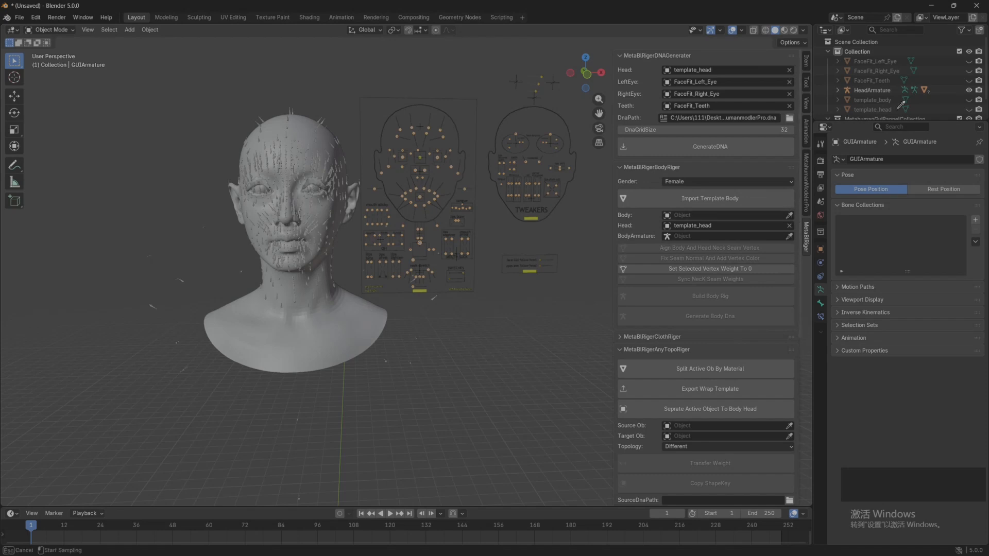
pyautogui.click(875, 100)
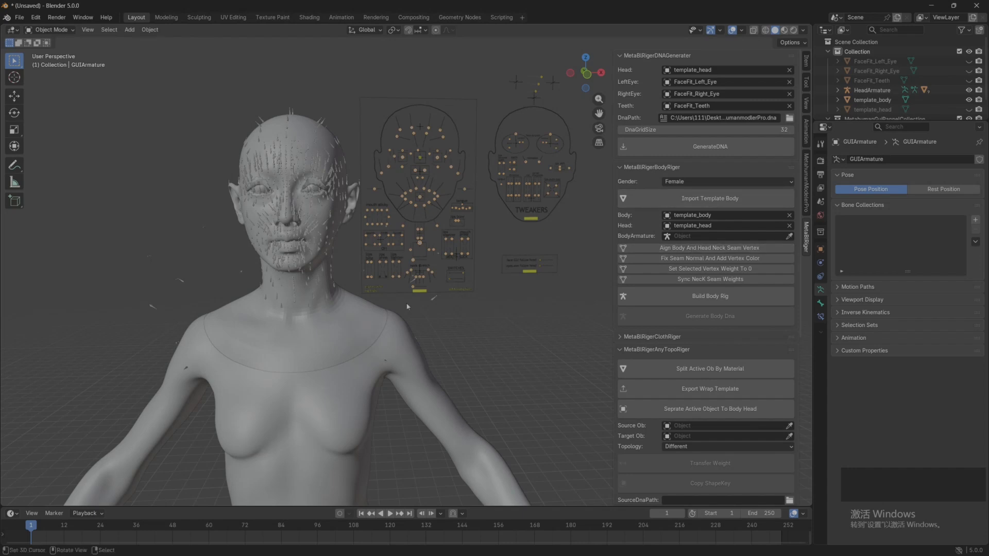
pyautogui.click(709, 302)
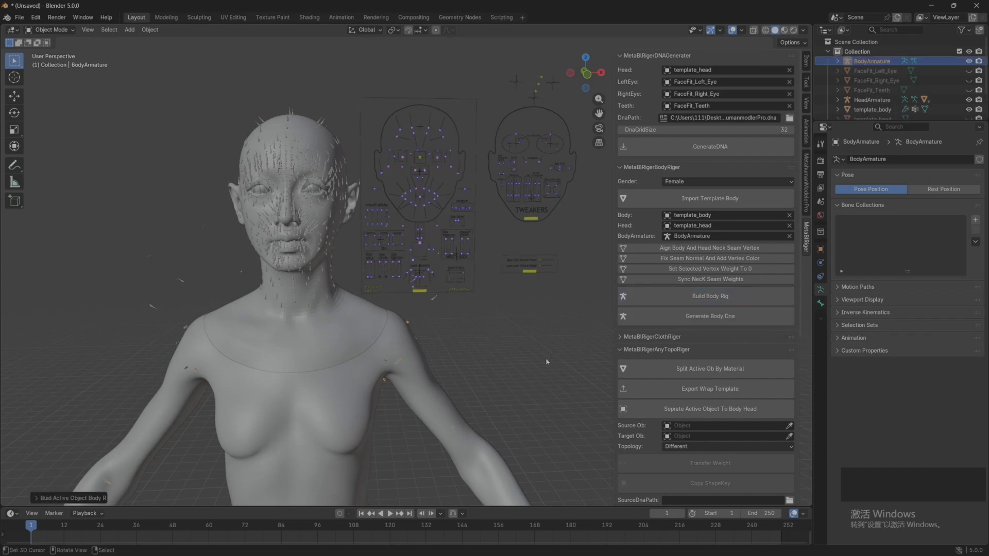
pyautogui.scroll(-3, 545, 357)
pyautogui.keyDown('shift'); pyautogui.moveTo(443, 319); pyautogui.dragTo(443, 178, button='middle'); pyautogui.keyUp('shift')
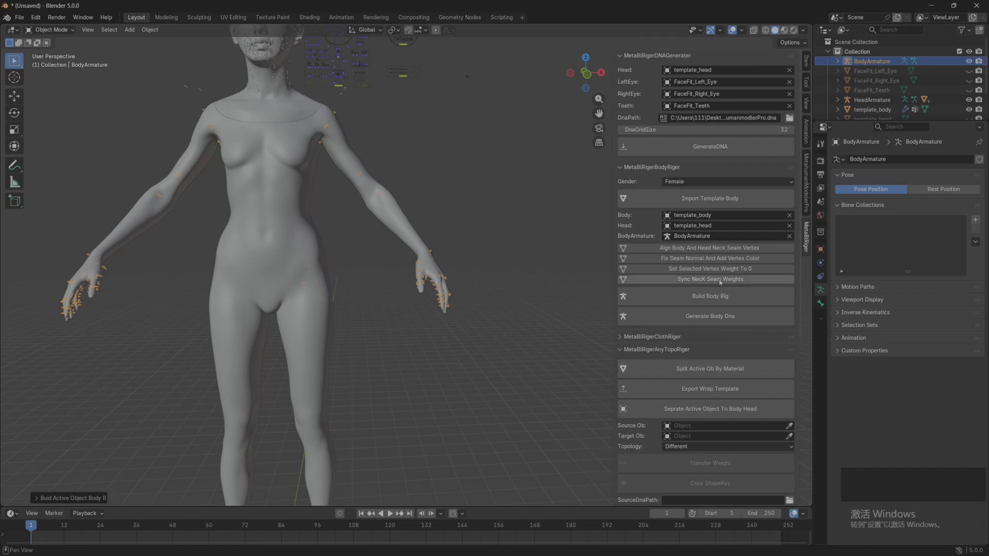
# Step: Align the same bones between HeadArmature and BodyArmature, and clear the selection
pyautogui.scroll(-1, 496, 309)
pyautogui.scroll(-10, 723, 292)
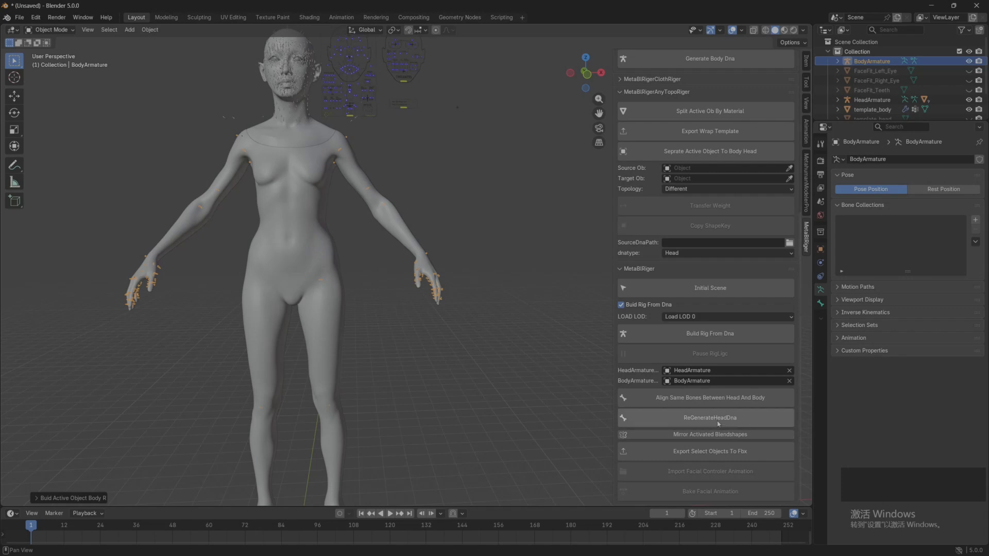
pyautogui.click(705, 401)
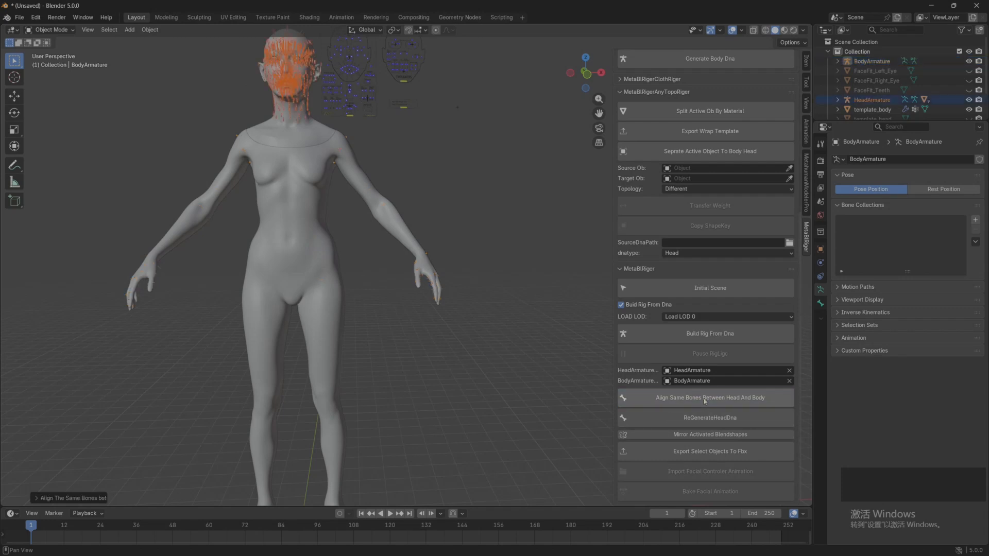
pyautogui.scroll(5, 446, 385)
pyautogui.keyDown('shift'); pyautogui.moveTo(381, 390); pyautogui.dragTo(391, 203, button='middle'); pyautogui.keyUp('shift')
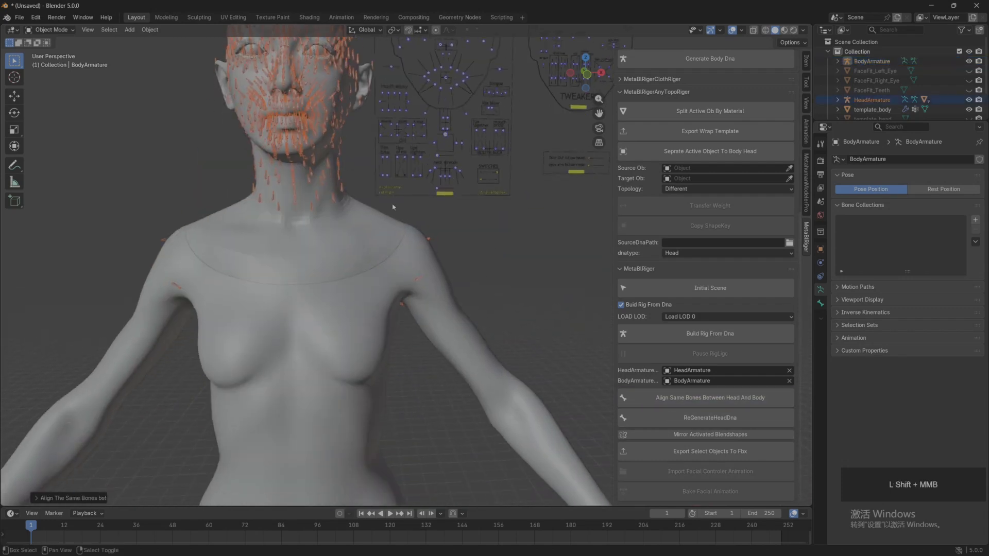
pyautogui.moveTo(343, 245); pyautogui.dragTo(390, 328, button='middle')
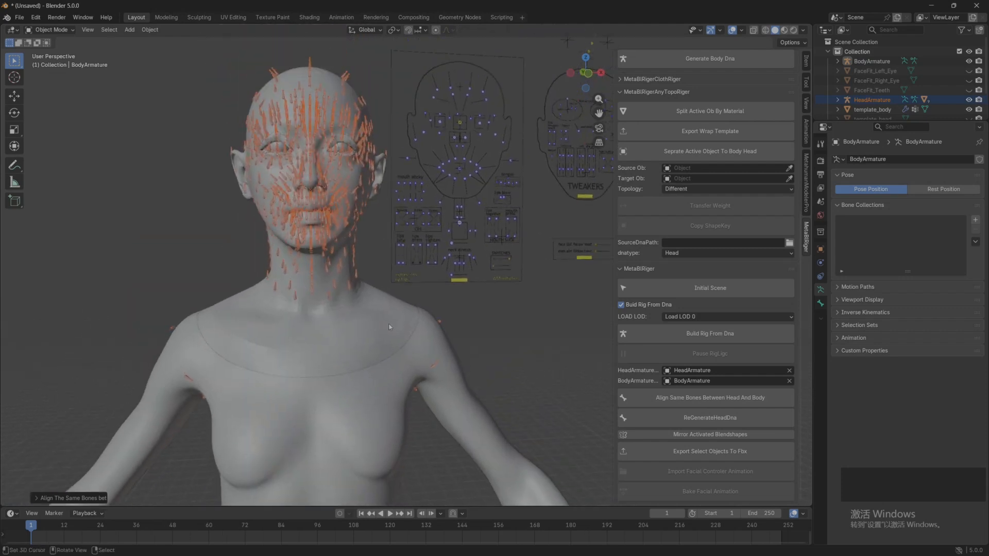
pyautogui.click(462, 329)
# Step: Examine the rigged head, its facial bones and the neck area from the side, with the full object list shown
pyautogui.scroll(2, 451, 325)
pyautogui.keyDown('shift'); pyautogui.moveTo(373, 278); pyautogui.dragTo(340, 334, button='middle'); pyautogui.keyUp('shift')
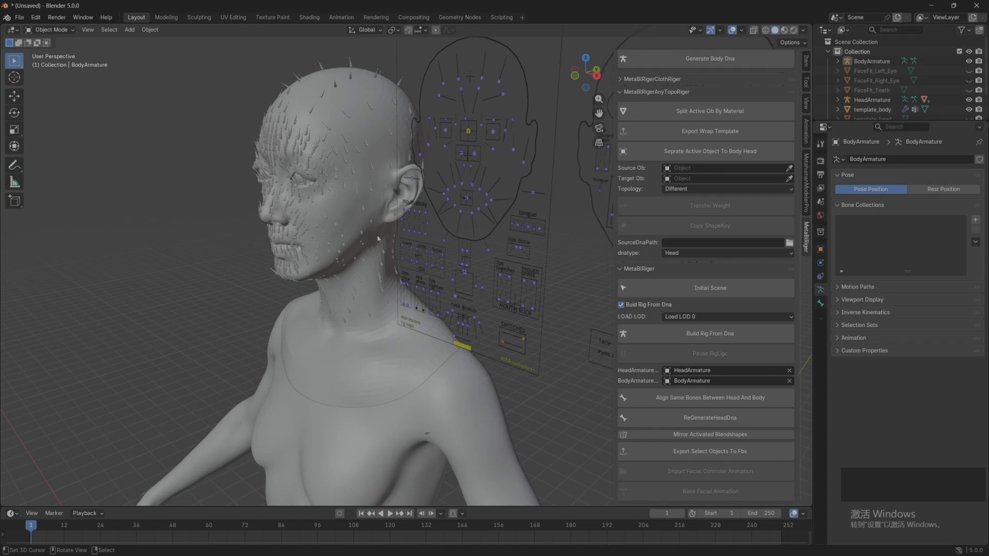
pyautogui.moveTo(329, 214); pyautogui.dragTo(369, 229, button='middle')
pyautogui.scroll(2, 348, 209)
pyautogui.scroll(8, 705, 254)
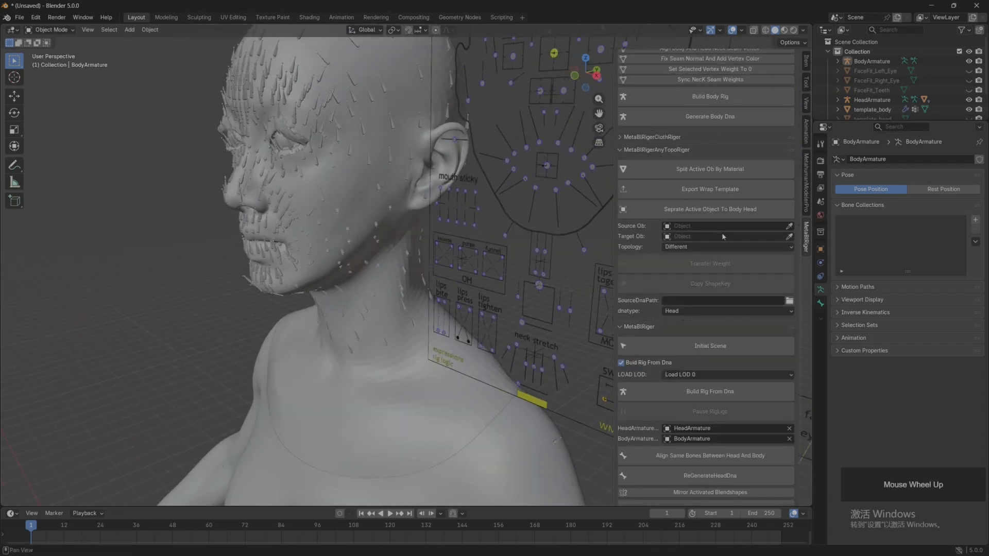
pyautogui.scroll(4, 705, 253)
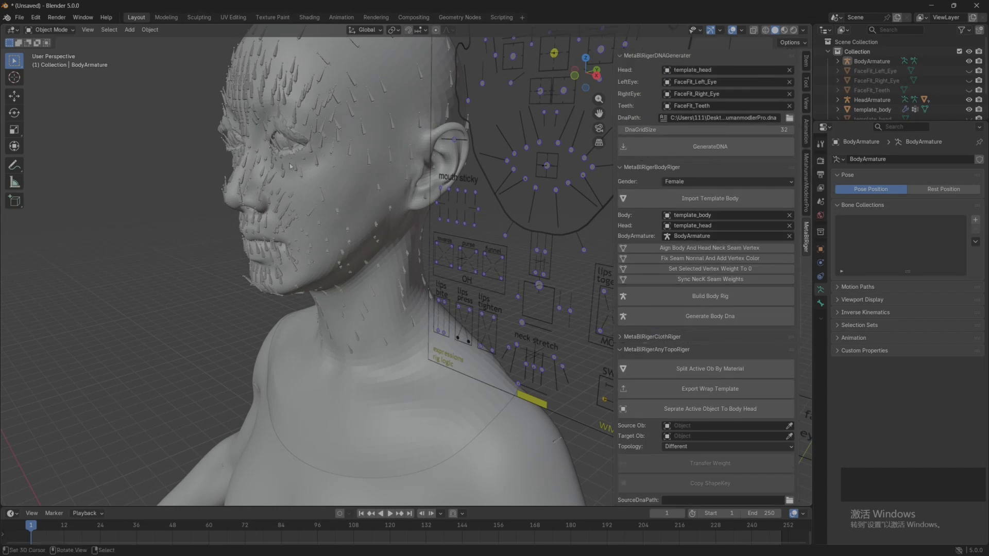
pyautogui.moveTo(319, 172); pyautogui.dragTo(278, 115, button='middle')
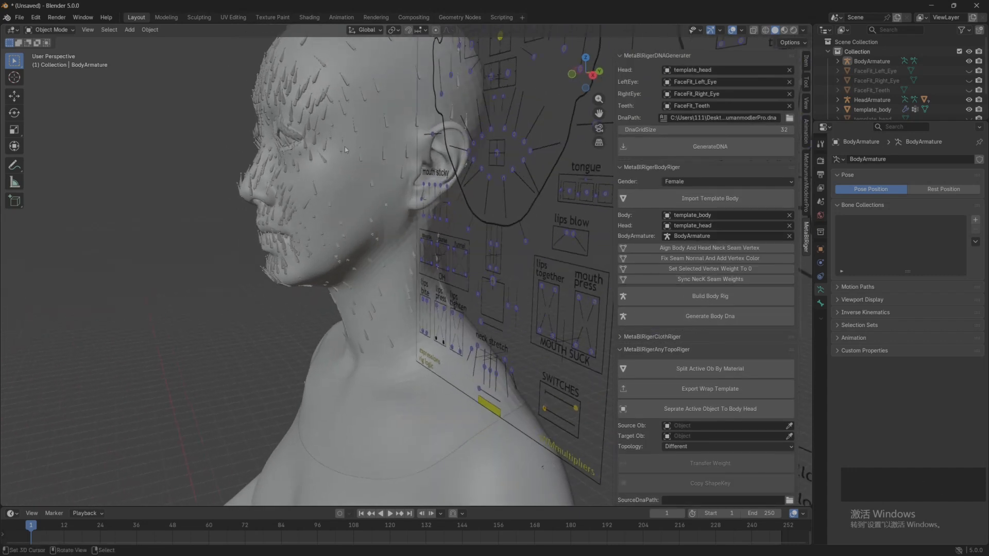
pyautogui.moveTo(886, 121); pyautogui.dragTo(886, 213)
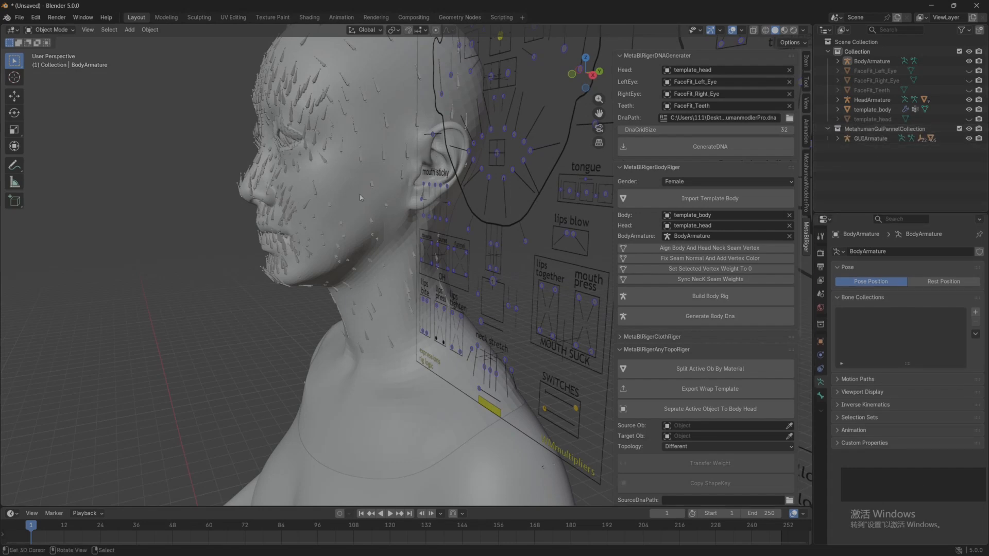
pyautogui.moveTo(507, 199); pyautogui.dragTo(353, 253, button='middle')
pyautogui.scroll(3, 264, 135)
pyautogui.moveTo(353, 191); pyautogui.dragTo(309, 183, button='middle')
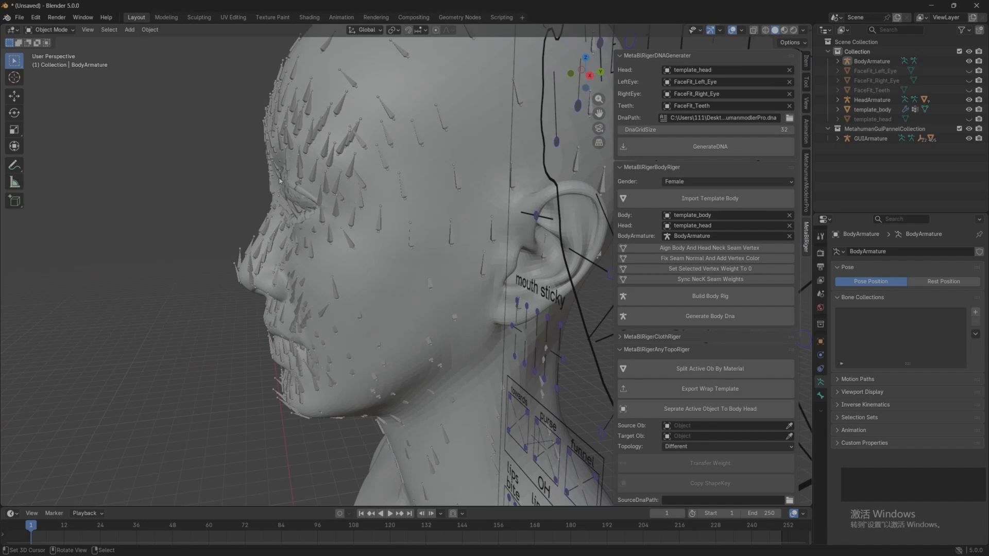
# Step: Select the eyelashes mesh and turn on its Armature modifier's display on the edit cage
pyautogui.click(62, 31)
pyautogui.click(289, 196)
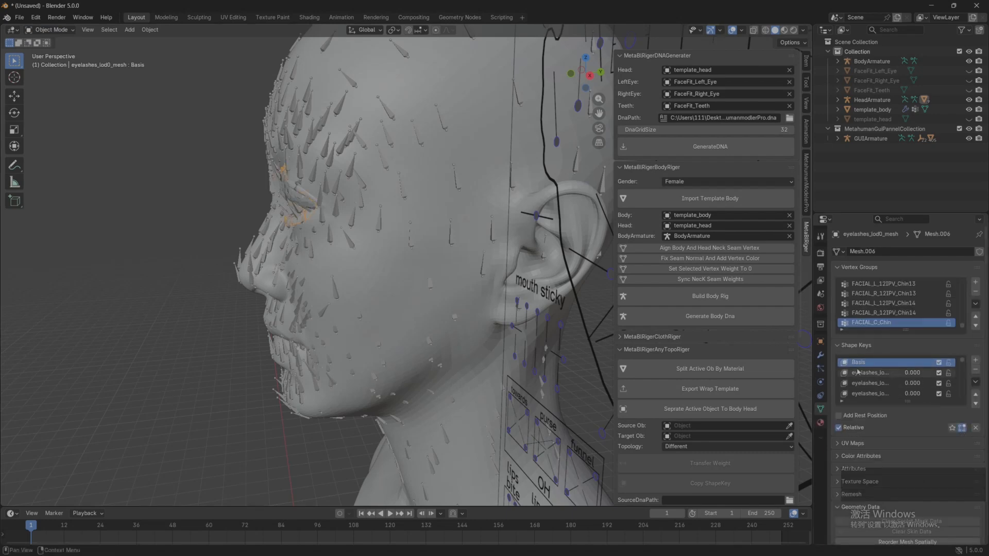
pyautogui.click(819, 355)
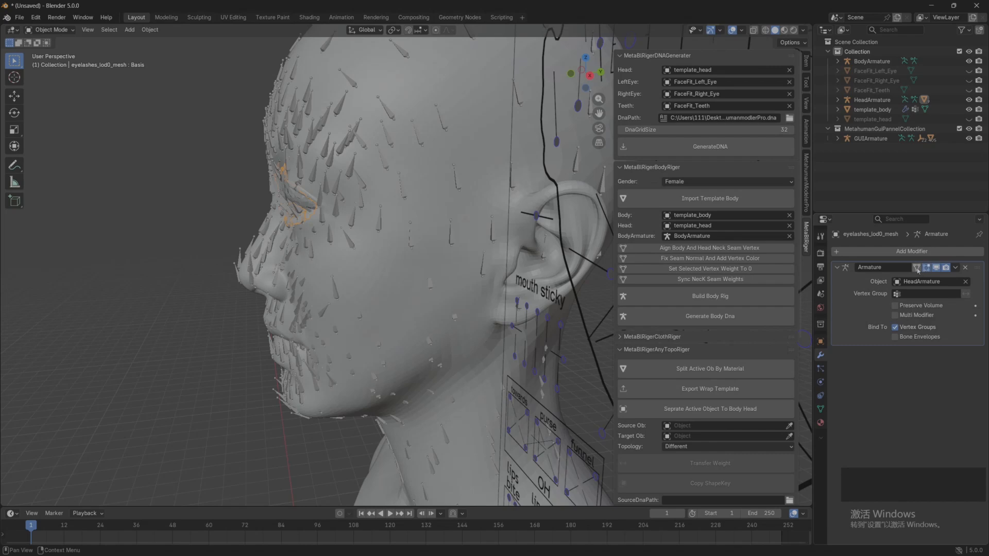
pyautogui.scroll(2, 385, 303)
pyautogui.moveTo(384, 303); pyautogui.dragTo(358, 245, button='middle')
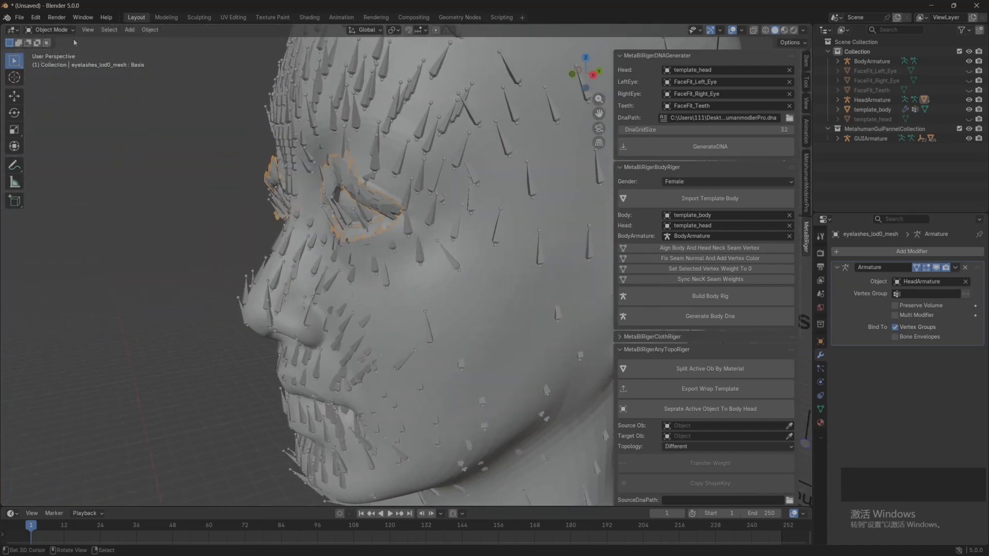
# Step: Reshape the eyelashes in Sculpt Mode with X symmetry and a Grab brush of about 308 px, and return to Object Mode
pyautogui.click(50, 30)
pyautogui.click(50, 63)
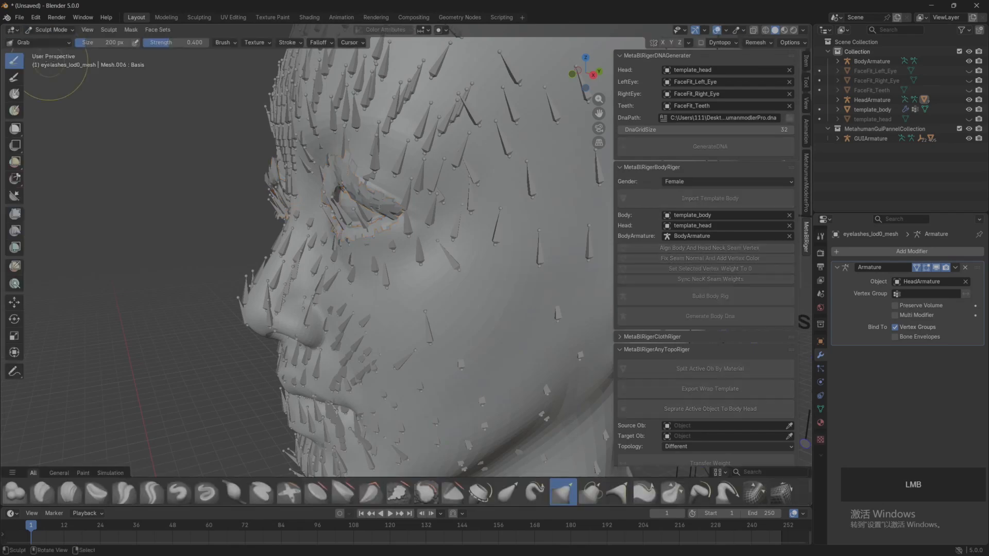
pyautogui.click(662, 42)
pyautogui.scroll(4, 361, 217)
pyautogui.moveTo(360, 216)
pyautogui.mouseDown(button='middle')
pyautogui.moveTo(391, 288)
pyautogui.moveTo(330, 191)
pyautogui.mouseUp(button='middle')
pyautogui.press('f')
pyautogui.click(351, 170)
pyautogui.moveTo(332, 145); pyautogui.dragTo(307, 131)
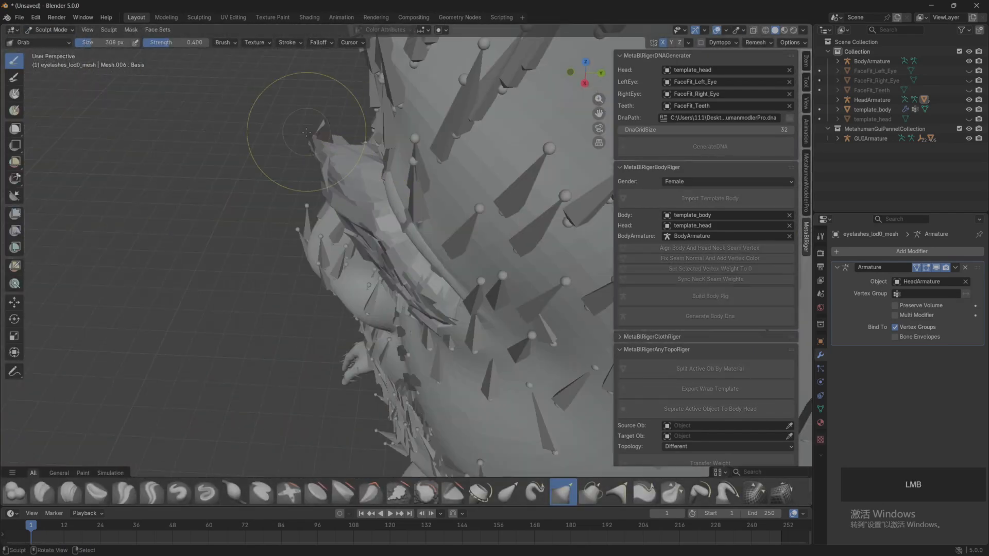
pyautogui.moveTo(306, 132)
pyautogui.mouseDown(button='middle')
pyautogui.moveTo(355, 149)
pyautogui.moveTo(422, 139)
pyautogui.moveTo(430, 147)
pyautogui.mouseUp(button='middle')
pyautogui.scroll(-5, 361, 206)
pyautogui.click(49, 30)
pyautogui.click(50, 43)
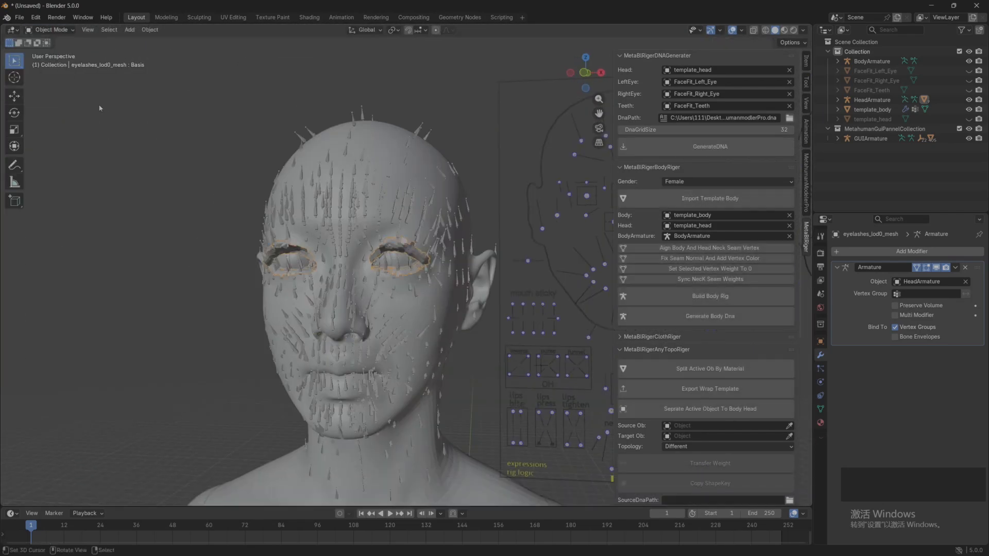
# Step: Select the eyeshell mesh and expand the HeadArmature hierarchy to list its child meshes
pyautogui.scroll(8, 230, 246)
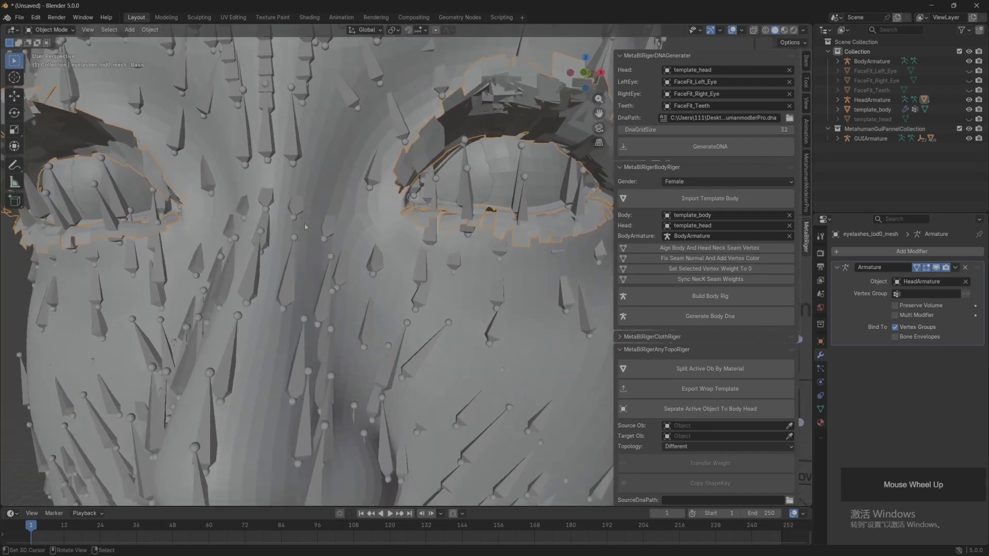
pyautogui.moveTo(305, 224)
pyautogui.mouseDown(button='middle')
pyautogui.moveTo(324, 213)
pyautogui.moveTo(288, 208)
pyautogui.moveTo(293, 227)
pyautogui.mouseUp(button='middle')
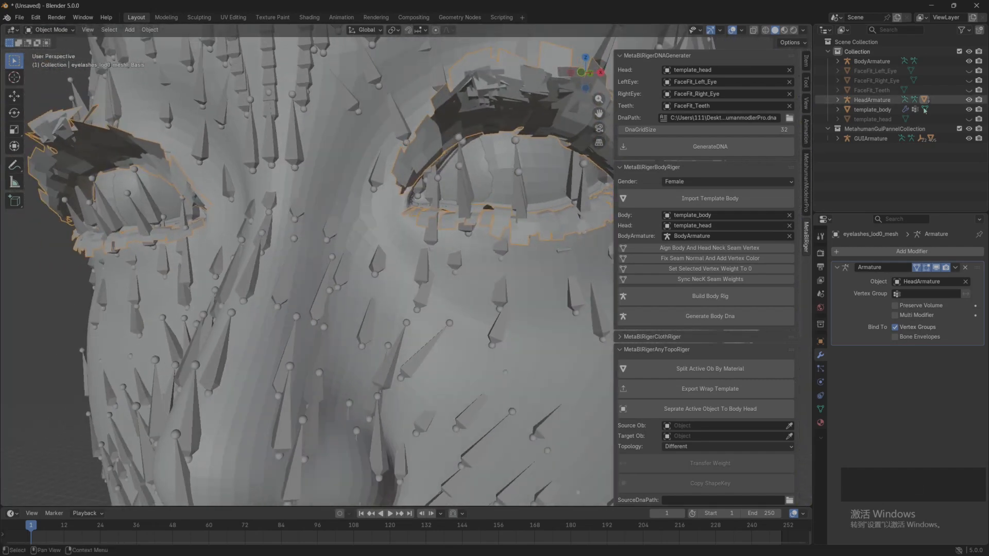
pyautogui.click(508, 164)
pyautogui.moveTo(507, 165); pyautogui.dragTo(505, 199, button='middle')
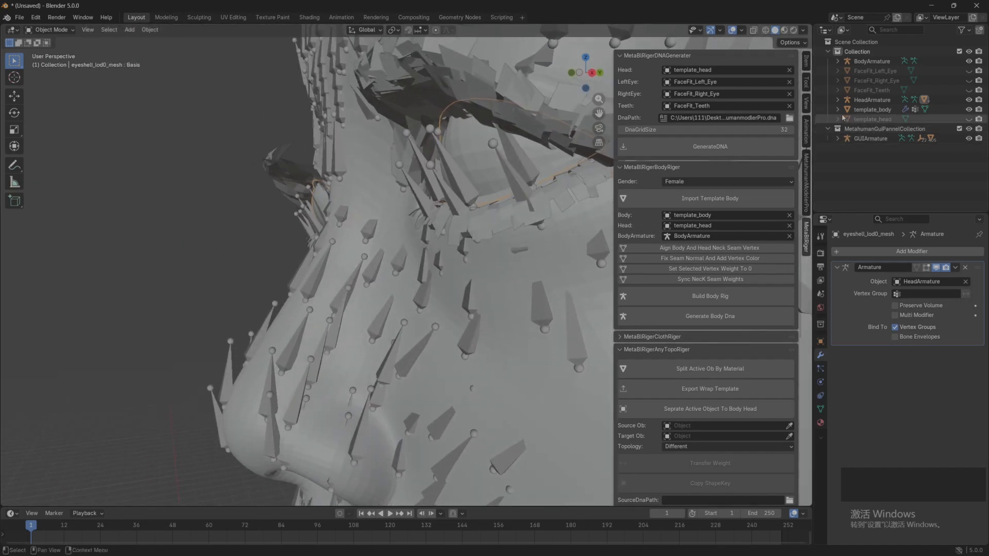
pyautogui.click(838, 100)
pyautogui.scroll(-3, 845, 124)
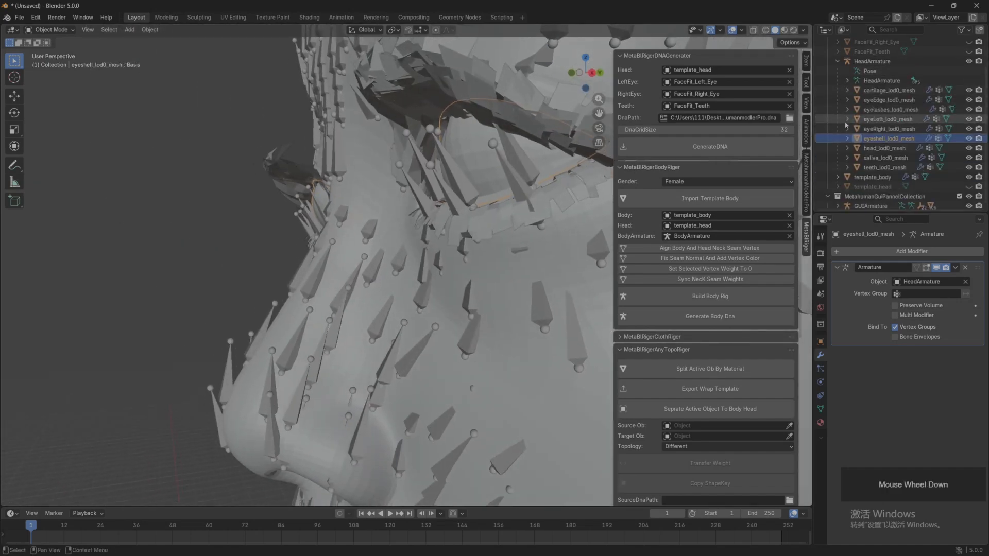
pyautogui.moveTo(396, 209); pyautogui.dragTo(418, 218, button='middle')
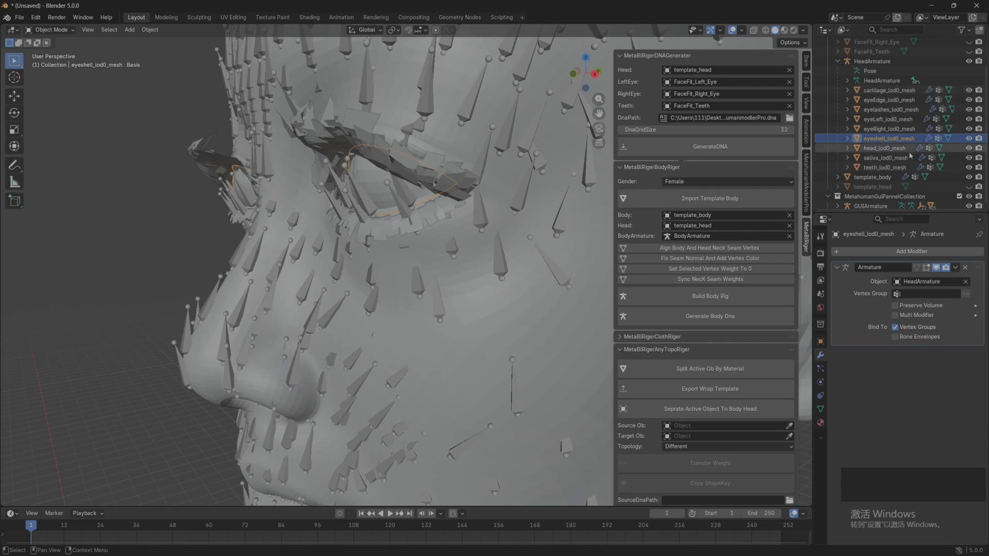
# Step: Hide HeadArmature and adjust the eyeshell around the eyes in Sculpt Mode with the Grab brush, ending in Object Mode
pyautogui.scroll(5, 361, 221)
pyautogui.click(968, 62)
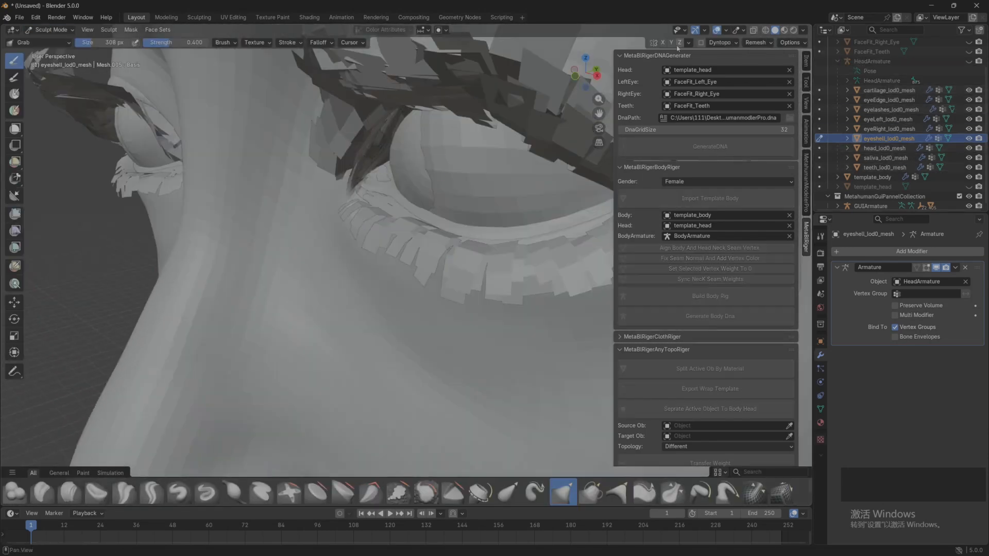
pyautogui.click(663, 43)
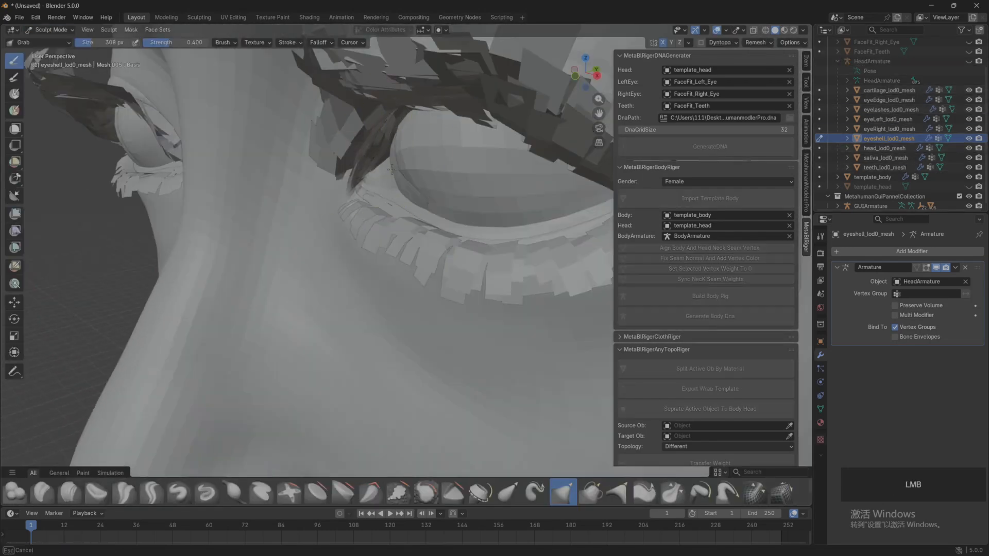
pyautogui.scroll(-4, 356, 188)
pyautogui.moveTo(356, 188); pyautogui.dragTo(459, 206, button='middle')
pyautogui.moveTo(458, 206); pyautogui.dragTo(458, 208)
pyautogui.scroll(-4, 453, 209)
pyautogui.moveTo(454, 208)
pyautogui.mouseDown(button='middle')
pyautogui.moveTo(242, 214)
pyautogui.moveTo(288, 200)
pyautogui.mouseUp(button='middle')
pyautogui.click(49, 31)
pyautogui.click(54, 40)
# Step: Put GUIArmature in Pose Mode with CTRL_R_eye_blink active, and set the transform orientation to Local
pyautogui.moveTo(234, 161); pyautogui.dragTo(253, 177, button='middle')
pyautogui.moveTo(252, 178)
pyautogui.keyDown('shift'); pyautogui.mouseDown(button='middle')
pyautogui.moveTo(259, 184)
pyautogui.moveTo(206, 173)
pyautogui.mouseUp(button='middle'); pyautogui.keyUp('shift')
pyautogui.moveTo(206, 173); pyautogui.dragTo(187, 156, button='middle')
pyautogui.moveTo(435, 171); pyautogui.dragTo(458, 177, button='middle')
pyautogui.click(462, 143)
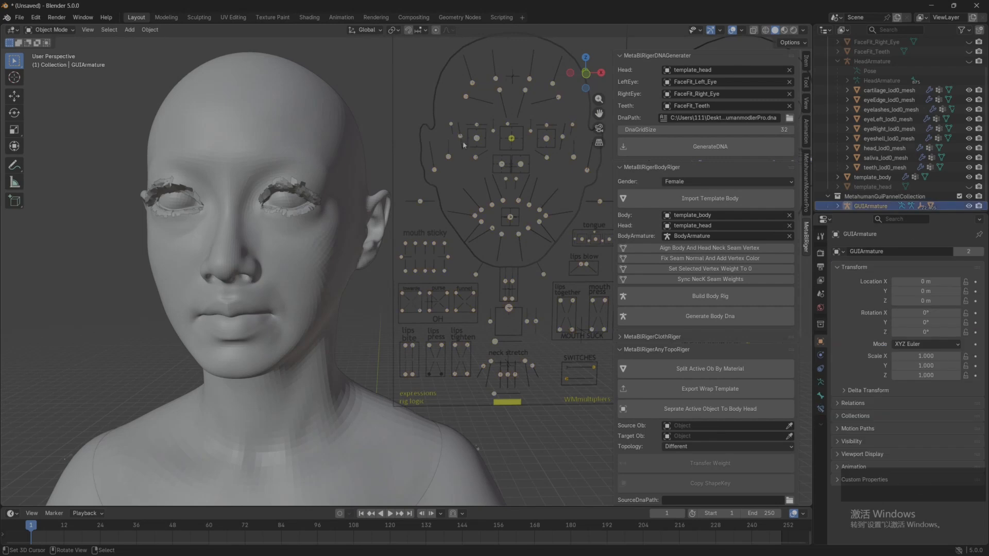
pyautogui.click(50, 30)
pyautogui.click(52, 55)
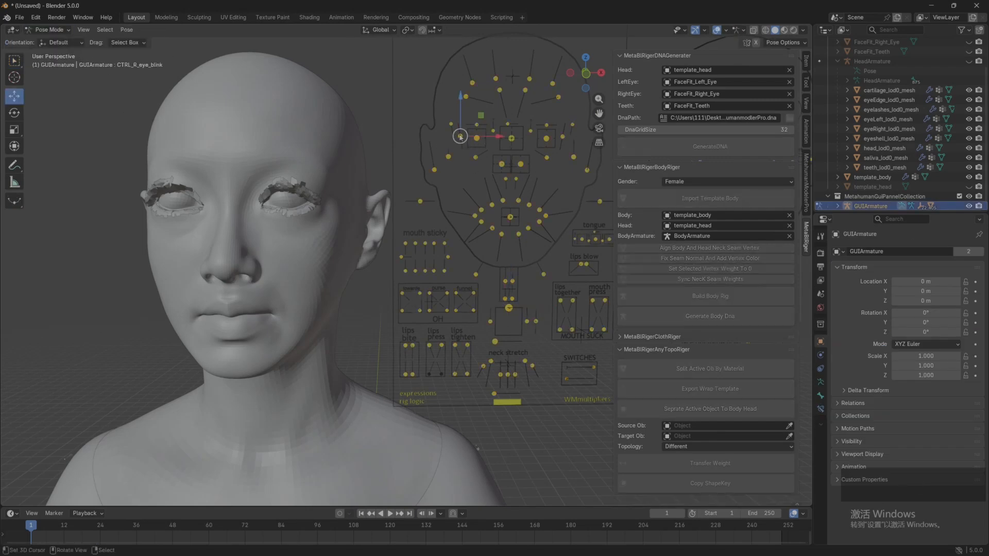
pyautogui.click(379, 30)
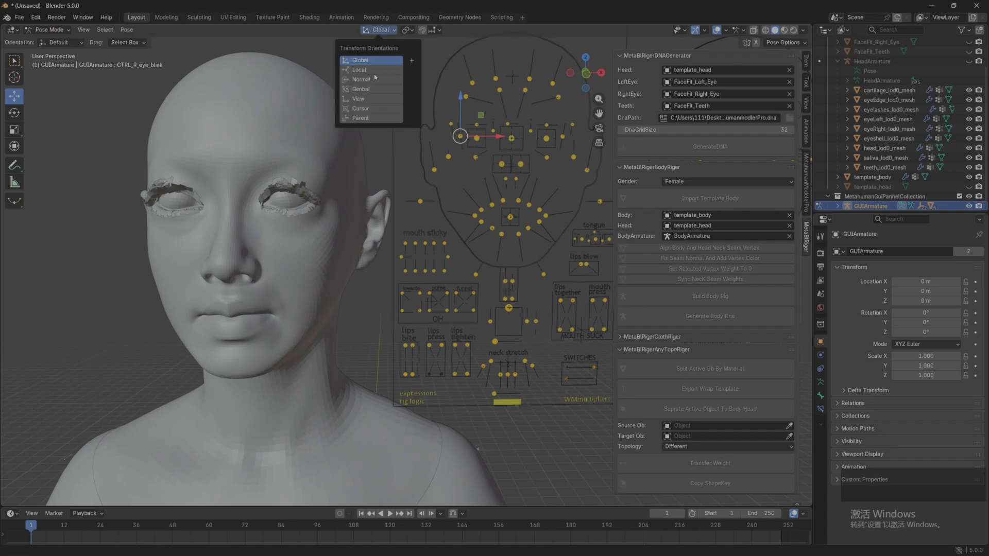
pyautogui.click(360, 69)
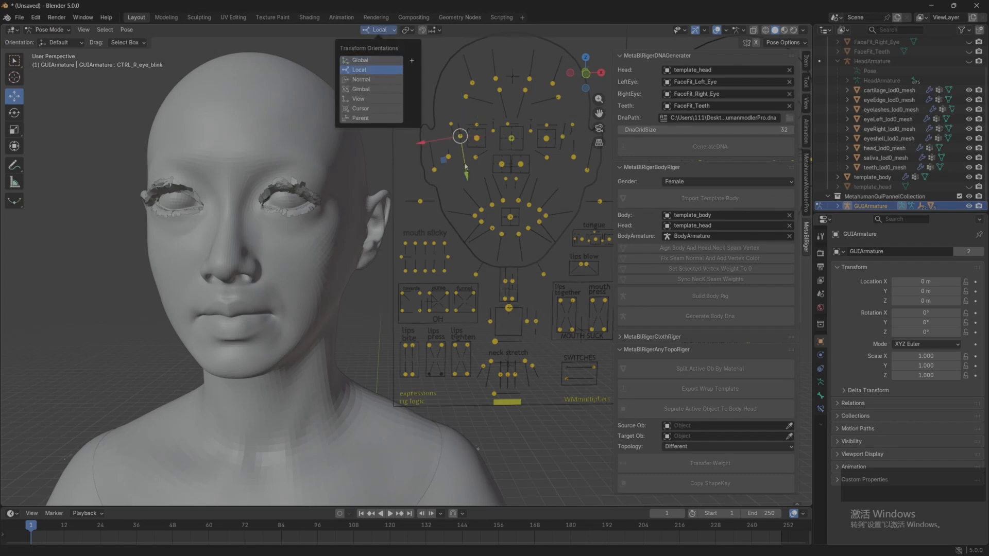
# Step: Move the CTRL_R_eye_blink control downward to close the character's right eye
pyautogui.scroll(-8, 721, 305)
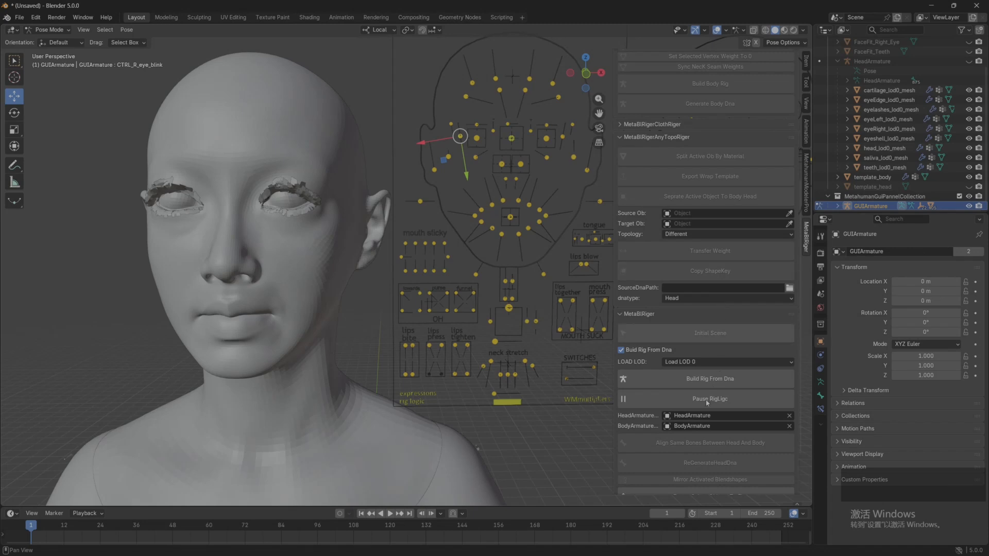
pyautogui.moveTo(459, 138); pyautogui.dragTo(472, 175)
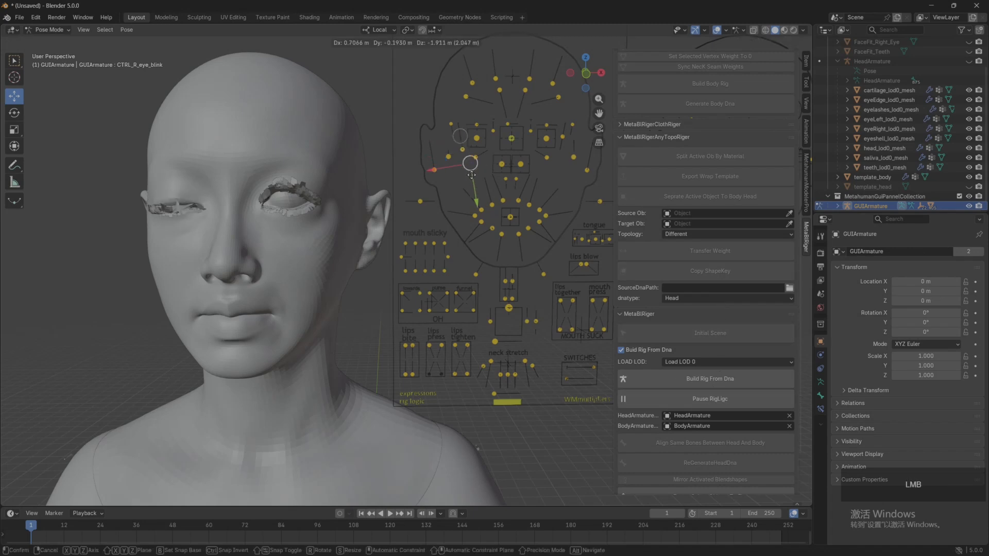
pyautogui.moveTo(408, 176); pyautogui.dragTo(205, 150)
pyautogui.keyDown('shift'); pyautogui.moveTo(236, 146); pyautogui.dragTo(245, 144, button='middle'); pyautogui.keyUp('shift')
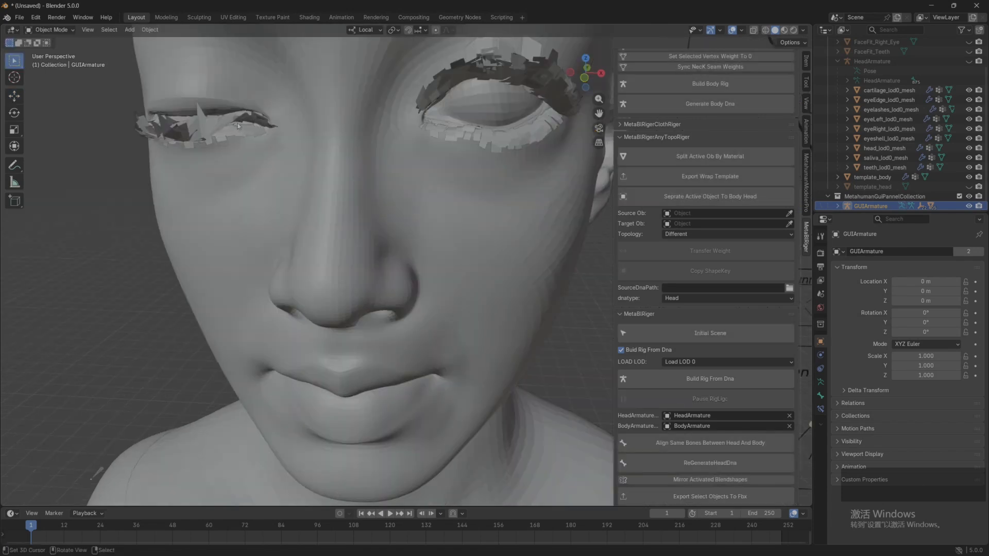
# Step: Return to Object Mode and hide eyelashes_lod0_mesh to expose the closed eyelid
pyautogui.rightClick(230, 119)
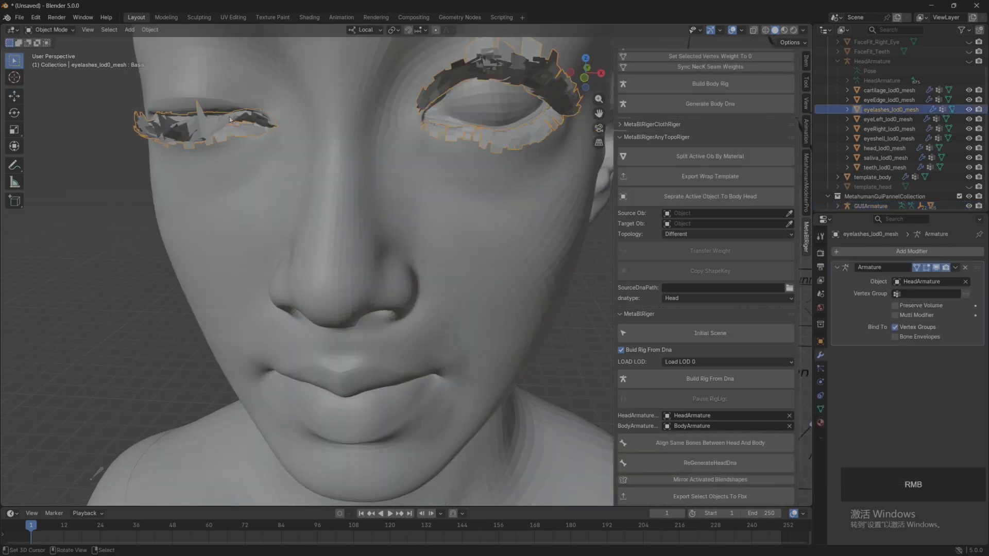
pyautogui.click(970, 110)
pyautogui.moveTo(338, 211); pyautogui.dragTo(349, 185, button='middle')
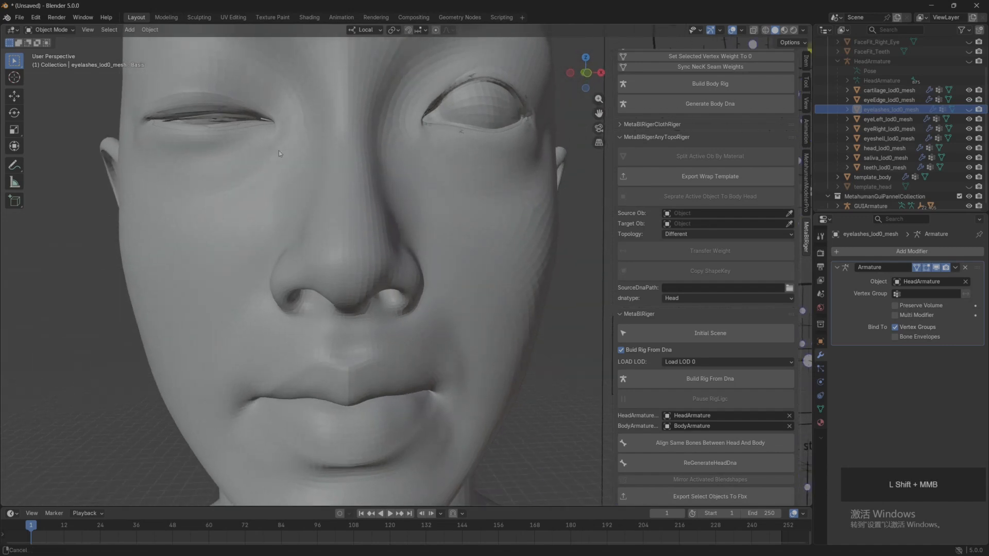
pyautogui.scroll(2, 383, 208)
pyautogui.keyDown('shift'); pyautogui.moveTo(279, 150); pyautogui.dragTo(313, 215, button='middle'); pyautogui.keyUp('shift')
pyautogui.moveTo(303, 180)
pyautogui.mouseDown(button='middle')
pyautogui.moveTo(332, 170)
pyautogui.moveTo(304, 168)
pyautogui.mouseUp(button='middle')
# Step: Select the eye_blink_R shape key of head_lod0_mesh in an enlarged shape key list and enable shape key editing in Edit Mode
pyautogui.click(303, 145)
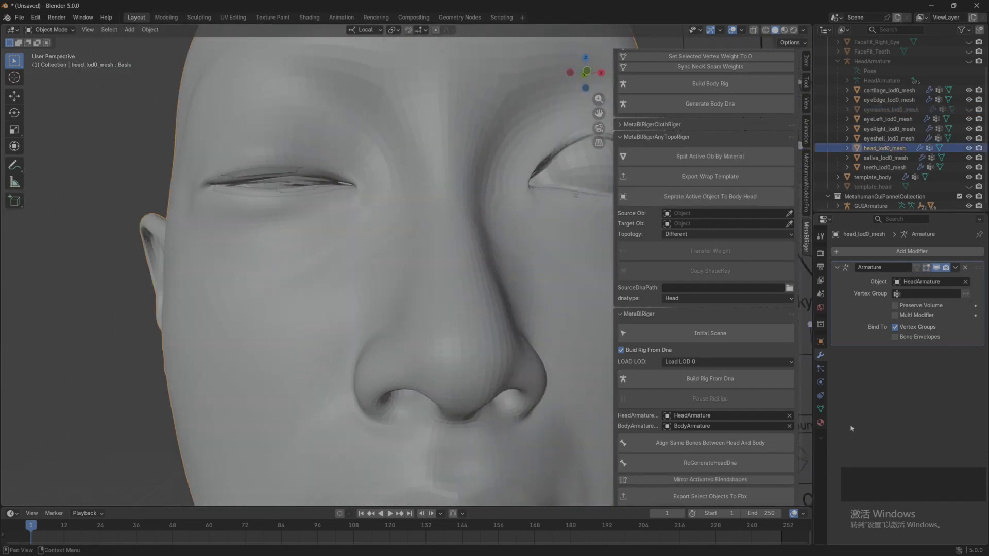
pyautogui.click(818, 410)
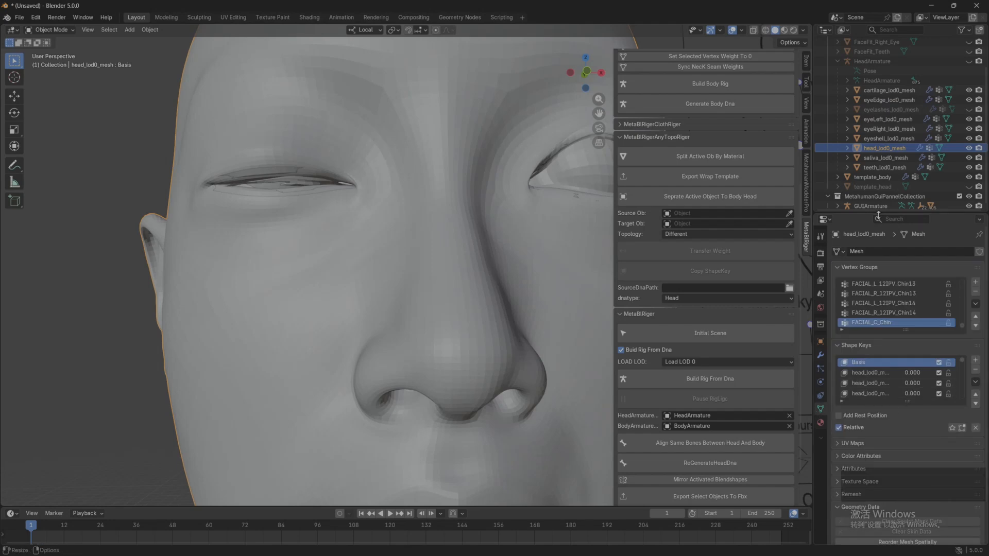
pyautogui.moveTo(878, 214); pyautogui.dragTo(878, 58)
pyautogui.moveTo(882, 247); pyautogui.dragTo(882, 473)
pyautogui.moveTo(814, 338); pyautogui.dragTo(672, 339)
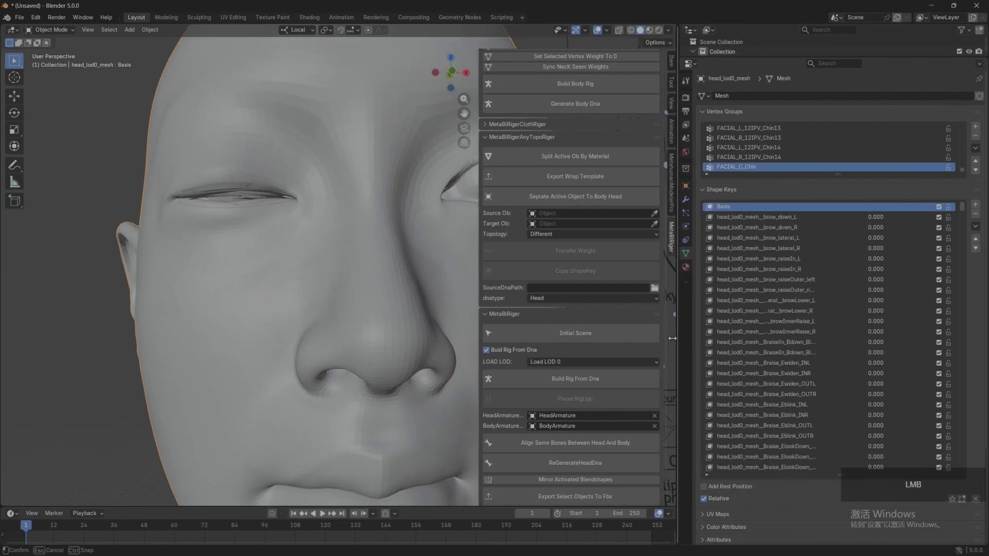
pyautogui.scroll(-1, 808, 377)
pyautogui.click(802, 384)
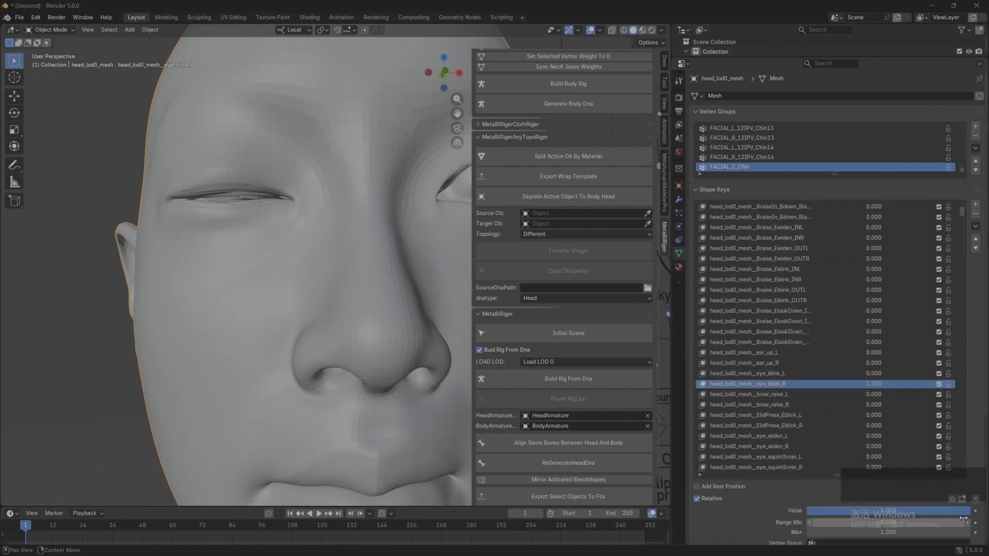
pyautogui.click(962, 499)
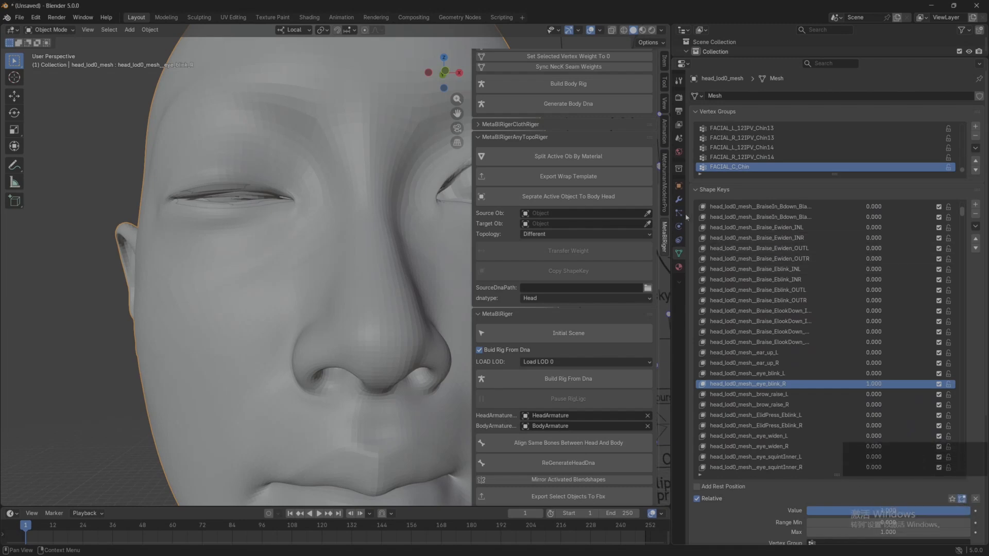
# Step: Show the head's Armature modifier on the edit cage and move the right eyelid vertices to close the lid gap with proportional editing
pyautogui.click(679, 199)
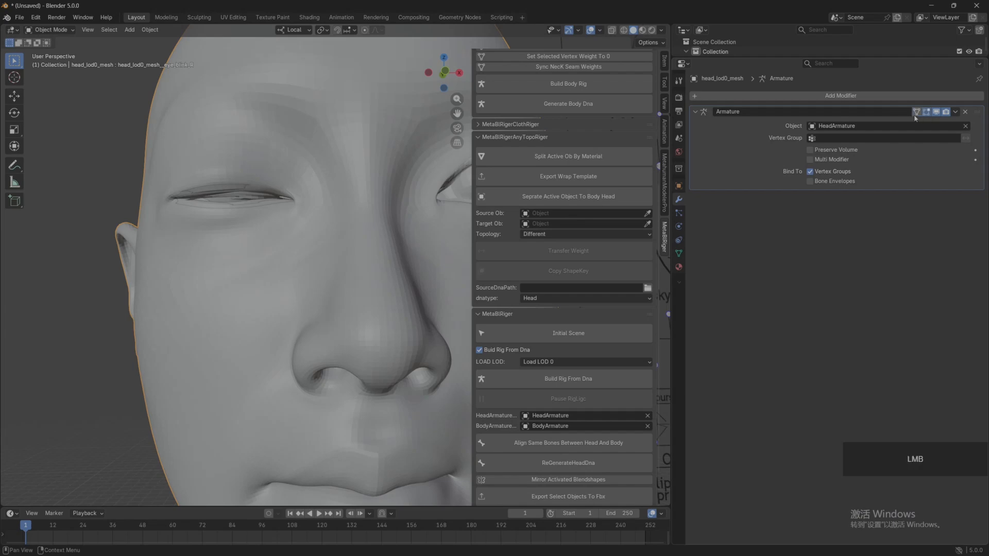
pyautogui.click(46, 29)
pyautogui.click(44, 52)
pyautogui.click(379, 30)
pyautogui.scroll(3, 206, 191)
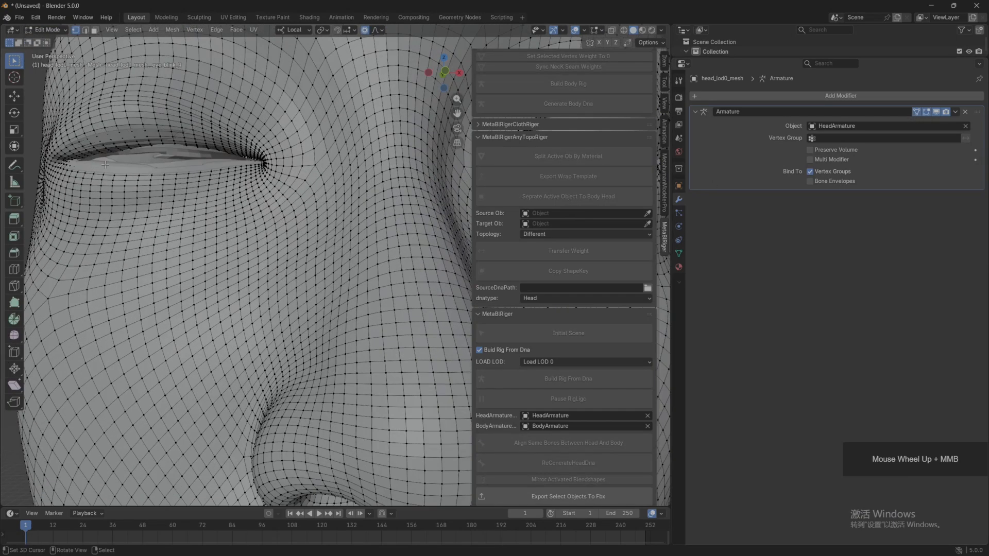
pyautogui.moveTo(185, 170); pyautogui.dragTo(187, 177, button='middle')
pyautogui.moveTo(141, 153); pyautogui.dragTo(138, 165, button='right')
pyautogui.moveTo(77, 153); pyautogui.dragTo(72, 165, button='right')
pyautogui.scroll(-2, 155, 180)
# Step: Refine the closed right eyelid's edge, passing through Sculpt Mode and using smooth proportional moves in Edit Mode, and return to Object Mode
pyautogui.click(48, 31)
pyautogui.click(53, 62)
pyautogui.moveTo(201, 180)
pyautogui.mouseDown(button='middle')
pyautogui.moveTo(154, 184)
pyautogui.moveTo(199, 183)
pyautogui.moveTo(164, 206)
pyautogui.mouseUp(button='middle')
pyautogui.click(50, 33)
pyautogui.click(50, 51)
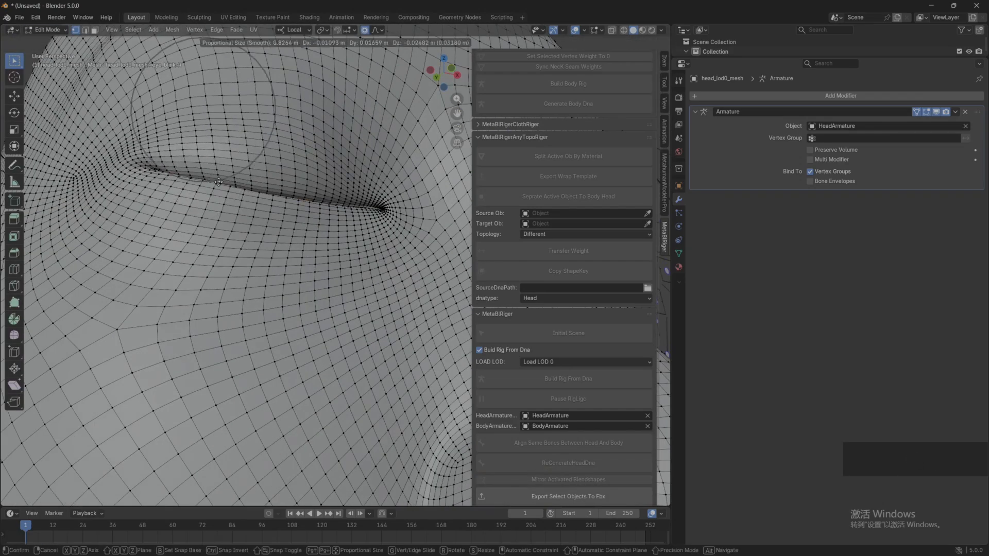
pyautogui.scroll(4, 314, 152)
pyautogui.moveTo(314, 152); pyautogui.dragTo(303, 172, button='middle')
pyautogui.scroll(-6, 303, 172)
pyautogui.click(47, 30)
pyautogui.click(51, 42)
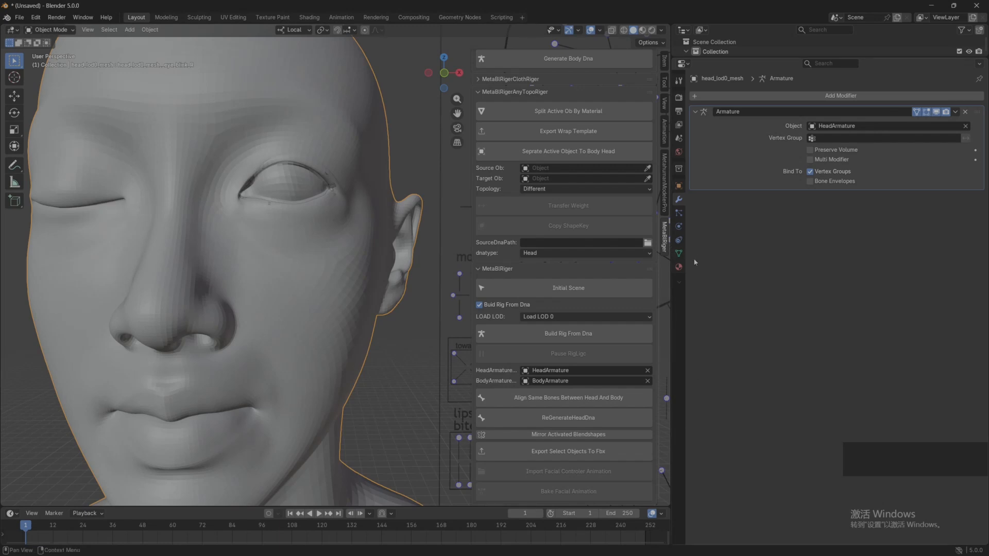
# Step: Mirror the activated eye_blink_R blendshape of head_lod0_mesh to the opposite side
pyautogui.click(679, 253)
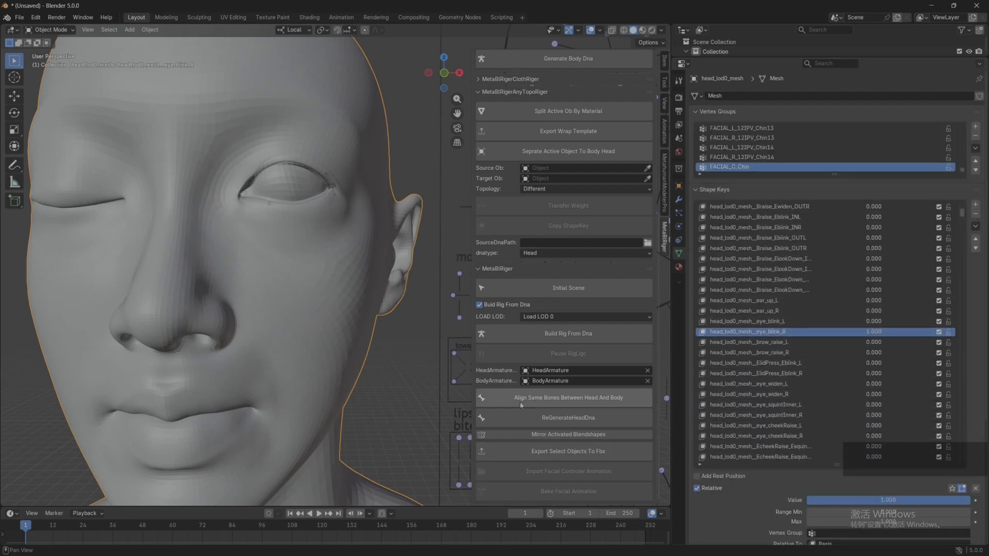
pyautogui.click(556, 434)
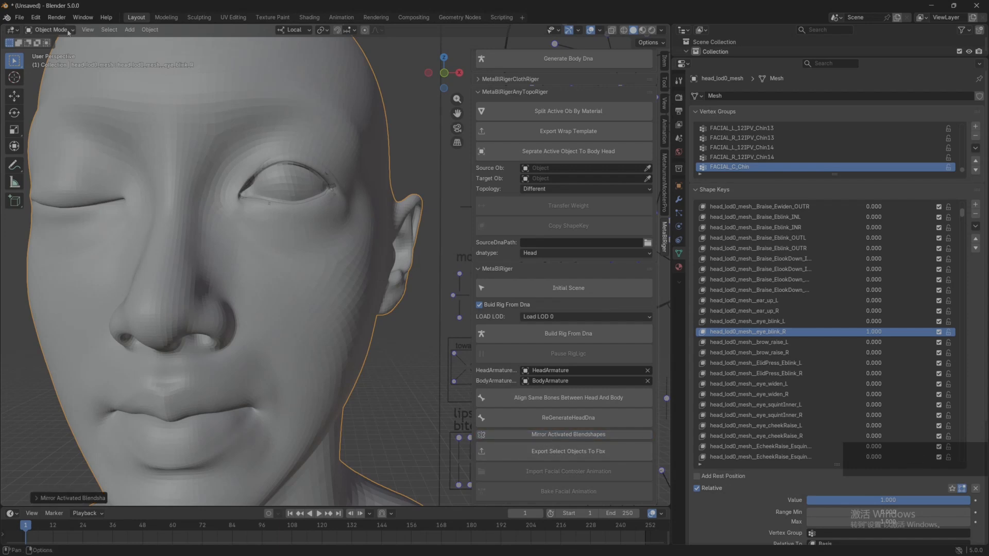
pyautogui.scroll(-3, 329, 221)
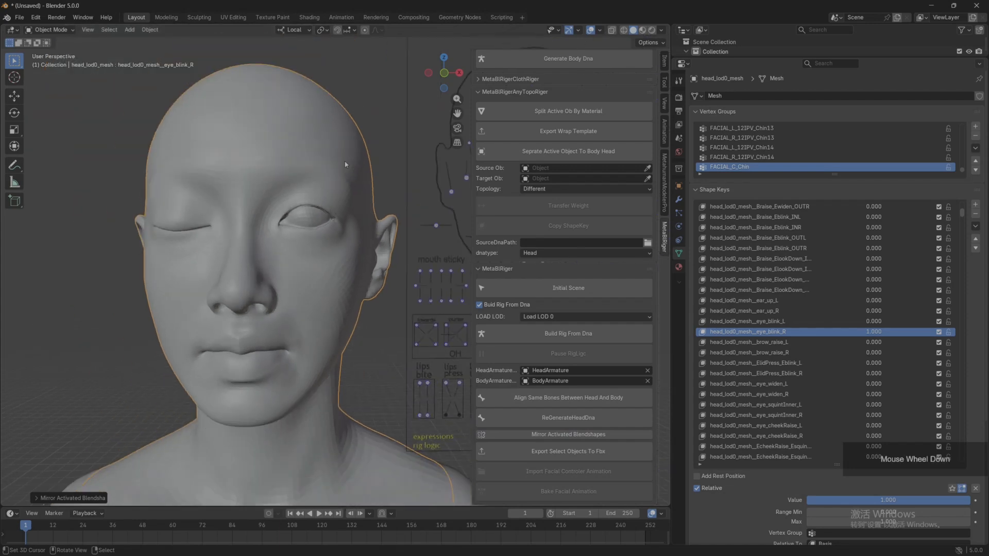
pyautogui.keyDown('shift'); pyautogui.moveTo(341, 227); pyautogui.dragTo(331, 172, button='middle'); pyautogui.keyUp('shift')
# Step: Put GUIArmature in Pose Mode and lower the CTRL_L_eye_blink control to test the head's left eye blink
pyautogui.click(428, 186)
pyautogui.scroll(-2, 428, 188)
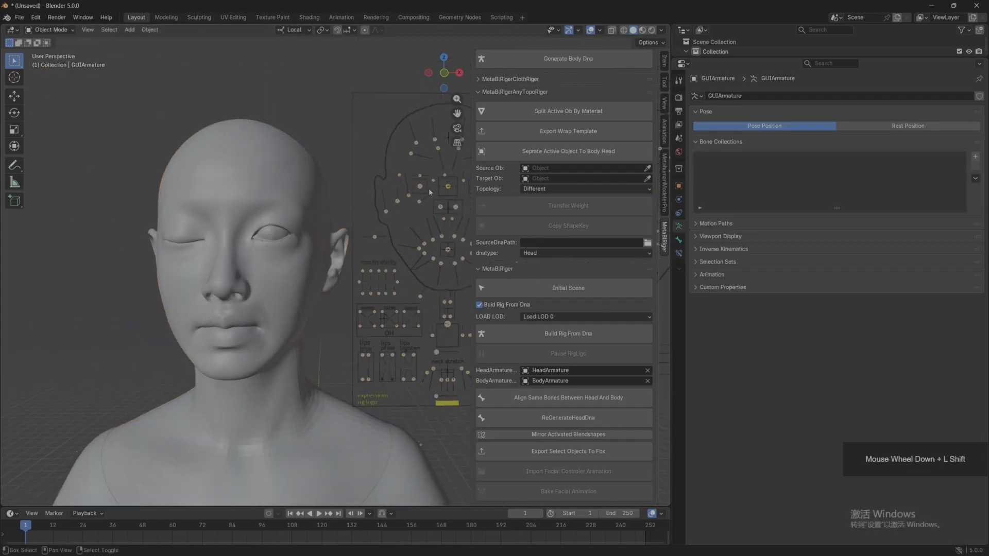
pyautogui.keyDown('shift'); pyautogui.moveTo(429, 188); pyautogui.dragTo(301, 190, button='middle'); pyautogui.keyUp('shift')
pyautogui.click(50, 29)
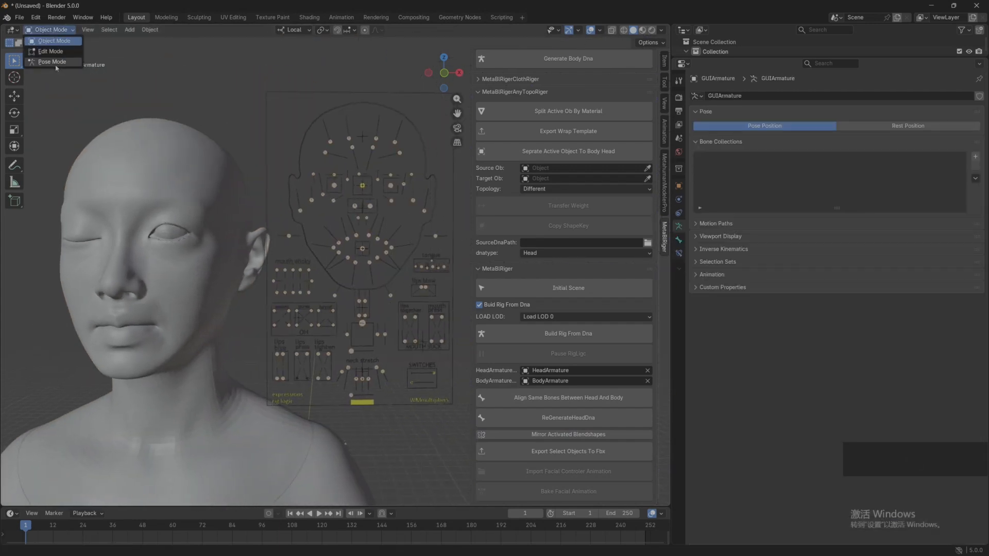
pyautogui.click(47, 60)
pyautogui.scroll(2, 437, 161)
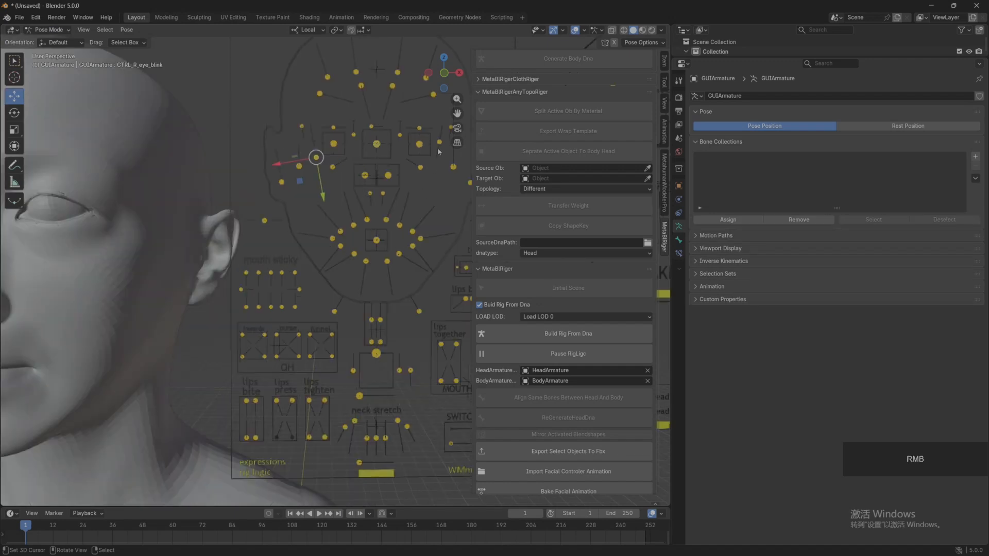
pyautogui.rightClick(439, 151)
pyautogui.moveTo(437, 154); pyautogui.dragTo(435, 185)
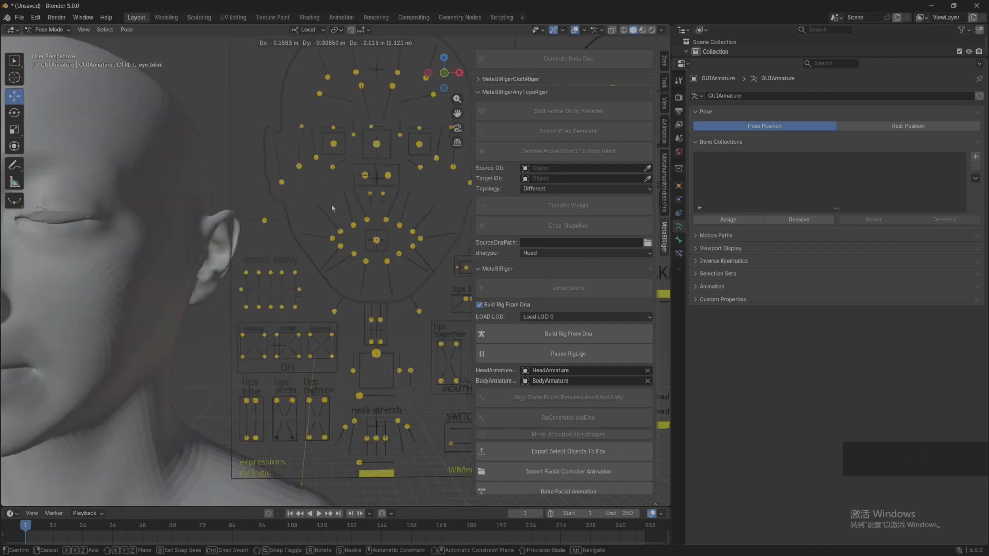
pyautogui.keyDown('shift'); pyautogui.moveTo(151, 222); pyautogui.dragTo(341, 240, button='middle'); pyautogui.keyUp('shift')
pyautogui.scroll(2, 319, 226)
pyautogui.scroll(1, 319, 226)
pyautogui.keyDown('shift'); pyautogui.scroll(1, 335, 235); pyautogui.keyUp('shift')
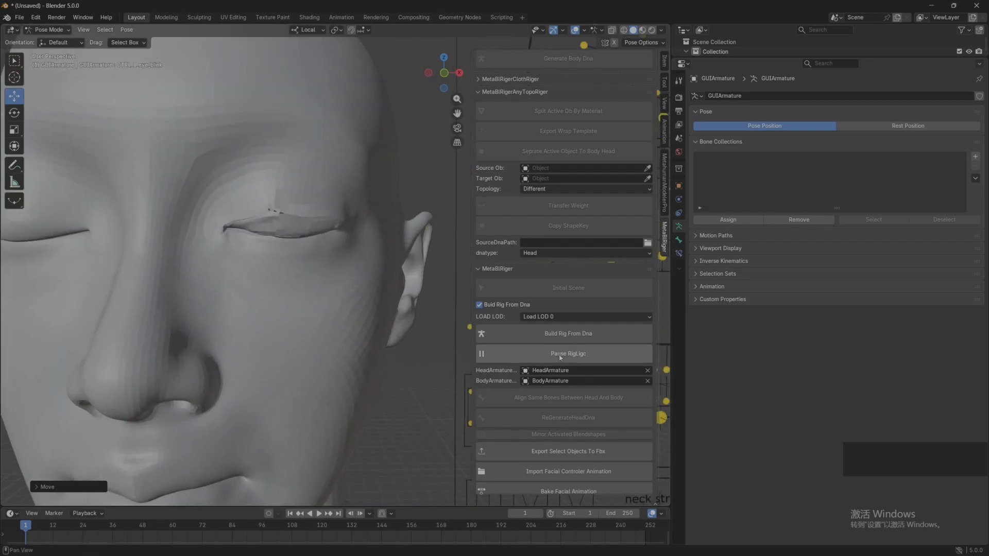
# Step: Return to Object Mode and make eye_blink_L the active shape key of head_lod0_mesh
pyautogui.click(48, 30)
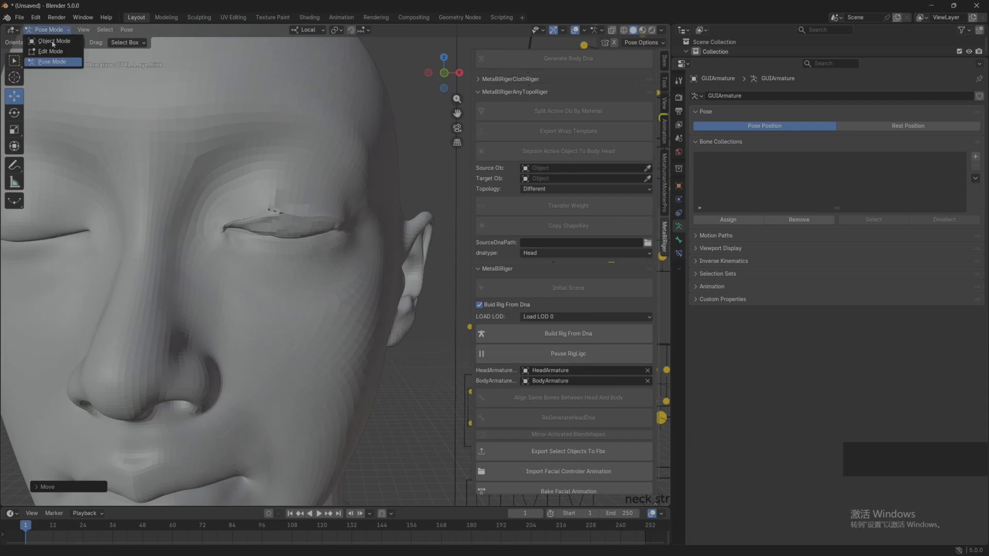
pyautogui.click(50, 40)
pyautogui.rightClick(291, 202)
pyautogui.scroll(-6, 860, 375)
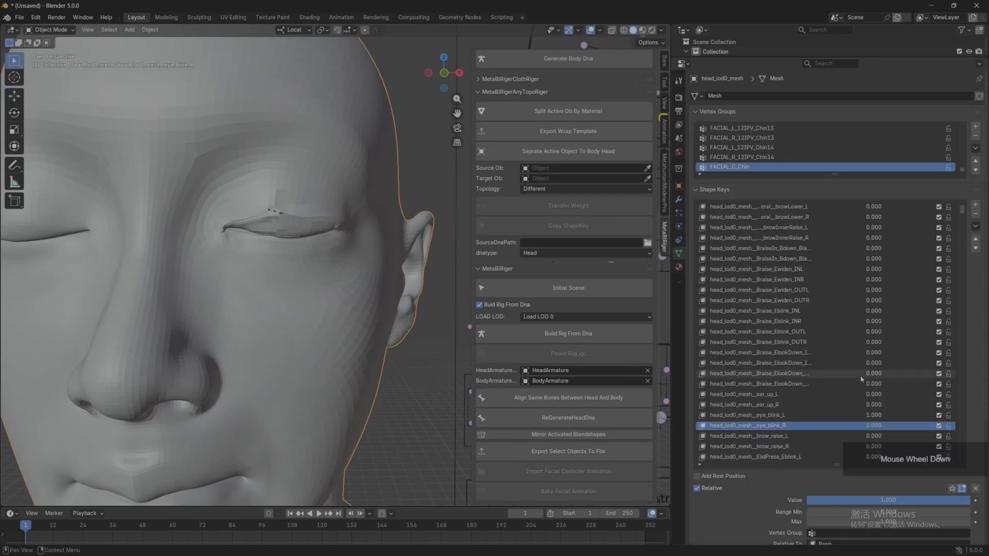
pyautogui.click(767, 385)
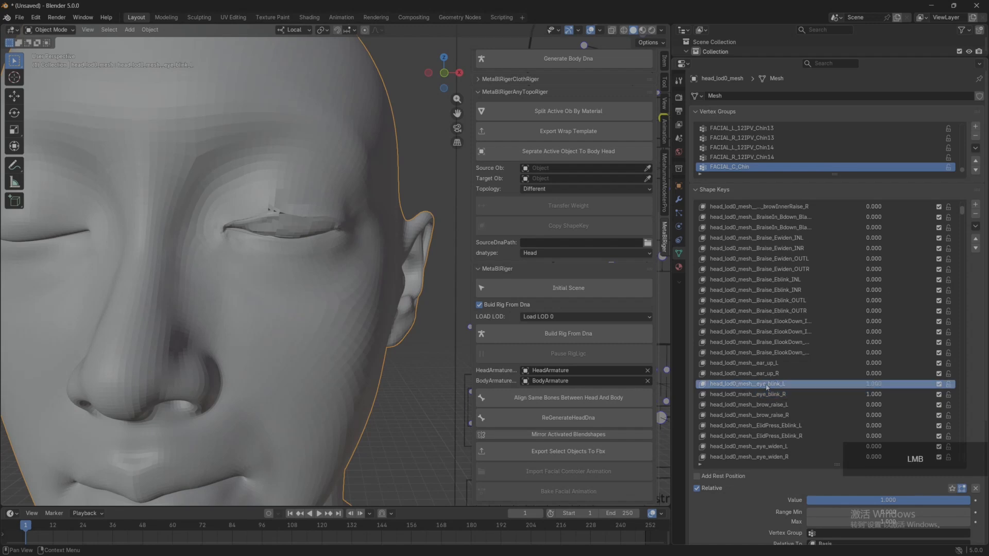
pyautogui.moveTo(297, 248); pyautogui.dragTo(268, 248, button='middle')
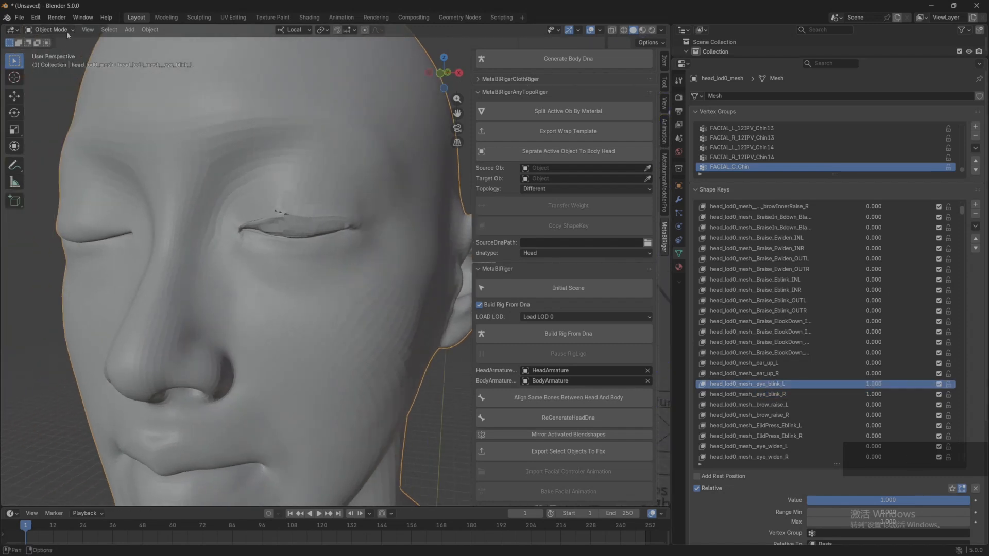
# Step: Smooth the left upper eyelid along the closed lid line in Sculpt Mode
pyautogui.click(67, 30)
pyautogui.click(47, 57)
pyautogui.scroll(5, 254, 185)
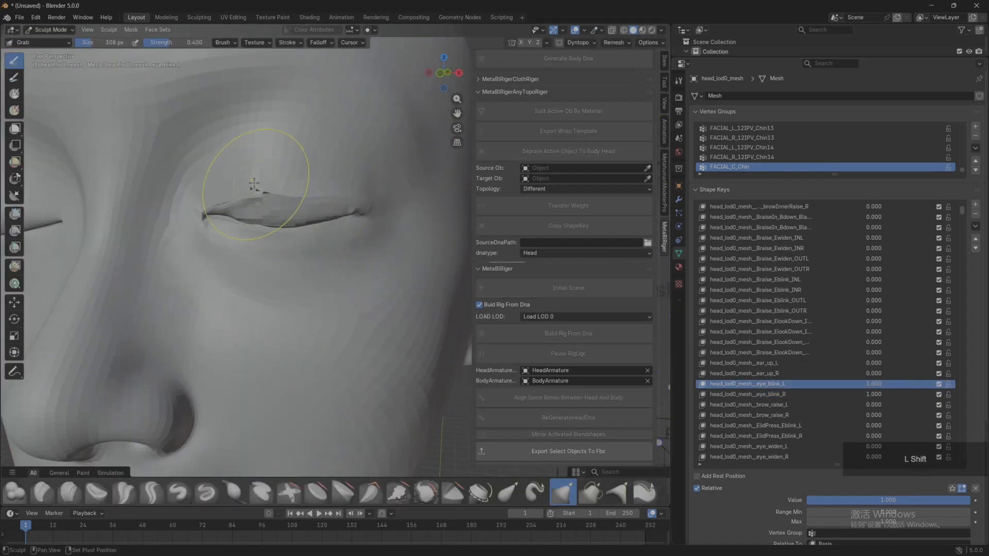
pyautogui.moveTo(254, 184)
pyautogui.keyDown('shift'); pyautogui.mouseDown()
pyautogui.moveTo(342, 207)
pyautogui.moveTo(251, 207)
pyautogui.mouseUp(); pyautogui.keyUp('shift')
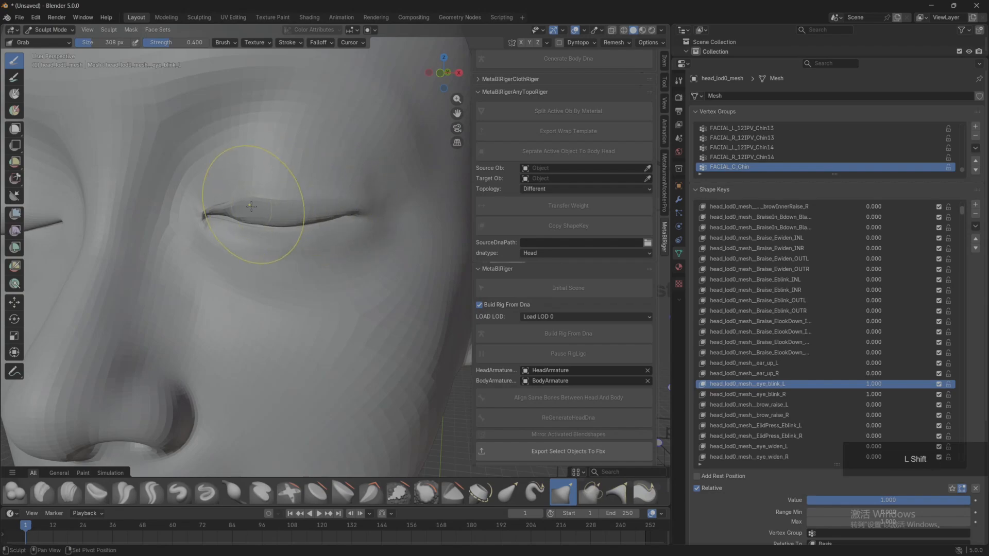
pyautogui.keyDown('shift'); pyautogui.moveTo(251, 206); pyautogui.dragTo(272, 205, button='middle'); pyautogui.keyUp('shift')
# Step: Examine the closed left eyelid's inner corner in Edit Mode and Sculpt Mode, and return to Object Mode
pyautogui.press('Tab')
pyautogui.scroll(2, 260, 206)
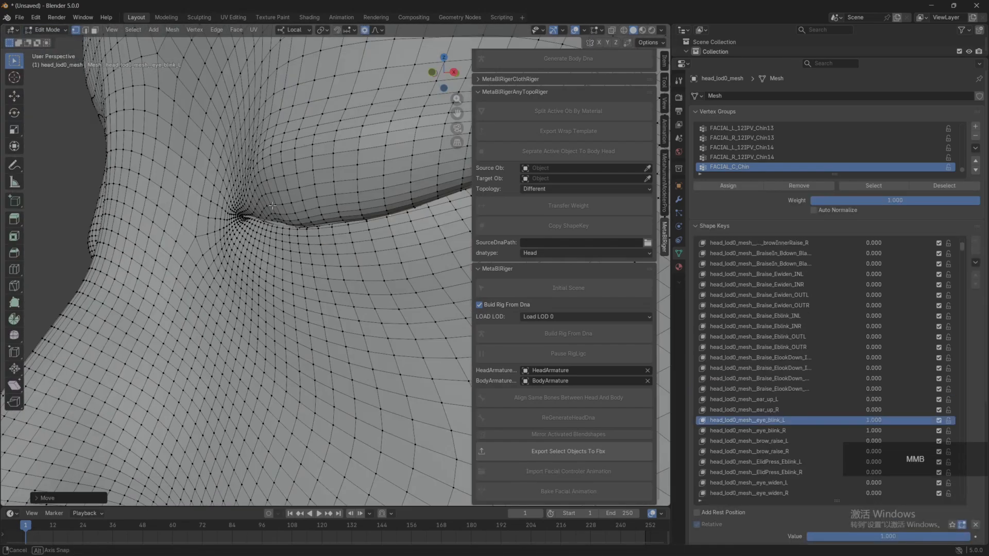
pyautogui.scroll(-3, 272, 204)
pyautogui.click(67, 30)
pyautogui.click(46, 56)
pyautogui.scroll(-2, 327, 232)
pyautogui.scroll(8, 270, 171)
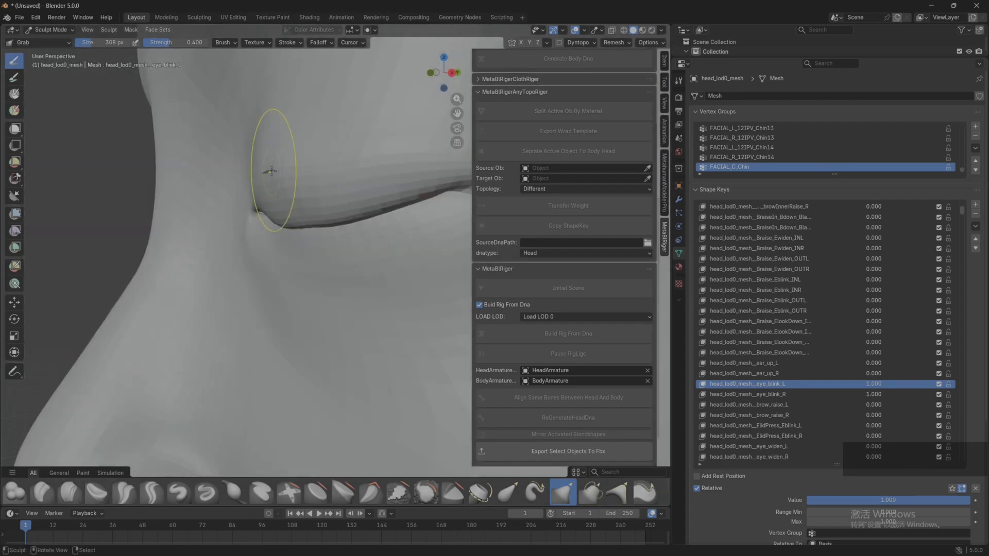
pyautogui.scroll(-6, 271, 171)
pyautogui.click(51, 30)
pyautogui.click(45, 40)
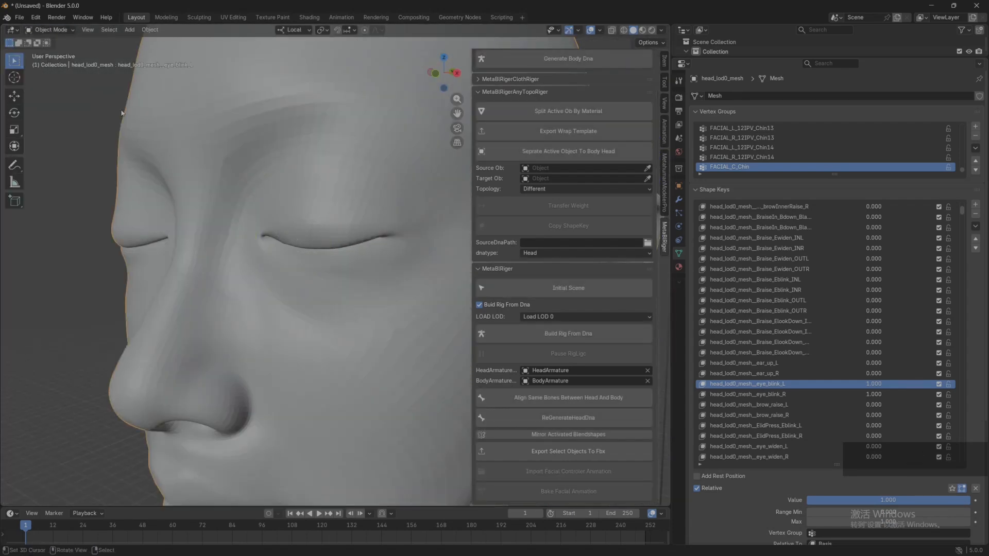
# Step: Put GUIArmature in Pose Mode and clear the location of the CTRL_R_eye_blink and CTRL_L_eye_blink controls
pyautogui.scroll(-5, 122, 113)
pyautogui.moveTo(278, 185); pyautogui.dragTo(311, 190, button='middle')
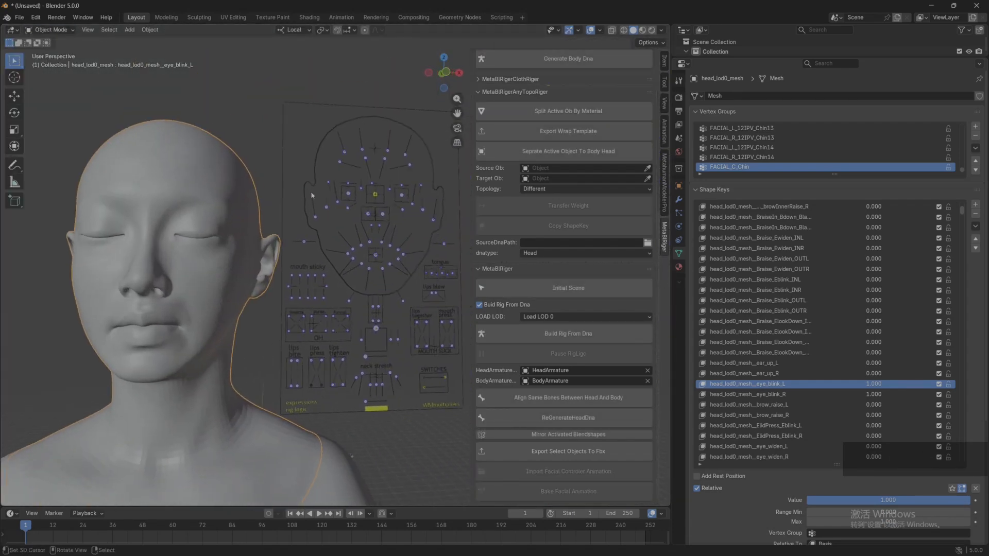
pyautogui.rightClick(336, 205)
pyautogui.click(40, 30)
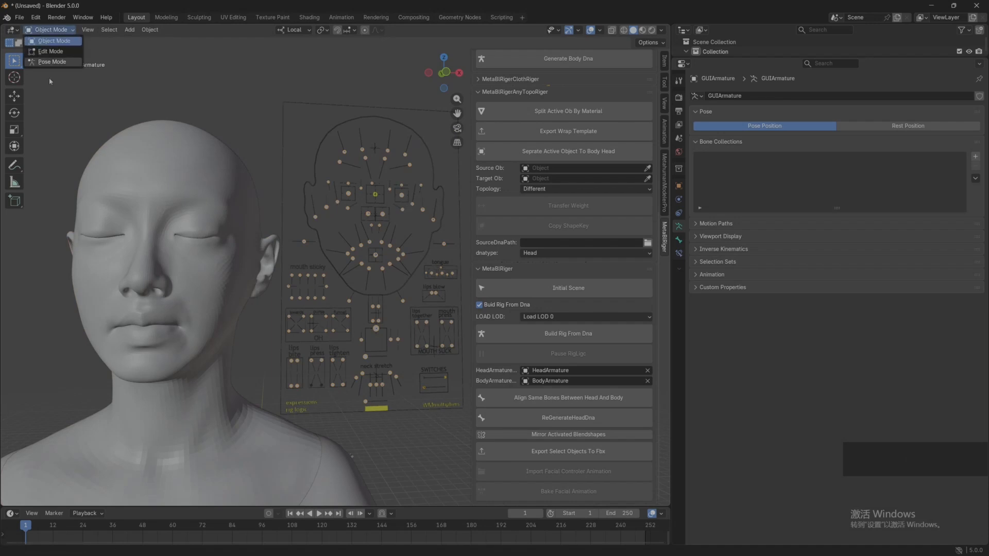
pyautogui.click(45, 64)
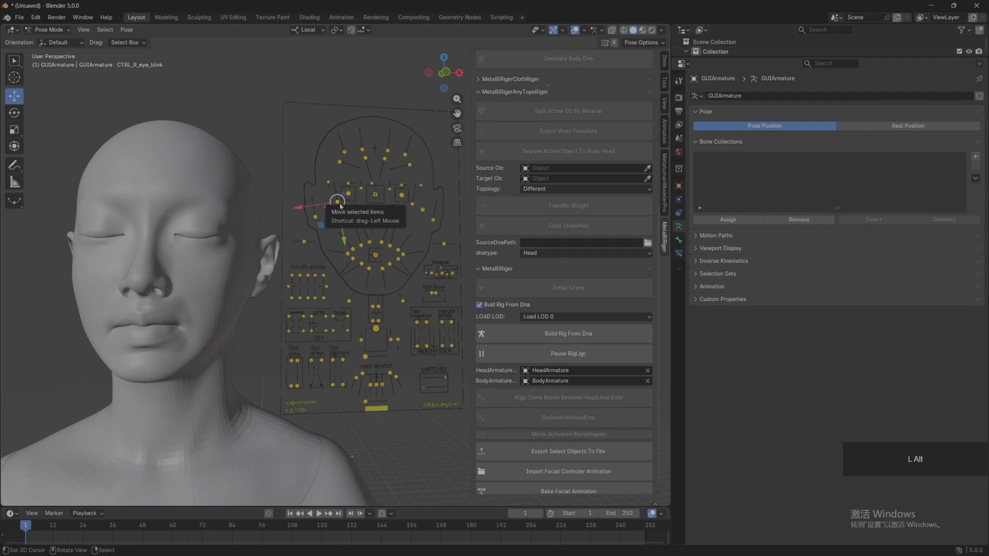
pyautogui.hotkey('alt', 'g')
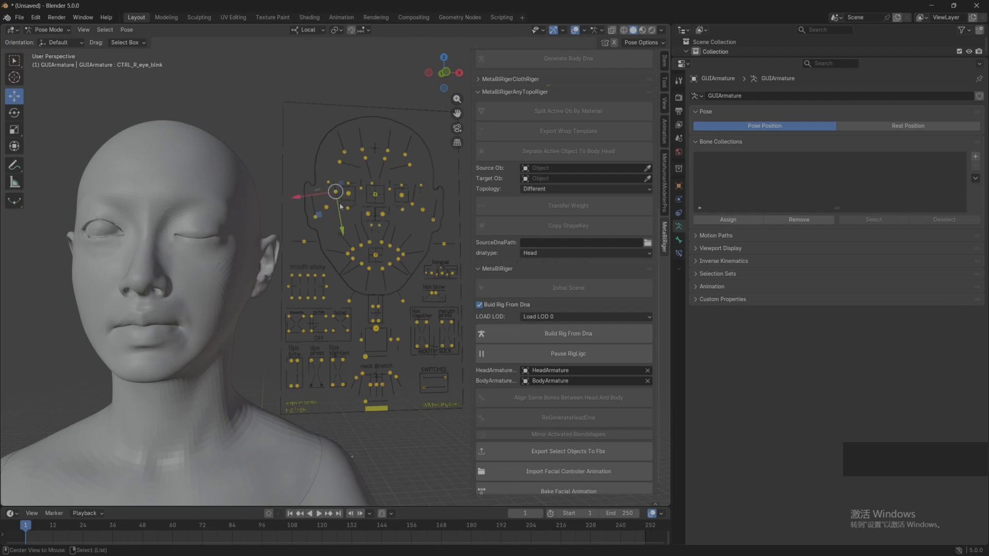
pyautogui.click(412, 207)
pyautogui.hotkey('alt', 'g')
pyautogui.moveTo(412, 207); pyautogui.dragTo(208, 184, button='middle')
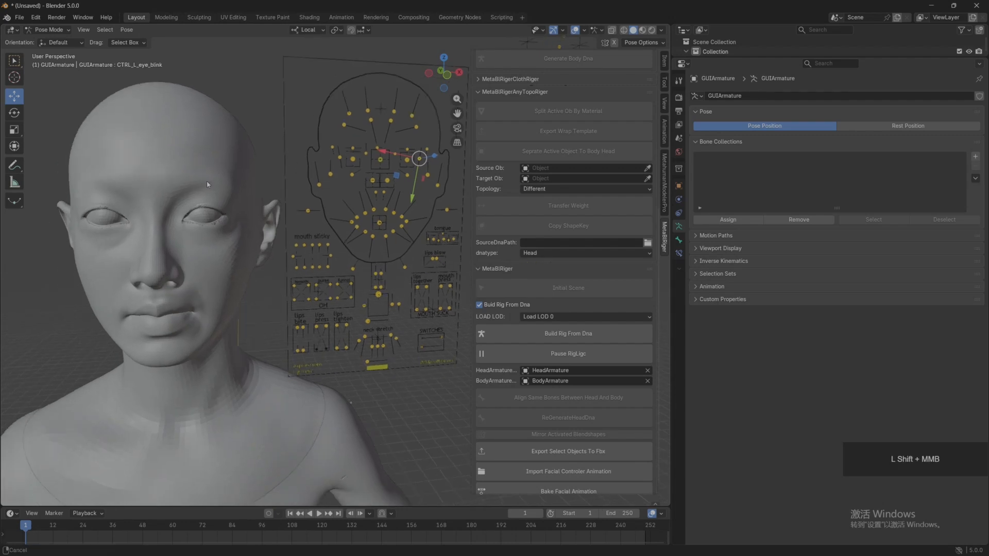
# Step: Return to Object Mode, enlarge the outliner and unhide the FaceFit eyes and teeth, HeadArmature and eyelashes_lod0_mesh
pyautogui.click(48, 29)
pyautogui.click(46, 41)
pyautogui.scroll(-3, 171, 158)
pyautogui.moveTo(232, 195); pyautogui.dragTo(235, 185, button='middle')
pyautogui.keyDown('shift'); pyautogui.moveTo(235, 185); pyautogui.dragTo(225, 175, button='middle'); pyautogui.keyUp('shift')
pyautogui.moveTo(775, 57); pyautogui.dragTo(775, 276)
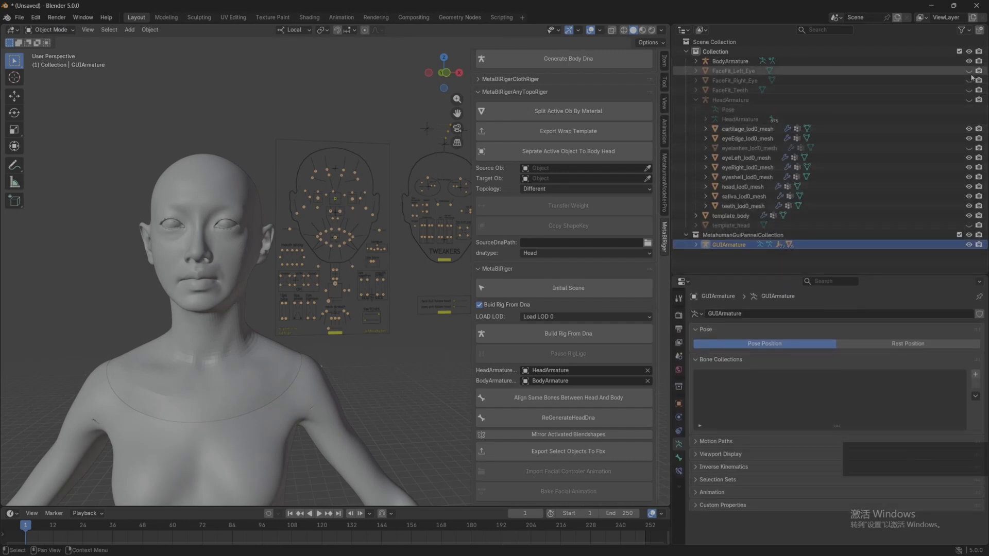
pyautogui.click(968, 99)
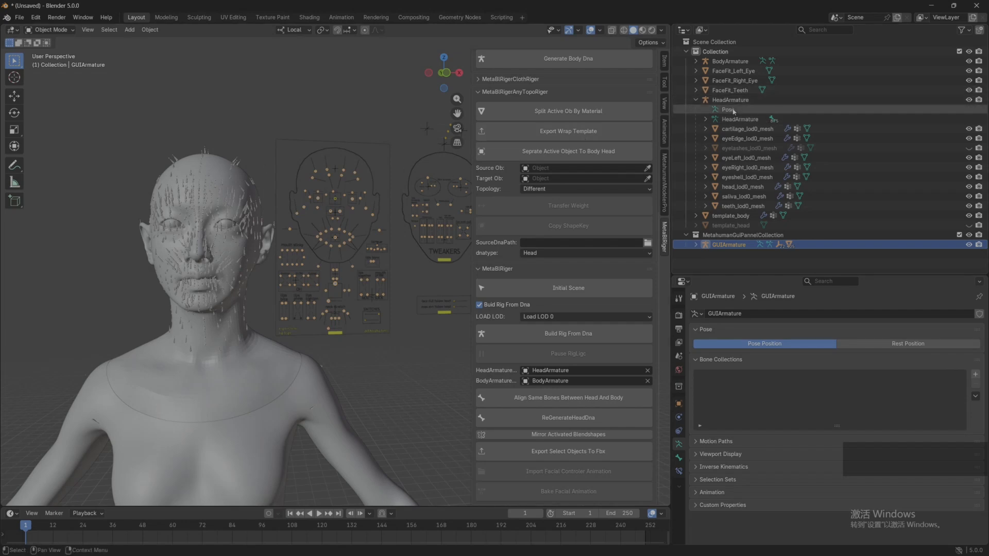
pyautogui.click(969, 148)
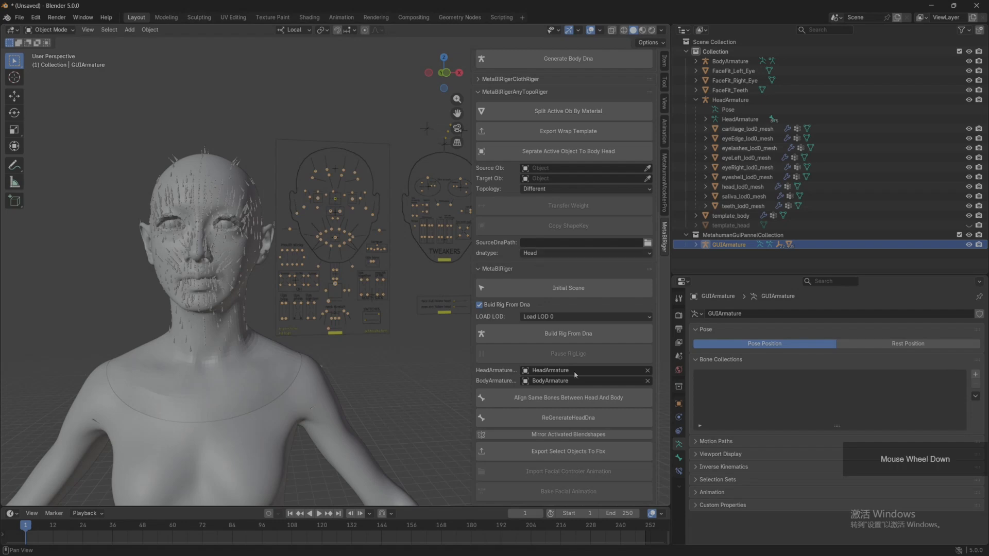
# Step: Regenerate the head DNA as metahumanmodlerPro_Modified.dna in the Desktop folder TODO\MetahumanModelerProSample
pyautogui.click(568, 418)
pyautogui.click(165, 169)
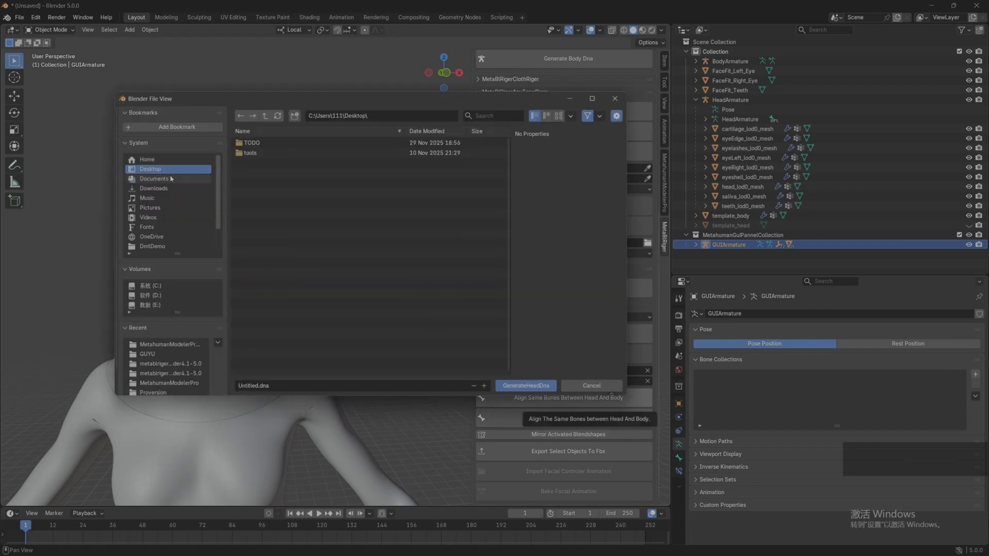
pyautogui.doubleClick(252, 142)
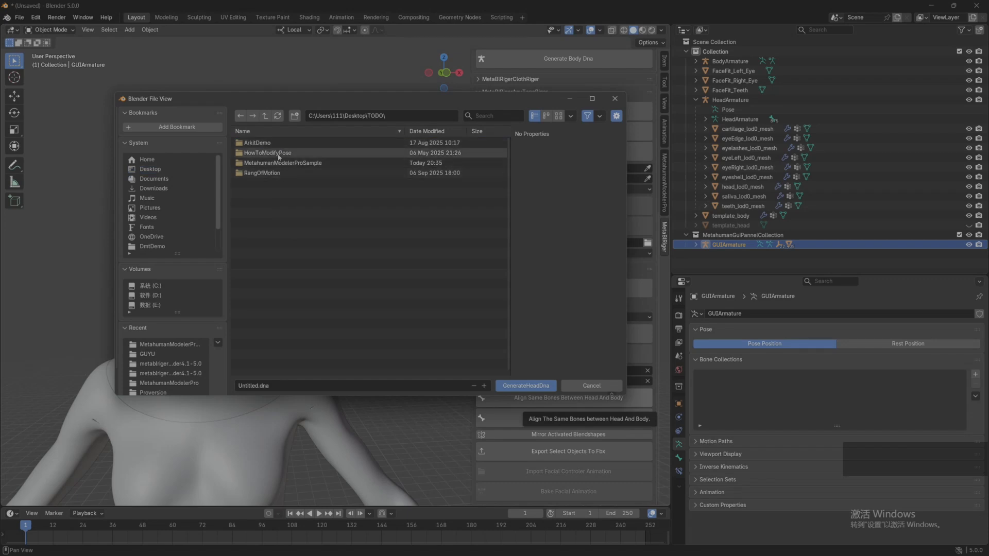
pyautogui.doubleClick(281, 163)
pyautogui.click(251, 385)
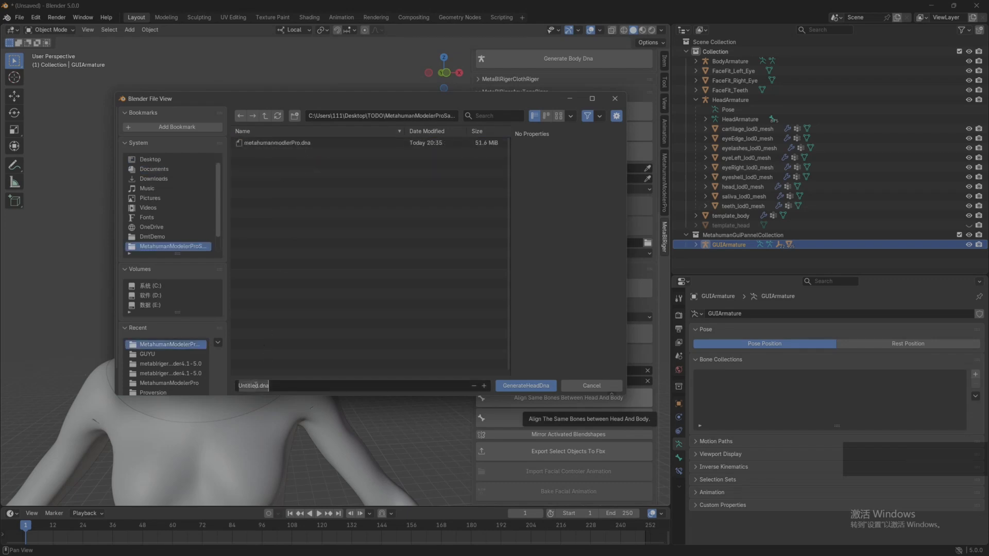
pyautogui.click(277, 143)
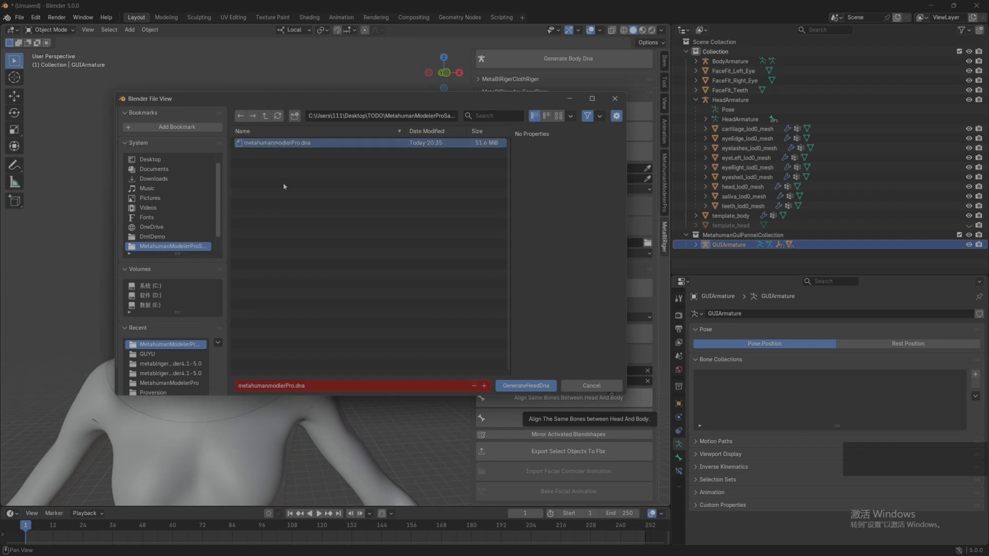
pyautogui.click(293, 386)
pyautogui.click(294, 386)
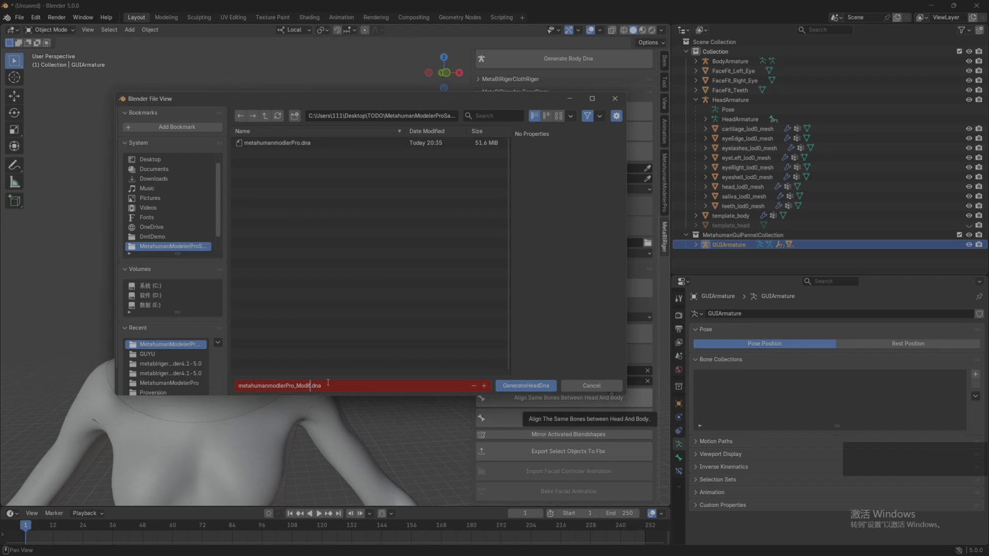
pyautogui.write('_Modified')
pyautogui.press('Return')
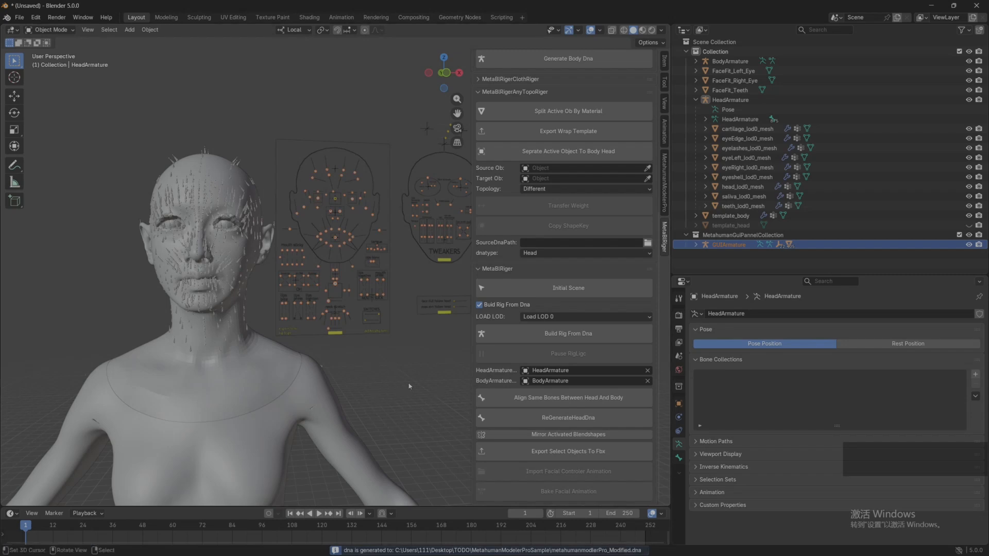
# Step: Launch a second Blender instance by running "blender" in a Command Prompt
pyautogui.press('super')
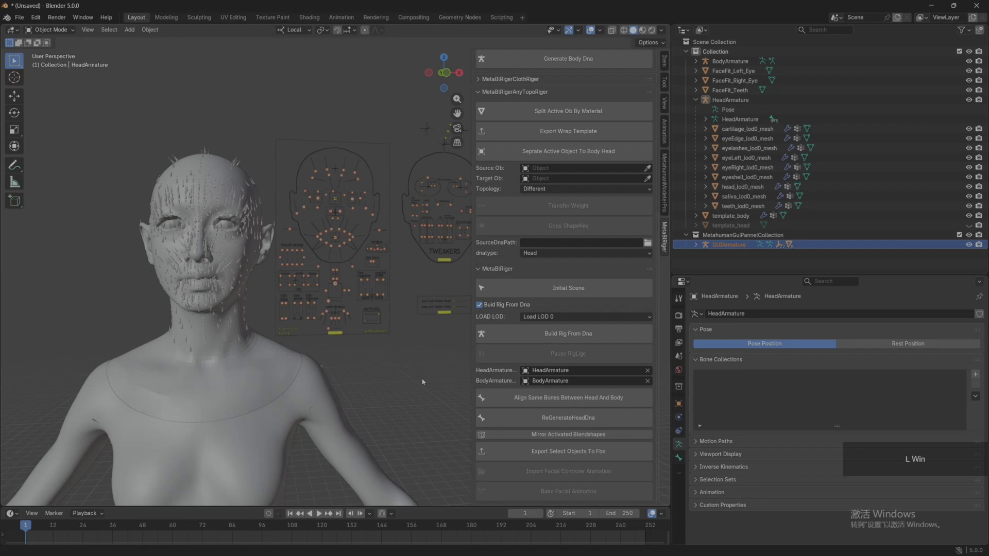
pyautogui.press('super+r')
pyautogui.press('Return')
pyautogui.write('blen')
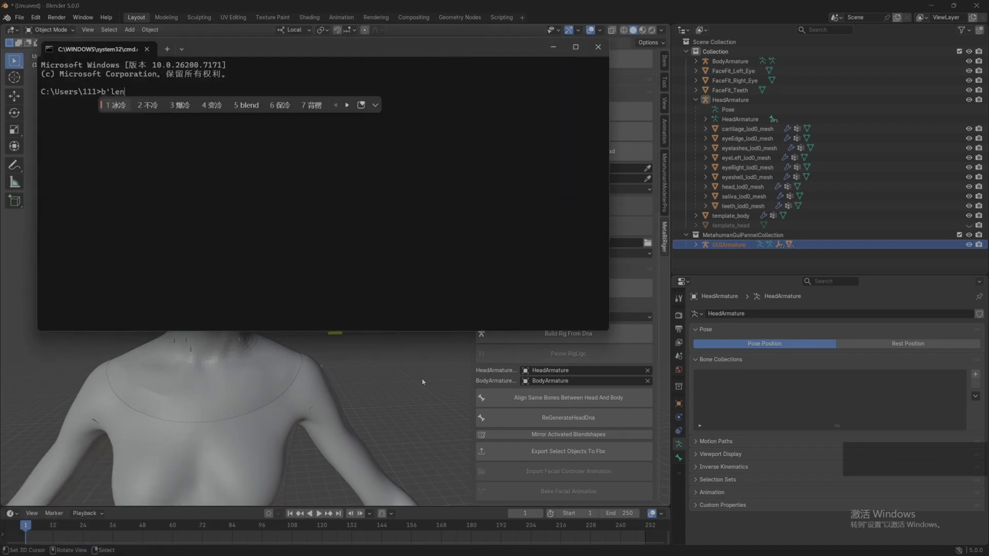
pyautogui.write('der')
pyautogui.press('Return')
pyautogui.press('Return')
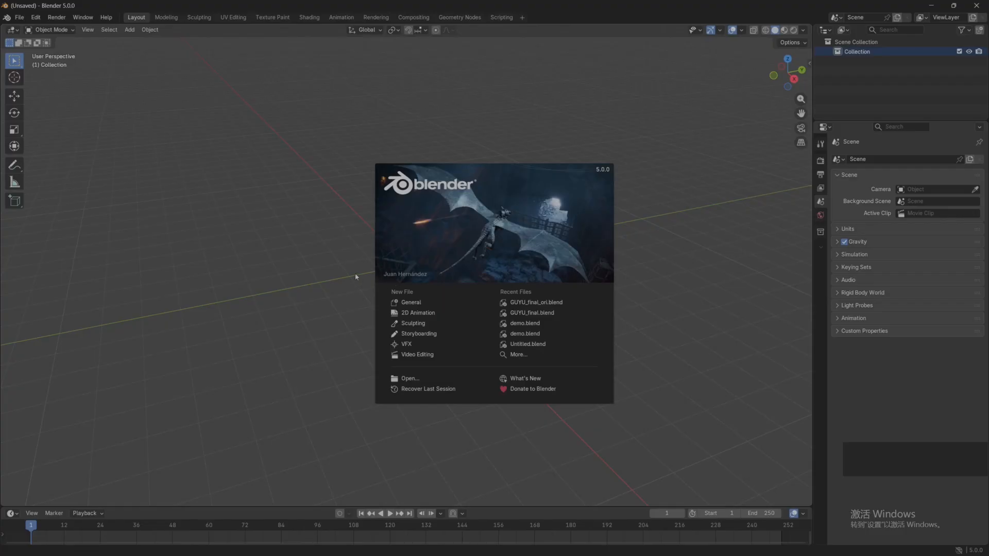
# Step: Dismiss the splash screen, show the MetaBlRiger tools and initialize the new scene
pyautogui.click(356, 277)
pyautogui.press('n')
pyautogui.click(806, 222)
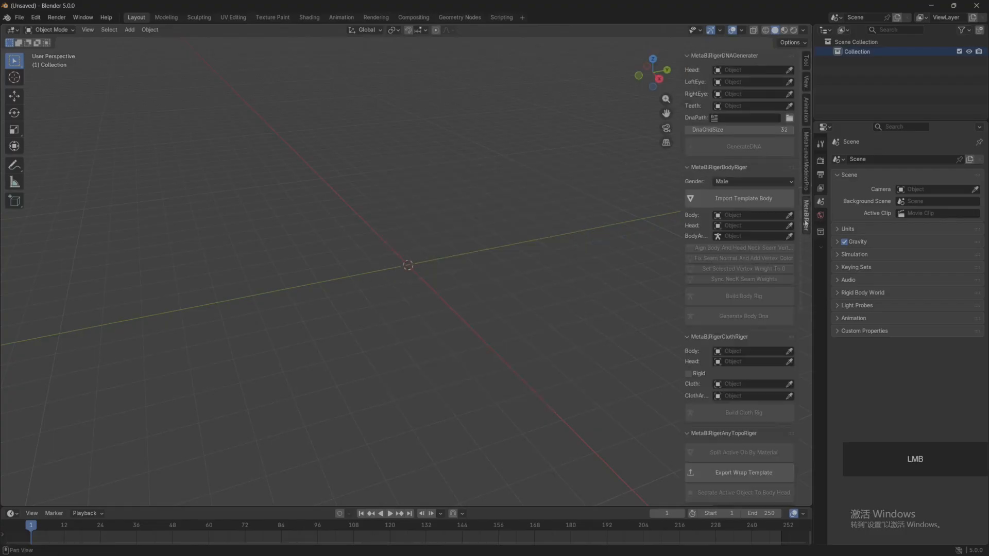
pyautogui.scroll(-5, 708, 332)
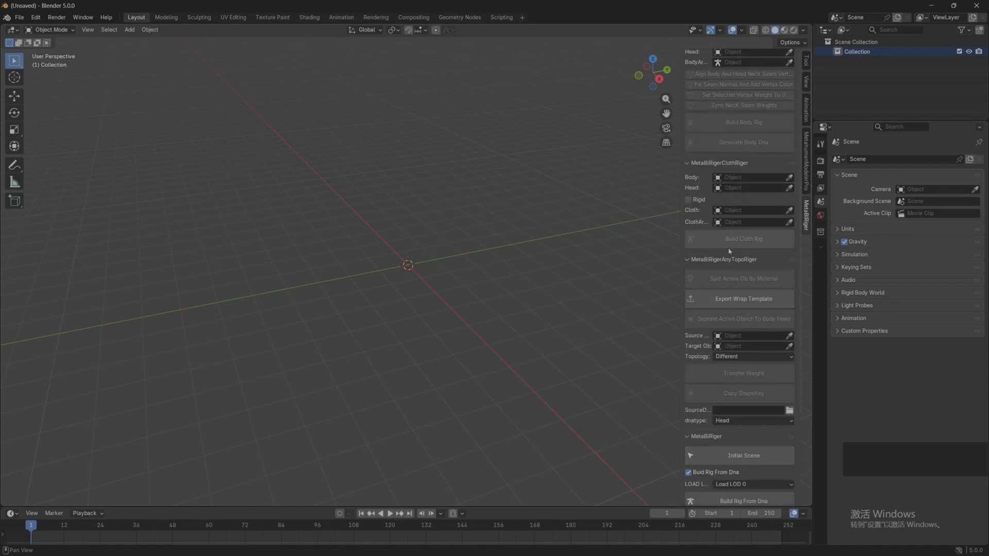
pyautogui.scroll(-2, 730, 251)
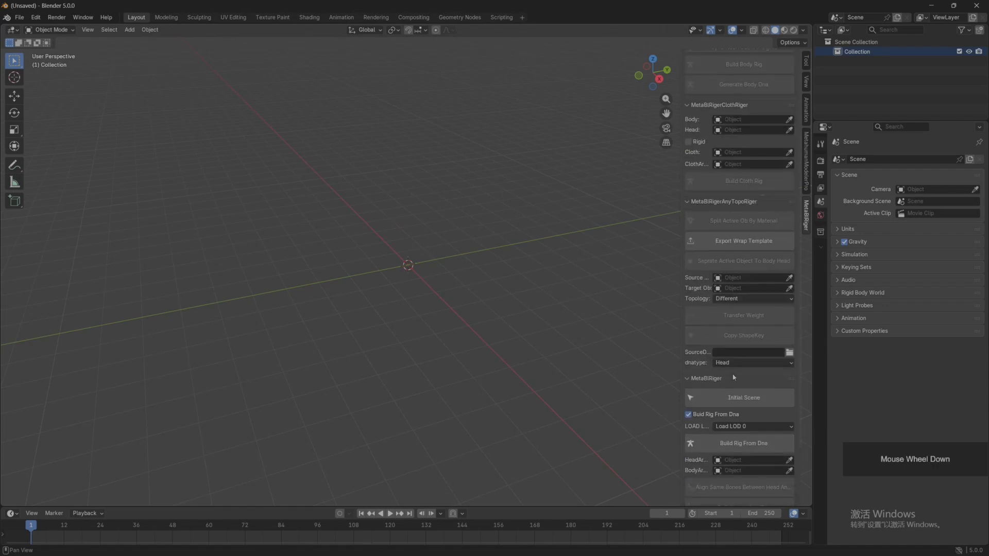
pyautogui.click(741, 401)
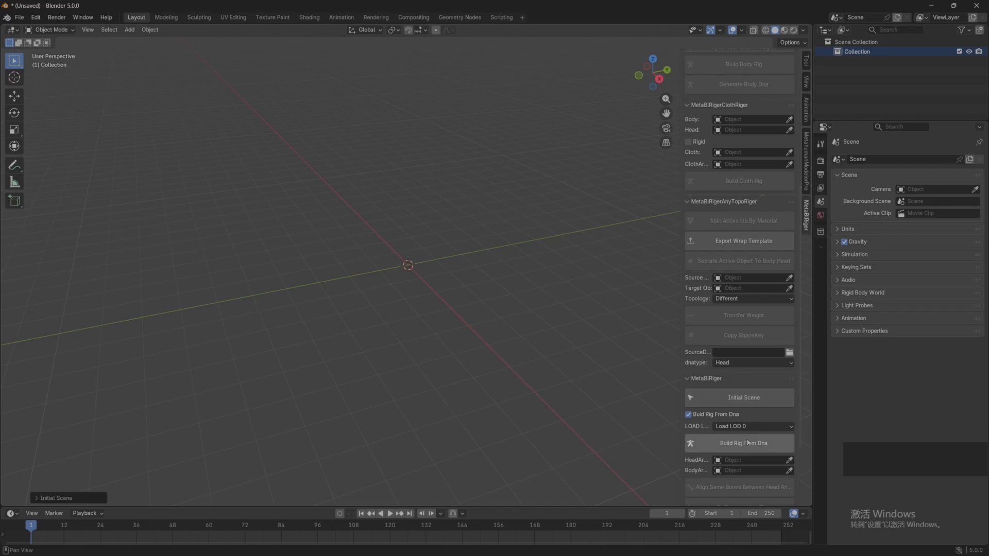
# Step: Build the rig from metahumanmodlerPro_Modified.dna in the Desktop folder TODO\MetahumanModelerProSample, loading LOD 0
pyautogui.click(743, 443)
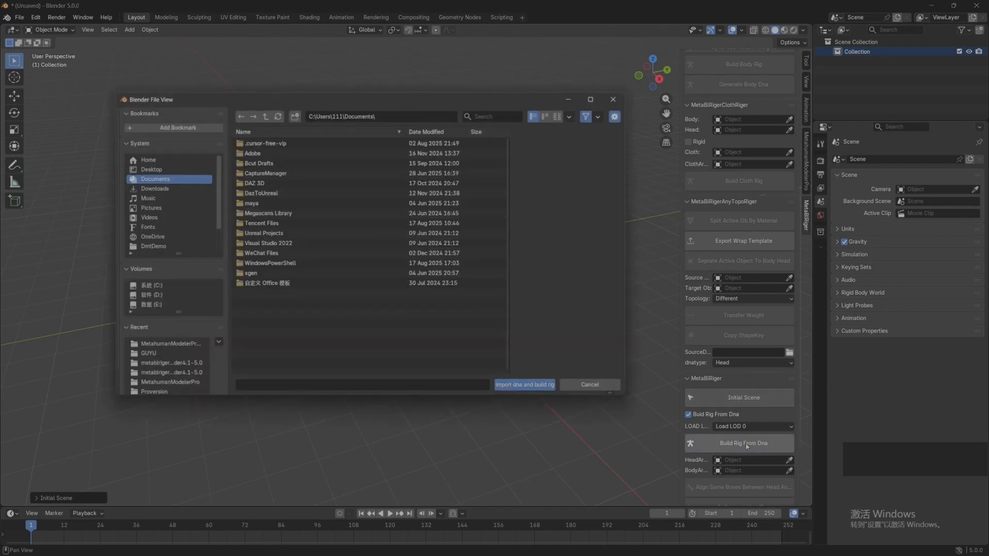
pyautogui.click(150, 169)
pyautogui.click(273, 148)
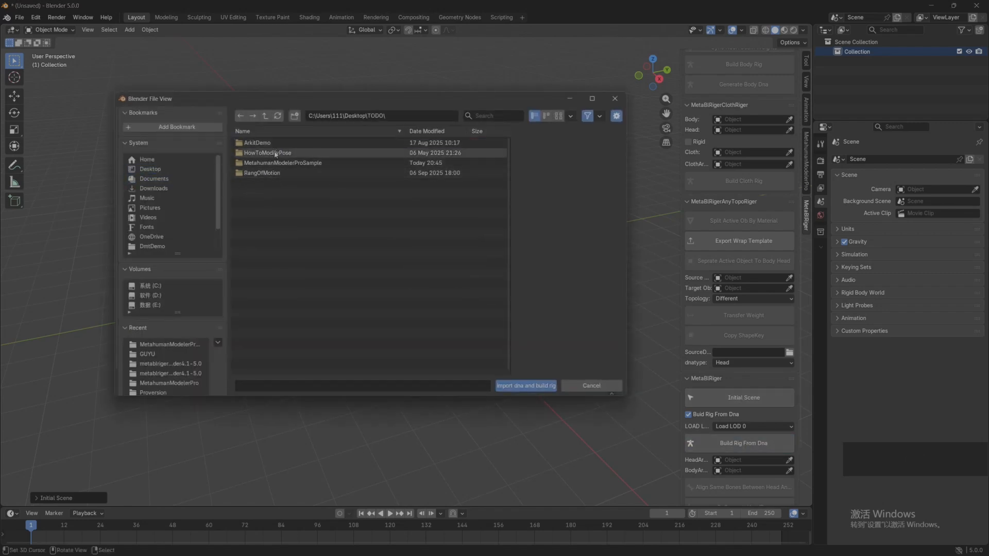
pyautogui.click(273, 163)
pyautogui.click(288, 153)
pyautogui.click(526, 385)
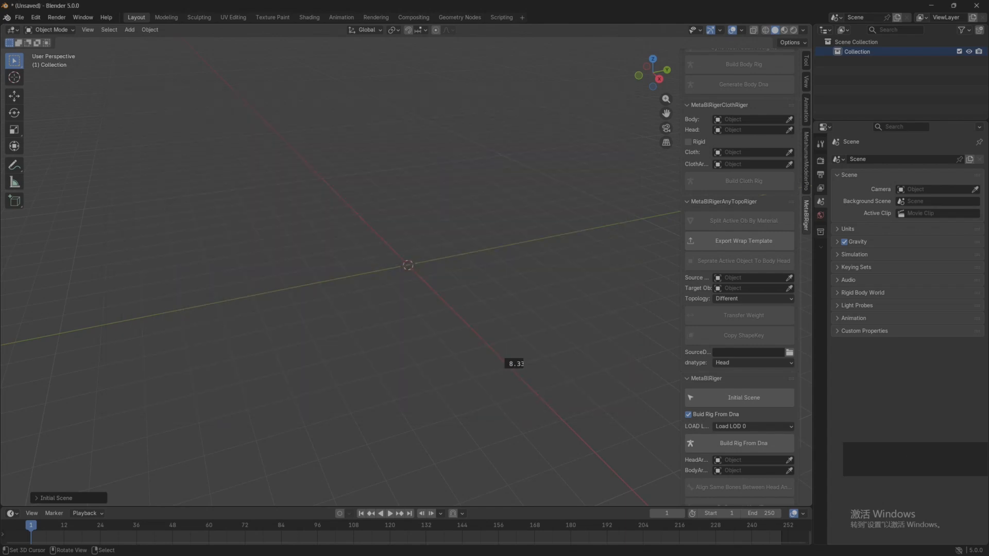
# Step: Frame the imported head rig and examine the face, eyes and facial control board from several angles
pyautogui.press('`')
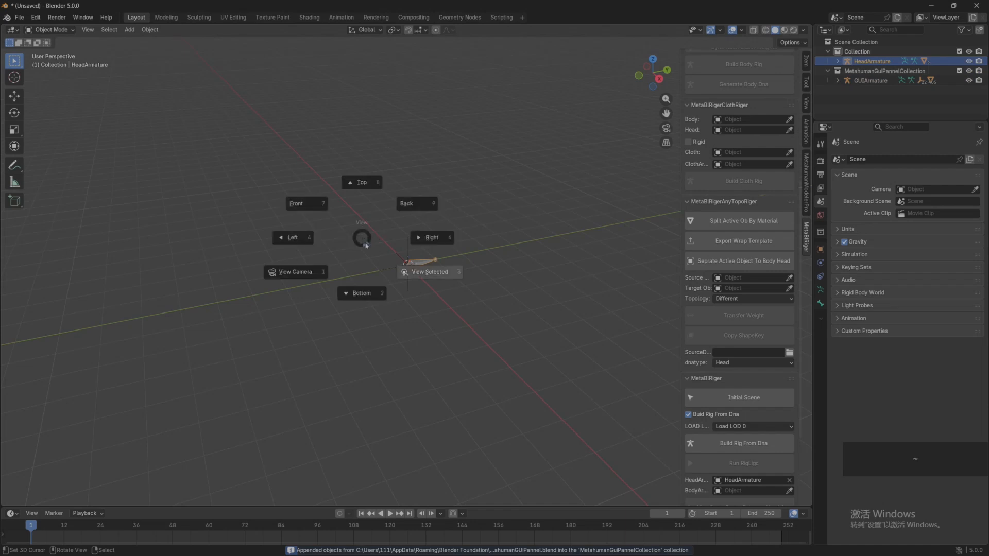
pyautogui.click(425, 277)
pyautogui.moveTo(376, 295); pyautogui.dragTo(434, 336, button='middle')
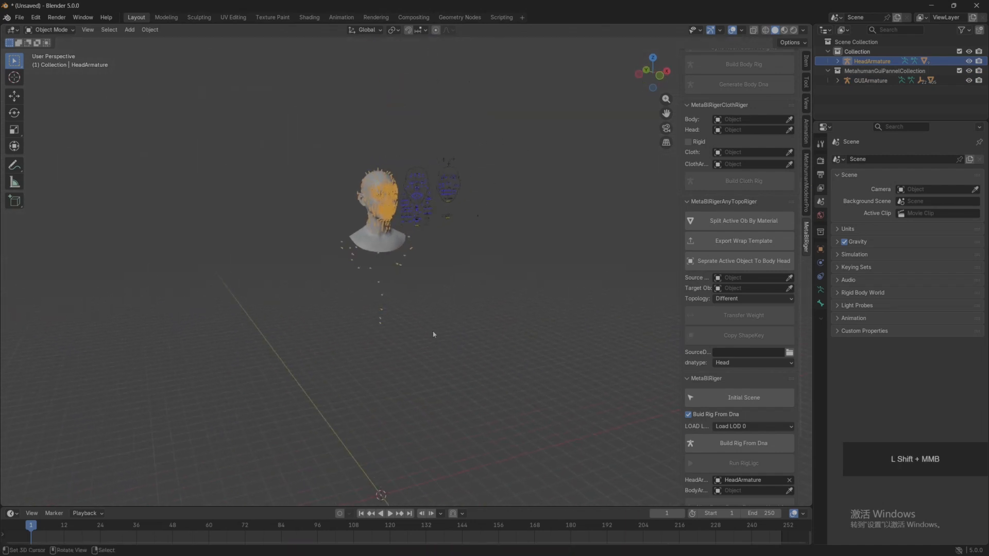
pyautogui.scroll(7, 417, 222)
pyautogui.keyDown('shift'); pyautogui.moveTo(417, 222); pyautogui.dragTo(476, 303, button='middle'); pyautogui.keyUp('shift')
pyautogui.scroll(4, 437, 432)
pyautogui.rightClick(184, 330)
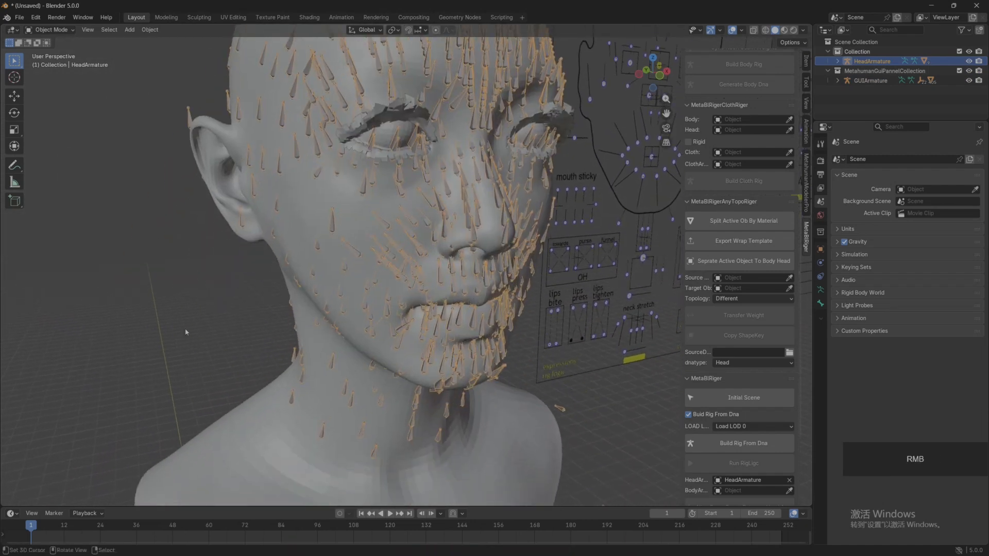
pyautogui.scroll(-4, 227, 339)
pyautogui.moveTo(227, 339); pyautogui.dragTo(165, 330, button='middle')
pyautogui.scroll(5, 165, 329)
pyautogui.keyDown('shift'); pyautogui.moveTo(123, 165); pyautogui.dragTo(397, 360, button='middle'); pyautogui.keyUp('shift')
pyautogui.moveTo(397, 360); pyautogui.dragTo(278, 208, button='middle')
pyautogui.scroll(3, 306, 244)
pyautogui.scroll(-2, 329, 272)
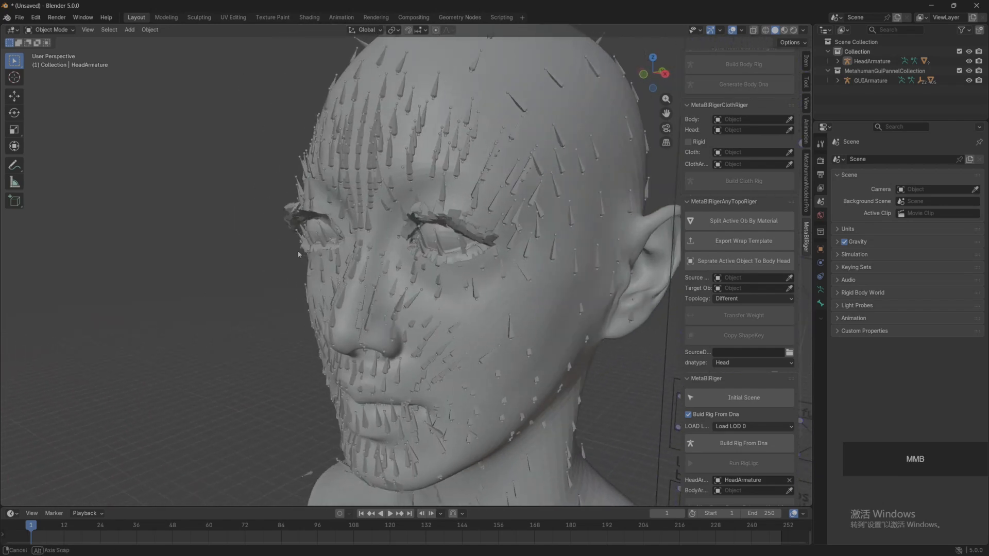
pyautogui.scroll(4, 278, 209)
pyautogui.keyDown('shift'); pyautogui.moveTo(600, 238); pyautogui.dragTo(407, 270, button='middle'); pyautogui.keyUp('shift')
pyautogui.scroll(-4, 399, 226)
pyautogui.scroll(-3, 487, 286)
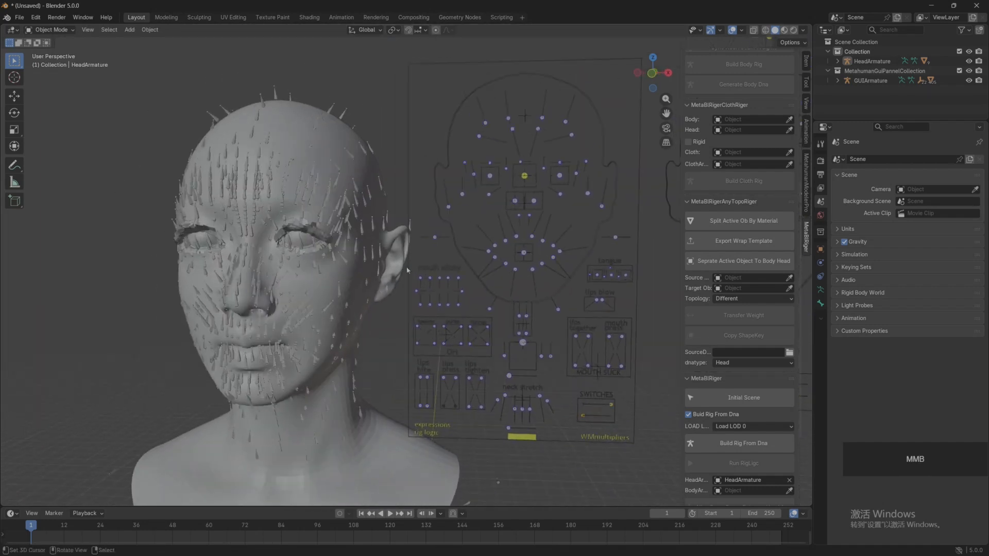
# Step: Put GUIArmature in Pose Mode, run RigLogic and lower the CTRL_R_eye_blink control to close the right eye
pyautogui.click(474, 178)
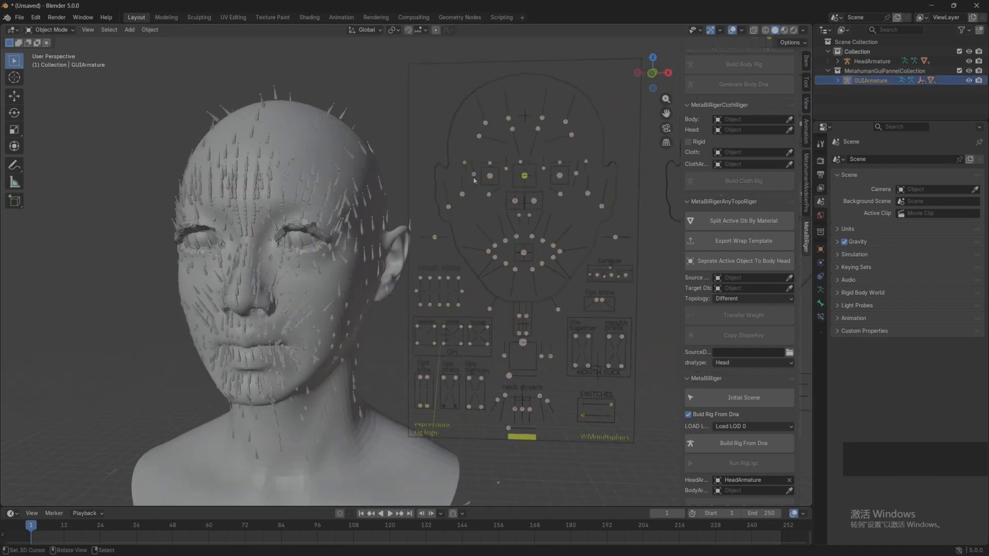
pyautogui.click(49, 29)
pyautogui.click(48, 63)
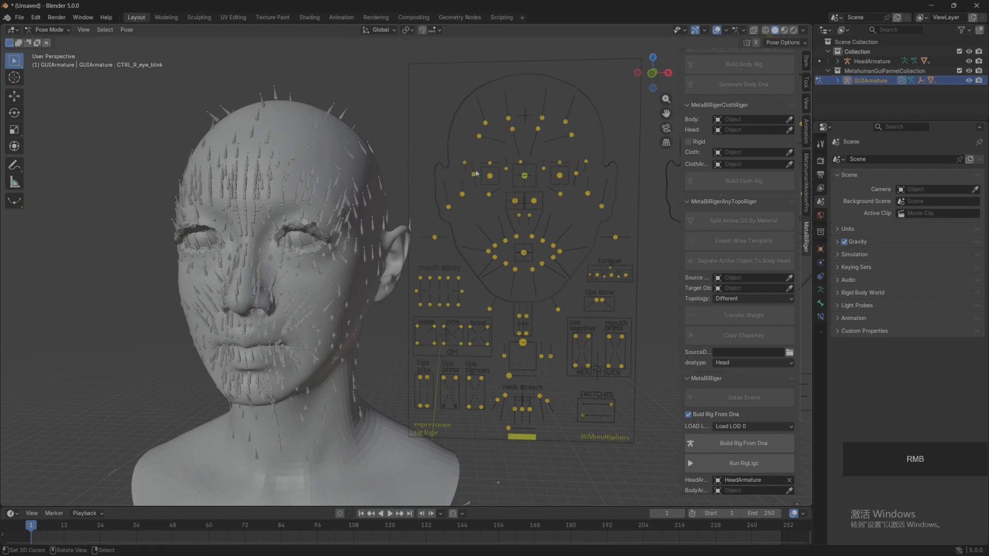
pyautogui.scroll(-3, 745, 444)
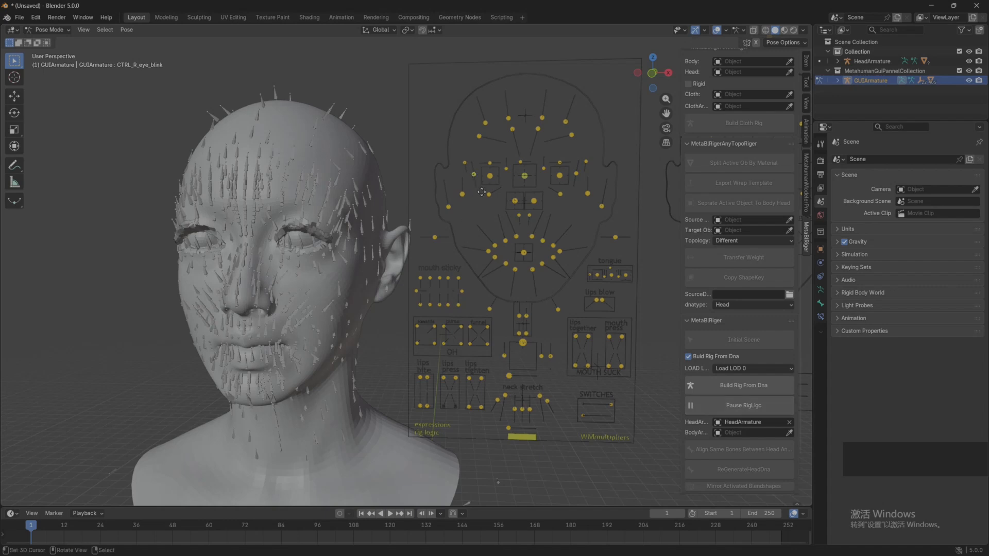
pyautogui.press('g')
pyautogui.click(463, 227)
pyautogui.scroll(2, 178, 281)
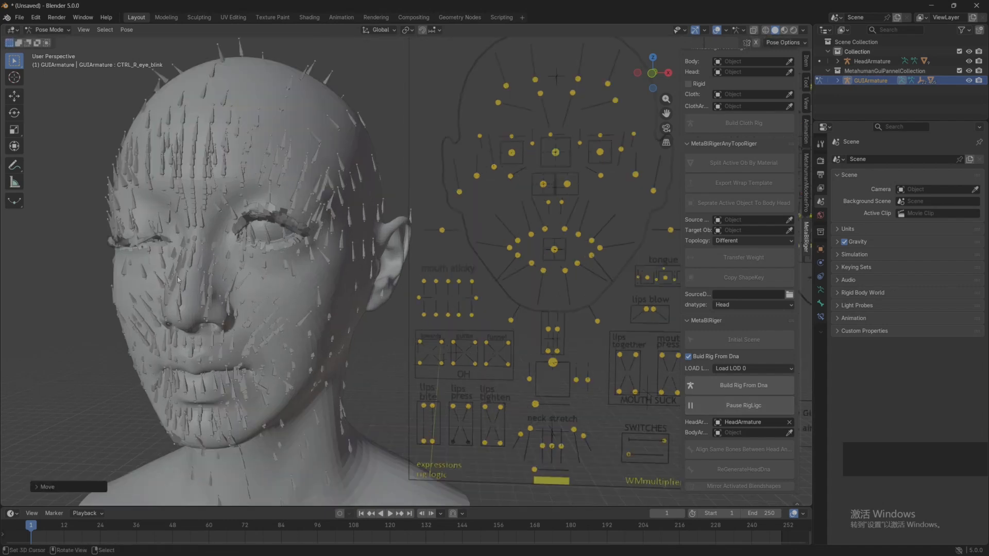
pyautogui.keyDown('shift'); pyautogui.moveTo(177, 281); pyautogui.dragTo(368, 266, button='middle'); pyautogui.keyUp('shift')
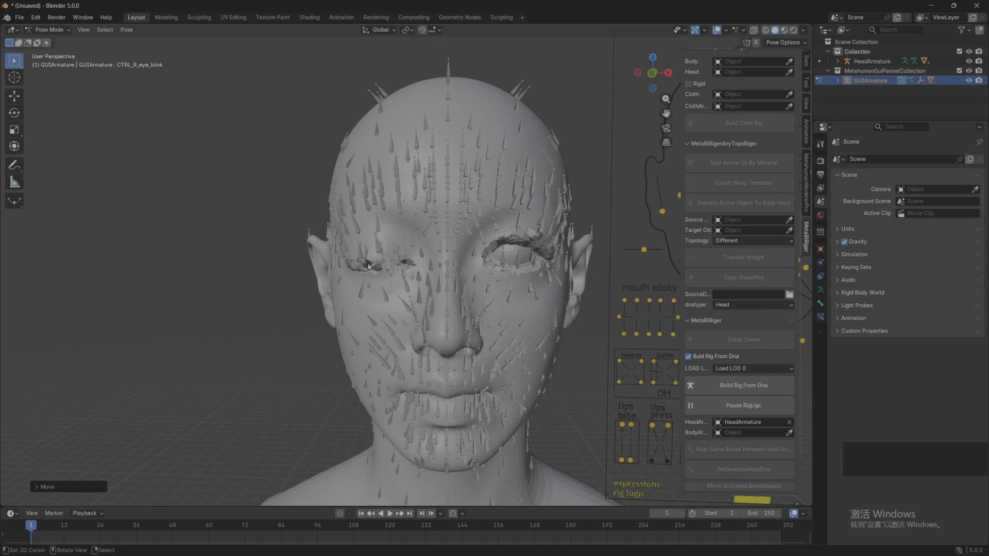
# Step: Return to Object Mode, hide eyelashes_lod0_mesh under HeadArmature and examine the closed right eyelid
pyautogui.click(910, 110)
pyautogui.click(838, 61)
pyautogui.scroll(-3, 900, 93)
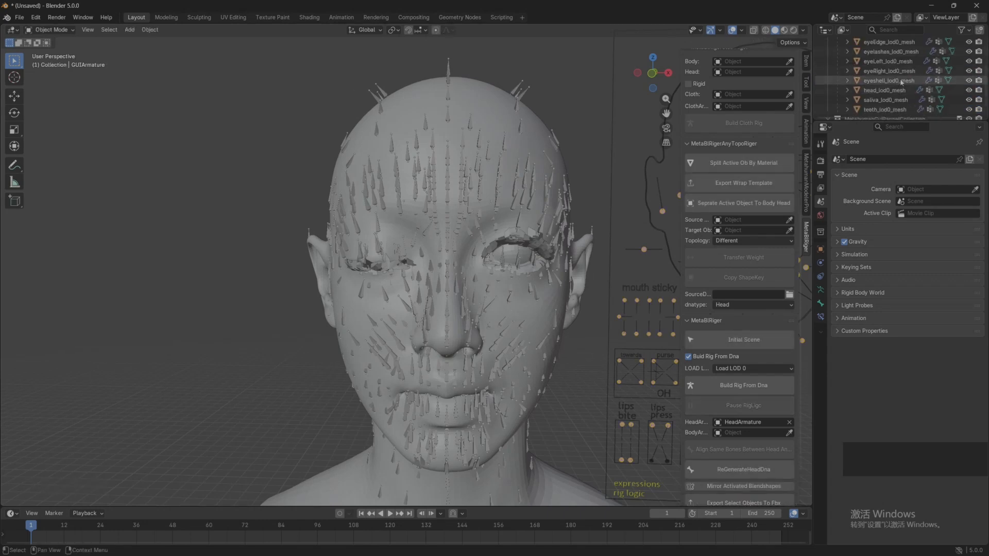
pyautogui.click(968, 51)
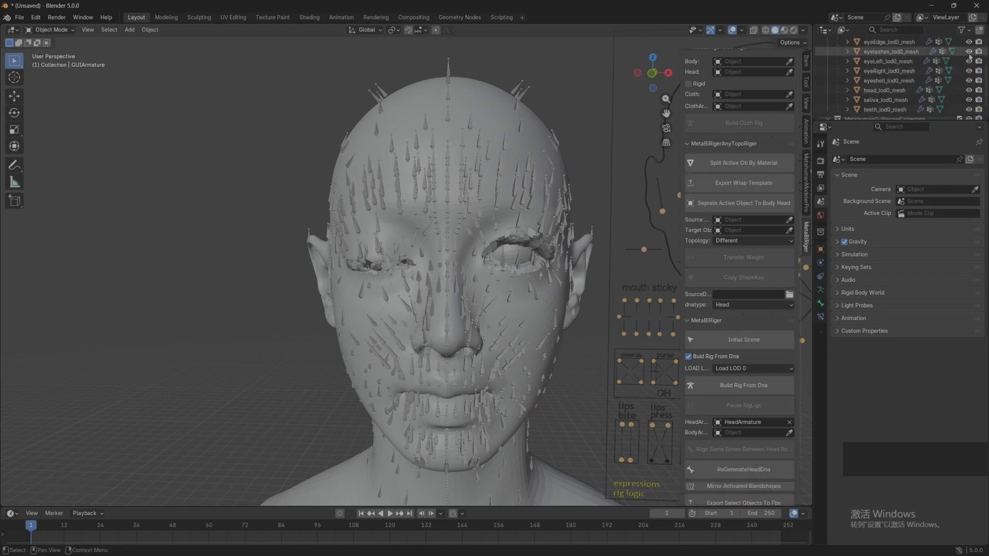
pyautogui.scroll(4, 398, 251)
pyautogui.scroll(5, 398, 251)
pyautogui.keyDown('shift'); pyautogui.moveTo(398, 251); pyautogui.dragTo(356, 242, button='middle'); pyautogui.keyUp('shift')
pyautogui.scroll(-8, 361, 253)
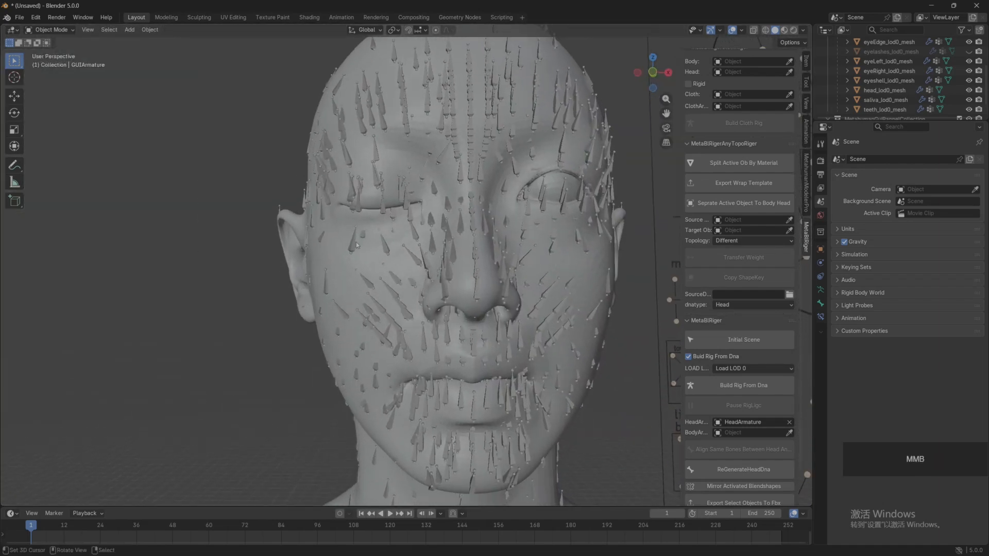
pyautogui.keyDown('shift'); pyautogui.moveTo(401, 214); pyautogui.dragTo(280, 213, button='middle'); pyautogui.keyUp('shift')
pyautogui.scroll(-4, 389, 230)
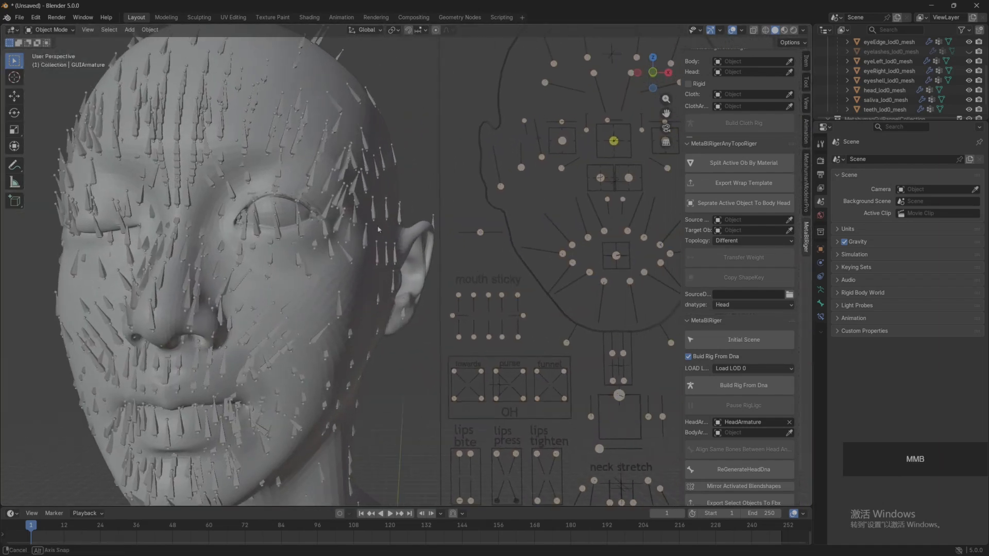
pyautogui.keyDown('shift'); pyautogui.moveTo(389, 230); pyautogui.dragTo(366, 233, button='middle'); pyautogui.keyUp('shift')
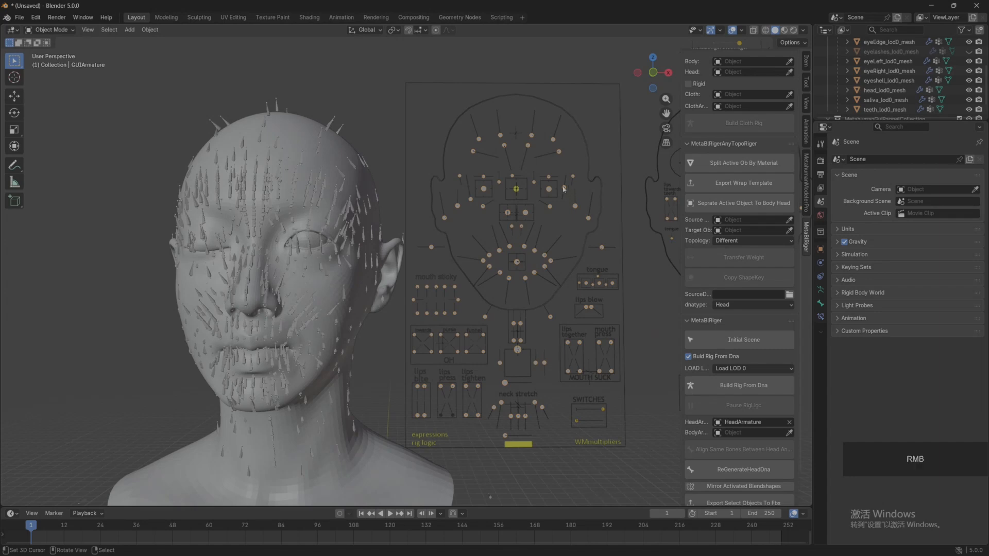
# Step: Put GUIArmature back in Pose Mode and lower the CTRL_L_eye_blink control to close the left eye
pyautogui.click(49, 30)
pyautogui.click(49, 62)
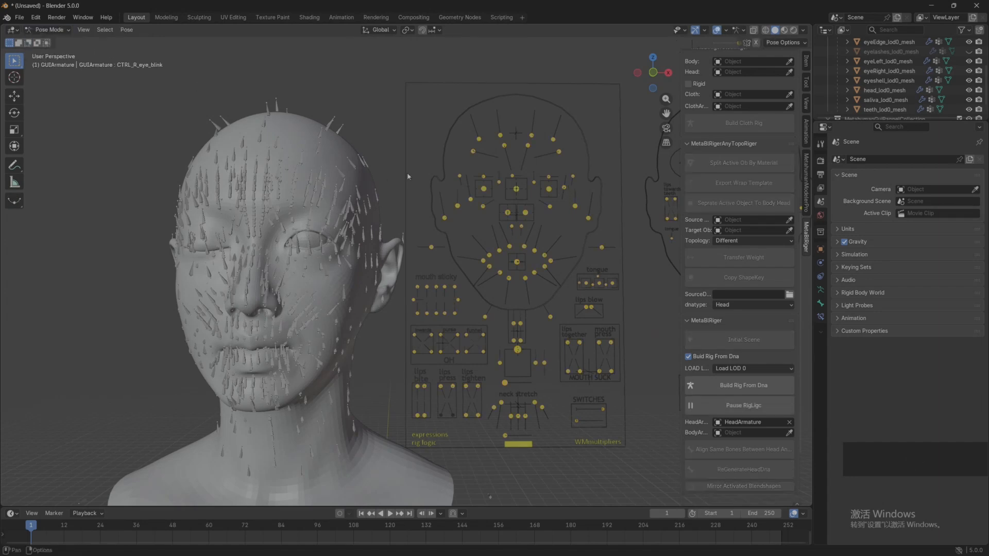
pyautogui.rightClick(566, 192)
pyautogui.click(564, 233)
pyautogui.scroll(2, 353, 242)
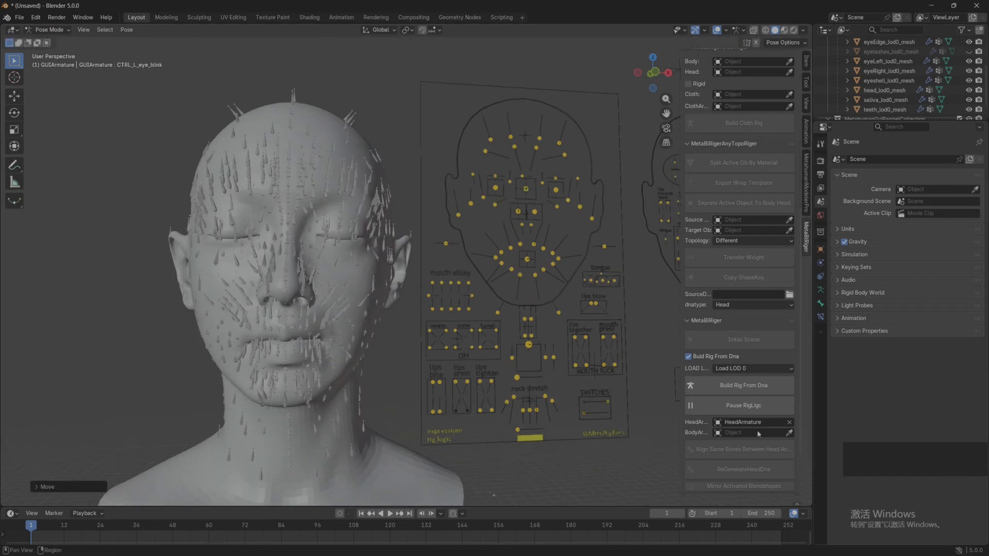
# Step: Pause RigLogic and return GUIArmature to Object Mode
pyautogui.click(739, 406)
pyautogui.click(49, 30)
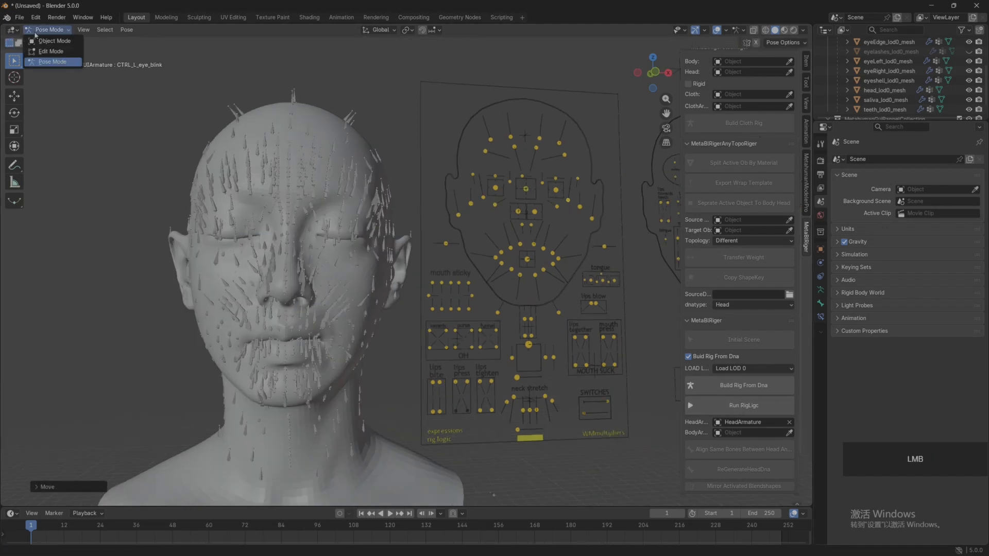
pyautogui.click(48, 37)
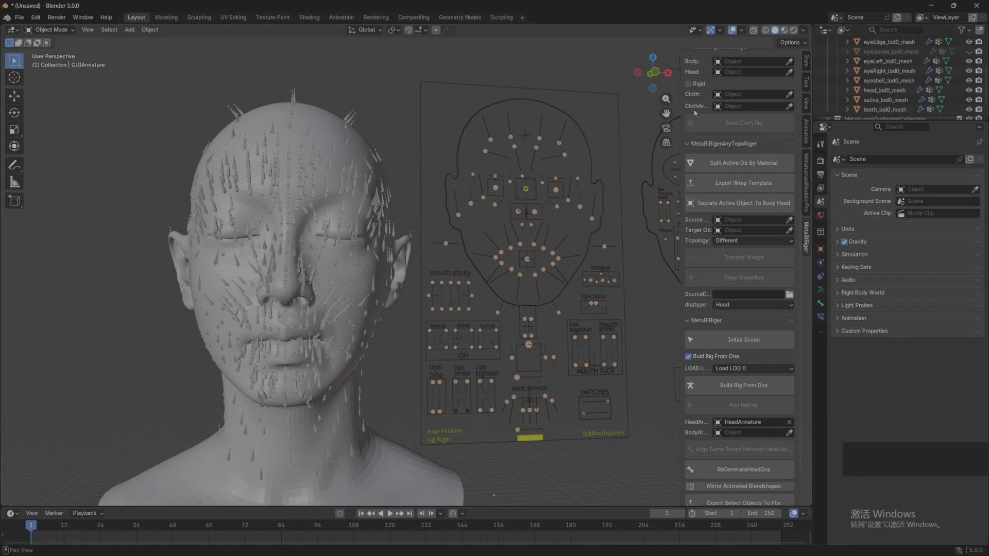
pyautogui.scroll(-4, 363, 248)
pyautogui.moveTo(354, 250); pyautogui.dragTo(328, 249, button='middle')
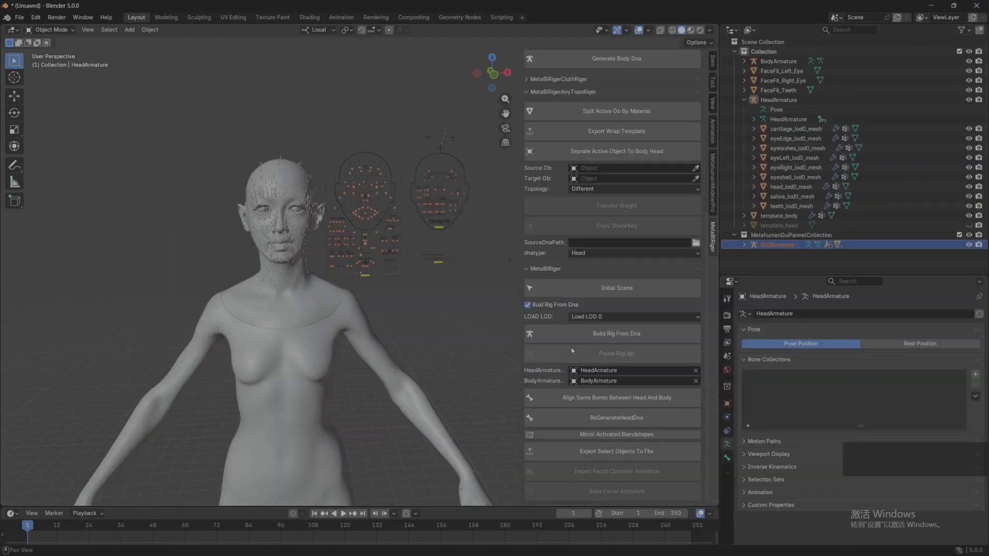
# Step: In the first Blender instance, start generating the body DNA and choose the Desktop folder TODO\MetahumanModelerProSample as its destination
pyautogui.moveTo(288, 247)
pyautogui.mouseDown(button='middle')
pyautogui.moveTo(262, 242)
pyautogui.moveTo(278, 246)
pyautogui.mouseUp(button='middle')
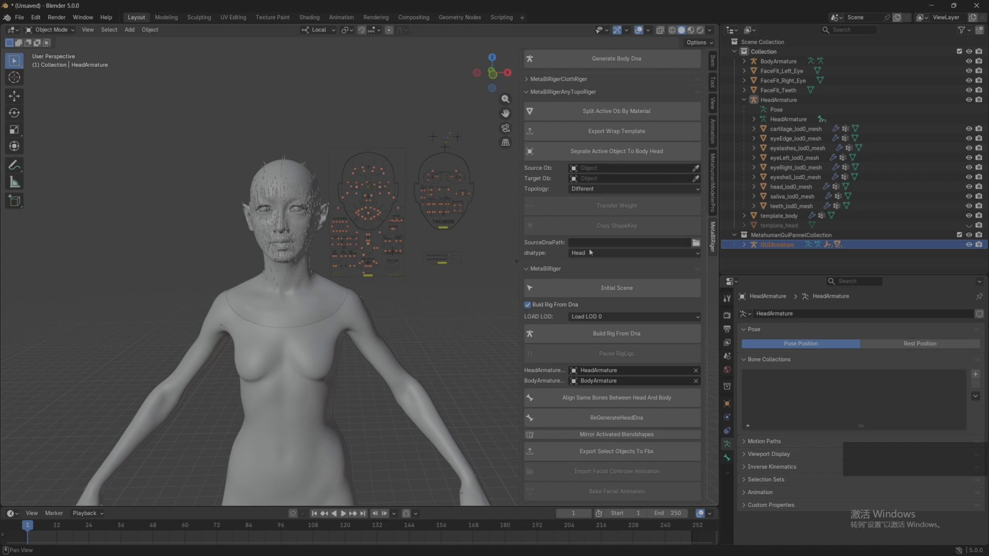
pyautogui.scroll(5, 590, 252)
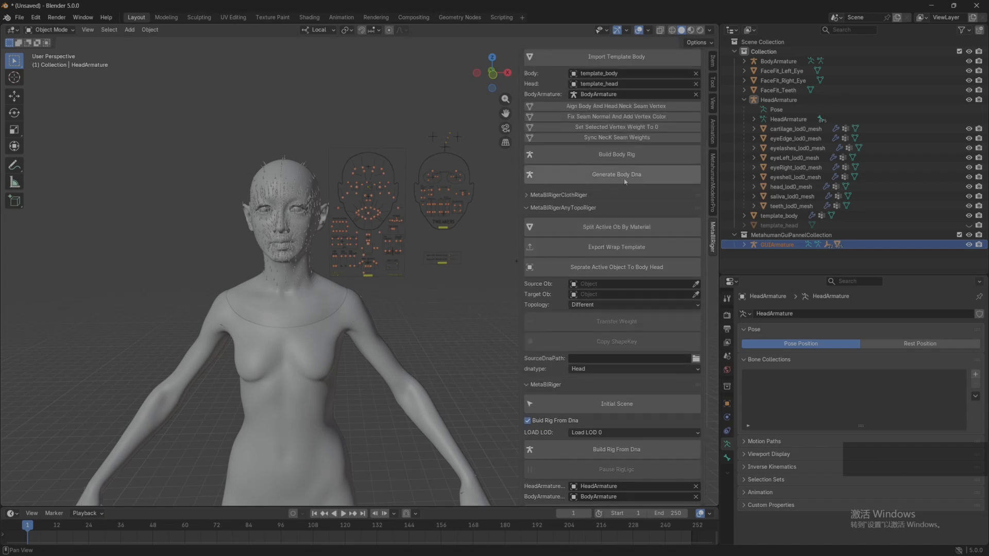
pyautogui.click(616, 178)
pyautogui.click(162, 188)
pyautogui.click(155, 172)
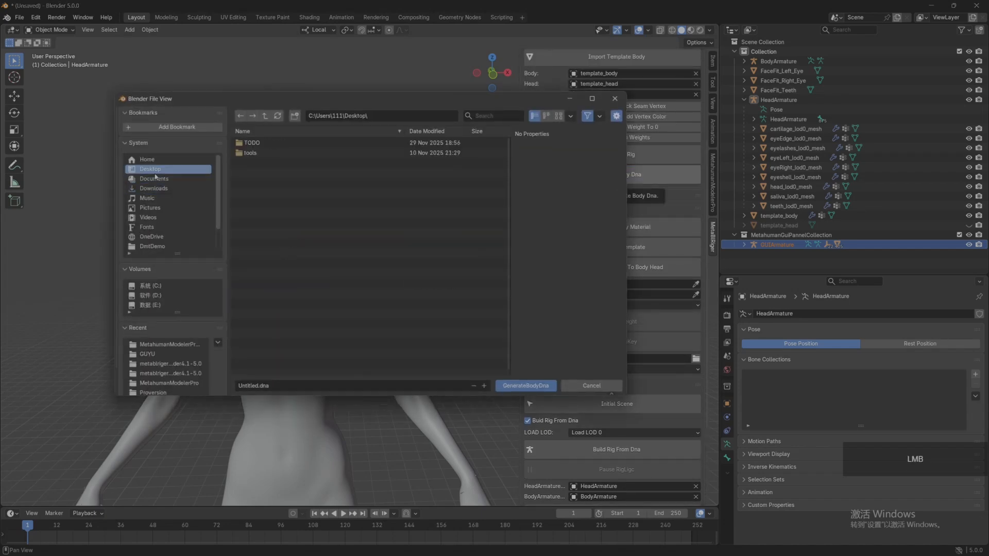
pyautogui.doubleClick(272, 144)
pyautogui.doubleClick(283, 164)
# Step: Name the file metahumanmodlerPro_body.dna and generate the body DNA
pyautogui.click(257, 385)
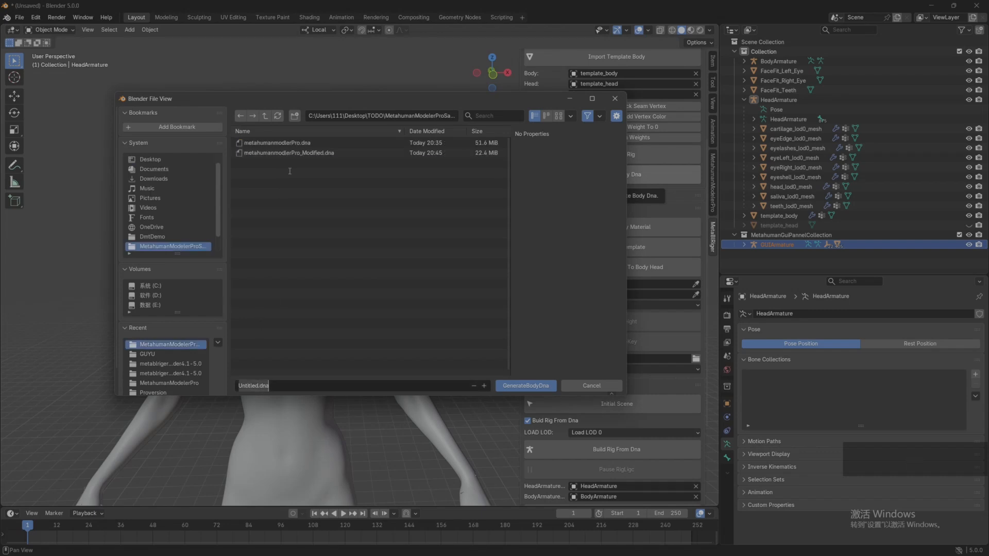
pyautogui.click(276, 143)
pyautogui.click(293, 386)
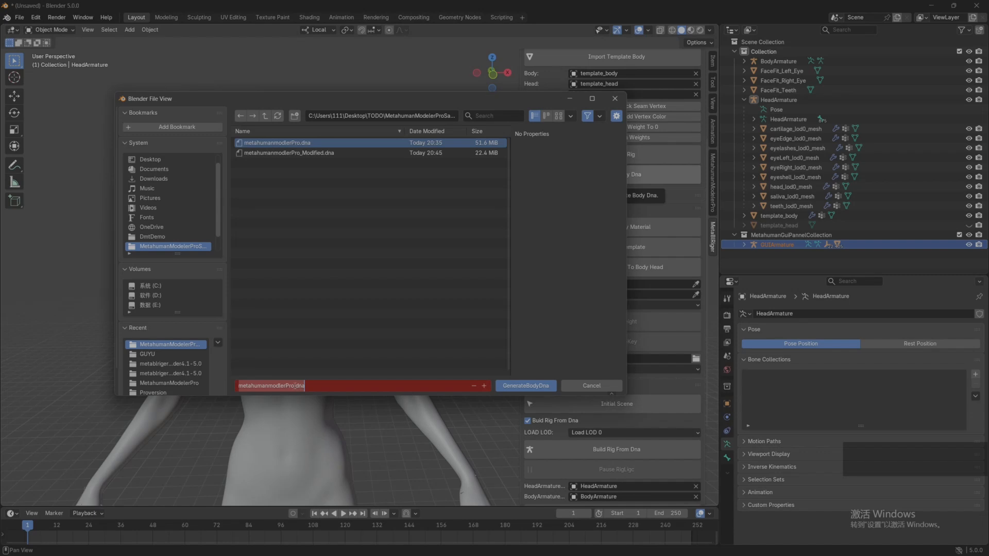
pyautogui.click(295, 386)
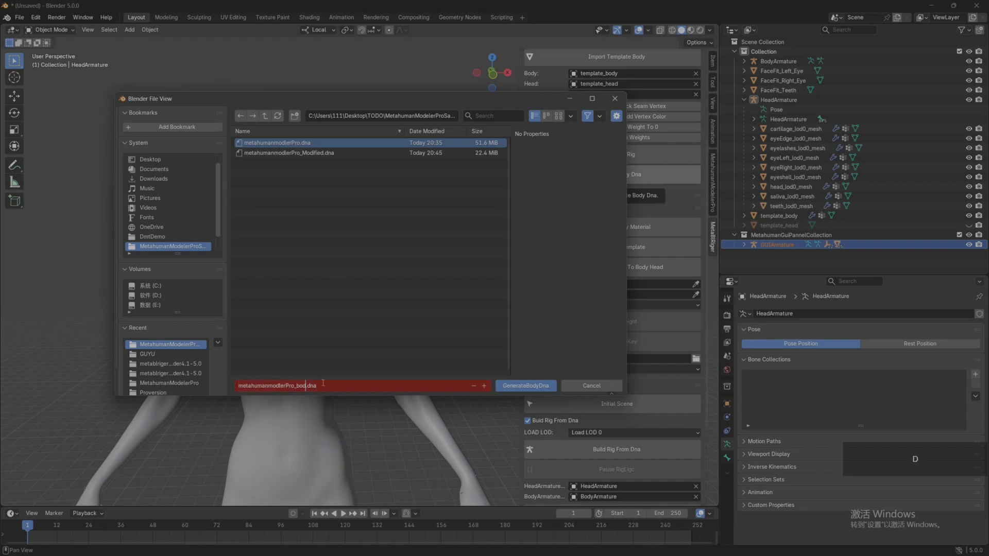
pyautogui.press('Return')
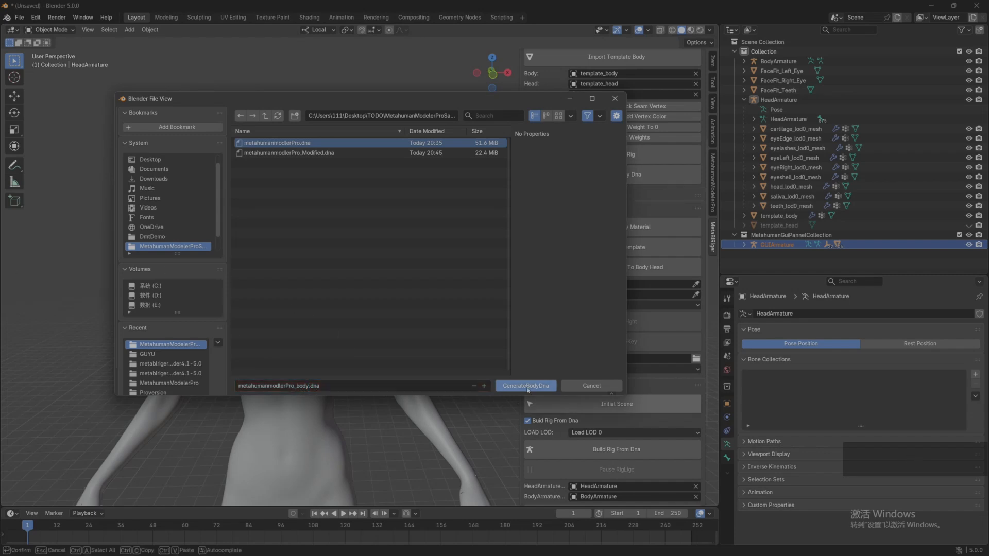
pyautogui.moveTo(410, 299); pyautogui.dragTo(452, 277, button='middle')
pyautogui.scroll(2, 471, 282)
pyautogui.scroll(-3, 447, 278)
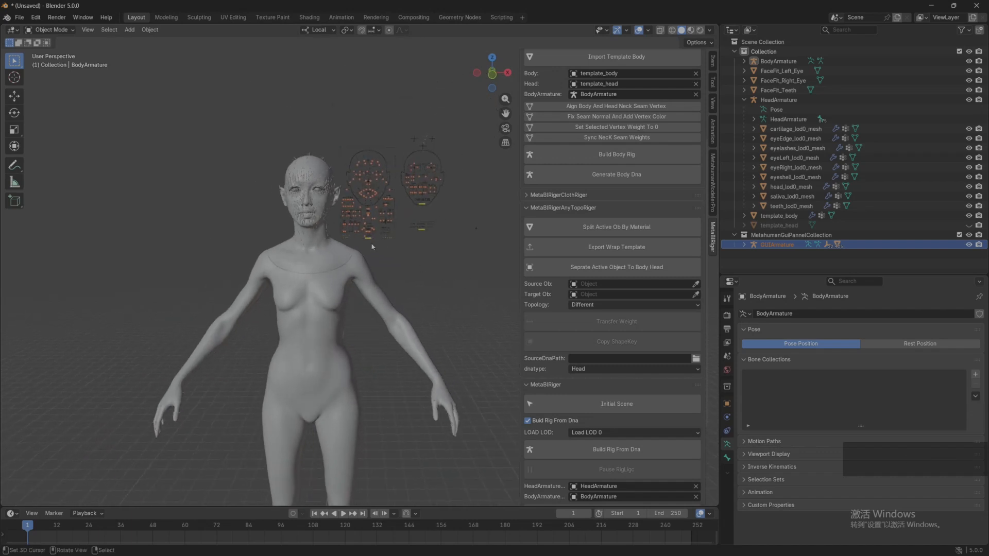
# Step: Open the recent file GUYU_final_ori.blend, discarding the unsaved changes to the current scene
pyautogui.click(20, 17)
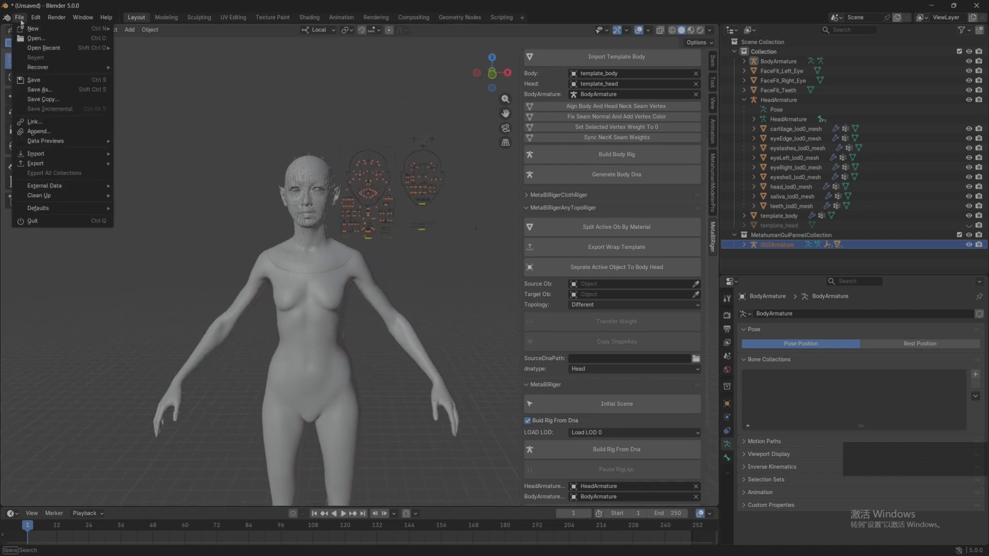
pyautogui.moveTo(51, 48)
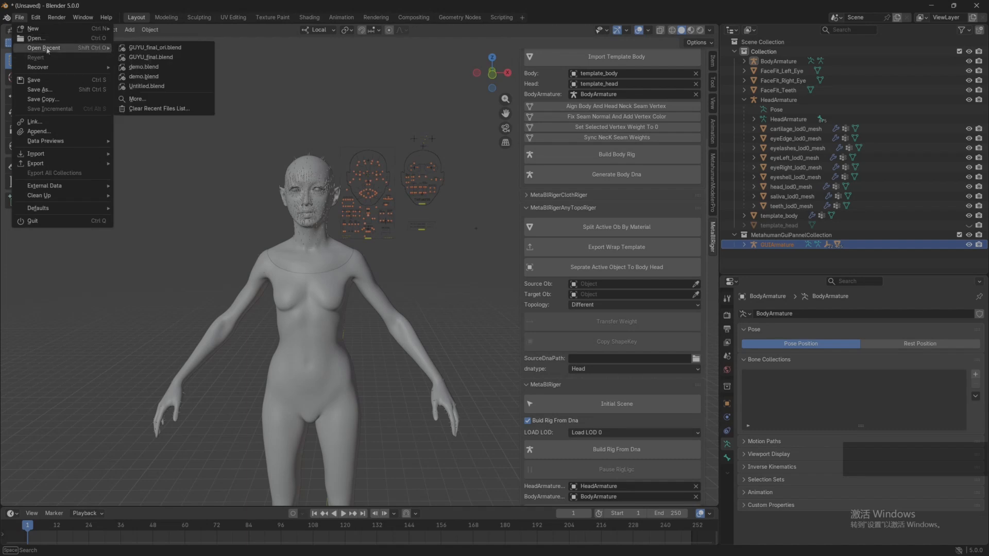
pyautogui.click(152, 47)
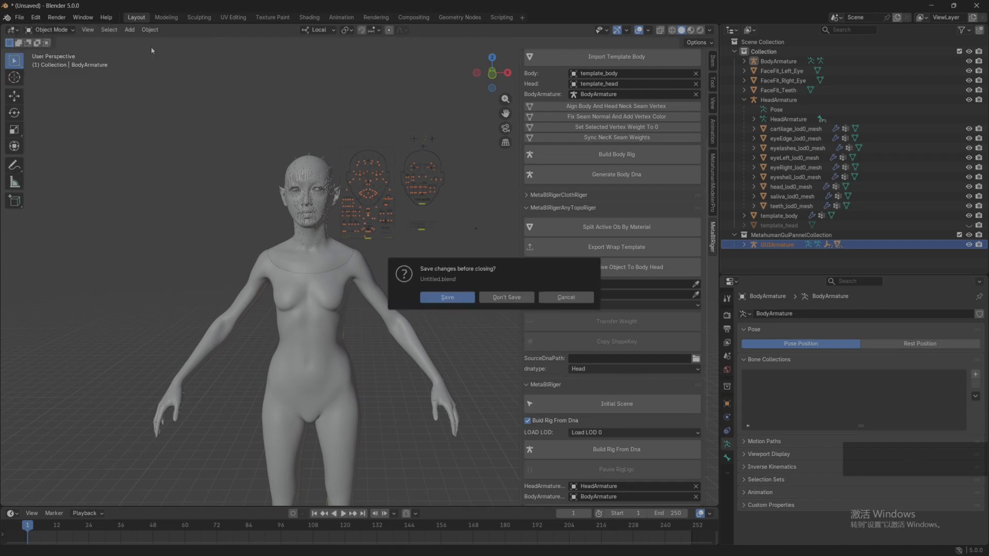
pyautogui.click(505, 298)
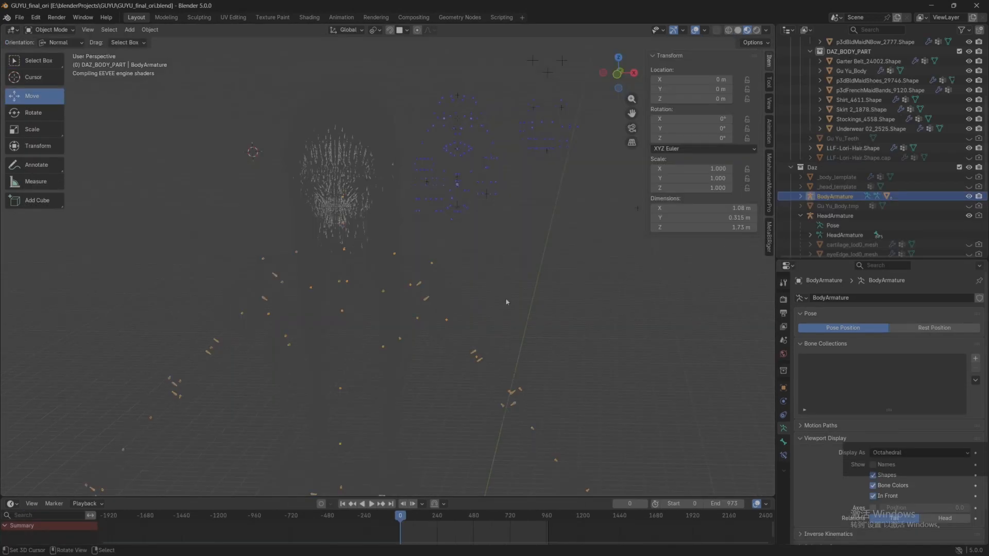
# Step: Select the character's head mesh and raise the wireframe overlay opacity so the mesh topology is drawn over the model
pyautogui.moveTo(280, 234); pyautogui.dragTo(289, 228, button='middle')
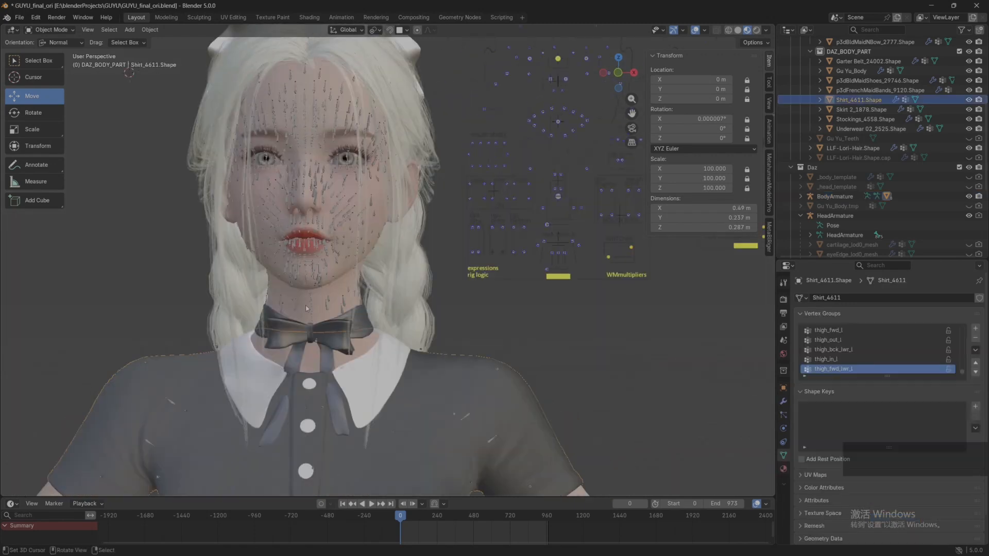
pyautogui.click(344, 206)
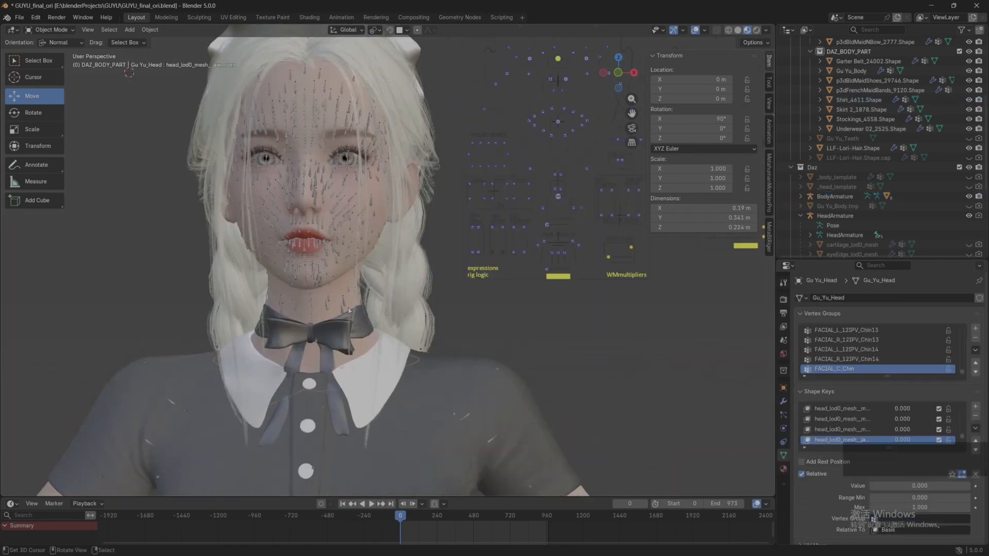
pyautogui.click(704, 30)
pyautogui.moveTo(742, 201); pyautogui.dragTo(771, 201)
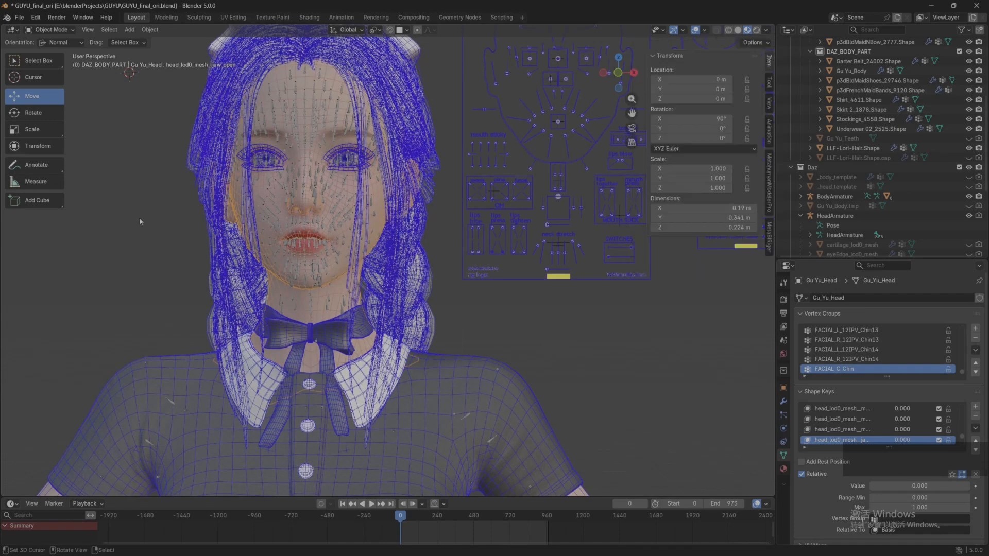
# Step: Examine the wireframe topology of the character's face, hair, collar and shirt from close up and from a distance
pyautogui.scroll(3, 139, 222)
pyautogui.keyDown('shift'); pyautogui.moveTo(231, 62); pyautogui.dragTo(252, 101, button='middle'); pyautogui.keyUp('shift')
pyautogui.moveTo(251, 97); pyautogui.dragTo(221, 95, button='middle')
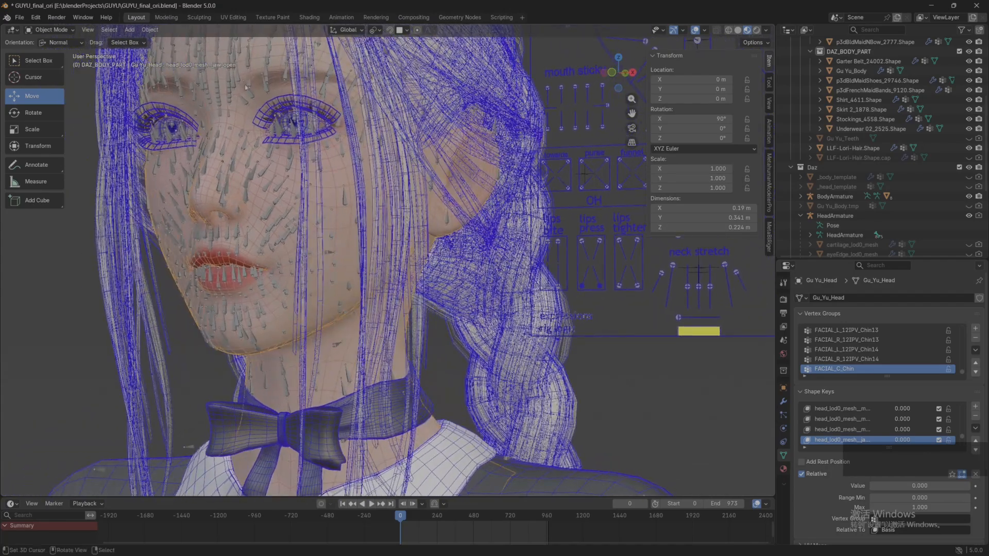
pyautogui.scroll(-3, 220, 191)
pyautogui.moveTo(221, 191); pyautogui.dragTo(256, 186, button='middle')
pyautogui.scroll(-3, 273, 226)
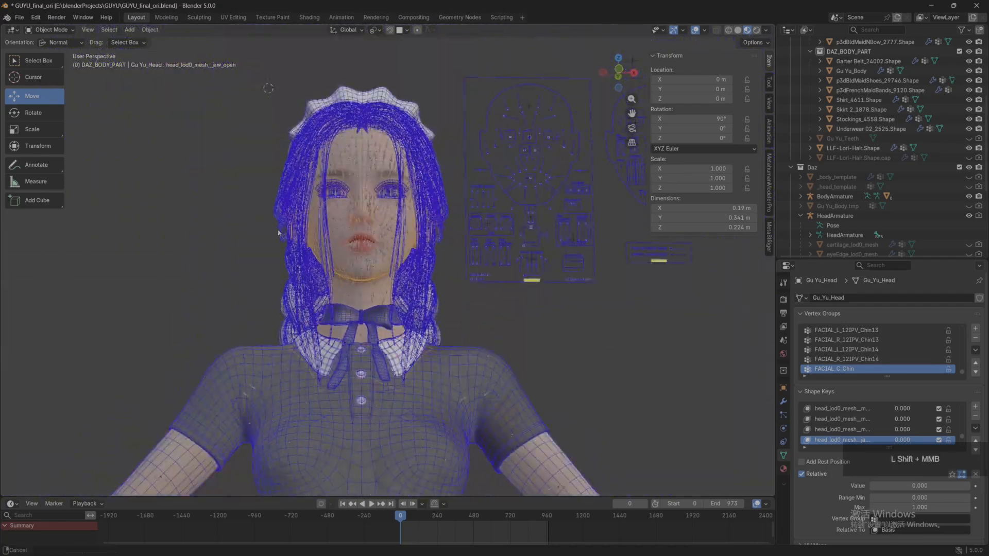
pyautogui.keyDown('shift'); pyautogui.moveTo(292, 258); pyautogui.dragTo(266, 221, button='middle'); pyautogui.keyUp('shift')
pyautogui.moveTo(266, 220); pyautogui.dragTo(272, 222, button='middle')
pyautogui.scroll(-2, 309, 222)
pyautogui.keyDown('shift'); pyautogui.moveTo(353, 222); pyautogui.dragTo(357, 189, button='middle'); pyautogui.keyUp('shift')
pyautogui.scroll(6, 357, 189)
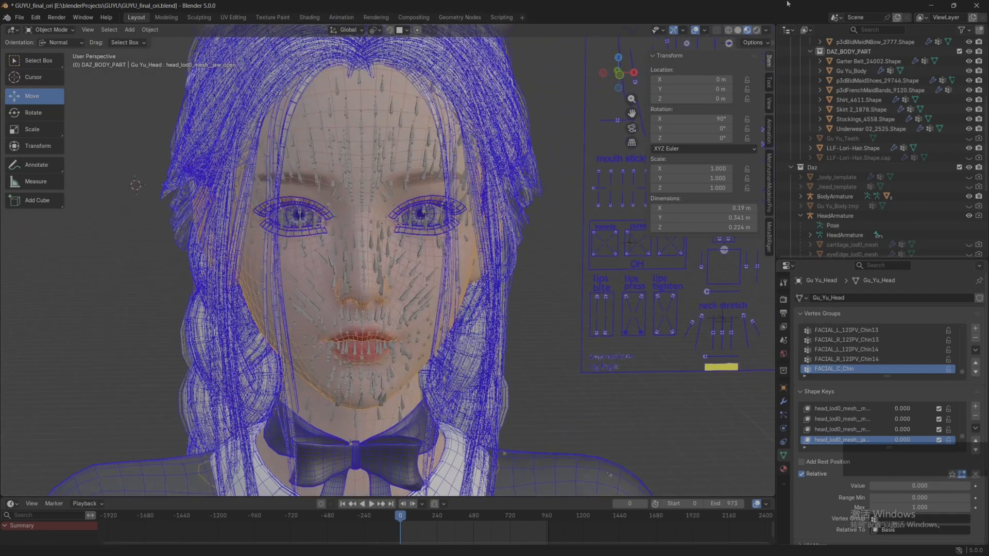
# Step: Set the viewport's wireframe overlay opacity to 0
pyautogui.click(704, 31)
pyautogui.moveTo(752, 206); pyautogui.dragTo(709, 201)
pyautogui.scroll(-2, 106, 260)
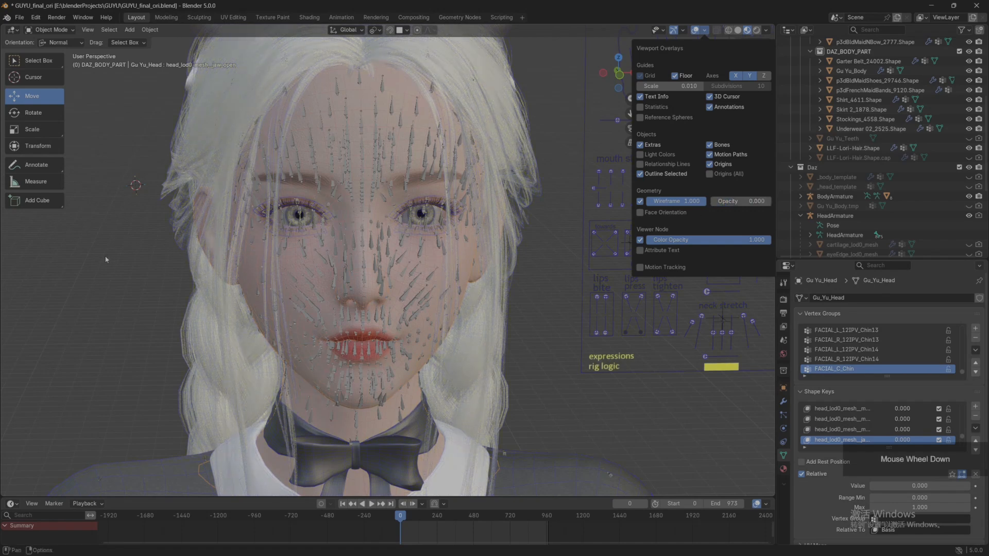
pyautogui.scroll(-3, 222, 282)
# Step: Check the rotation and scale values of Gu Yu_eyeleft, Female 8_1 Tear.Shape, Gu Yu_eyeright and Gu Yu_Head
pyautogui.scroll(4, 848, 139)
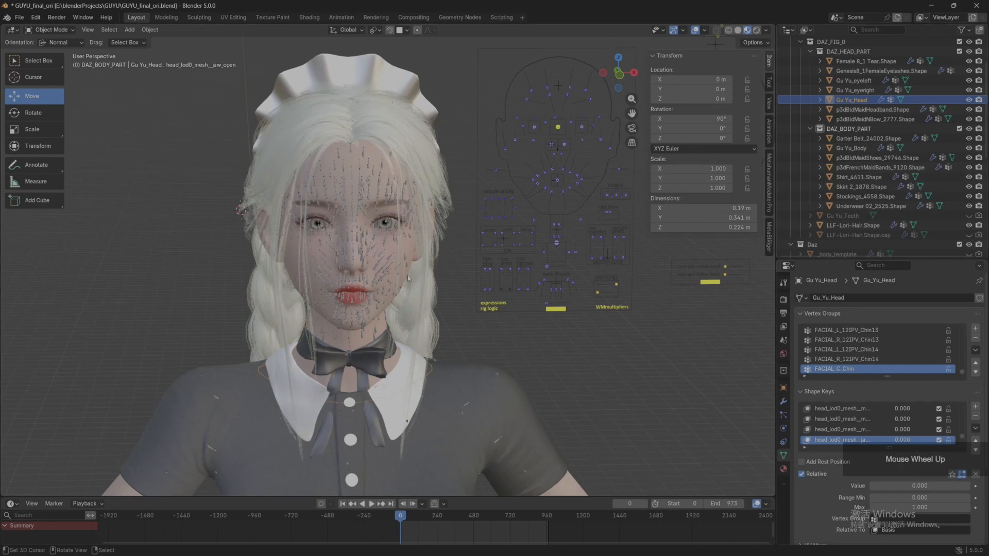
pyautogui.scroll(2, 415, 271)
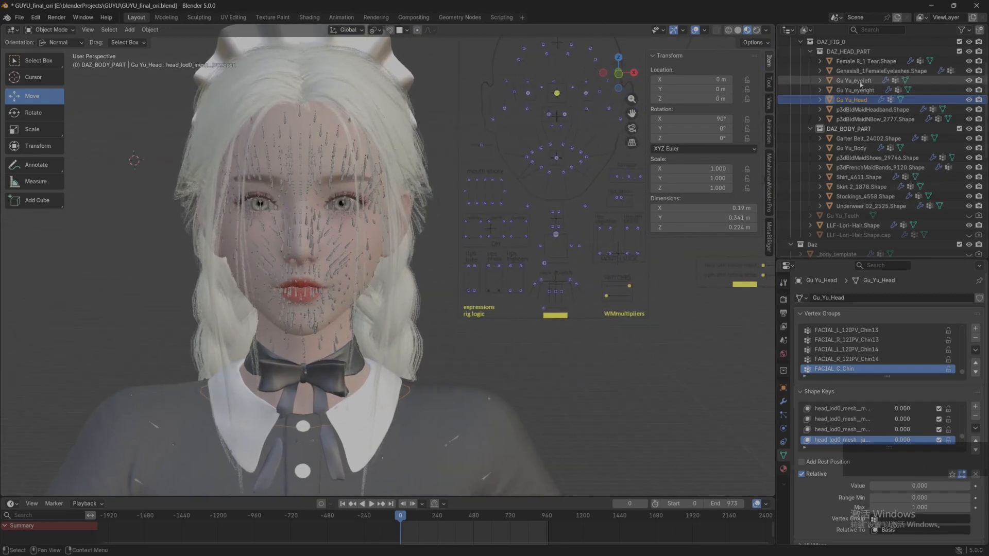
pyautogui.click(853, 81)
pyautogui.moveTo(330, 242); pyautogui.dragTo(315, 247, button='middle')
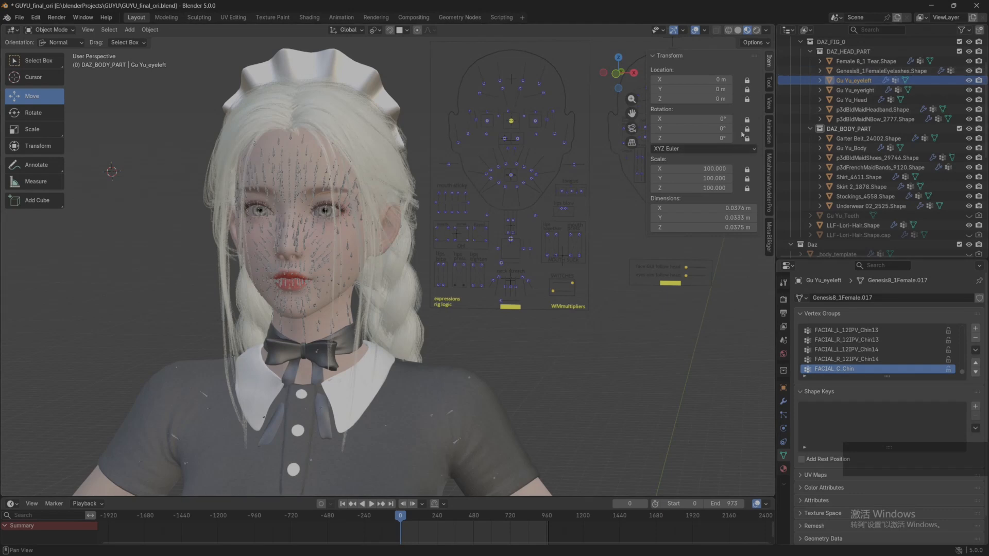
pyautogui.scroll(2, 865, 93)
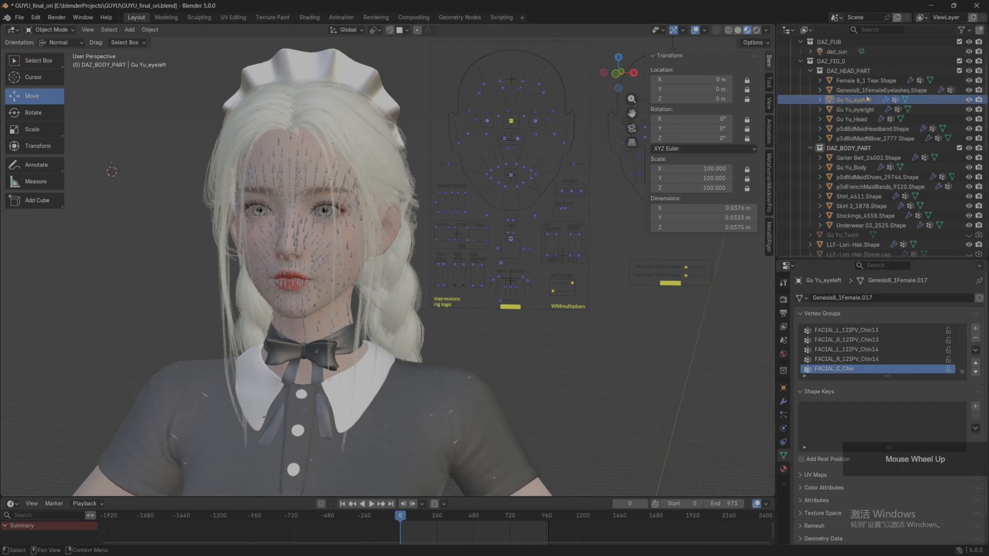
pyautogui.click(865, 81)
pyautogui.click(854, 110)
pyautogui.click(852, 119)
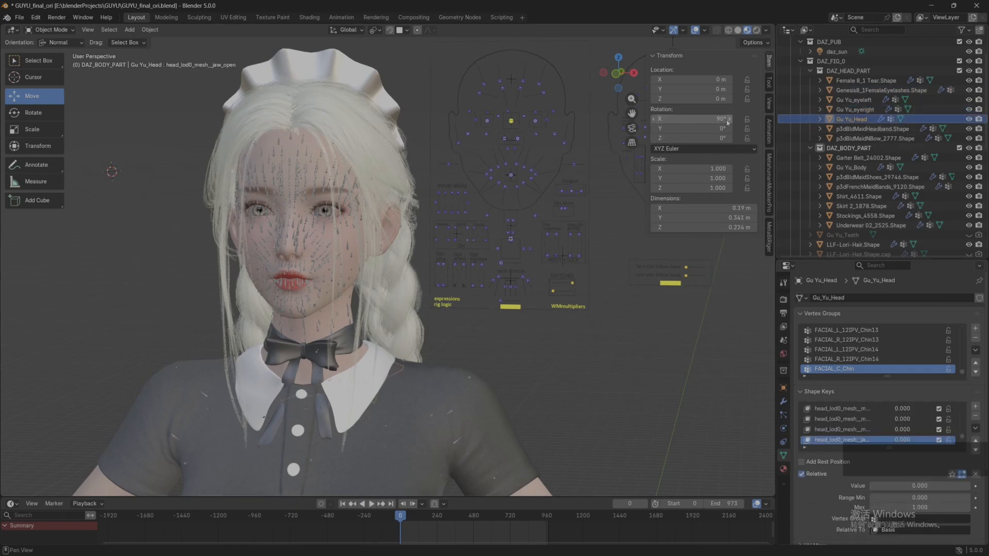
pyautogui.scroll(2, 623, 98)
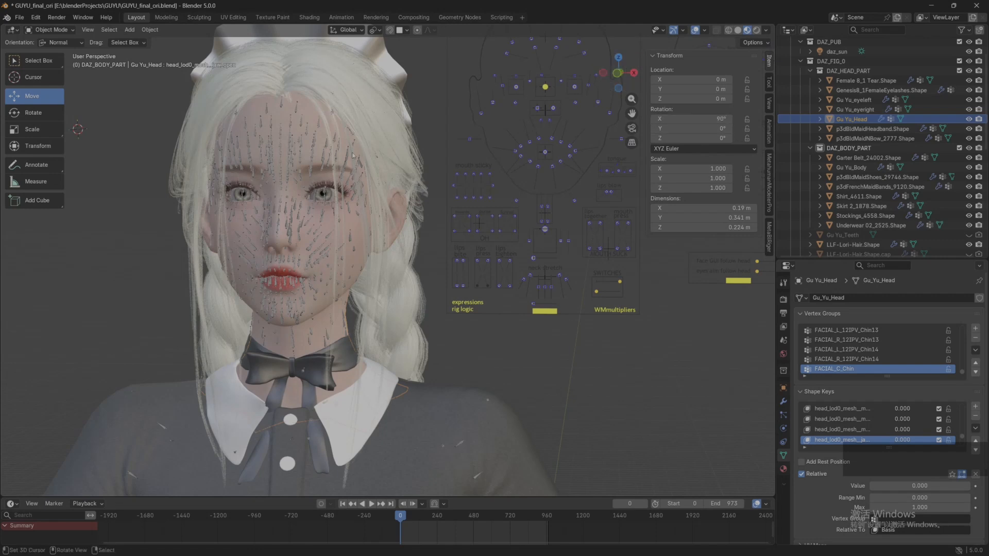
pyautogui.moveTo(334, 156); pyautogui.dragTo(345, 158, button='middle')
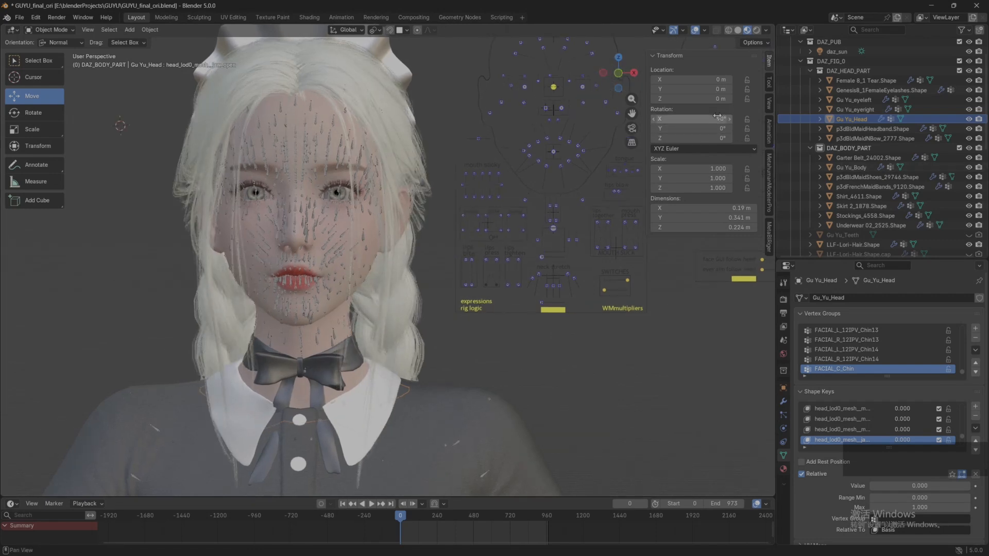
# Step: Unlock the transform channels of Female 8_1 Tear.Shape and apply all of its transforms
pyautogui.click(874, 80)
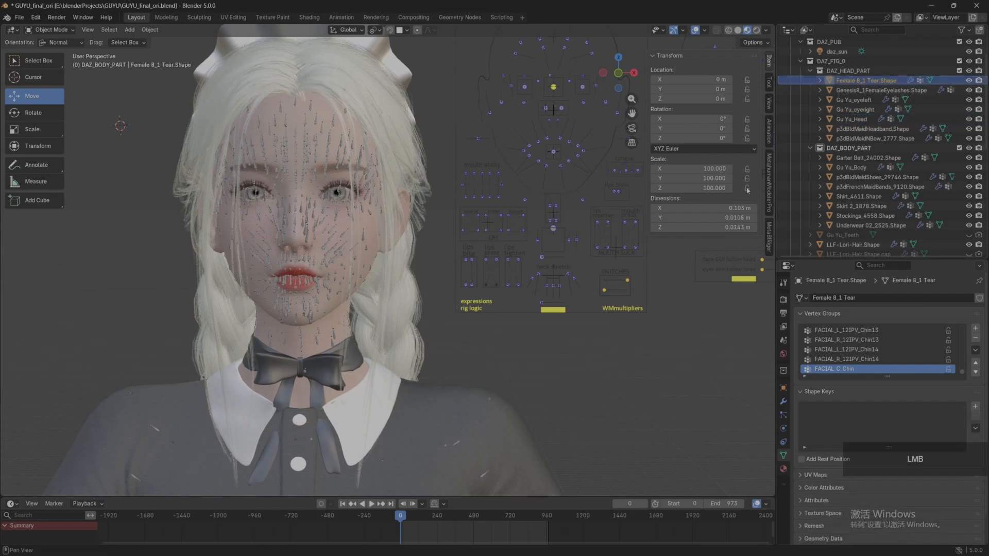
pyautogui.scroll(-4, 358, 131)
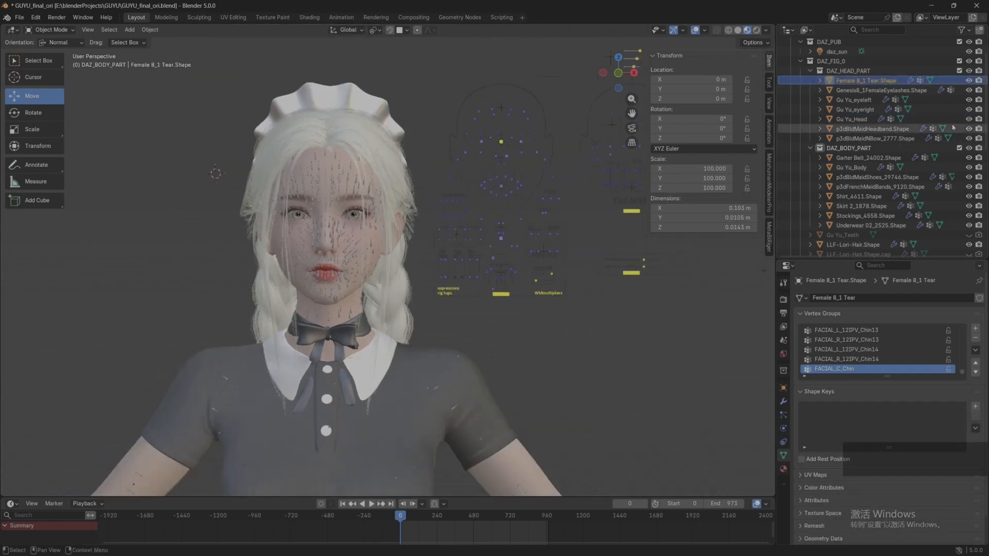
pyautogui.click(150, 29)
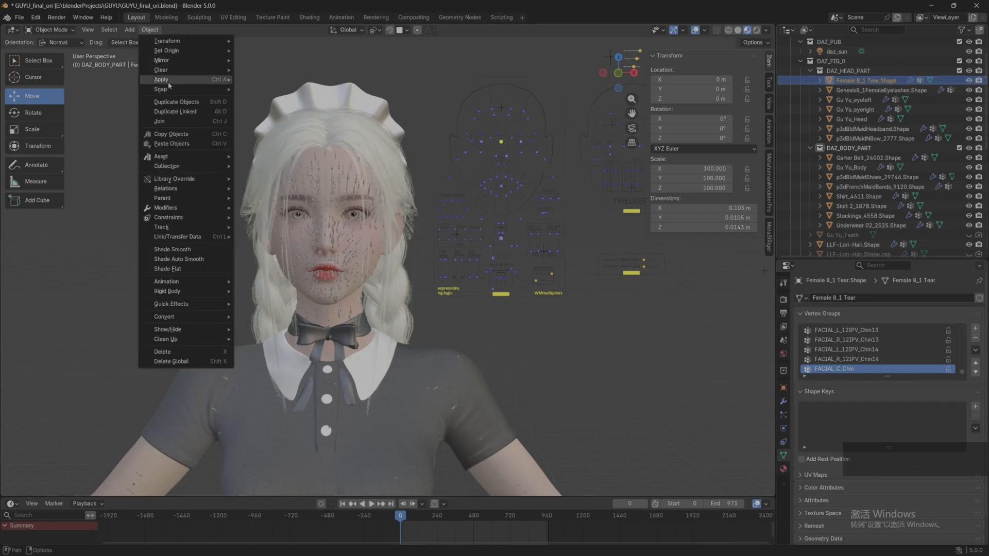
pyautogui.moveTo(169, 85)
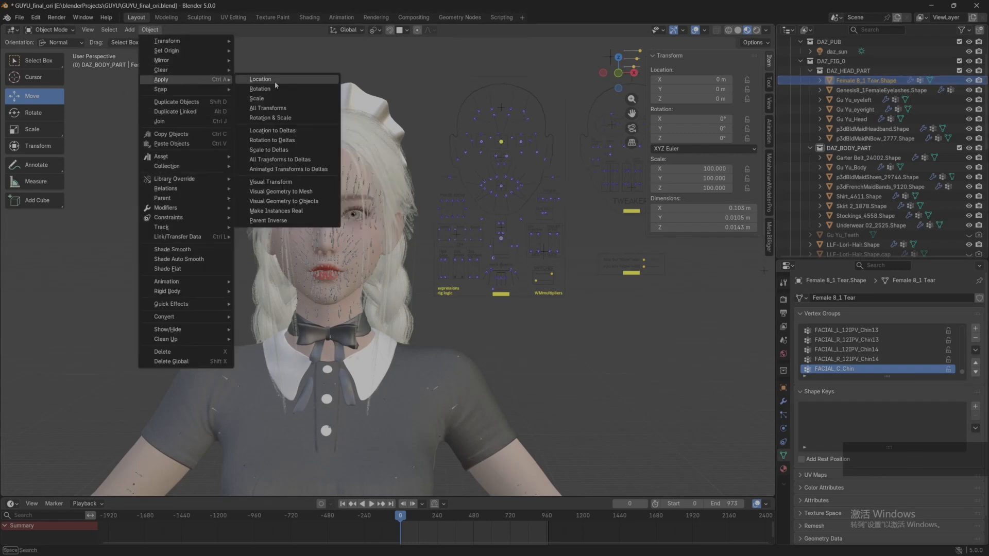
pyautogui.click(282, 109)
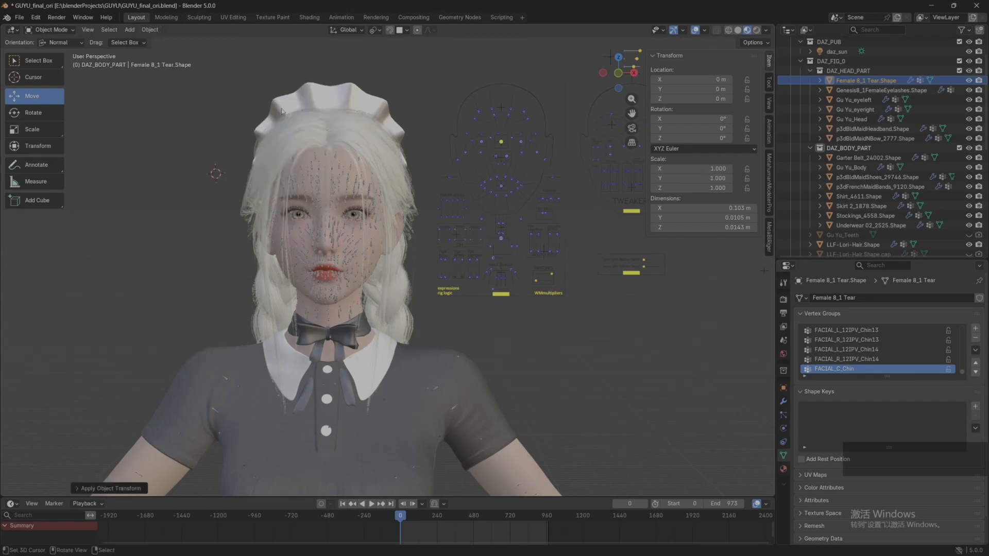
# Step: Rotate Female 8_1 Tear.Shape by -90° around the global X axis and apply its rotation
pyautogui.write('rx')
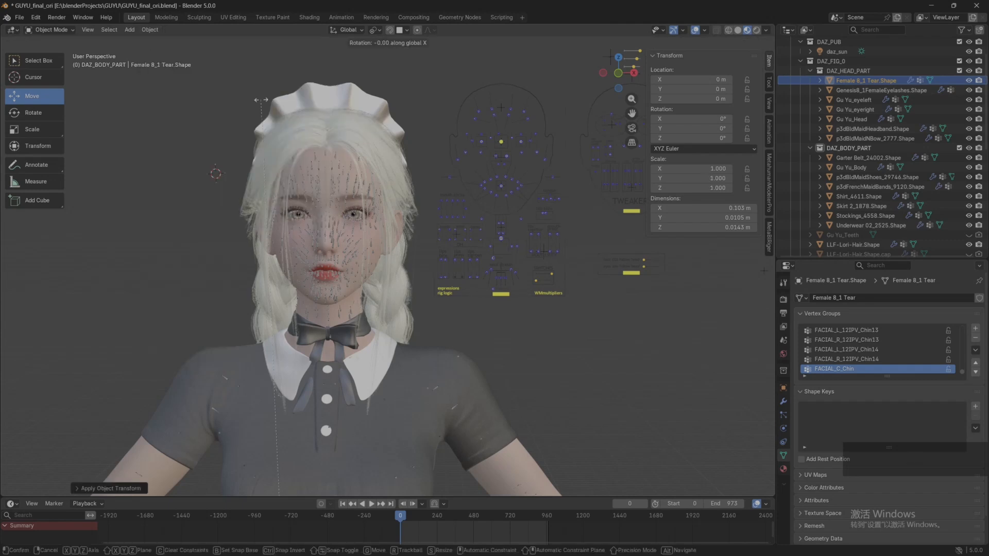
pyautogui.write('-90')
pyautogui.press('Return')
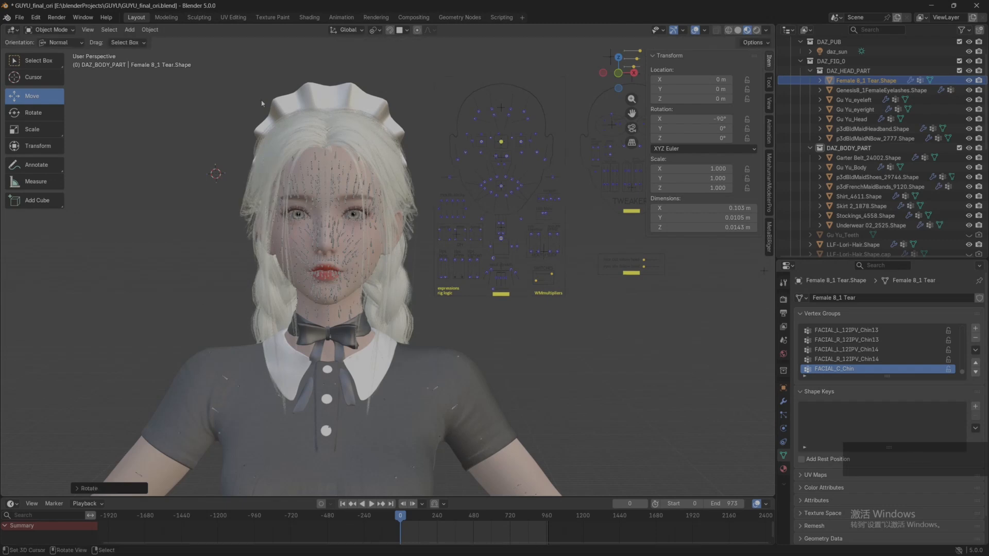
pyautogui.click(150, 30)
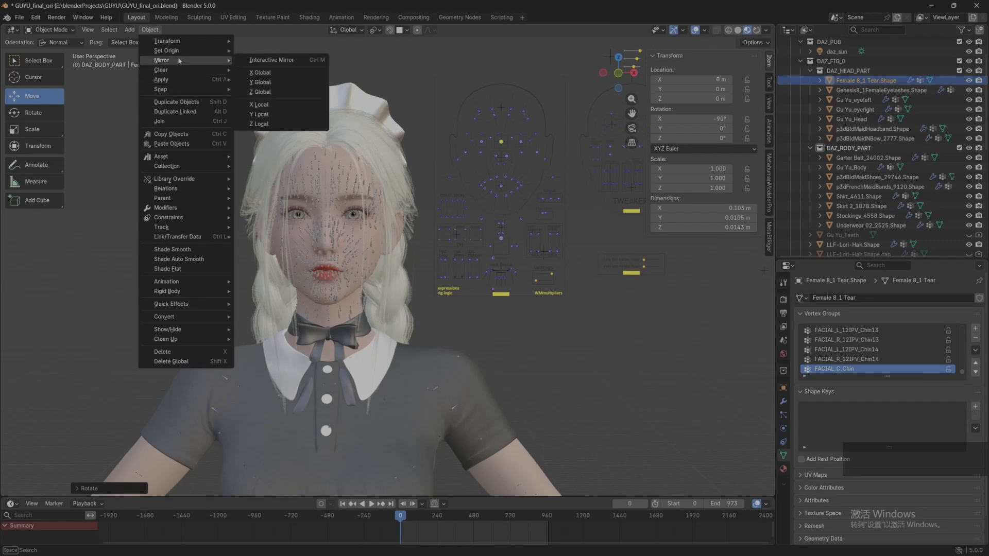
pyautogui.moveTo(186, 85)
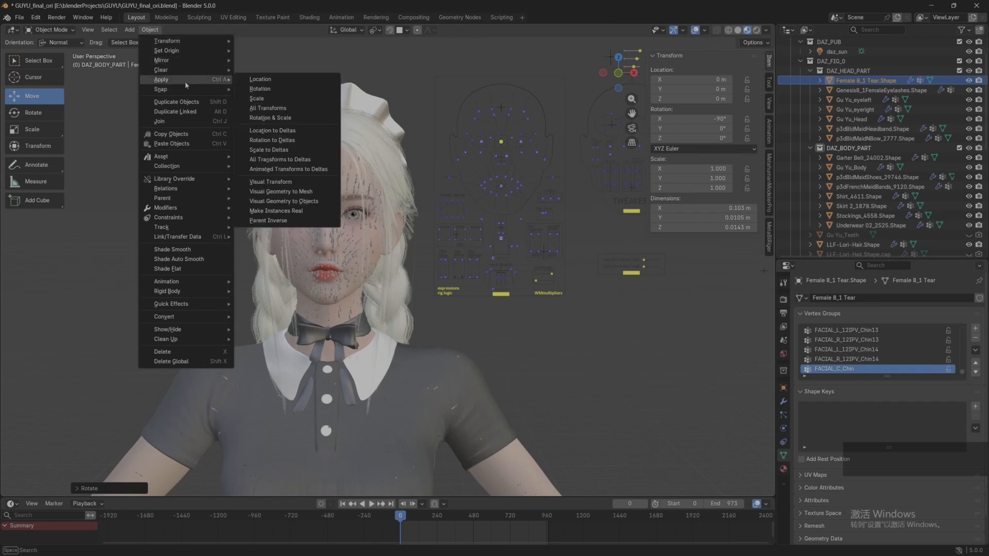
pyautogui.click(257, 90)
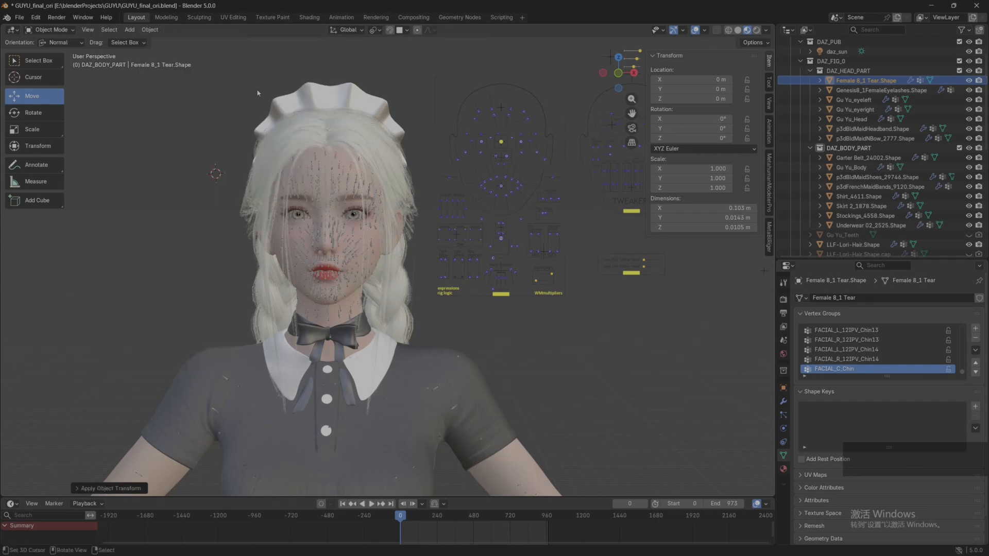
# Step: Rotate the tear mesh around the global X axis once more after its rotation has been applied
pyautogui.press('r')
pyautogui.press('x')
pyautogui.press('Return')
pyautogui.click(892, 82)
# Step: Unlock the rotation and scale of Genesis8_1FemaleEyelashes.Shape and apply all of its transforms
pyautogui.click(876, 90)
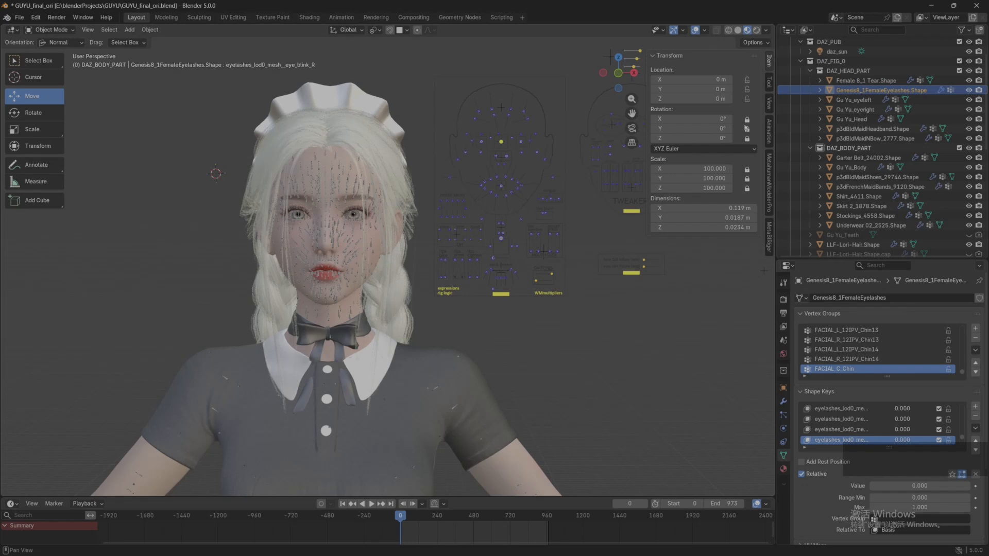
pyautogui.moveTo(746, 119); pyautogui.dragTo(747, 189)
pyautogui.click(150, 30)
pyautogui.moveTo(214, 80)
pyautogui.click(281, 108)
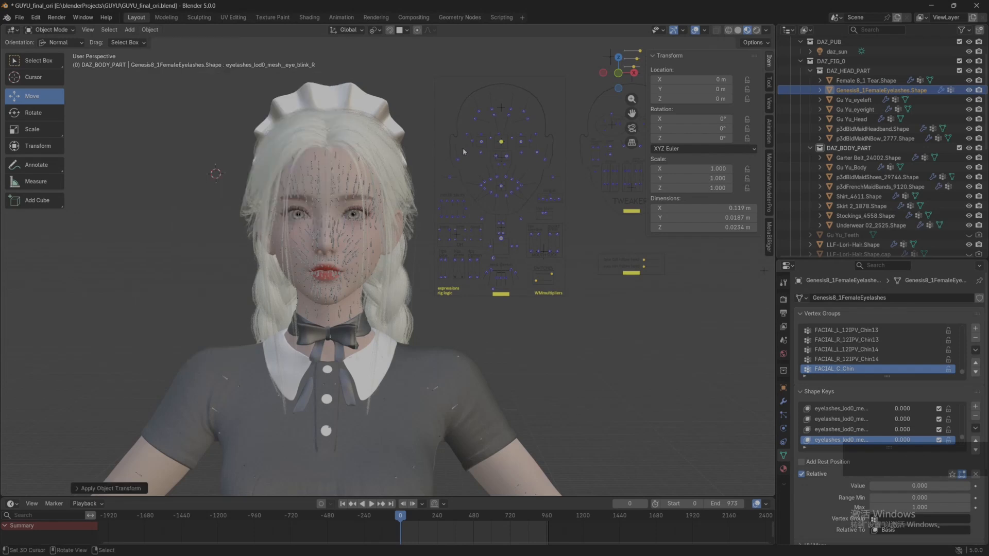
pyautogui.click(150, 30)
# Step: Select Gu Yu_eyeleft and apply its rotation
pyautogui.click(855, 100)
pyautogui.click(150, 29)
pyautogui.moveTo(170, 80)
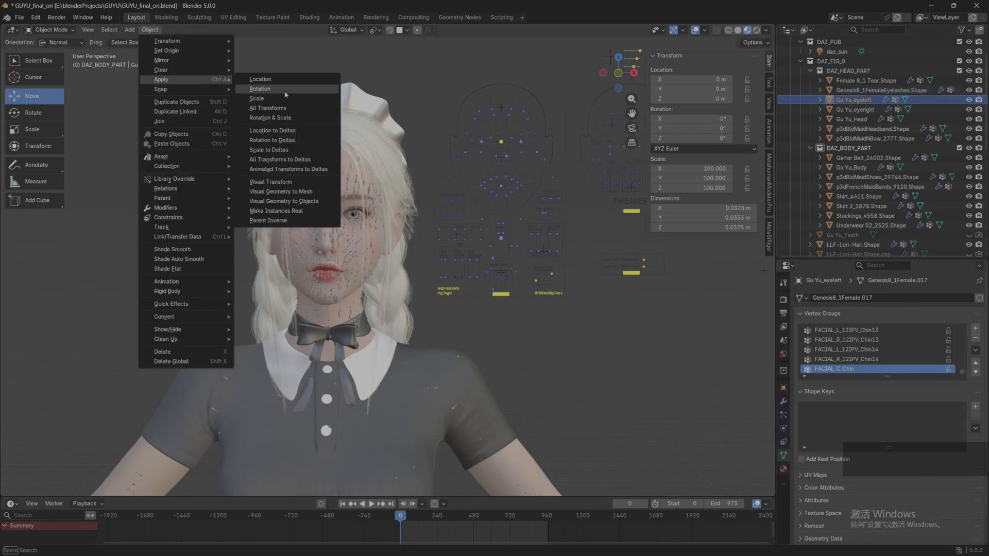
pyautogui.click(284, 94)
# Step: Apply all transforms to Gu Yu_eyeright, rotate it and apply all transforms again
pyautogui.click(855, 109)
pyautogui.click(150, 30)
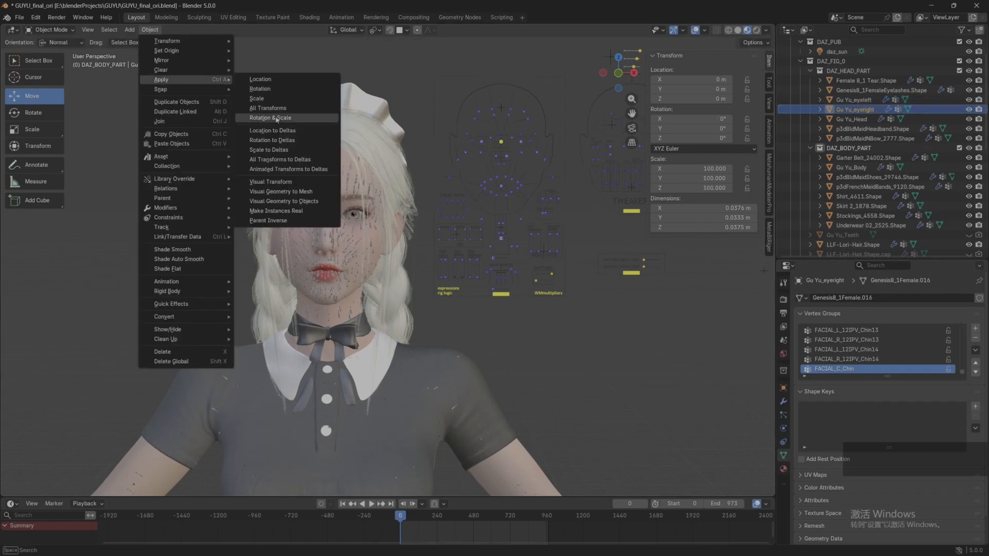
pyautogui.click(273, 109)
pyautogui.press('r')
pyautogui.click(150, 29)
pyautogui.click(273, 108)
pyautogui.press('r')
pyautogui.press('Escape')
# Step: Check the transform values of the maid headband, the neck bow and Gu Yu_Body while inspecting the character from several sides
pyautogui.click(860, 129)
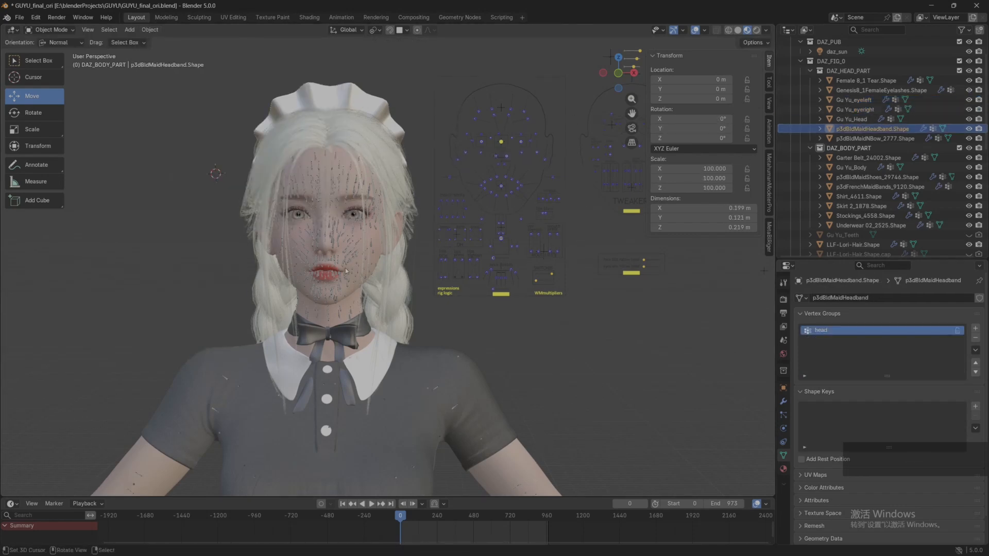
pyautogui.scroll(-6, 346, 271)
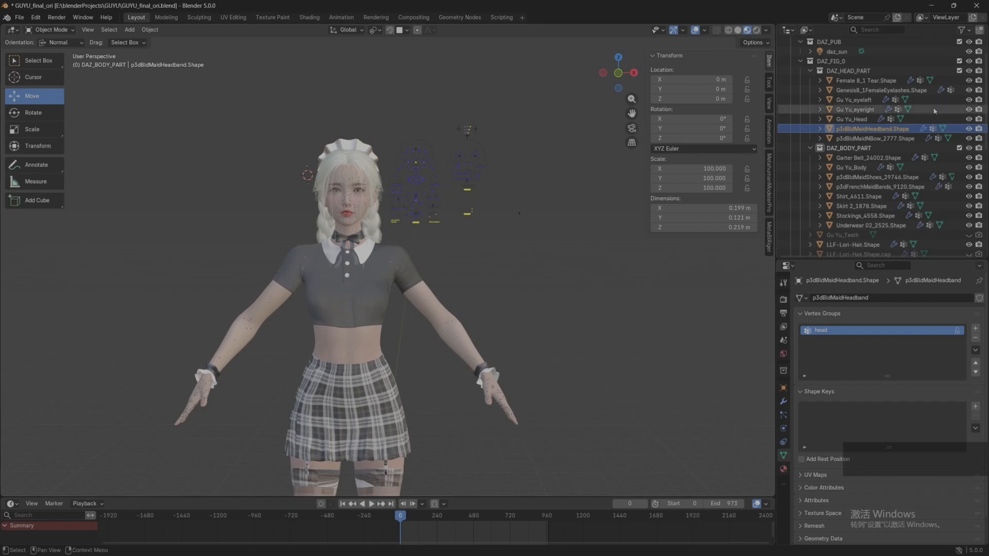
pyautogui.click(885, 138)
pyautogui.scroll(5, 354, 196)
pyautogui.moveTo(354, 196); pyautogui.dragTo(644, 174, button='middle')
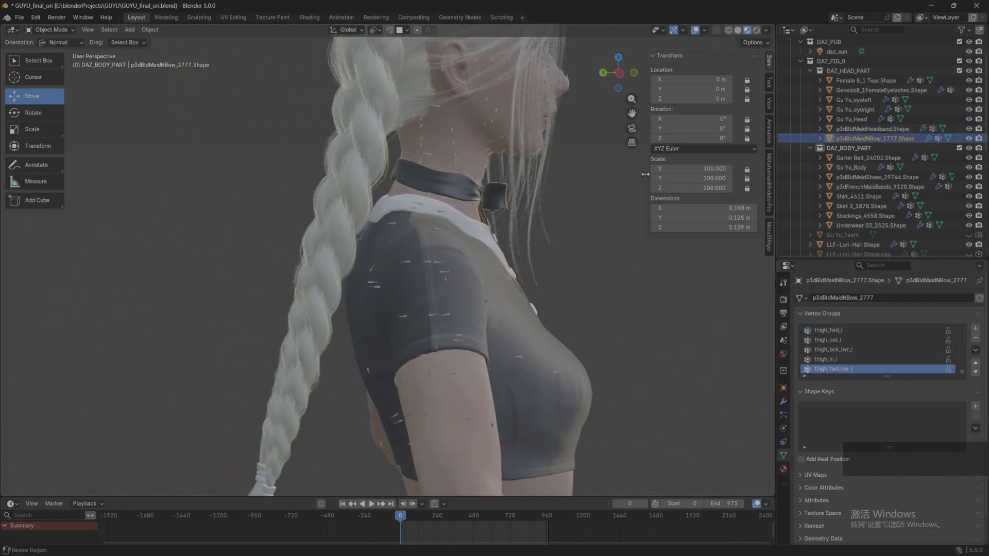
pyautogui.click(876, 130)
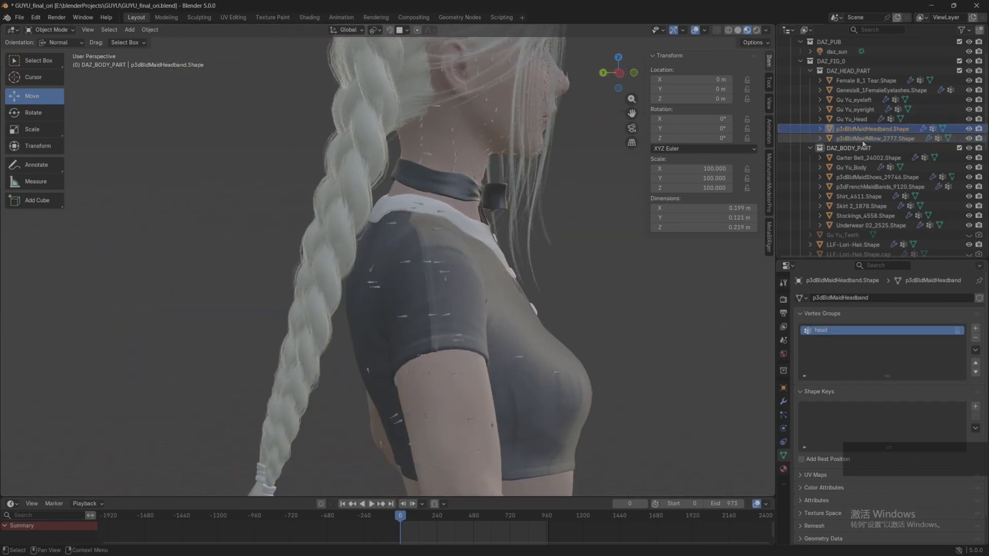
pyautogui.scroll(-2, 592, 150)
pyautogui.keyDown('shift'); pyautogui.moveTo(593, 149); pyautogui.dragTo(532, 184, button='middle'); pyautogui.keyUp('shift')
pyautogui.moveTo(533, 218); pyautogui.dragTo(463, 208, button='middle')
pyautogui.scroll(2, 415, 200)
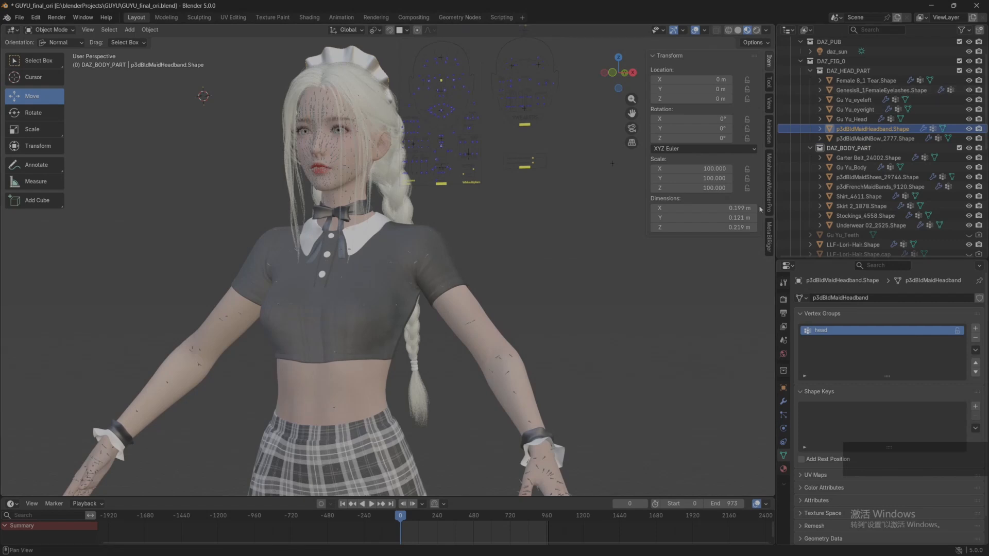
pyautogui.scroll(2, 462, 208)
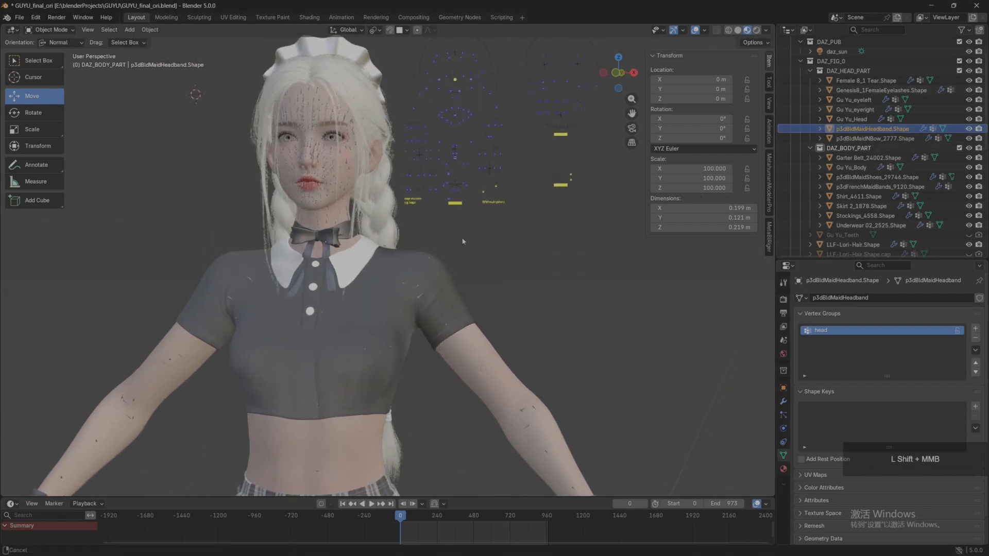
pyautogui.click(851, 167)
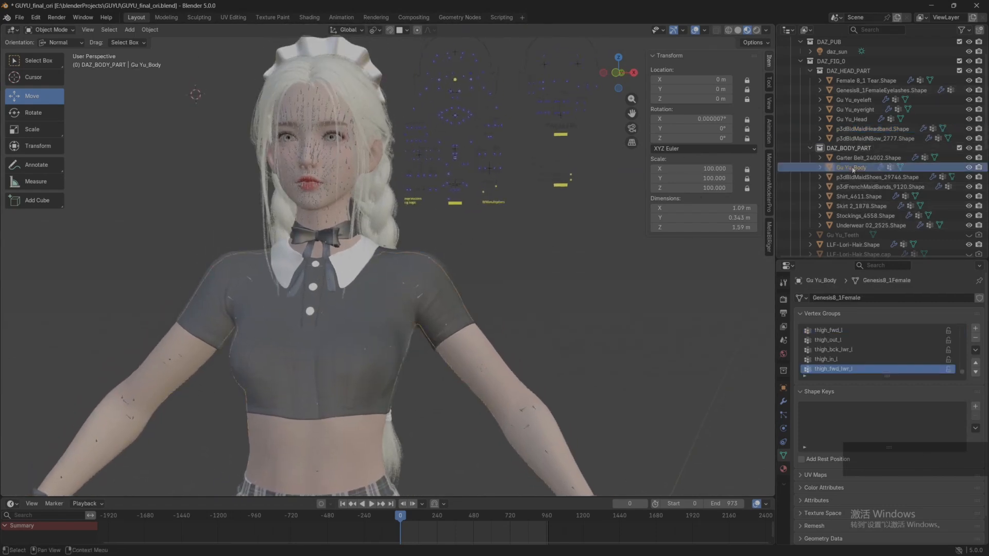
# Step: Unlock the location, rotation and scale of Gu Yu_Body and apply all of its transforms
pyautogui.moveTo(747, 81); pyautogui.dragTo(748, 105)
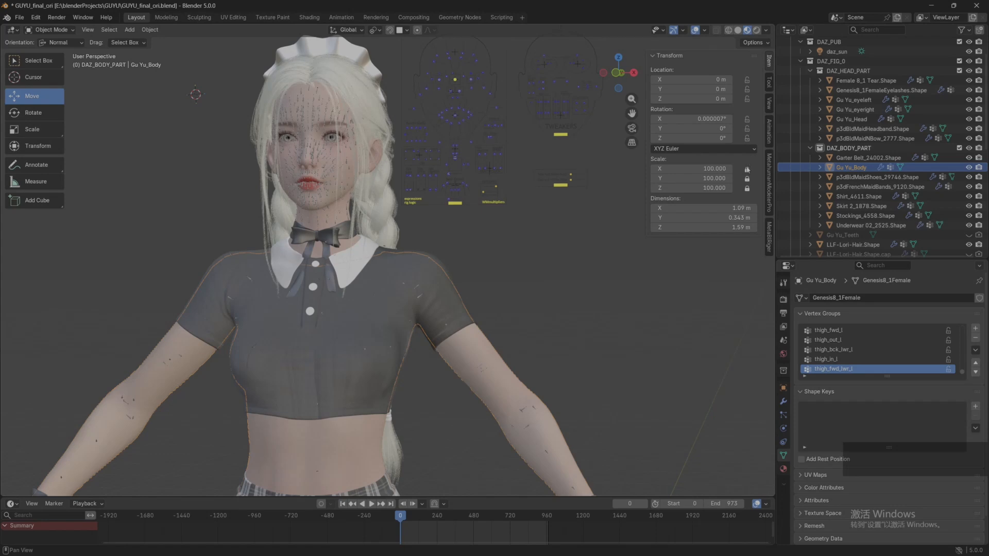
pyautogui.moveTo(747, 169); pyautogui.dragTo(747, 189)
pyautogui.moveTo(592, 252); pyautogui.dragTo(611, 255, button='middle')
pyautogui.click(150, 30)
pyautogui.click(288, 108)
# Step: Rotate Gu Yu_Body by -90° about the X axis and apply its rotation
pyautogui.press('r')
pyautogui.press('x')
pyautogui.press('-')
pyautogui.press('9')
pyautogui.press('0')
pyautogui.press('Return')
pyautogui.click(150, 30)
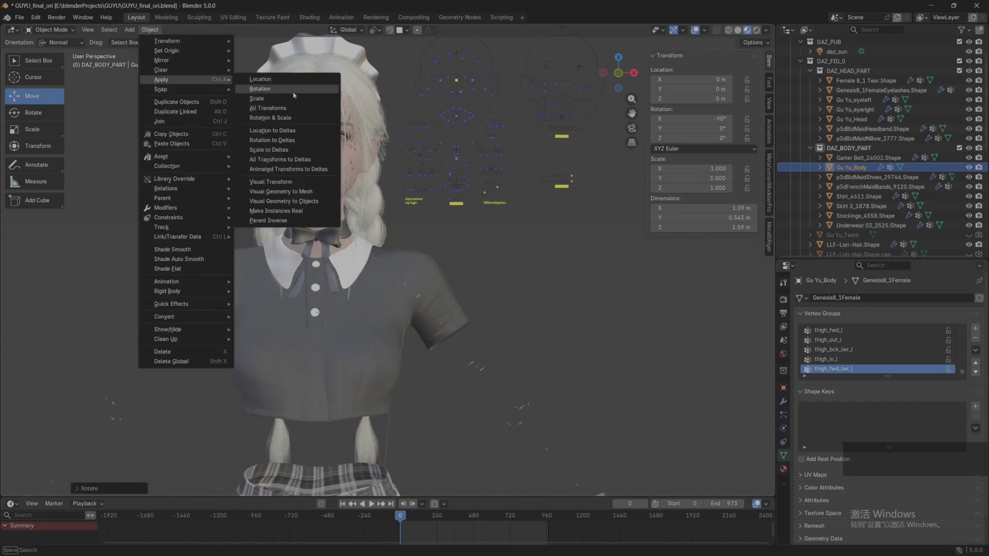
pyautogui.click(292, 91)
# Step: Rotate Gu Yu_Body by 90° about the X axis
pyautogui.press('r')
pyautogui.press('x')
pyautogui.press('9')
pyautogui.press('0')
pyautogui.press('Return')
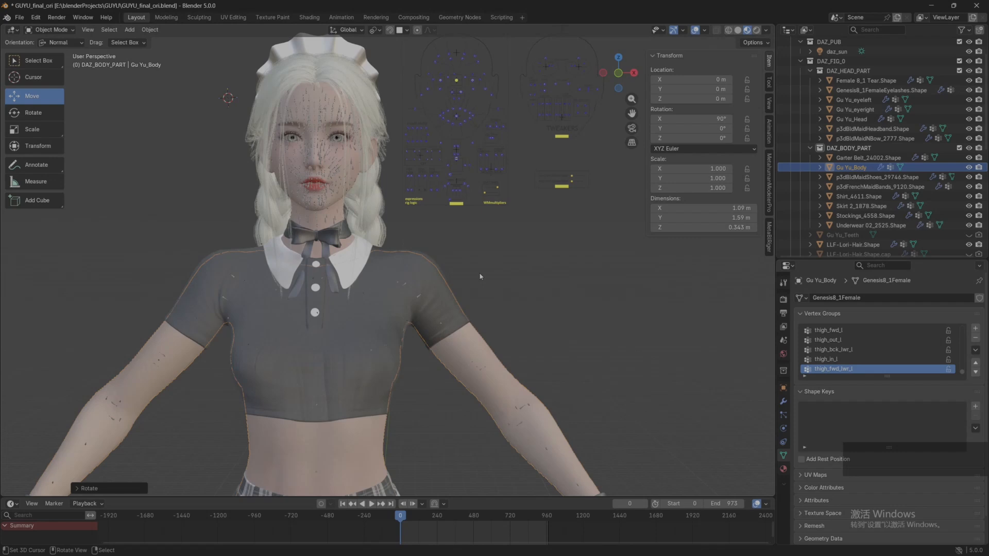
# Step: Bring up the MetaBlRigerAnyTopoRiger settings and widen them so the field names are readable
pyautogui.click(769, 238)
pyautogui.scroll(-3, 589, 276)
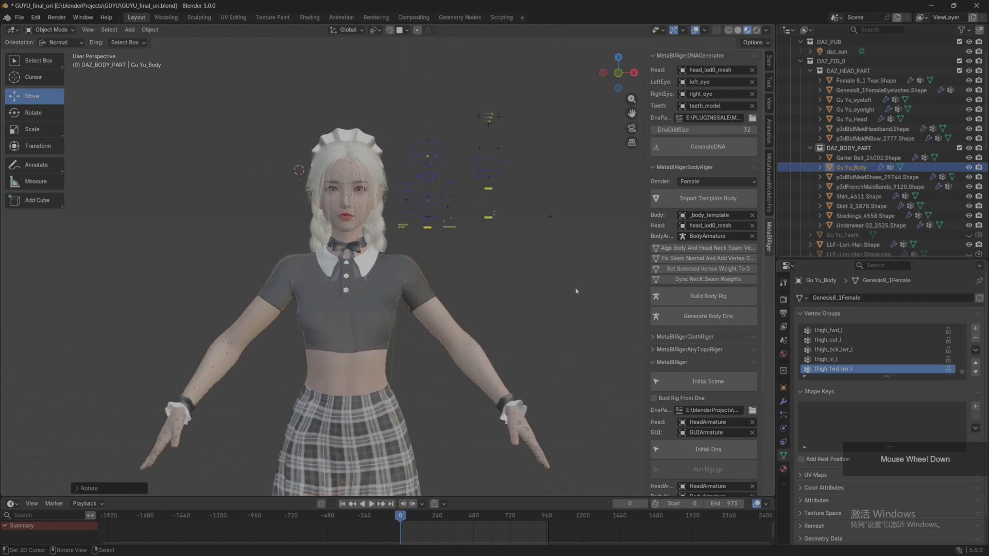
pyautogui.scroll(-6, 687, 296)
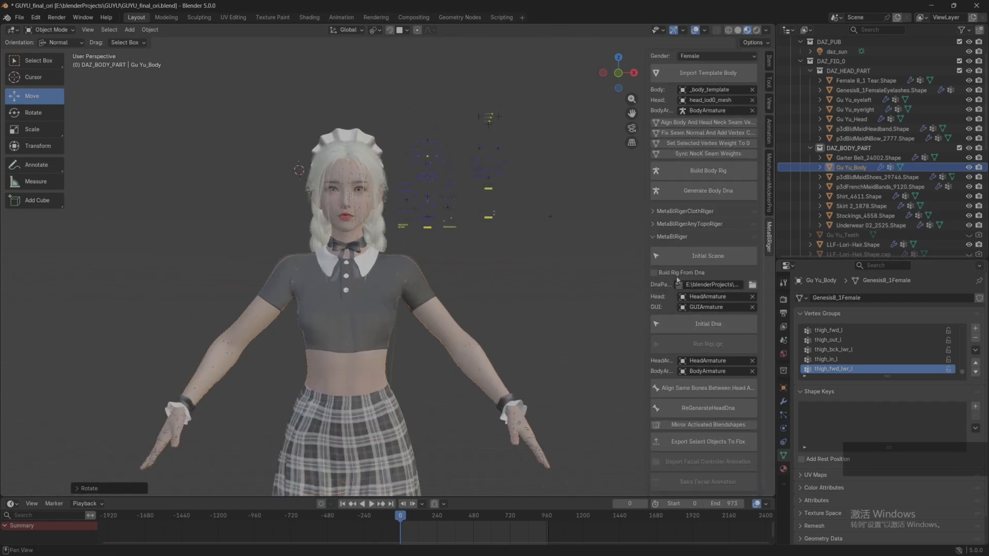
pyautogui.click(690, 224)
pyautogui.scroll(-5, 697, 247)
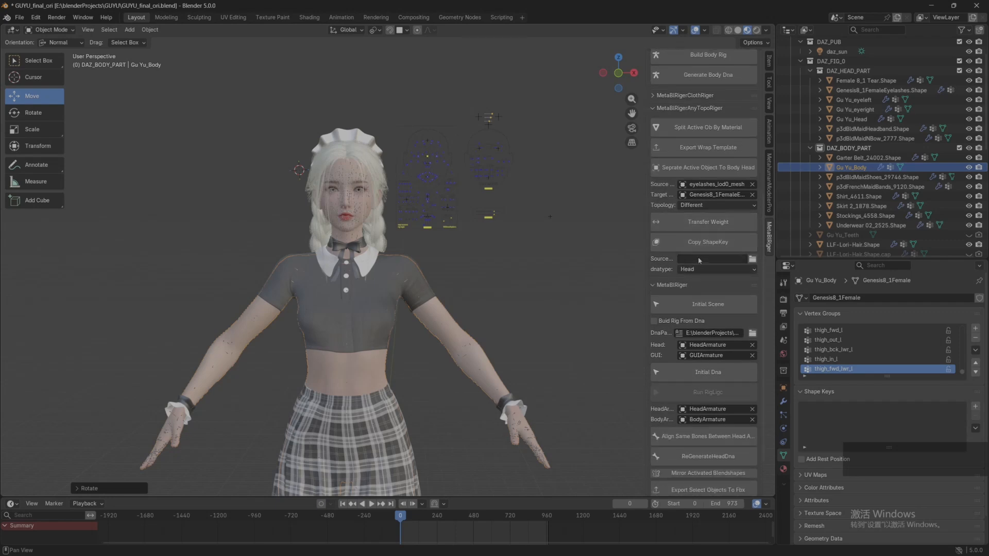
pyautogui.moveTo(647, 262); pyautogui.dragTo(588, 261)
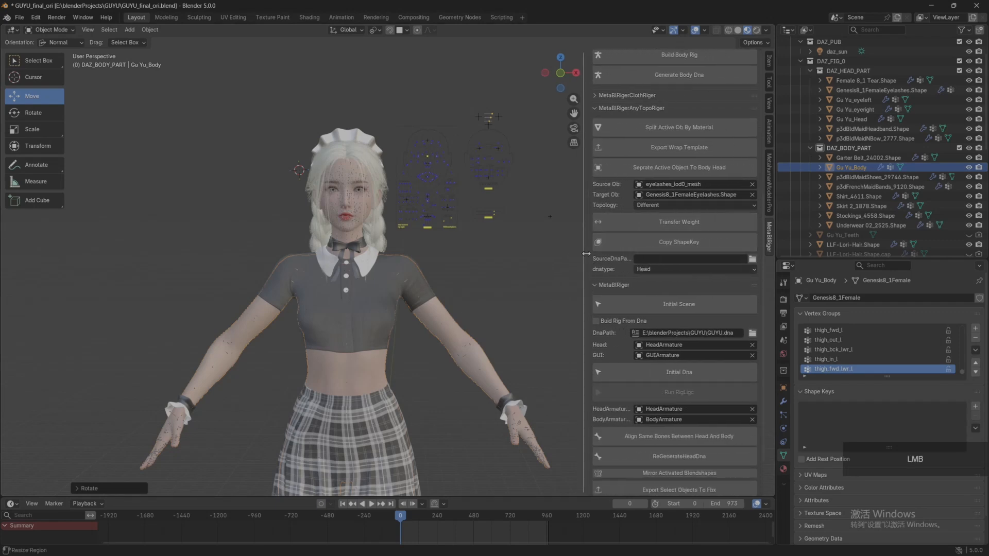
# Step: Set the source DNA path to metahumanmodlerPro.dna from the MetahumanModelerPro project folder inside the desktop's TODO folder
pyautogui.click(752, 259)
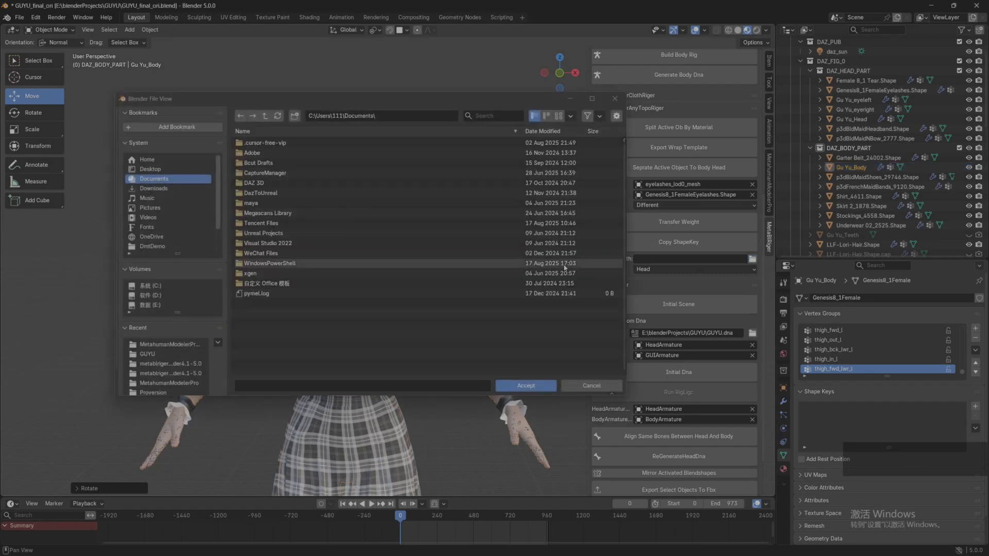
pyautogui.click(157, 171)
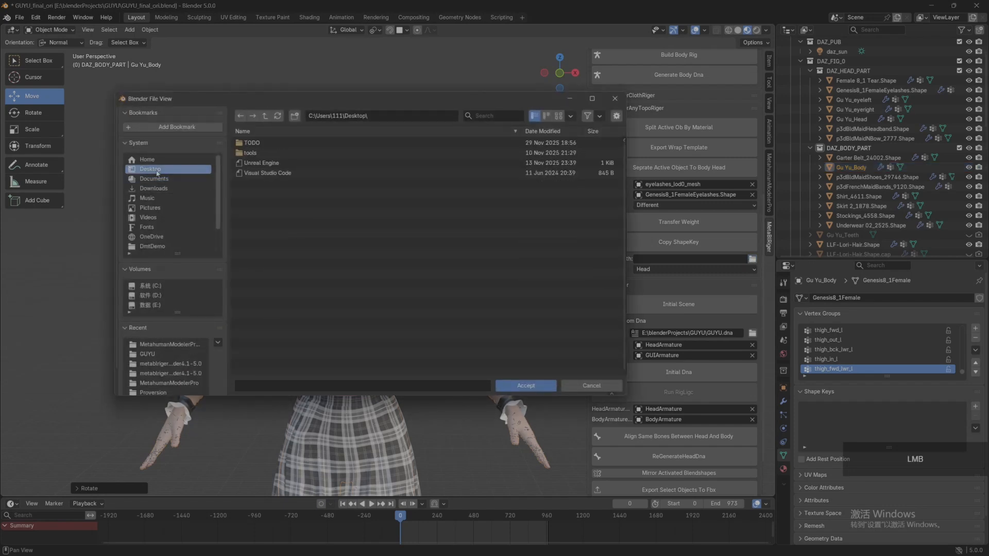
pyautogui.doubleClick(253, 144)
pyautogui.doubleClick(294, 163)
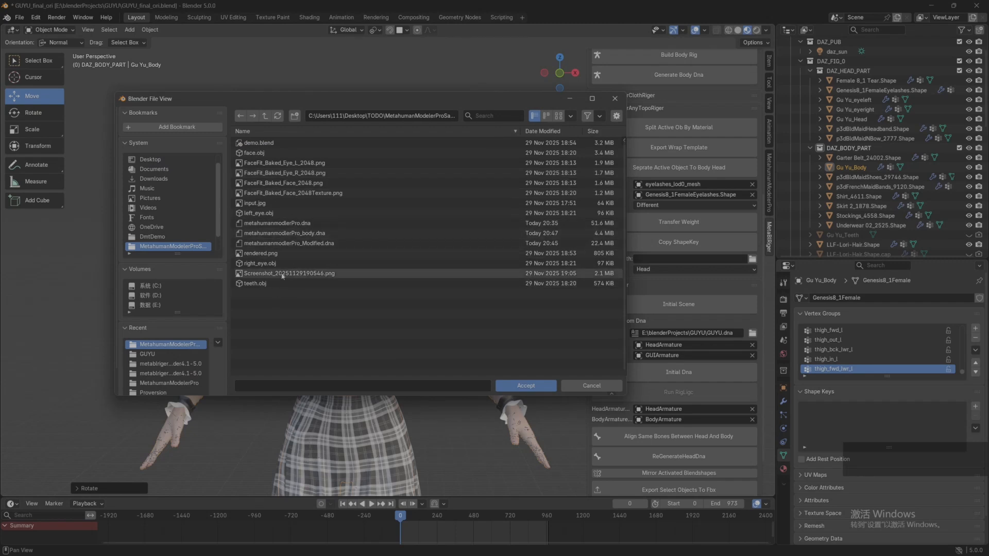
pyautogui.click(290, 225)
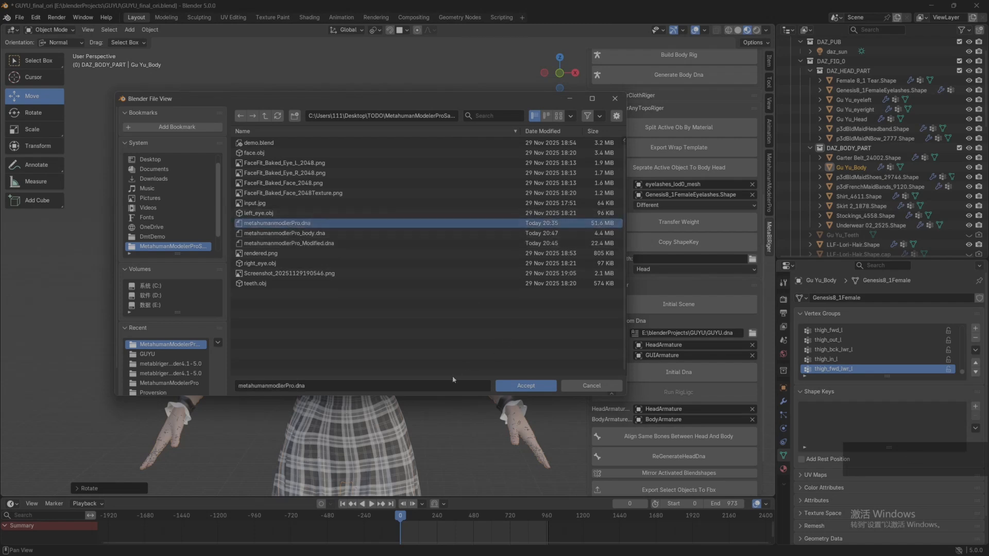
pyautogui.click(518, 387)
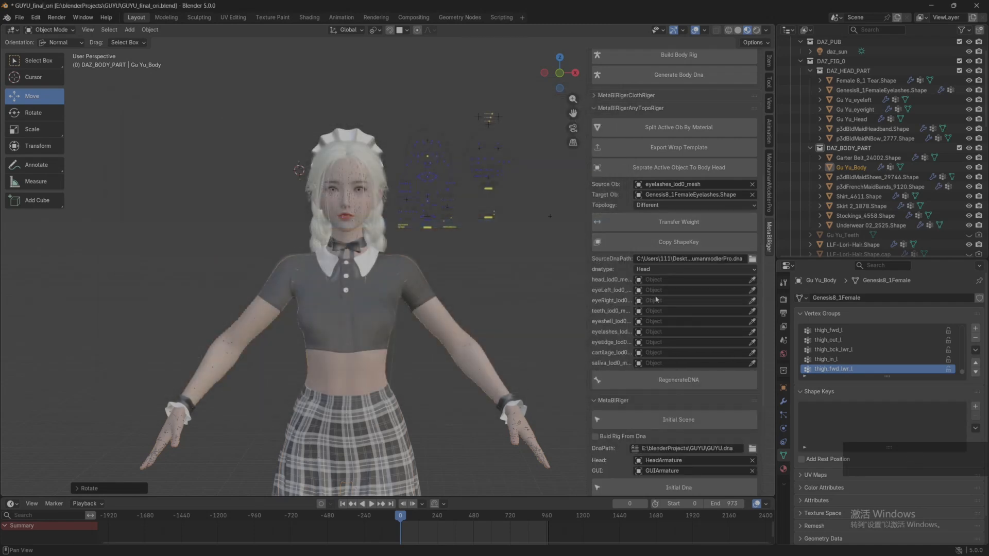
# Step: Switch the DNA type to Body and back to Head to compare their mesh slots
pyautogui.click(649, 268)
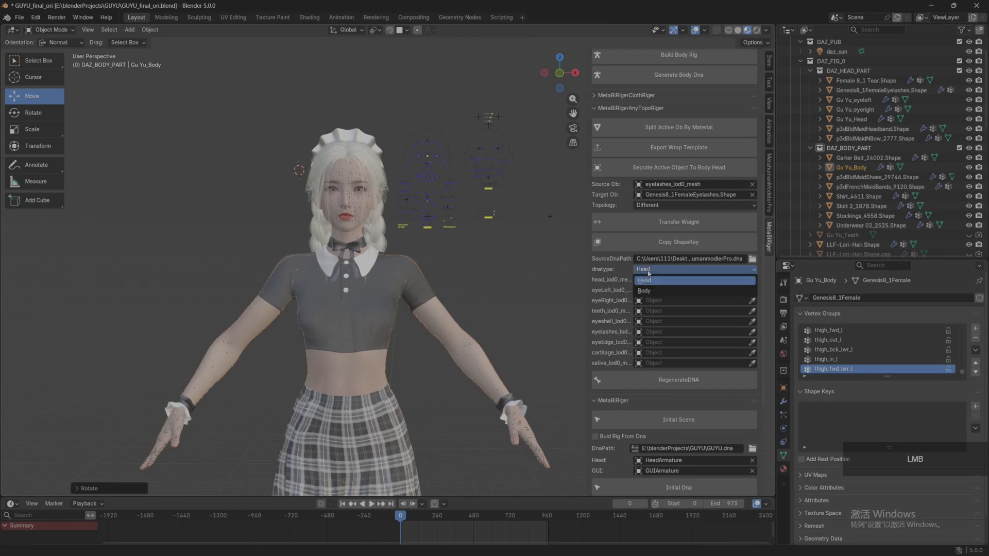
pyautogui.click(647, 291)
pyautogui.click(651, 269)
pyautogui.click(651, 281)
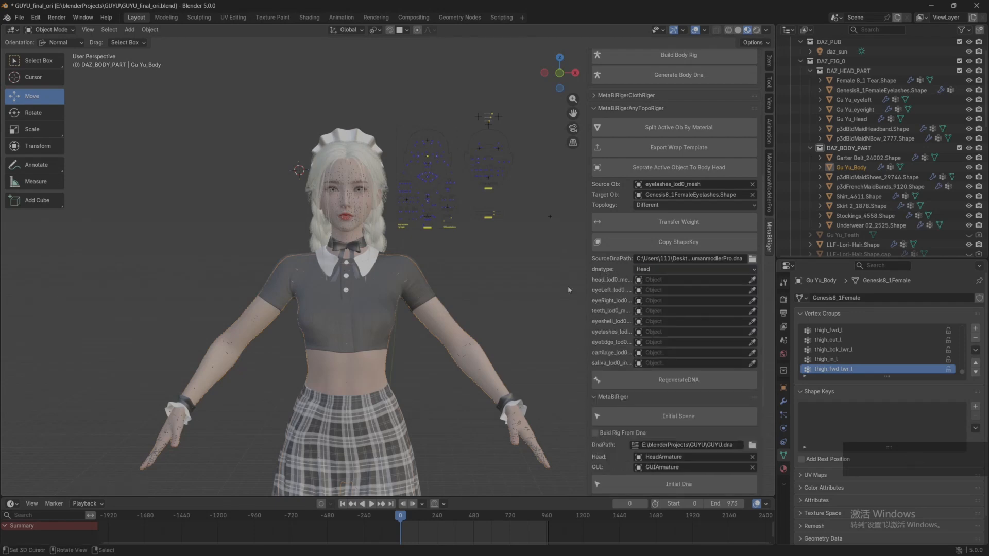
# Step: Make the full names of the head mesh slots readable and frame the character's face for comparison
pyautogui.moveTo(589, 265); pyautogui.dragTo(533, 267)
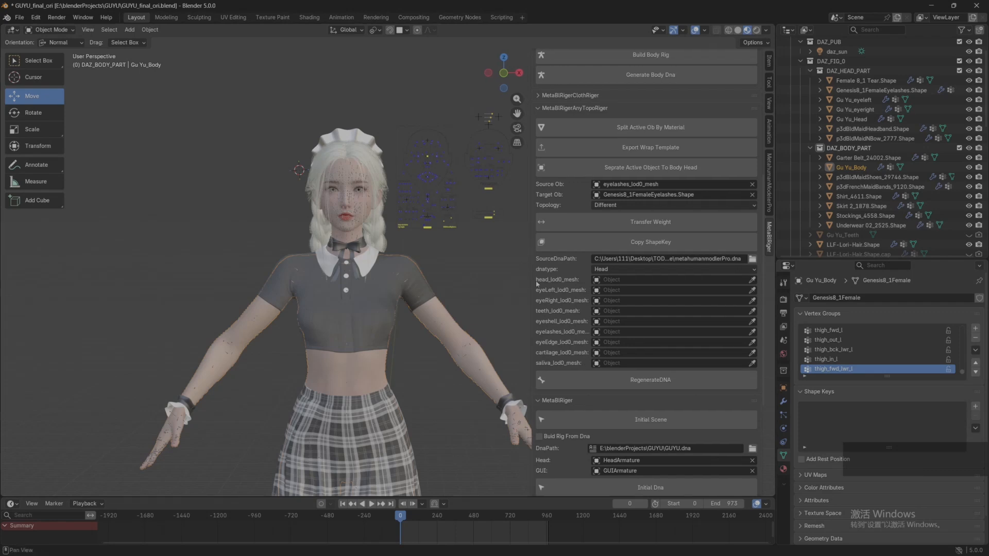
pyautogui.scroll(6, 412, 227)
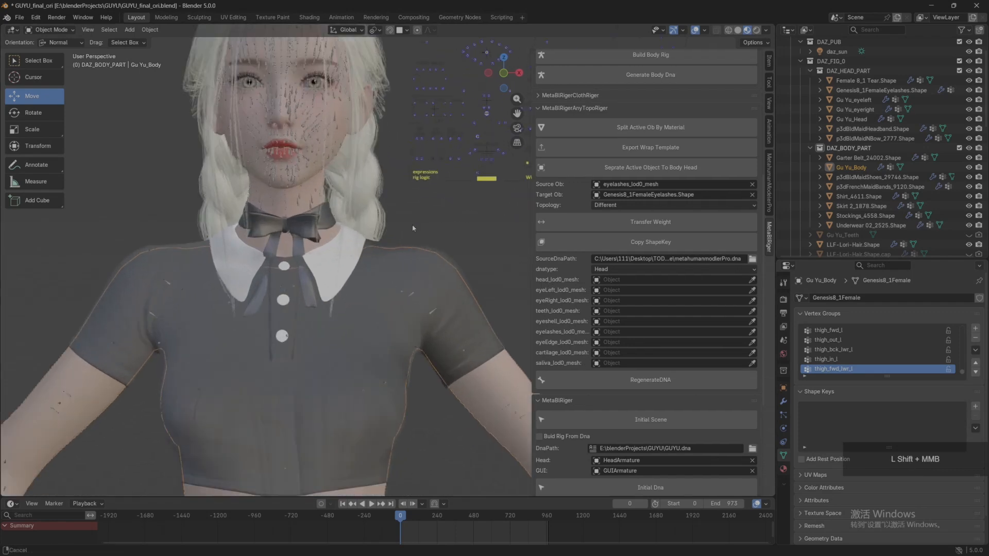
pyautogui.scroll(2, 425, 339)
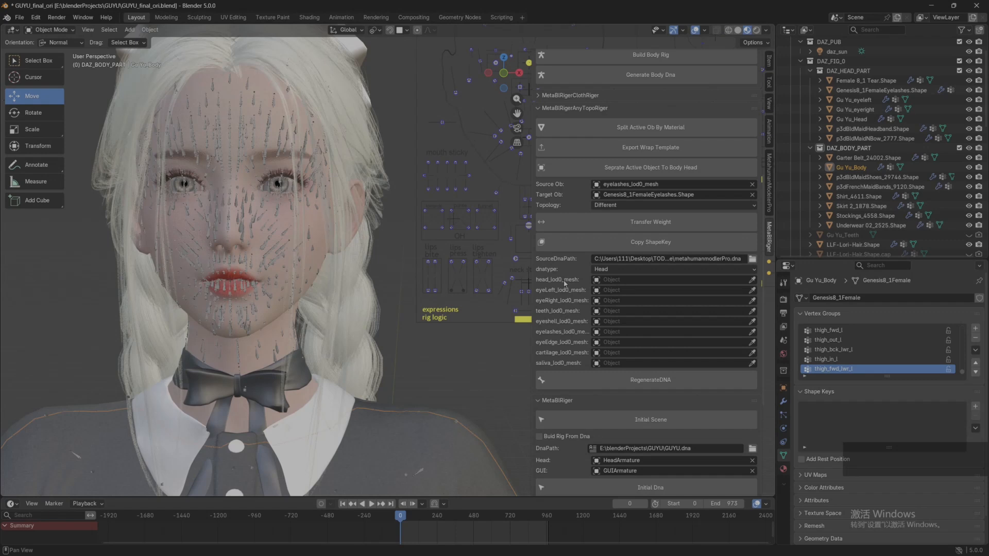
# Step: Assign Gu Yu_Head, Gu Yu_eyeleft and Gu Yu_eyeright to the head, left eye and right eye mesh slots of the head DNA
pyautogui.click(753, 280)
pyautogui.click(859, 119)
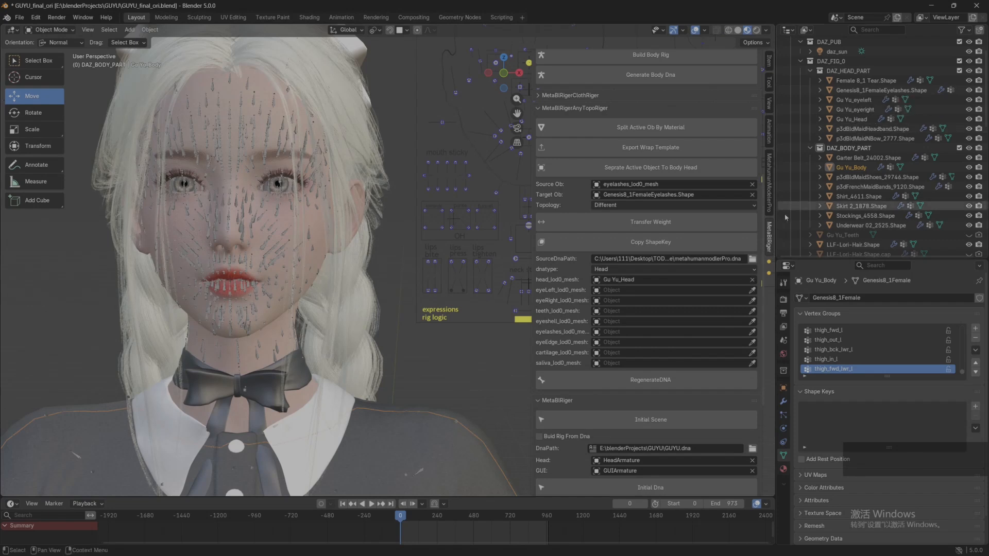
pyautogui.click(752, 290)
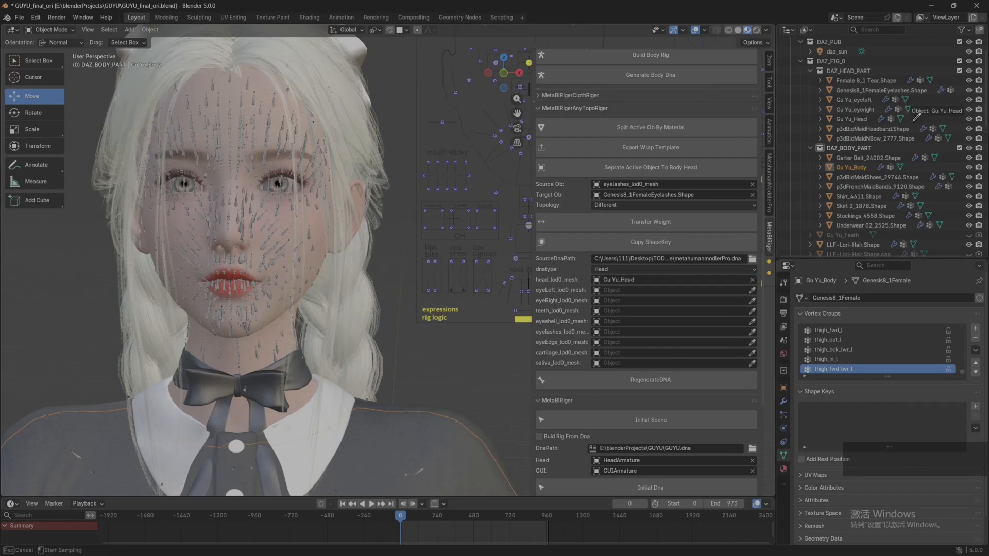
pyautogui.click(854, 100)
pyautogui.click(752, 300)
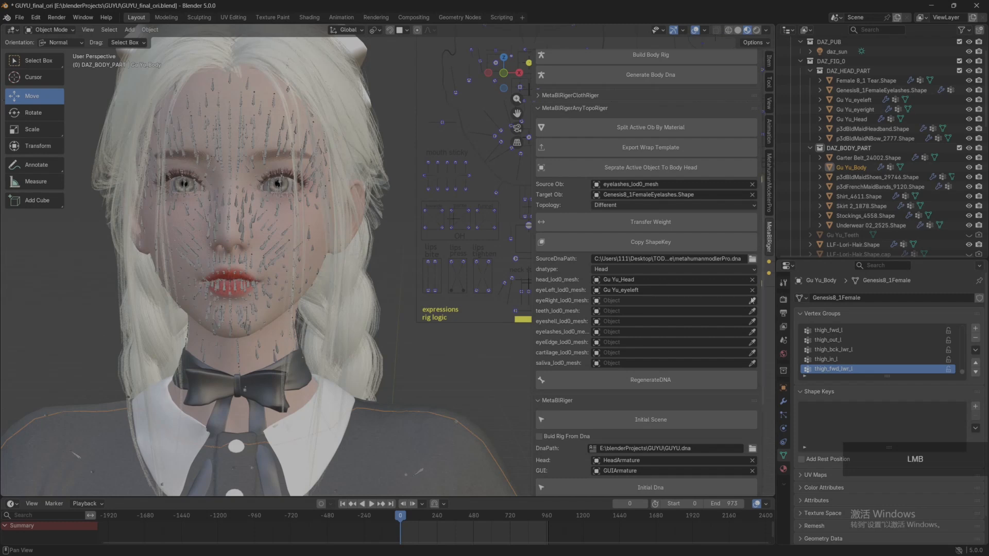
pyautogui.click(856, 110)
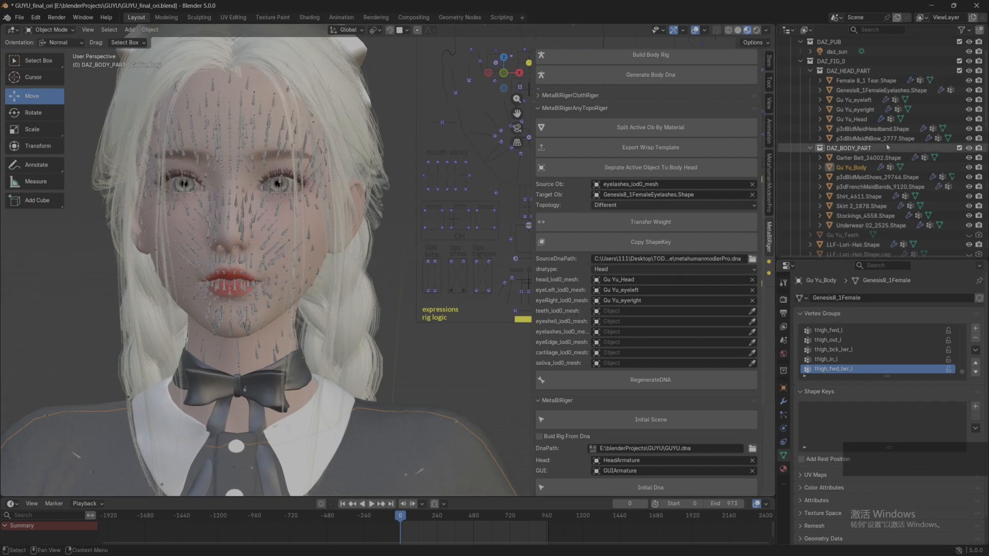
# Step: Assign the teeth_lod0_mesh object under HeadArmature to the teeth mesh slot
pyautogui.scroll(-5, 889, 171)
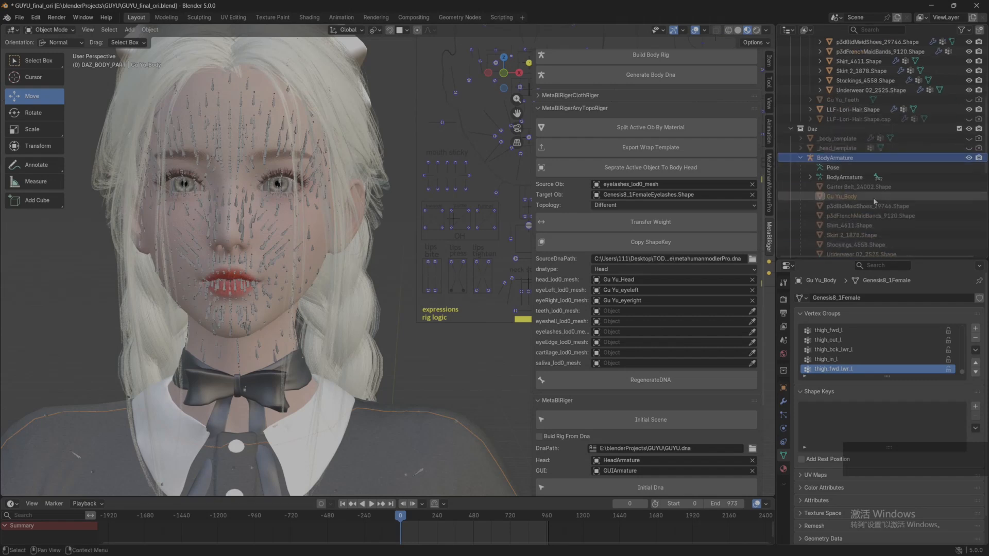
pyautogui.scroll(-4, 885, 198)
pyautogui.scroll(-4, 882, 196)
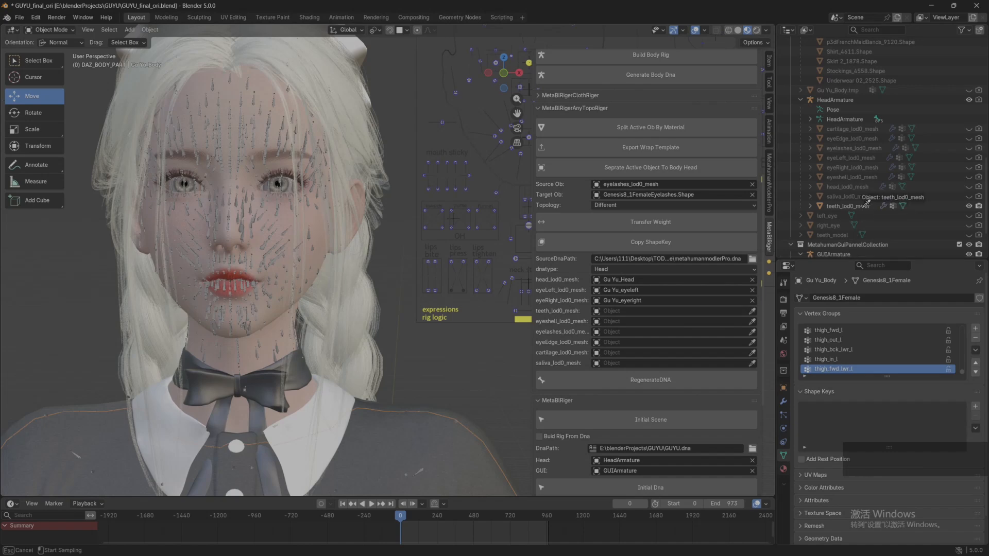
pyautogui.click(857, 206)
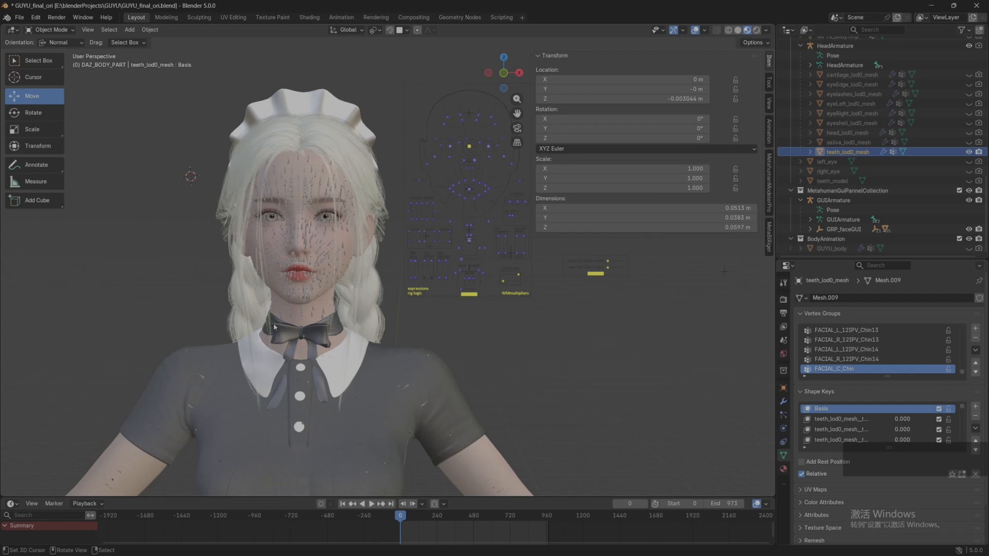
# Step: Duplicate teeth_lod0_mesh in place
pyautogui.press('shift')
pyautogui.hotkey('shift', 'd')
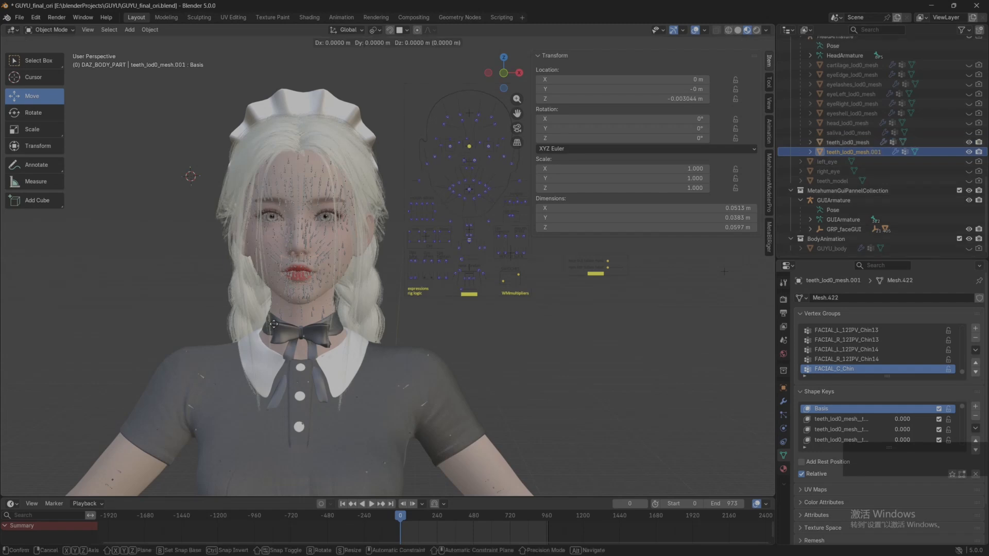
pyautogui.press('Escape')
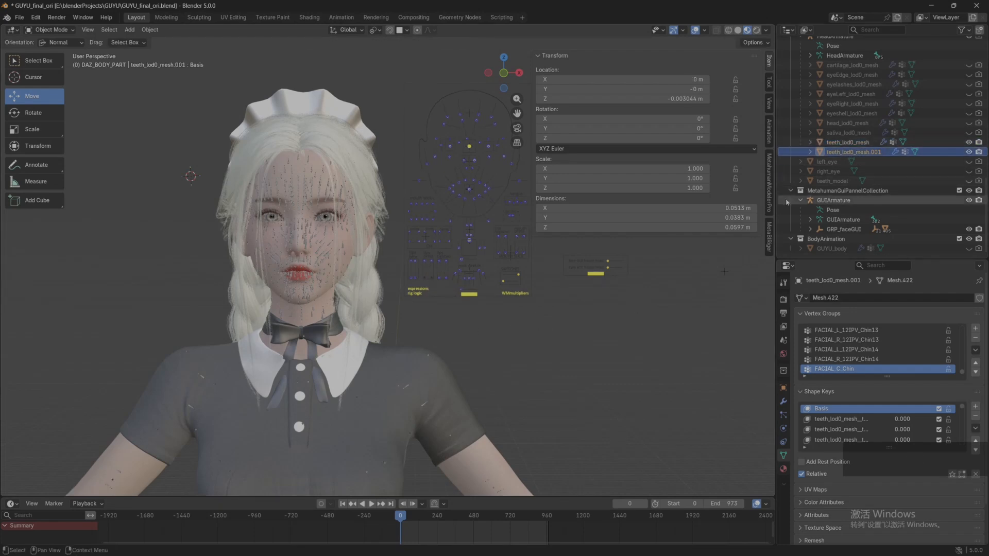
# Step: Clear the parent of the teeth duplicate while keeping its transformation
pyautogui.press('alt')
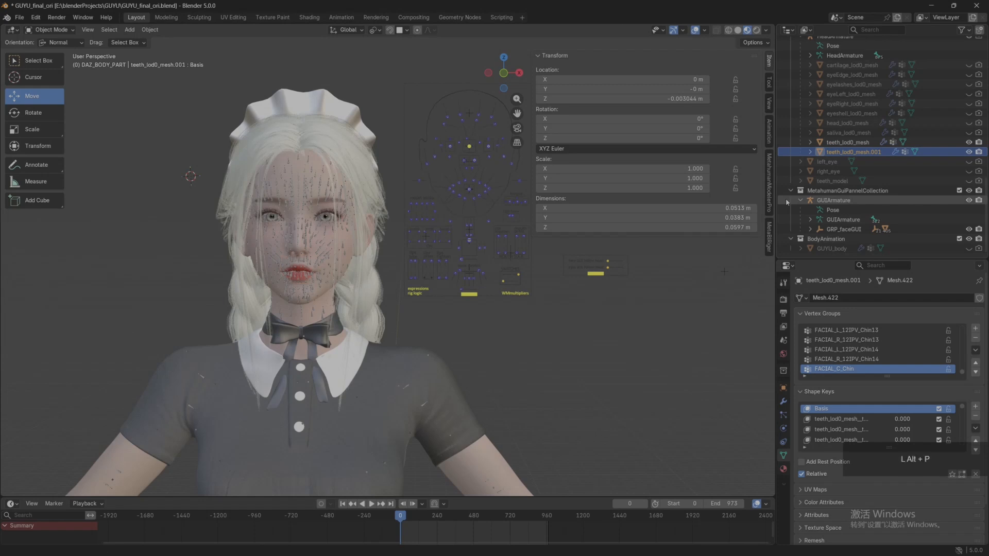
pyautogui.scroll(3, 844, 185)
pyautogui.click(847, 181)
pyautogui.click(846, 191)
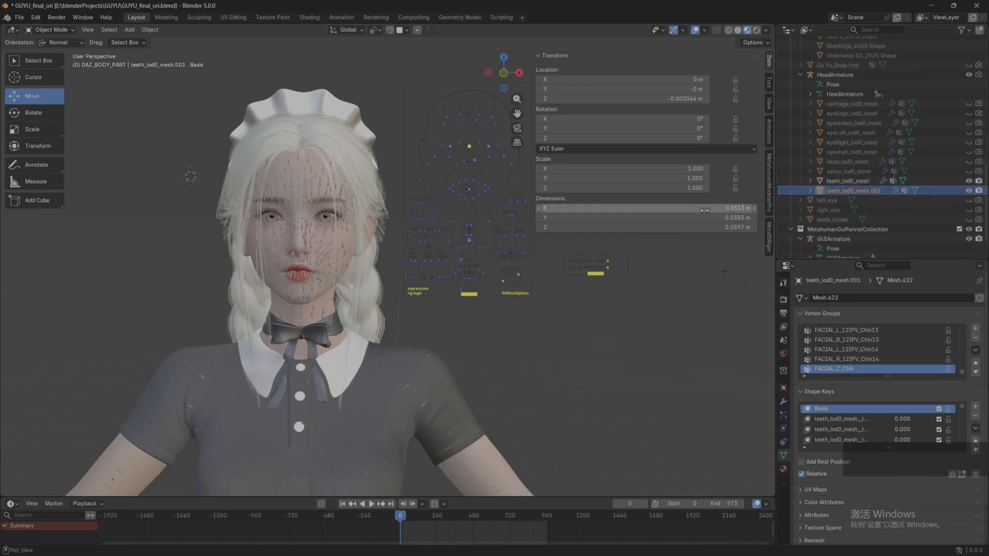
pyautogui.hotkey('alt', 'p')
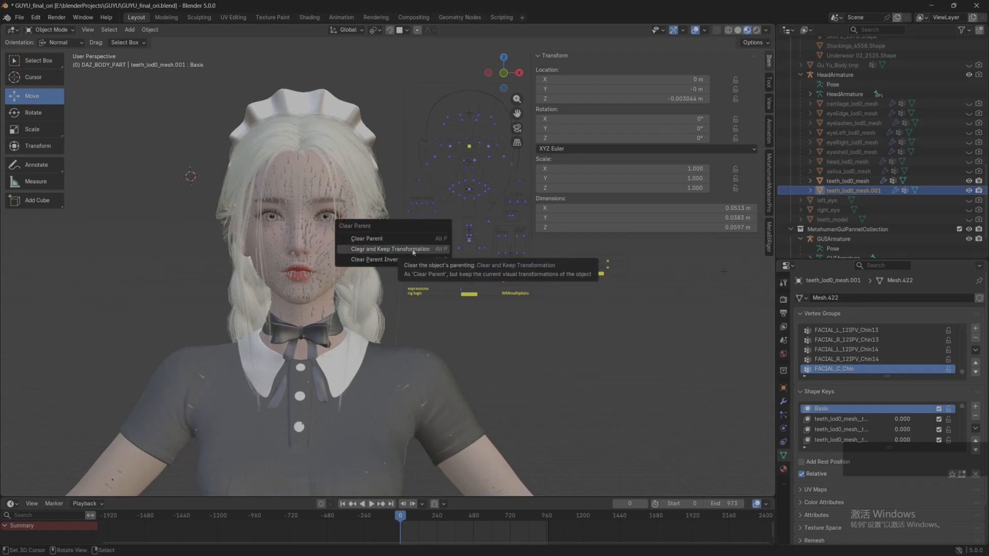
pyautogui.click(406, 249)
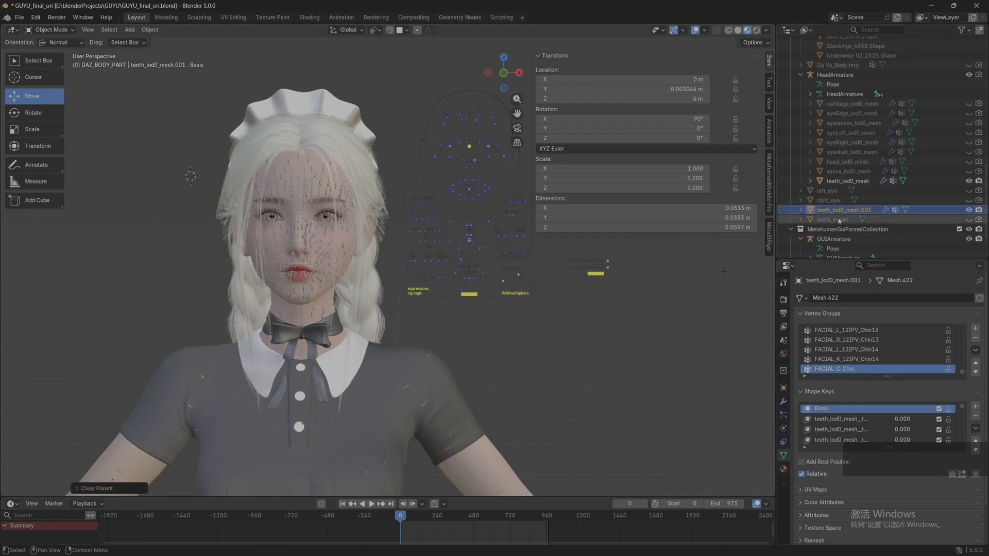
# Step: Apply the location of the unparented teeth duplicate and hide the original teeth_lod0_mesh
pyautogui.click(835, 212)
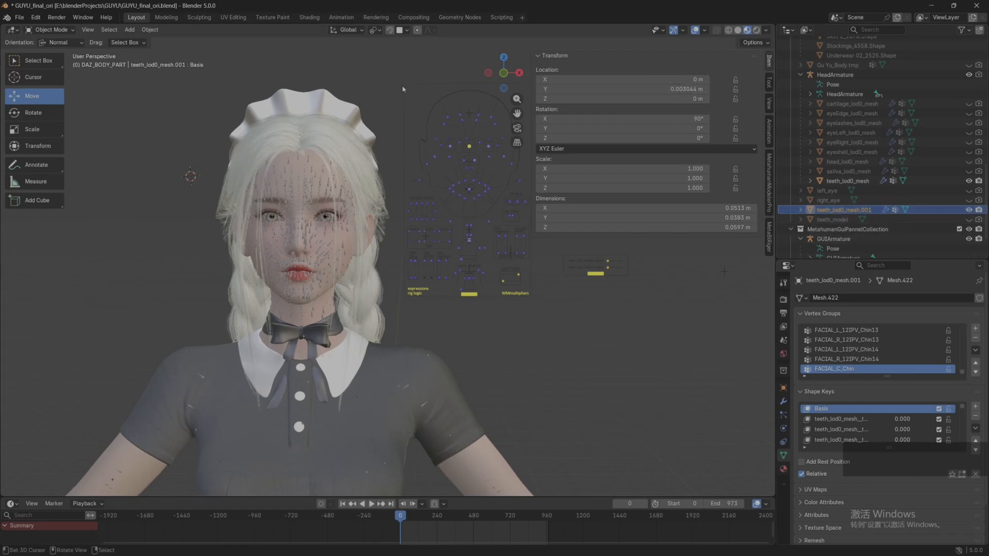
pyautogui.click(150, 29)
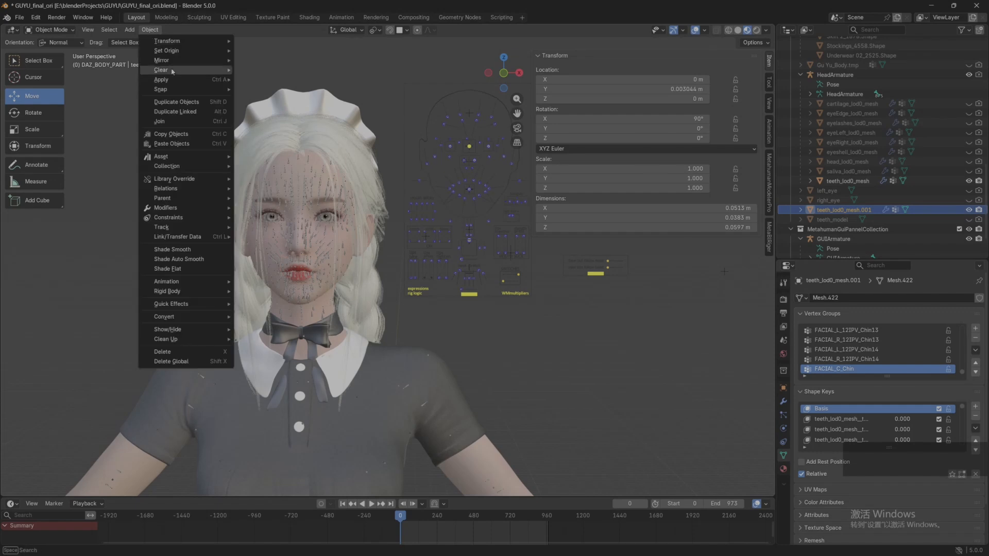
pyautogui.moveTo(173, 61)
pyautogui.moveTo(167, 80)
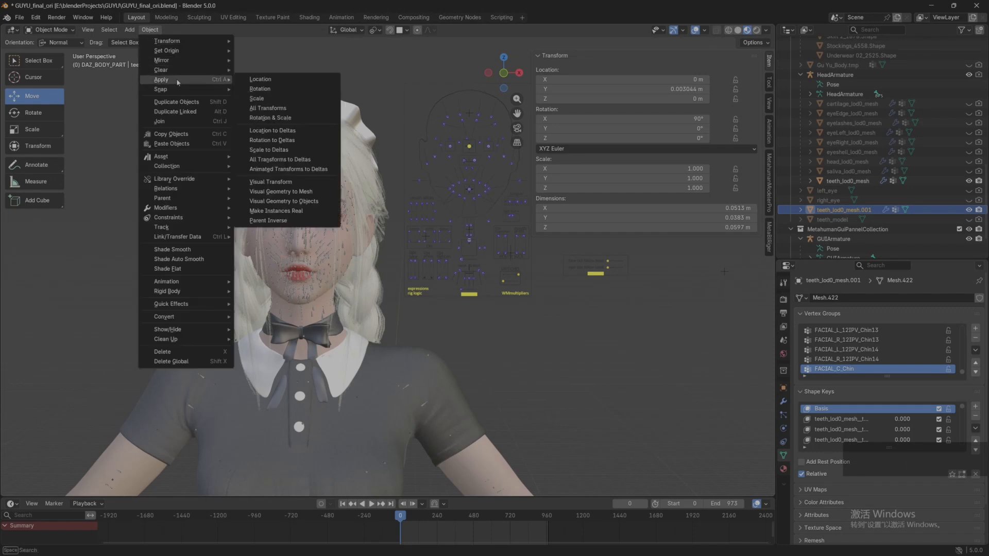
pyautogui.click(289, 80)
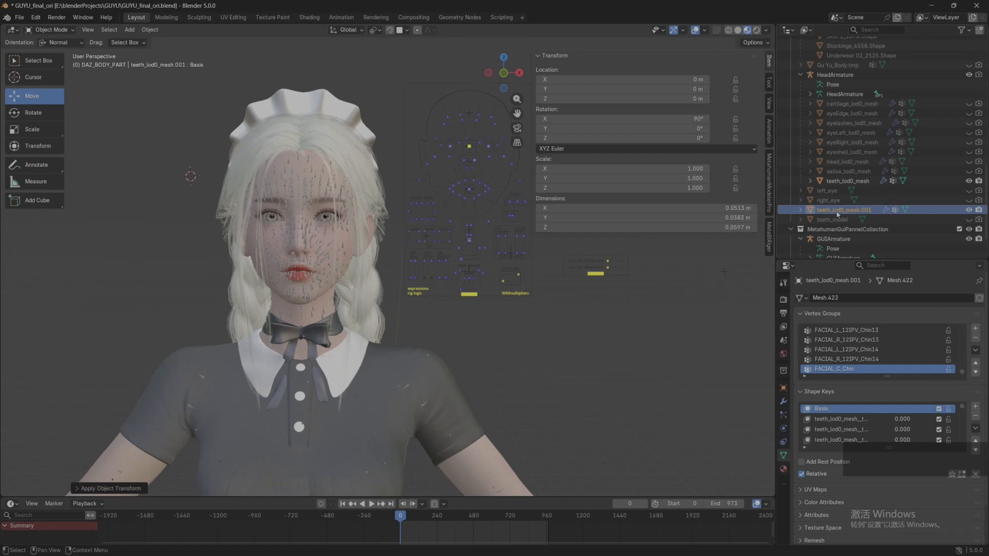
pyautogui.click(968, 180)
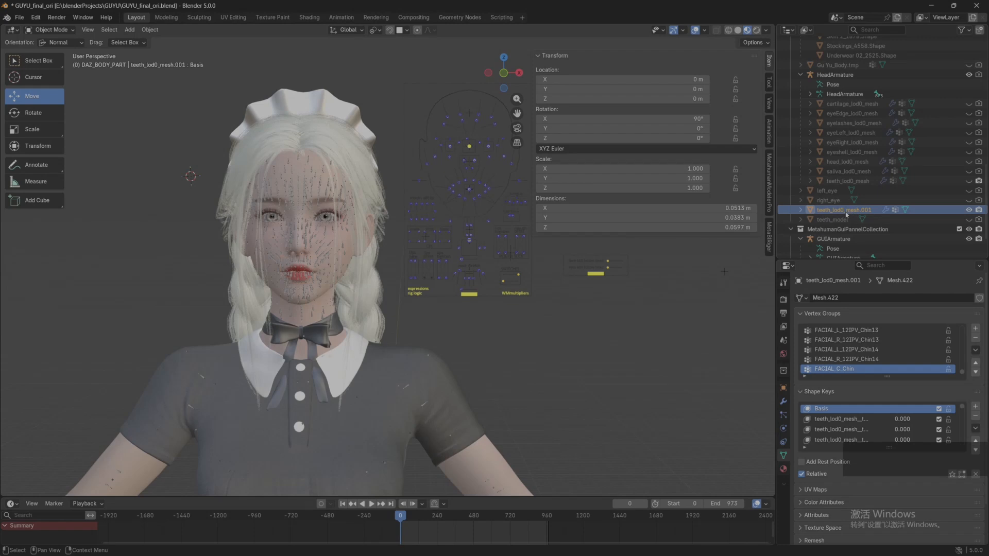
# Step: Replace the object in the teeth mesh slot with the duplicate teeth_lod0_mesh.001
pyautogui.click(768, 235)
pyautogui.scroll(-3, 689, 290)
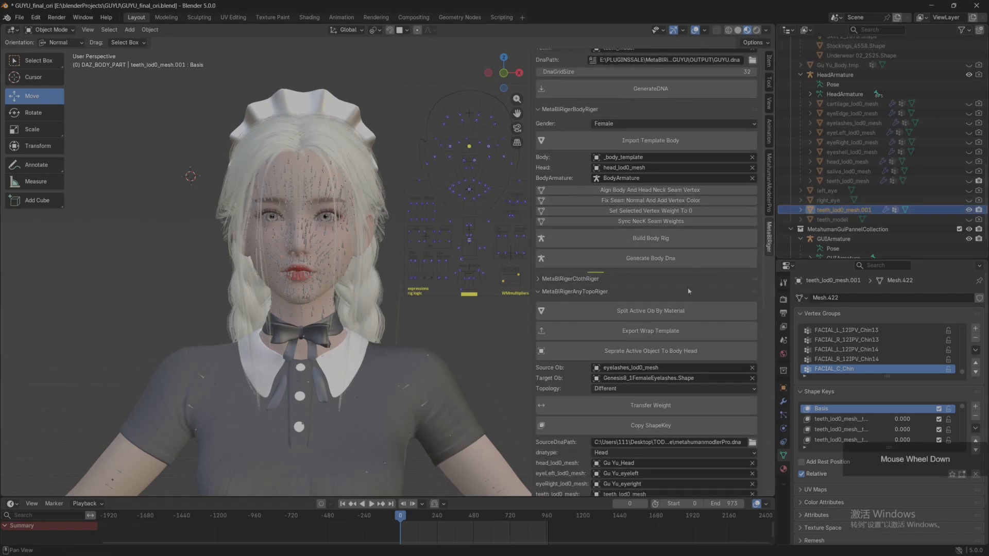
pyautogui.scroll(-5, 687, 293)
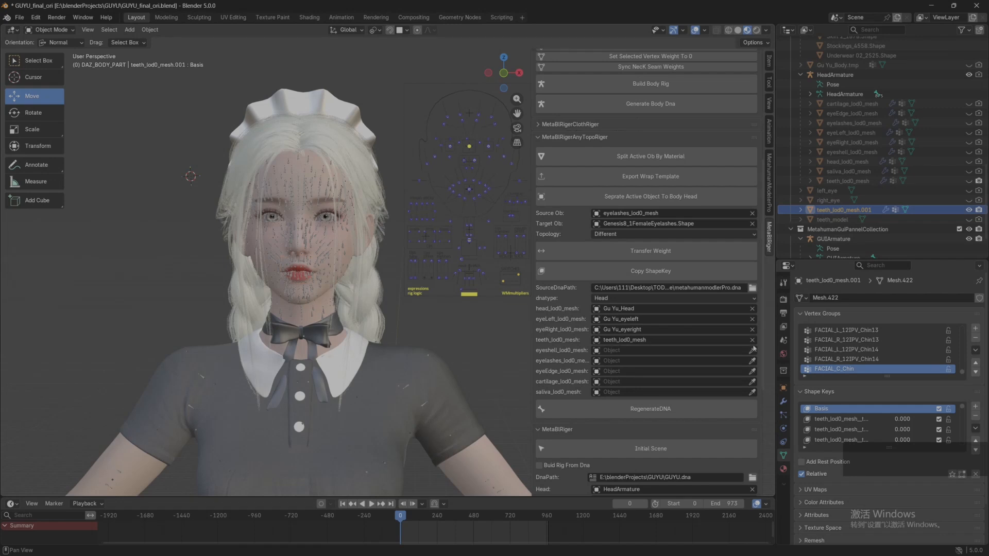
pyautogui.hotkey('ctrl', 'v')
# Step: Examine Female 8_1 Tear.Shape around the eyes in solid shading, with the full mesh slot names readable
pyautogui.scroll(10, 844, 158)
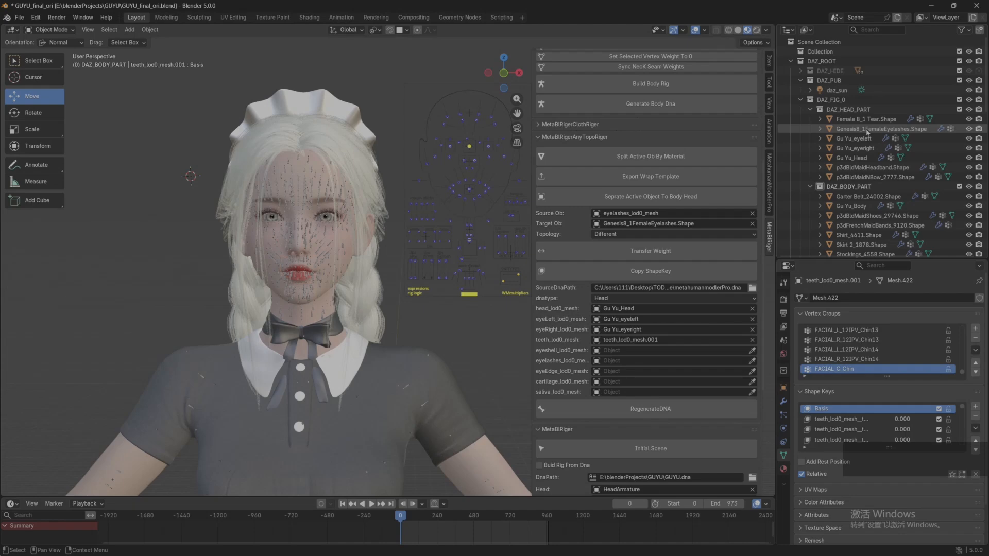
pyautogui.click(867, 131)
pyautogui.scroll(5, 340, 247)
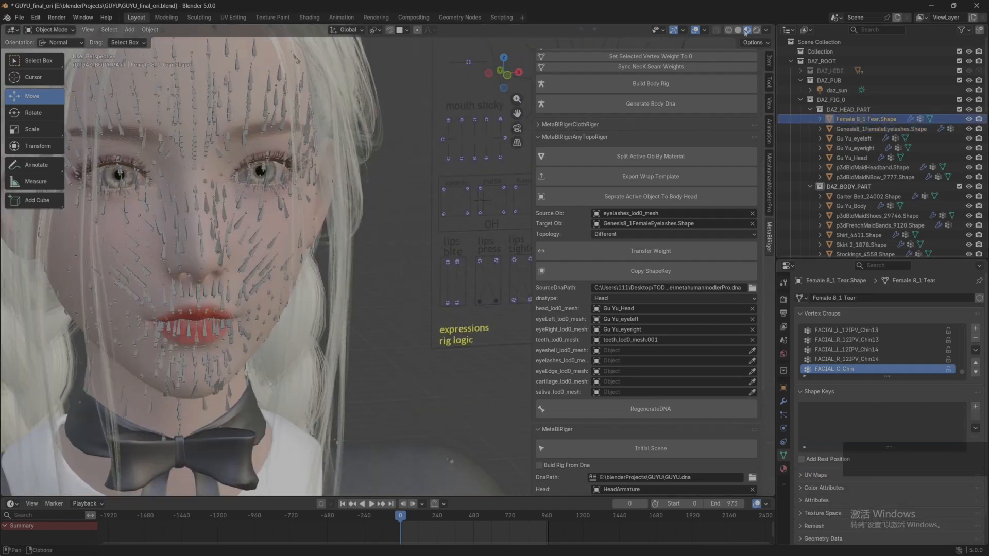
pyautogui.click(738, 30)
pyautogui.scroll(4, 309, 232)
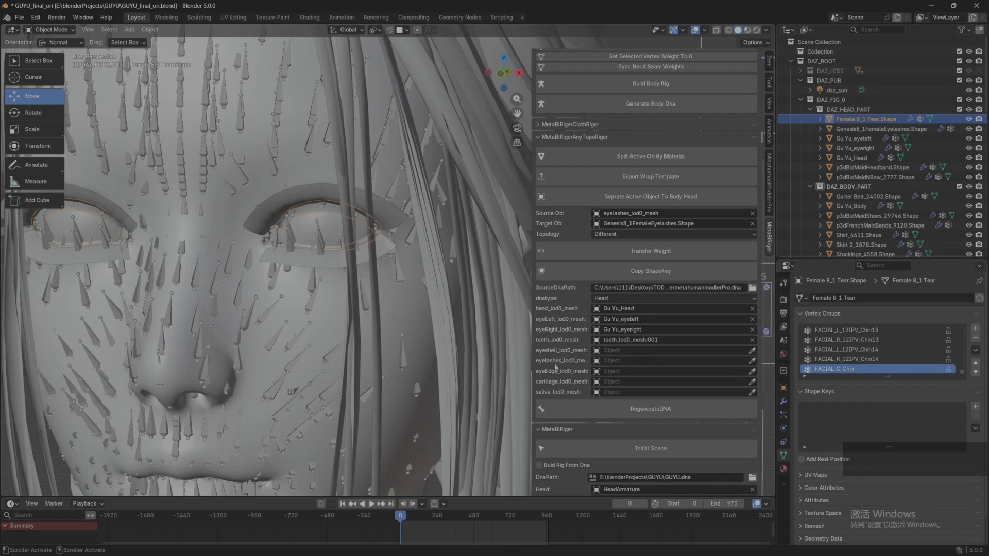
pyautogui.moveTo(532, 355); pyautogui.dragTo(519, 356)
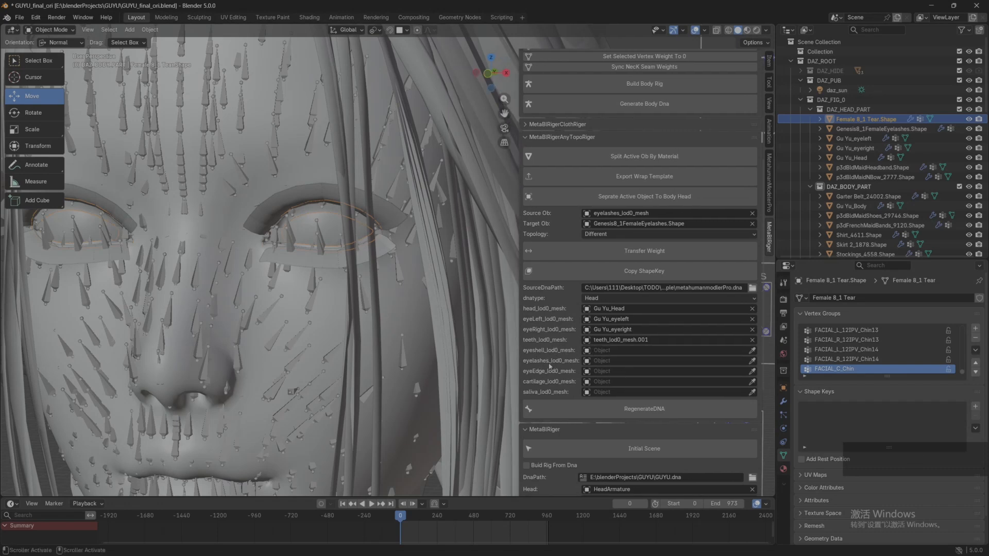
# Step: Assign Genesis8_1FemaleEyelashes.Shape to the eyelashes mesh slot and Female 8_1 Tear.Shape to the eyeEdge mesh slot
pyautogui.click(752, 362)
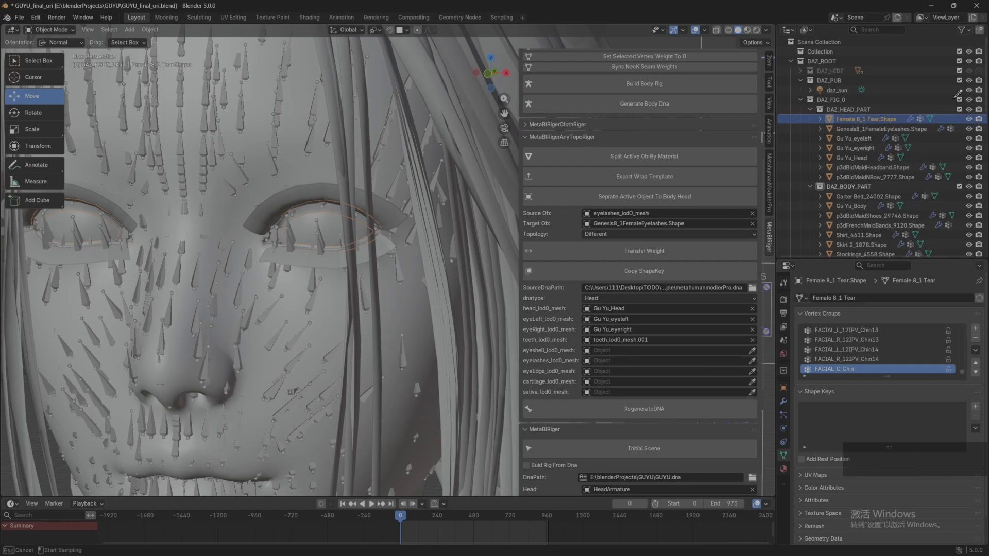
pyautogui.click(877, 120)
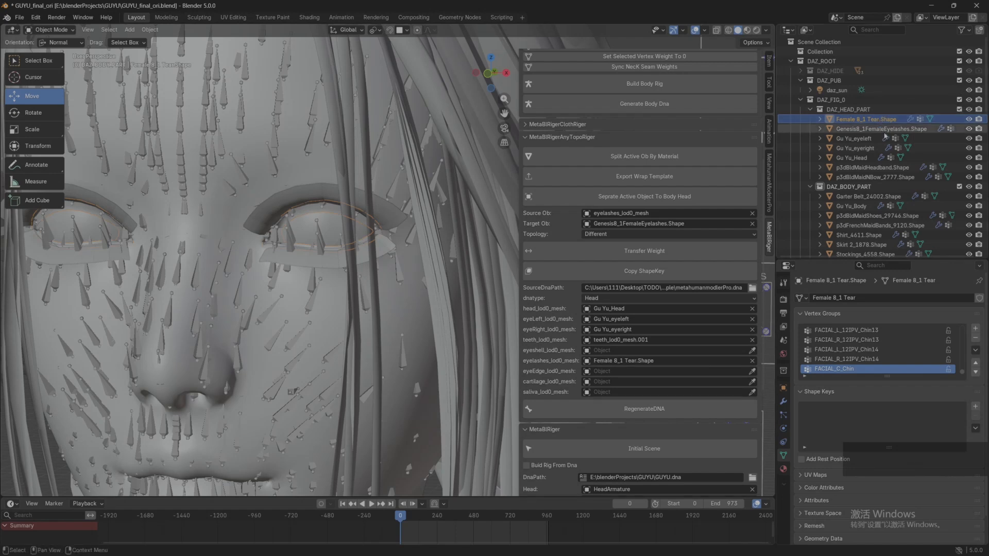
pyautogui.click(751, 361)
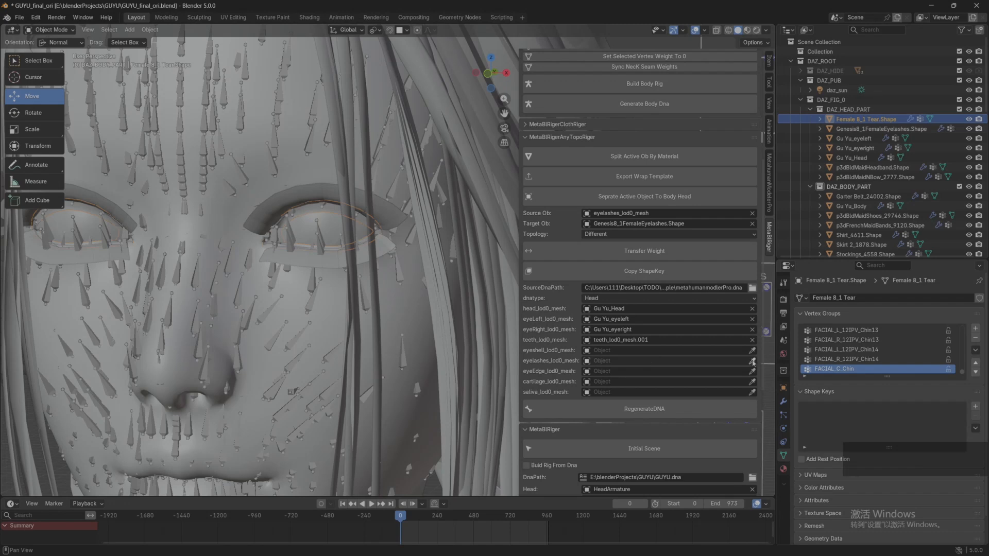
pyautogui.click(877, 130)
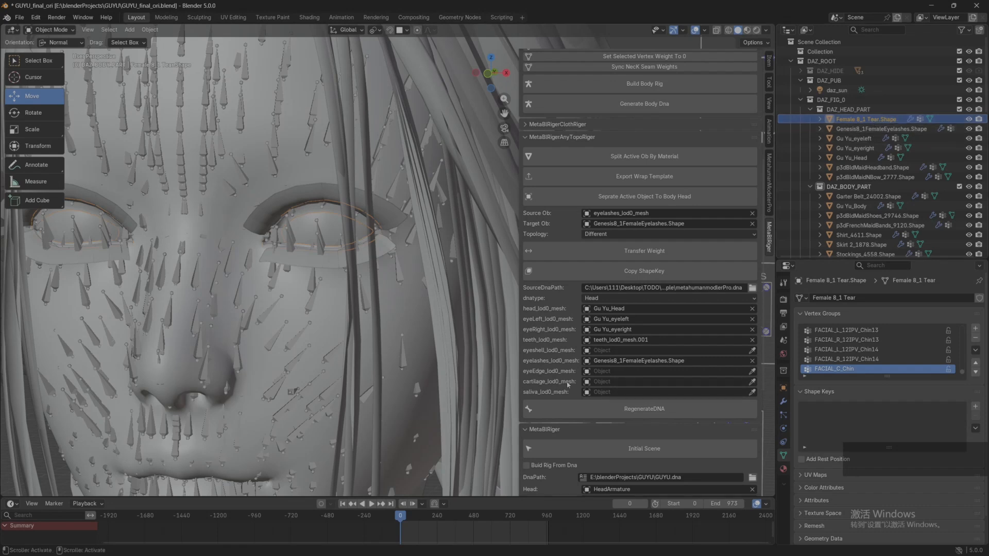
pyautogui.click(752, 372)
pyautogui.click(870, 119)
# Step: Regenerate the head DNA as custom_topo_head.dna in the MetahumanModelerProSample folder inside the desktop's TODO folder
pyautogui.click(643, 409)
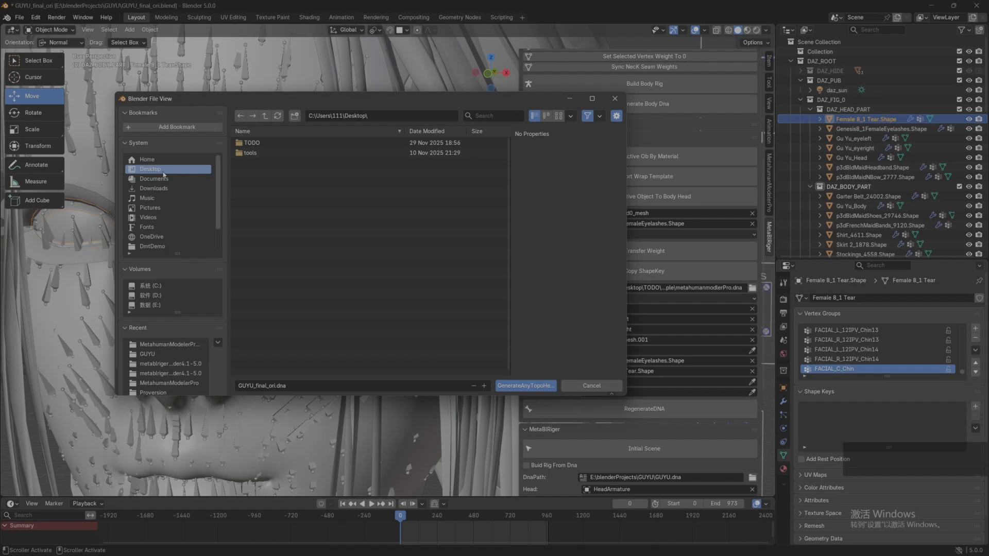
pyautogui.doubleClick(268, 142)
pyautogui.doubleClick(280, 165)
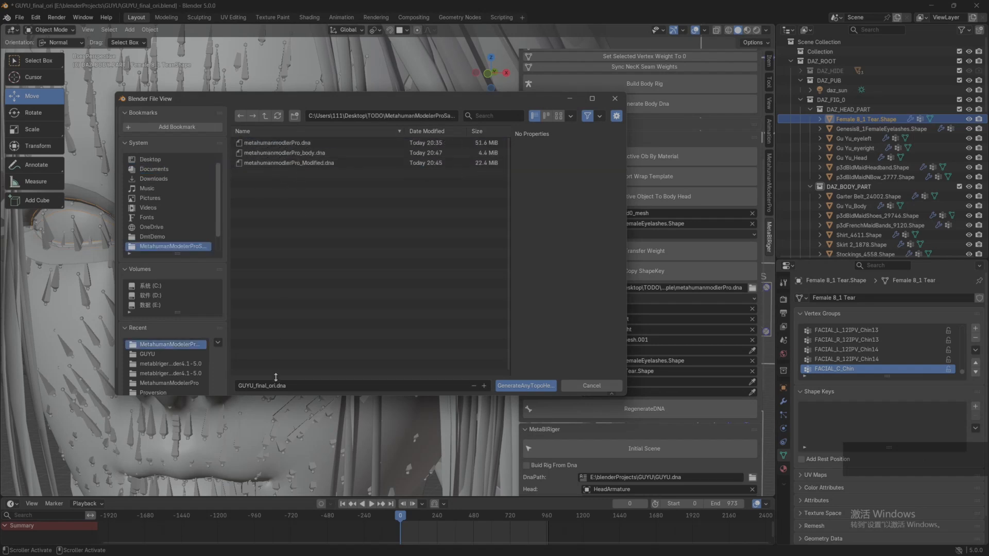
pyautogui.click(261, 385)
pyautogui.moveTo(276, 386); pyautogui.dragTo(223, 379)
pyautogui.press('BackSpace')
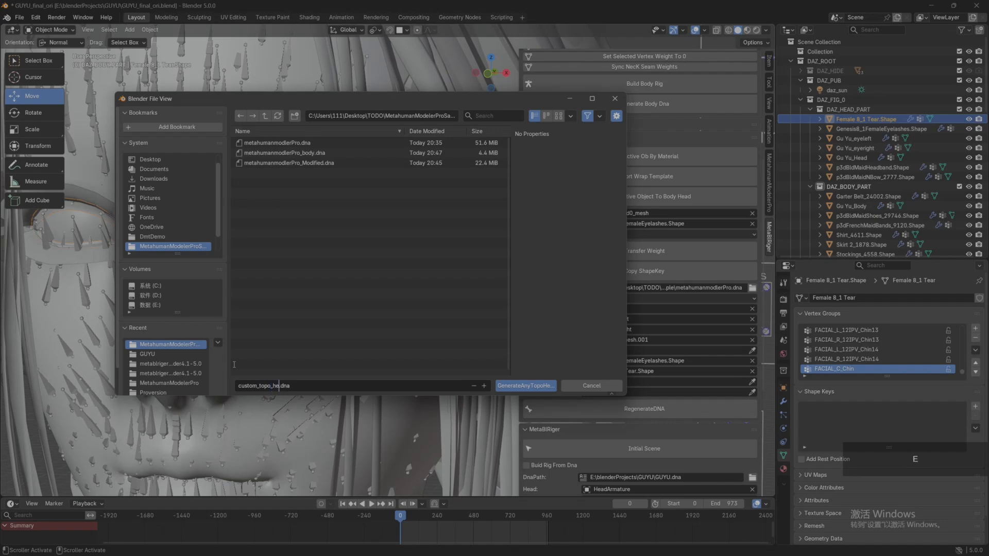
pyautogui.click(525, 385)
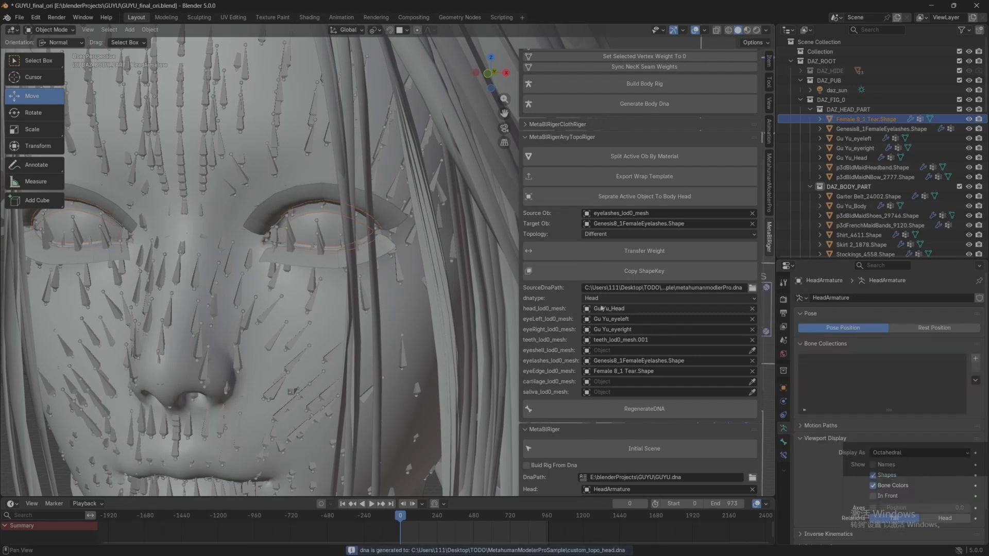
# Step: Set the DNA type to Body and use metahumanmodlerPro_body.dna as the source DNA file
pyautogui.click(615, 299)
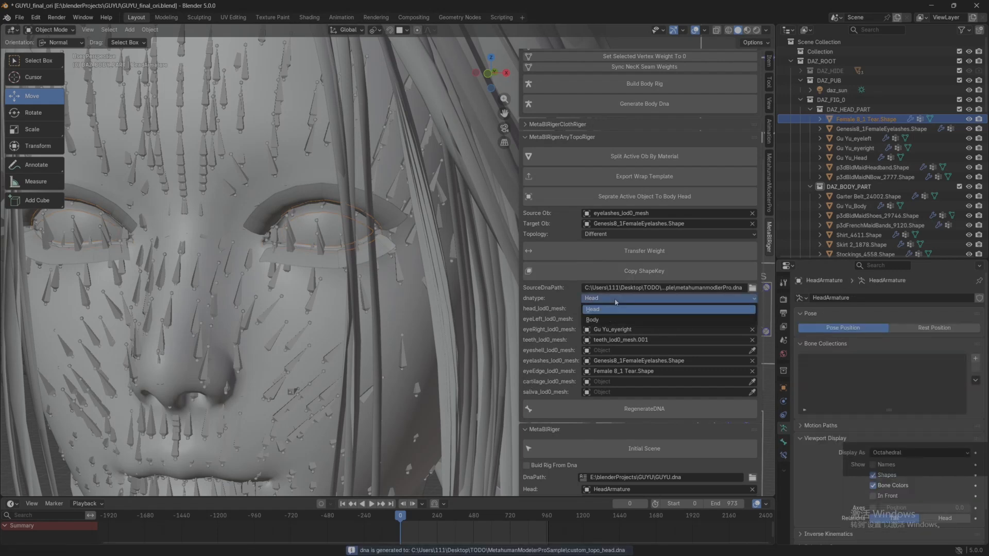
pyautogui.click(597, 320)
pyautogui.click(752, 287)
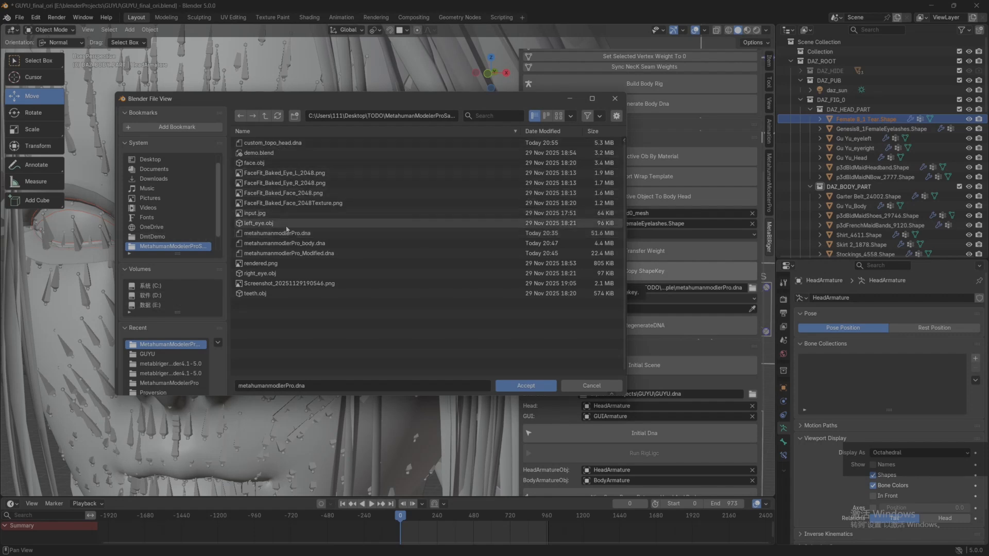
pyautogui.click(309, 243)
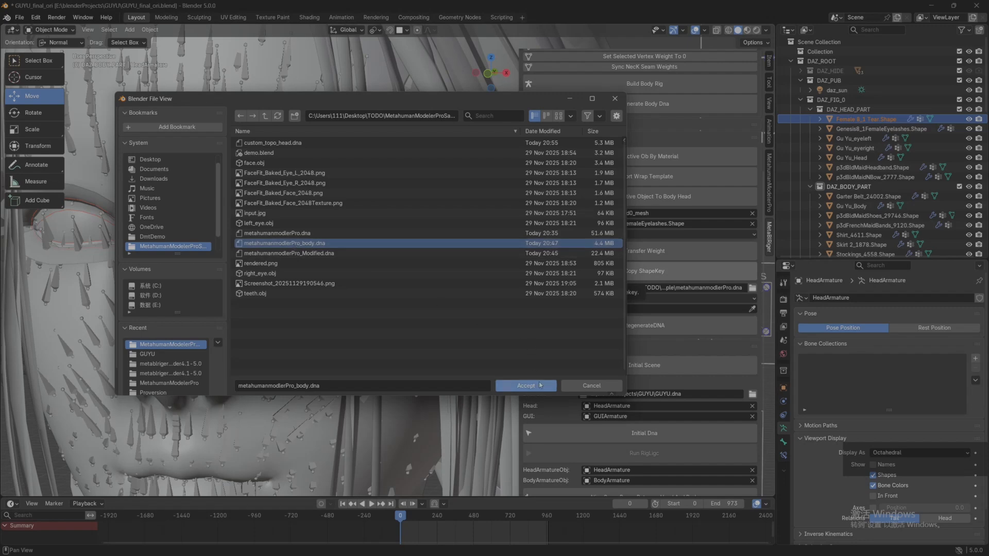
pyautogui.click(521, 386)
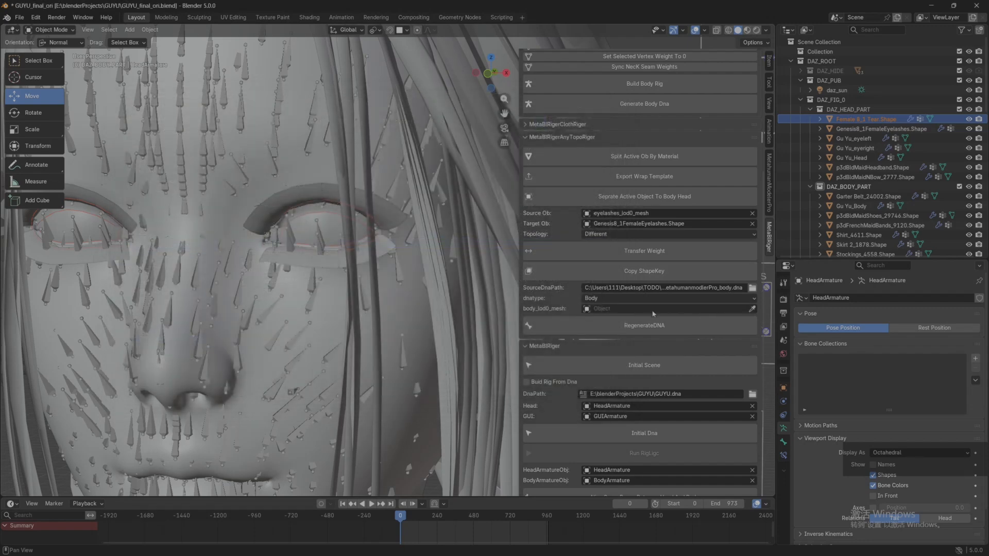
# Step: Assign Gu Yu_Body to the body mesh slot and regenerate the body DNA as custom_topo_body.dna in the same folder
pyautogui.click(752, 309)
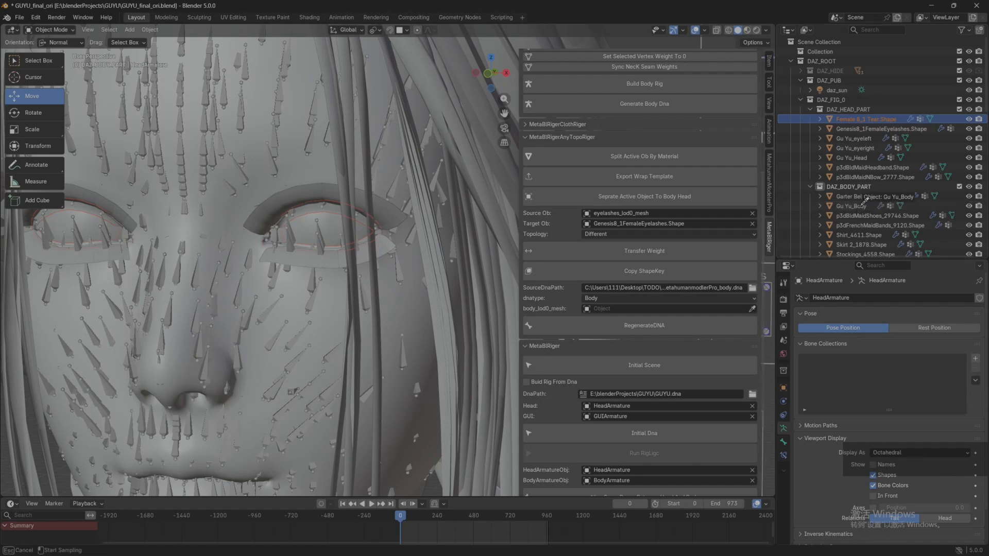
pyautogui.click(852, 206)
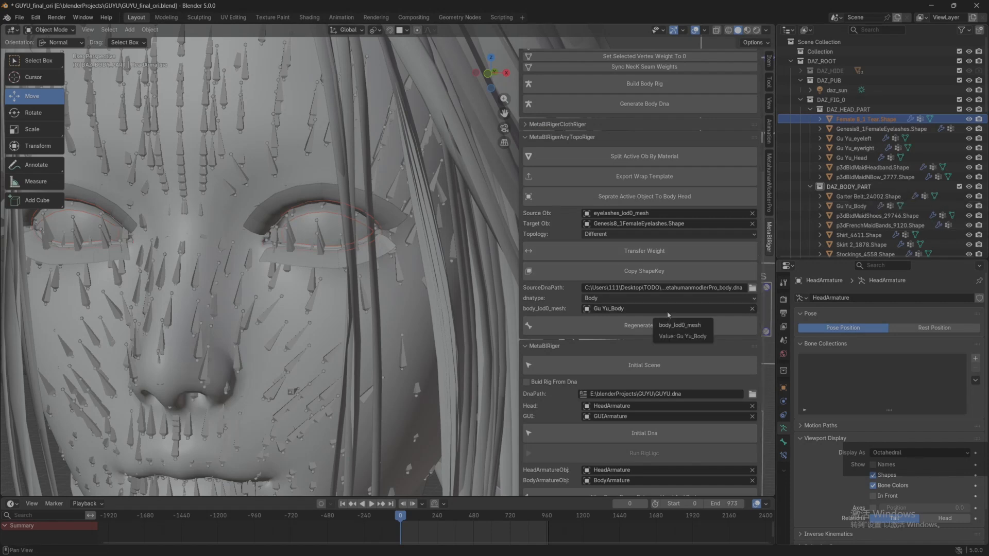
pyautogui.scroll(-2, 291, 279)
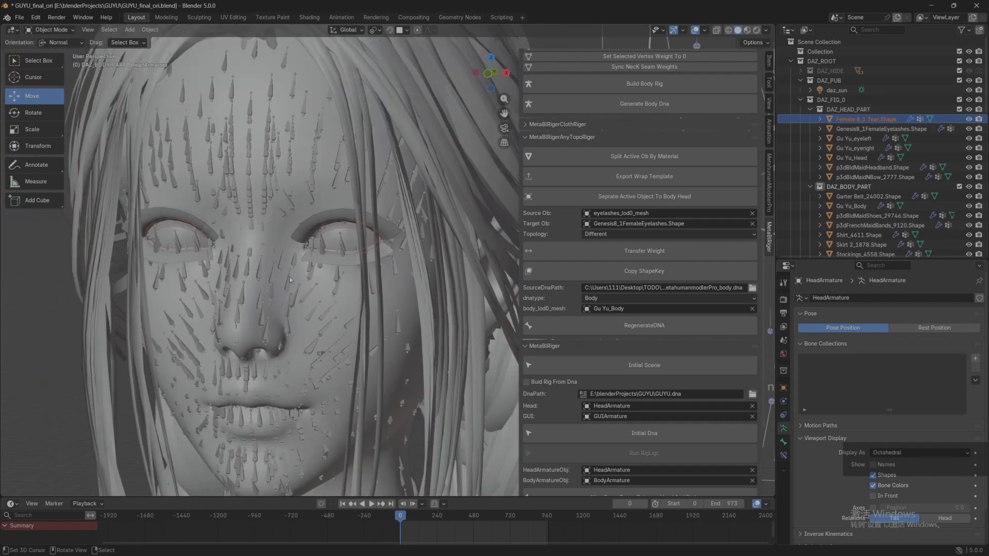
pyautogui.scroll(-5, 883, 176)
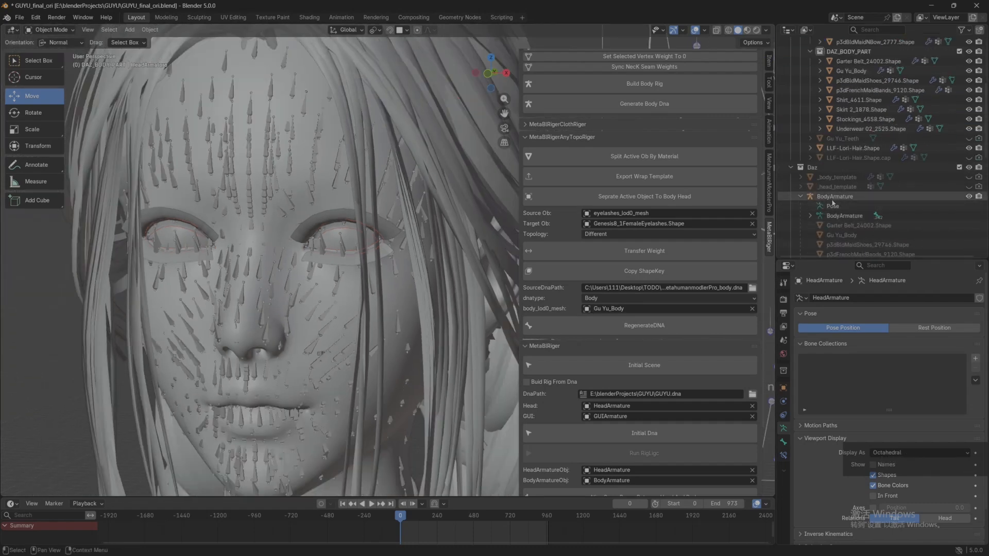
pyautogui.scroll(-4, 836, 201)
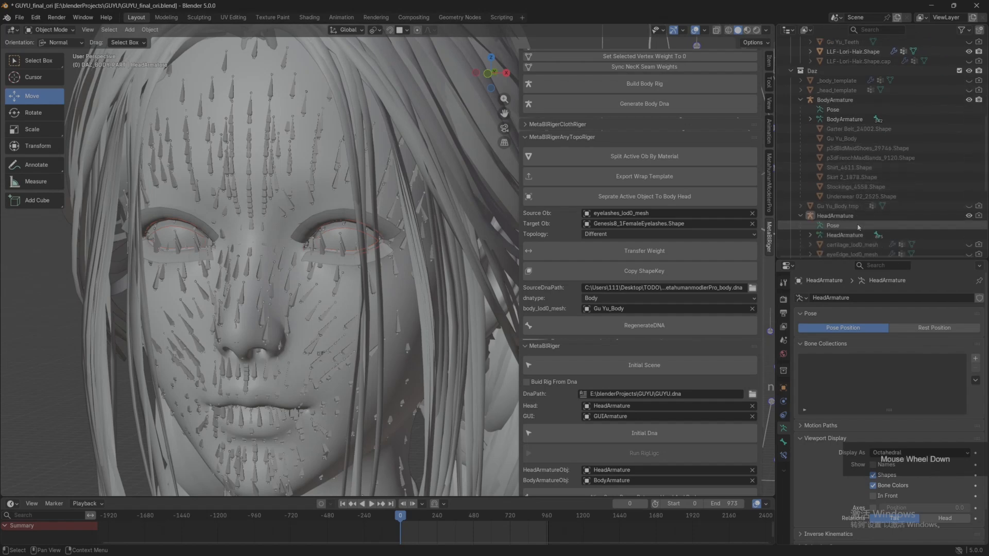
pyautogui.click(657, 330)
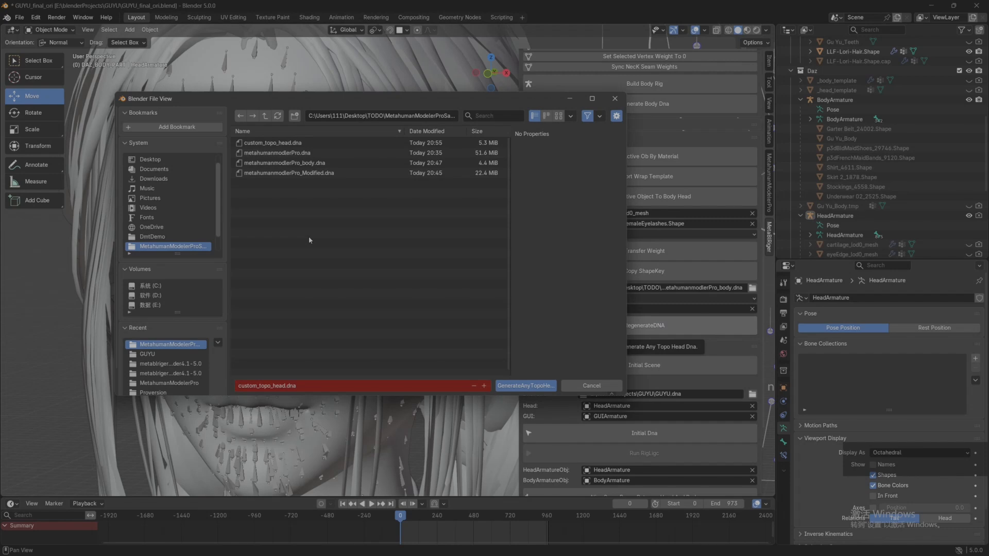
pyautogui.click(270, 386)
pyautogui.click(284, 386)
pyautogui.press('Return')
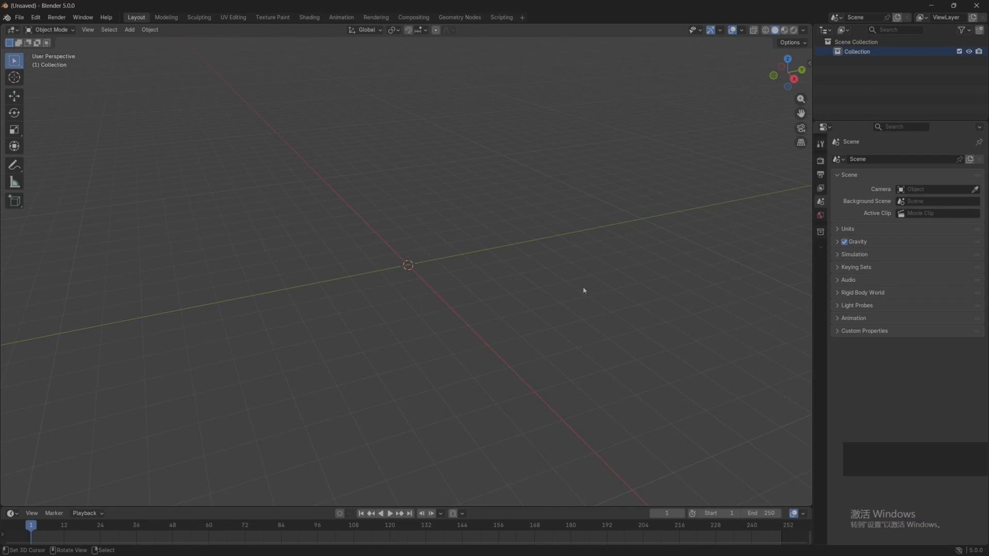
# Step: Initialize the new empty scene with MetaBlRiger
pyautogui.press('n')
pyautogui.click(805, 216)
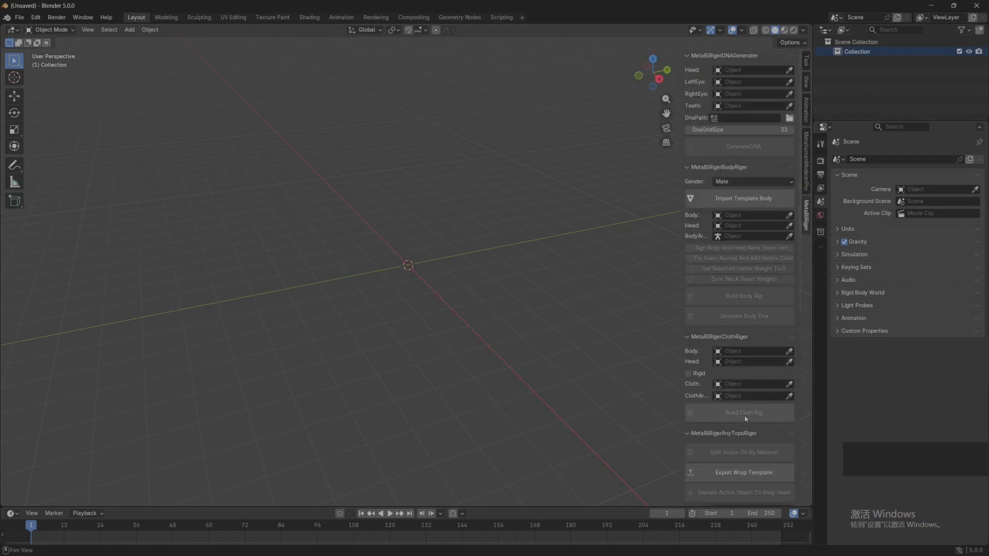
pyautogui.scroll(-5, 759, 403)
pyautogui.scroll(-1, 756, 406)
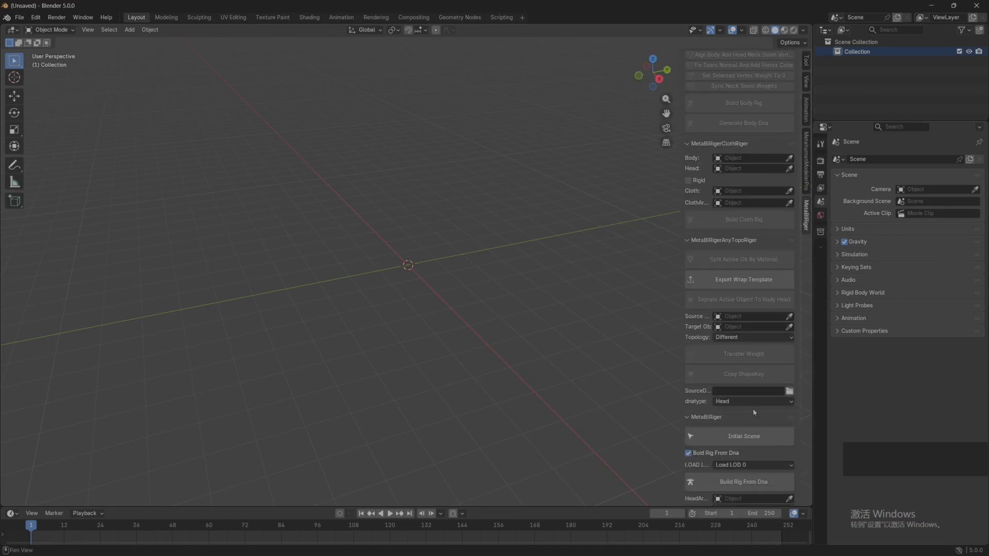
pyautogui.scroll(-4, 730, 419)
pyautogui.click(731, 359)
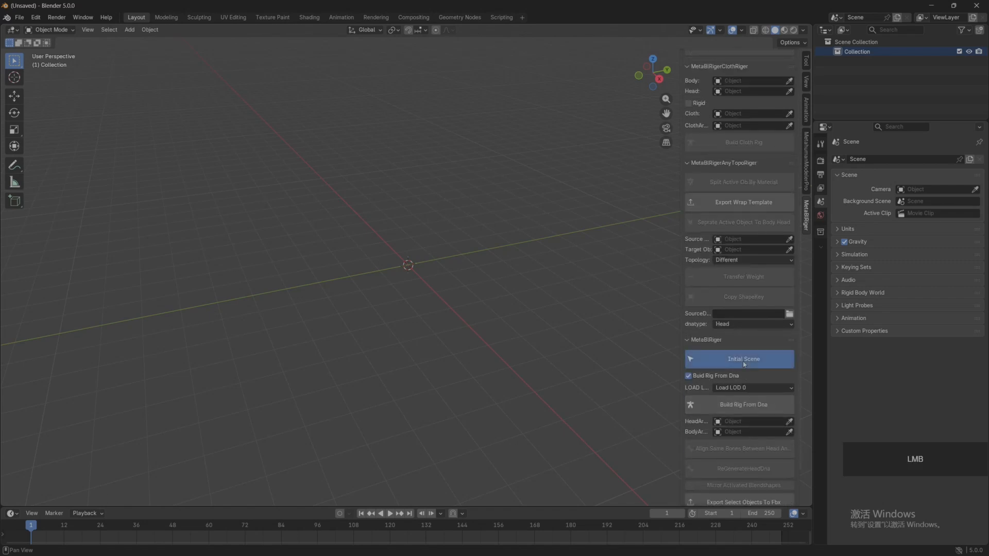
# Step: Build a rig from custom_topo_body.dna in the MetahumanModelerProSample folder inside the desktop's TODO folder, loading LOD 0
pyautogui.scroll(-1, 726, 407)
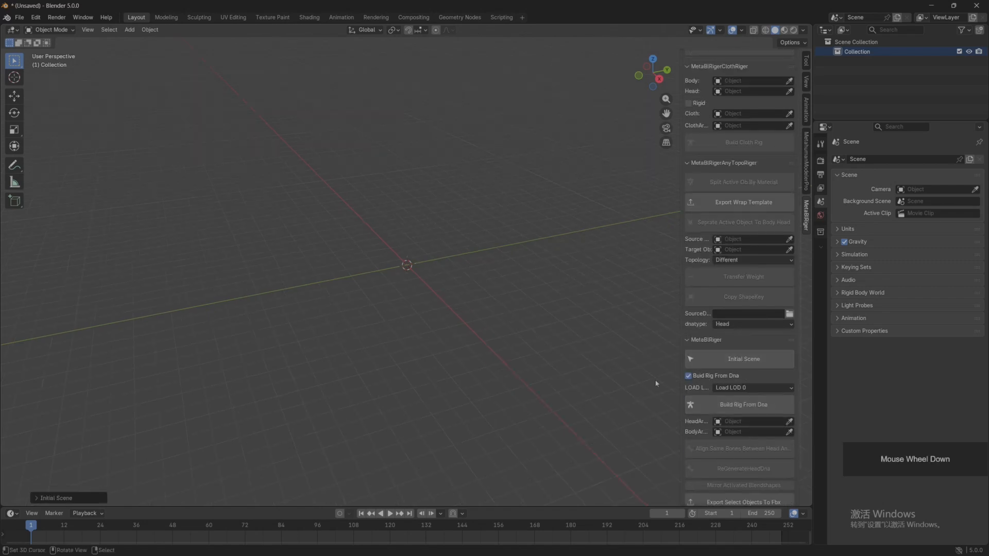
pyautogui.click(736, 406)
pyautogui.click(155, 169)
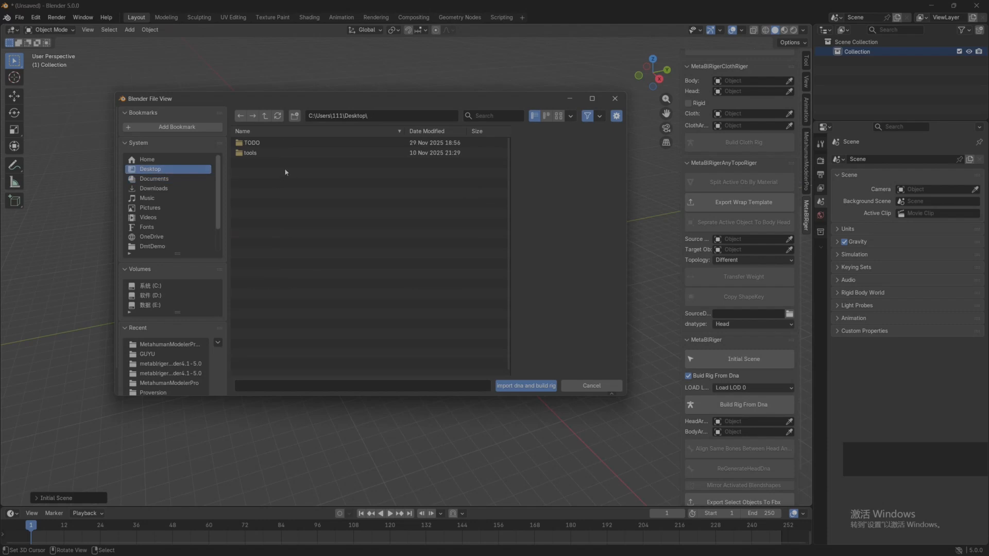
pyautogui.click(252, 142)
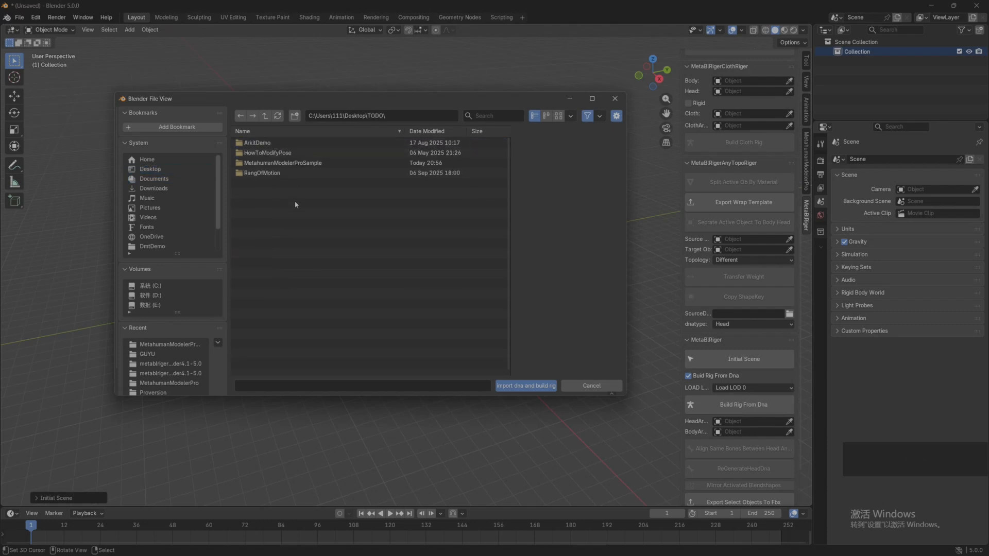
pyautogui.click(277, 163)
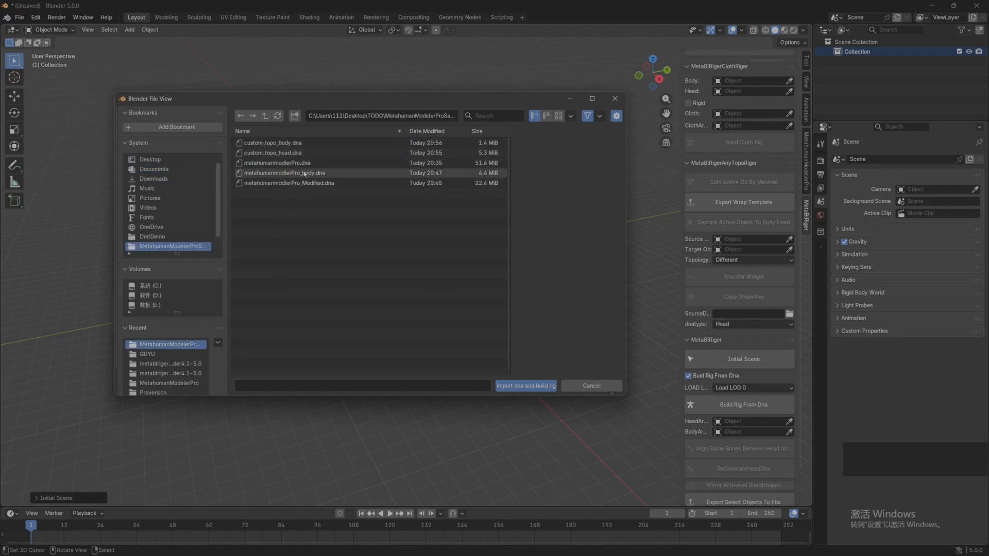
pyautogui.click(291, 143)
pyautogui.click(526, 385)
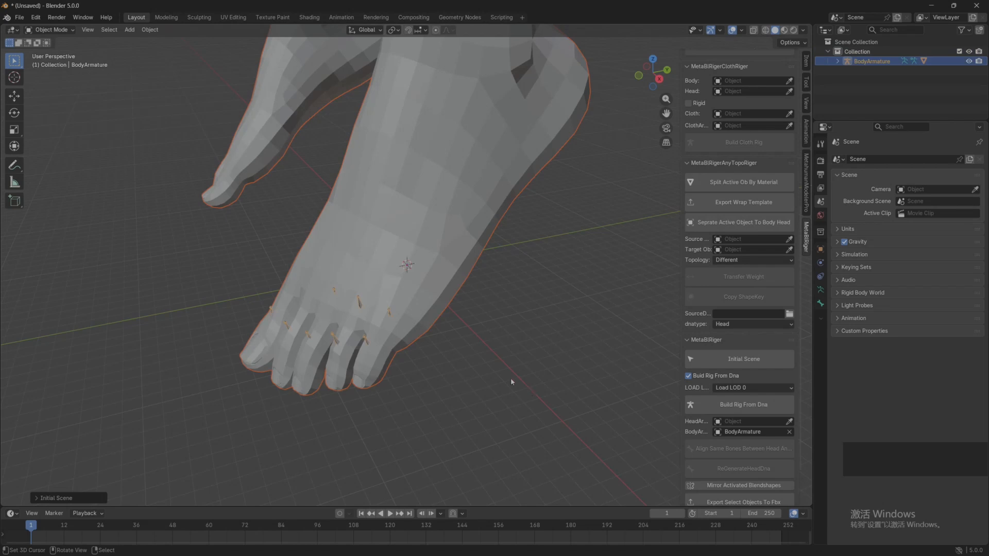
# Step: Examine the imported body mesh and its custom topology in Edit Mode, ending back in Object Mode
pyautogui.scroll(-7, 460, 337)
pyautogui.keyDown('shift'); pyautogui.moveTo(443, 211); pyautogui.dragTo(429, 376, button='middle'); pyautogui.keyUp('shift')
pyautogui.moveTo(402, 329); pyautogui.dragTo(443, 304, button='middle')
pyautogui.keyDown('shift'); pyautogui.moveTo(420, 267); pyautogui.dragTo(446, 316, button='middle'); pyautogui.keyUp('shift')
pyautogui.scroll(5, 427, 283)
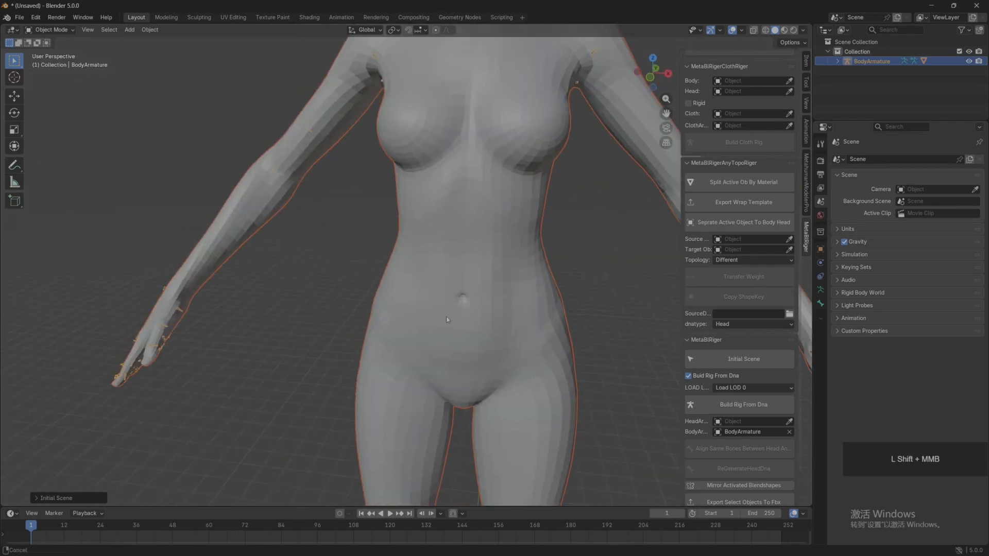
pyautogui.scroll(-5, 447, 319)
pyautogui.rightClick(437, 263)
pyautogui.press('Tab')
pyautogui.scroll(5, 427, 263)
pyautogui.moveTo(399, 269)
pyautogui.mouseDown(button='middle')
pyautogui.moveTo(433, 329)
pyautogui.moveTo(392, 257)
pyautogui.mouseUp(button='middle')
pyautogui.scroll(-6, 371, 242)
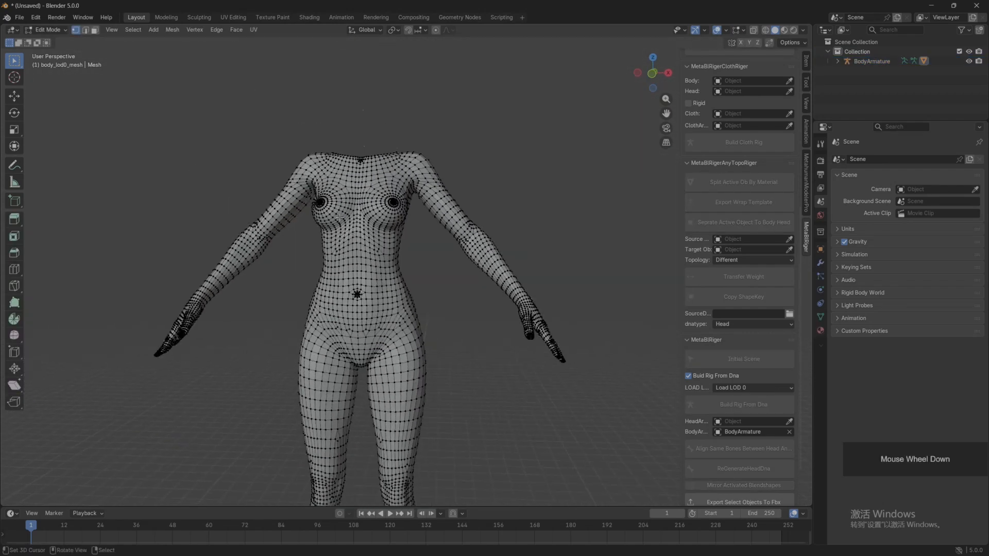
pyautogui.keyDown('shift'); pyautogui.moveTo(357, 230); pyautogui.dragTo(433, 281, button='middle'); pyautogui.keyUp('shift')
pyautogui.scroll(4, 382, 216)
pyautogui.moveTo(433, 281); pyautogui.dragTo(381, 291, button='middle')
pyautogui.scroll(-5, 350, 256)
pyautogui.scroll(5, 381, 269)
pyautogui.scroll(-5, 381, 291)
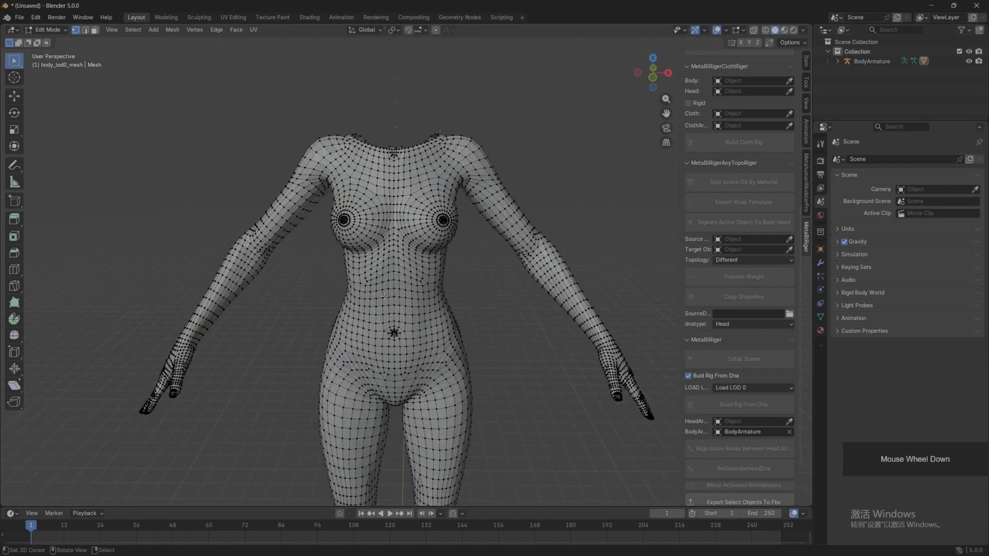
pyautogui.press('Tab')
pyautogui.scroll(-3, 401, 290)
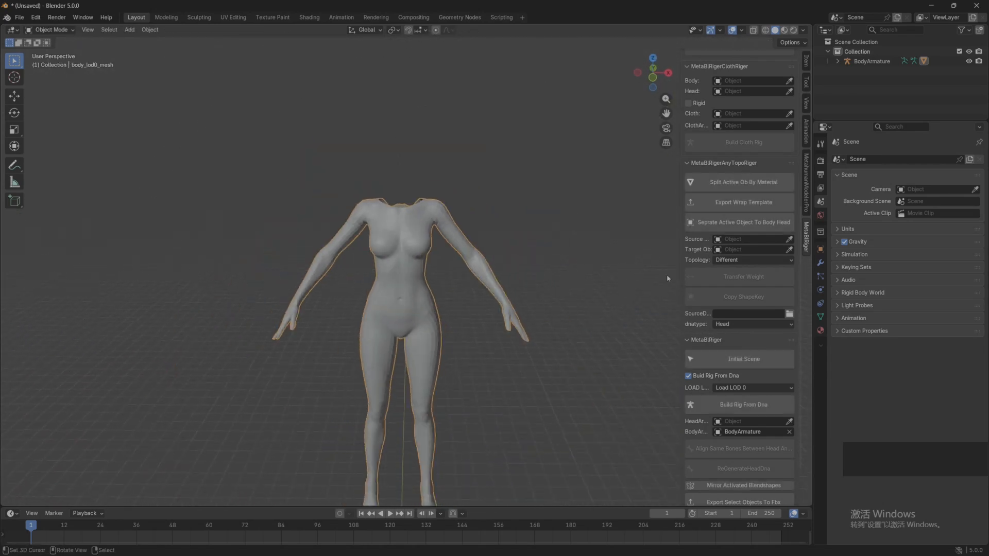
# Step: Build the head rig from custom_topo_head.dna, loading LOD 0
pyautogui.click(750, 405)
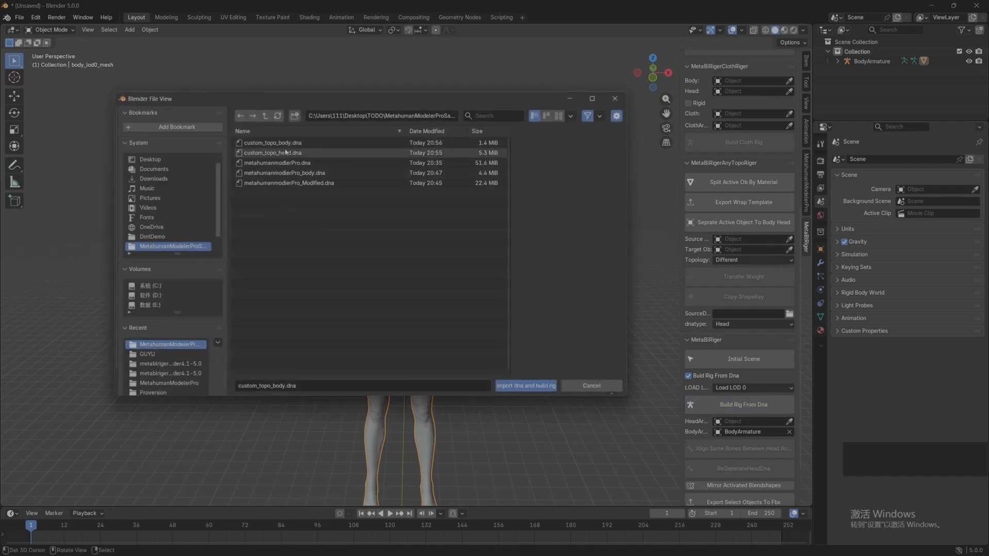
pyautogui.click(518, 385)
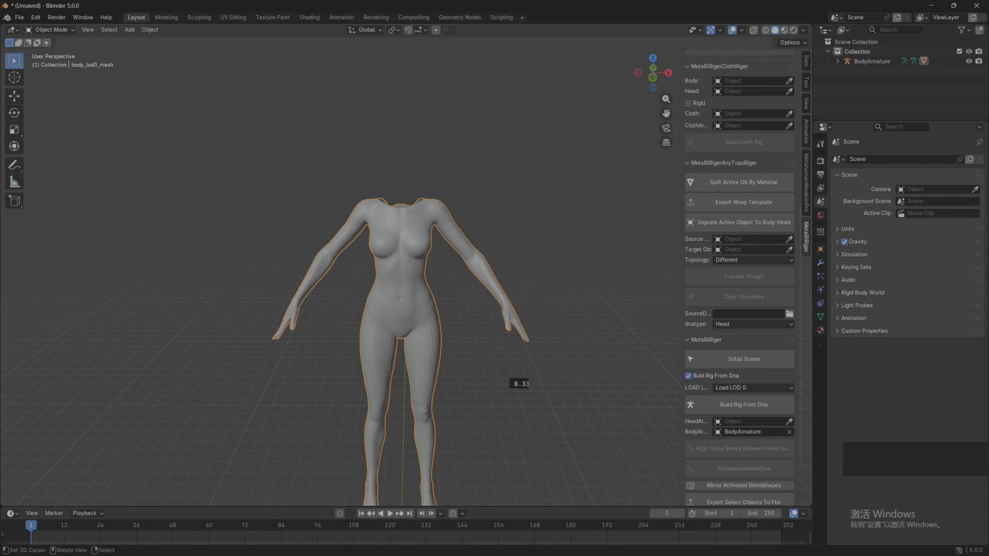
pyautogui.click(605, 259)
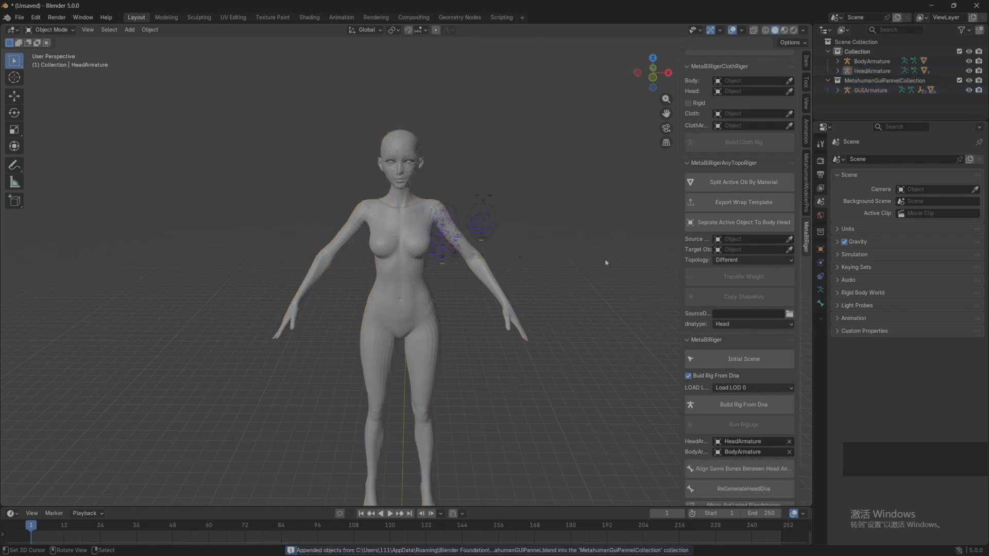
# Step: Move the GUIArmature facial control board up beside the character's head
pyautogui.click(870, 90)
pyautogui.press('g')
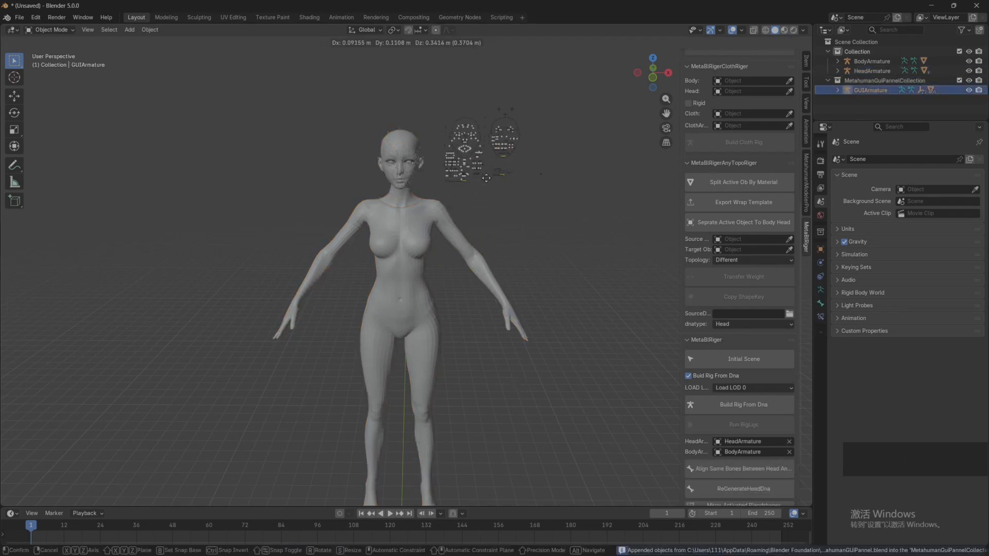
pyautogui.click(548, 268)
# Step: Switch the GUIArmature to Pose Mode to work with its facial controls
pyautogui.keyDown('shift'); pyautogui.scroll(5, 541, 258); pyautogui.keyUp('shift')
pyautogui.keyDown('shift'); pyautogui.moveTo(541, 257); pyautogui.dragTo(419, 335, button='middle'); pyautogui.keyUp('shift')
pyautogui.scroll(-4, 427, 397)
pyautogui.scroll(4, 419, 309)
pyautogui.keyDown('shift'); pyautogui.moveTo(418, 298); pyautogui.dragTo(385, 316, button='middle'); pyautogui.keyUp('shift')
pyautogui.scroll(4, 425, 332)
pyautogui.scroll(-4, 431, 316)
pyautogui.click(51, 30)
pyautogui.click(50, 62)
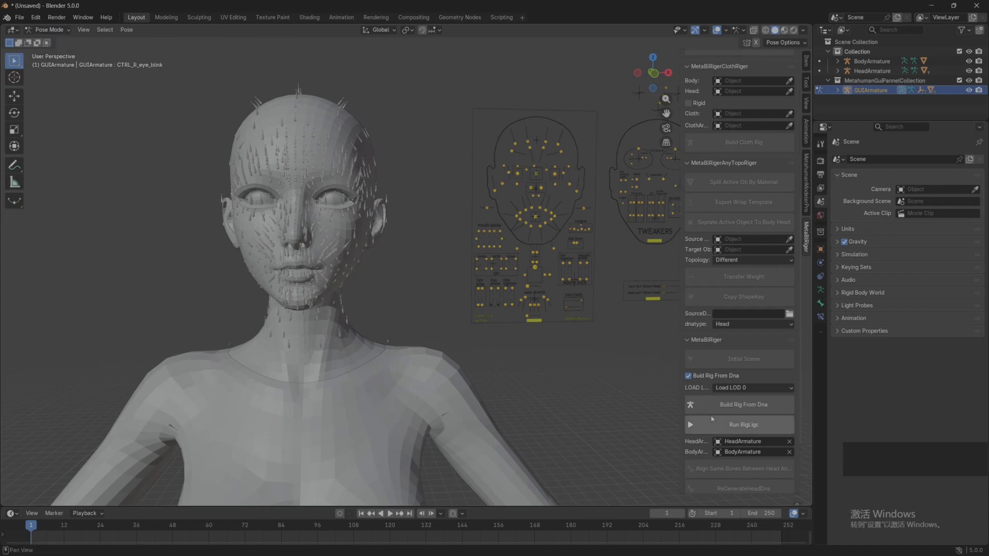
# Step: Start the rig logic and try lowering the CTRL_R_eye_blink and CTRL_L_eye_blink controls one at a time
pyautogui.press('g')
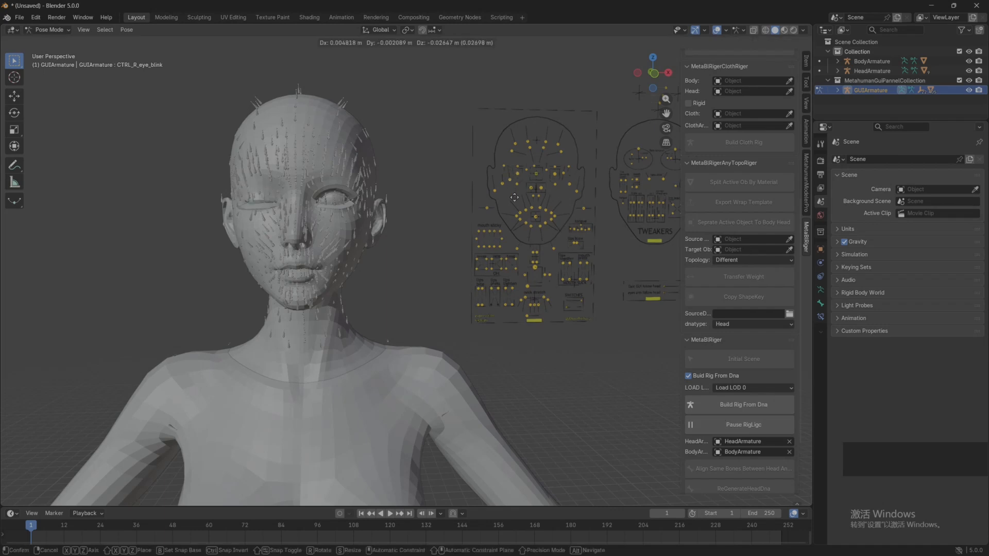
pyautogui.rightClick(535, 256)
pyautogui.press('g')
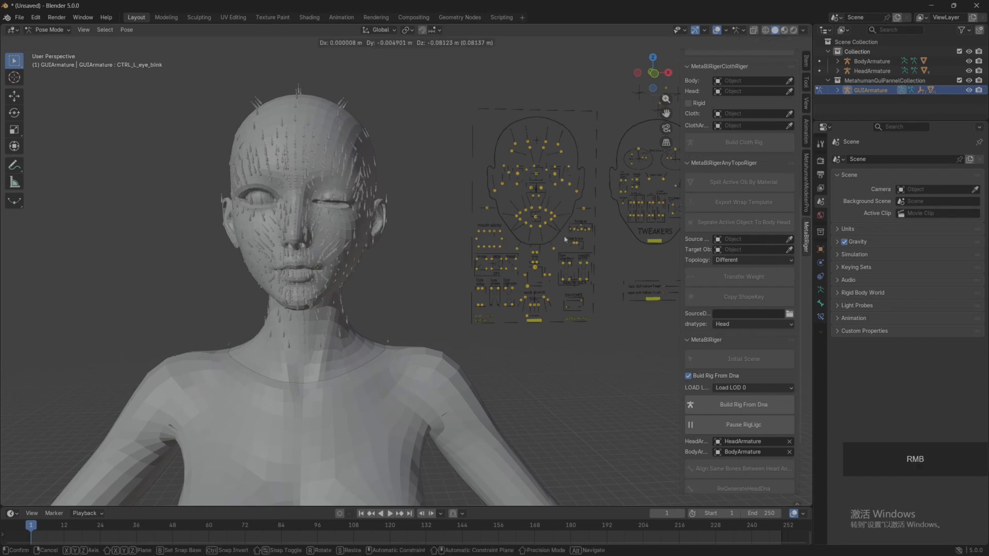
pyautogui.rightClick(565, 239)
# Step: Close both eyes by lowering the CTRL_L_eye_blink and CTRL_R_eye_blink controls
pyautogui.press('g')
pyautogui.click(500, 176)
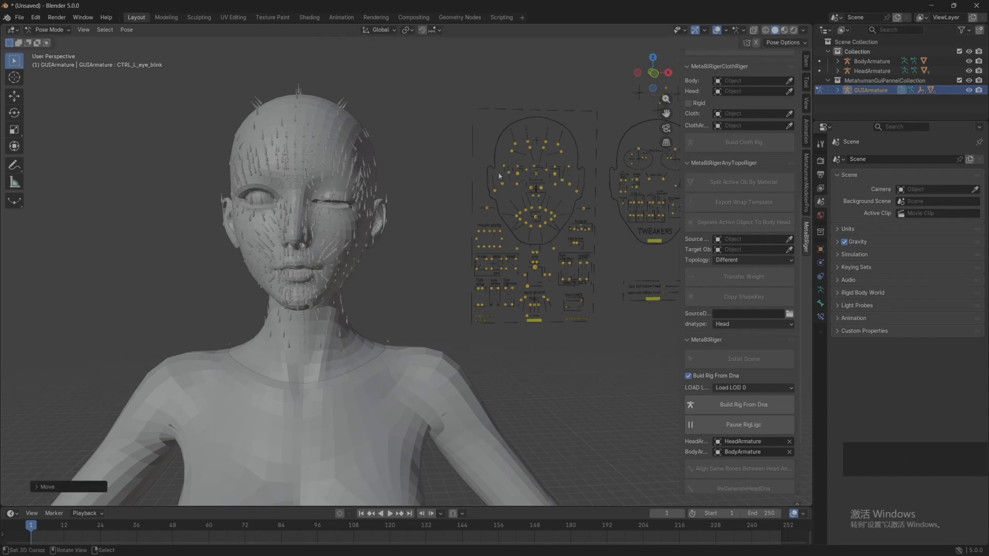
pyautogui.click(512, 174)
pyautogui.press('g')
pyautogui.click(517, 215)
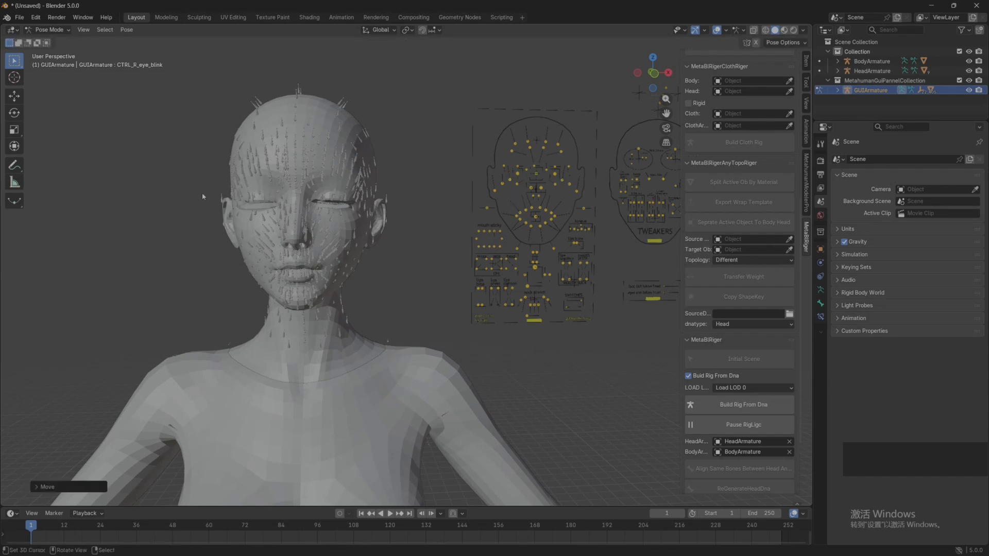
# Step: Clear the location of the CTRL_R_eye_blink control to reopen the character's right eye
pyautogui.scroll(2, 258, 203)
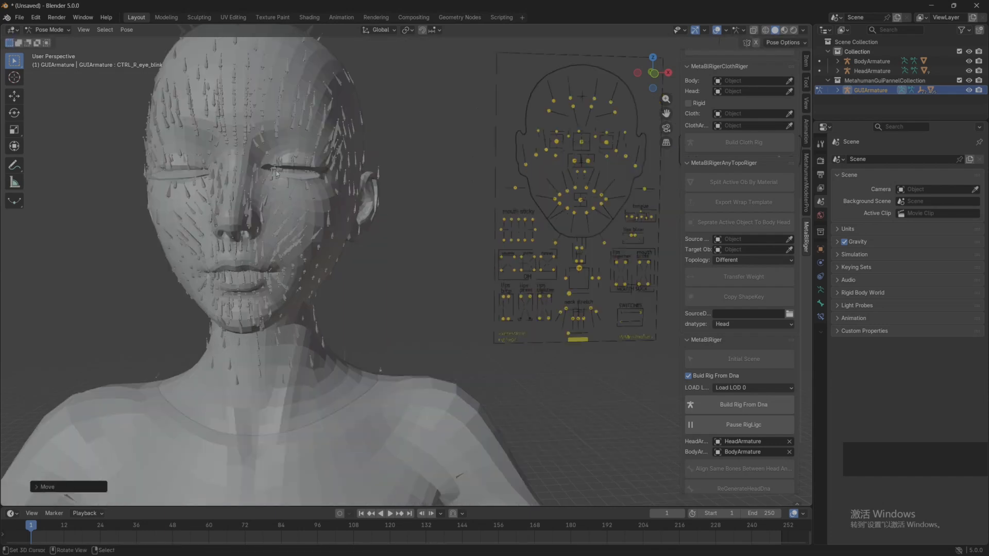
pyautogui.rightClick(547, 151)
pyautogui.hotkey('alt', 'g')
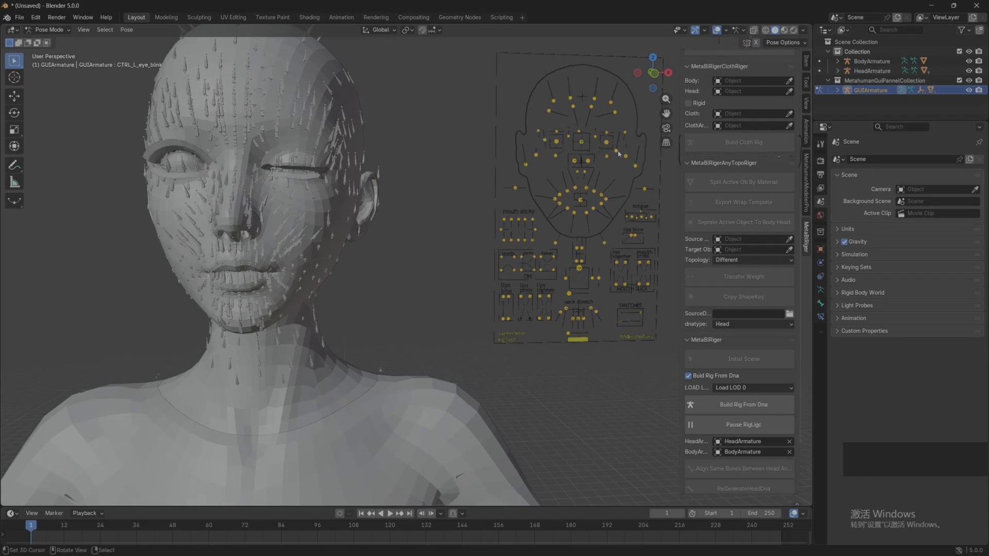
# Step: Clear the location of the CTRL_L_eye_blink control and try moving the CTRL_C_mouth control to test the mouth
pyautogui.hotkey('alt', 'g')
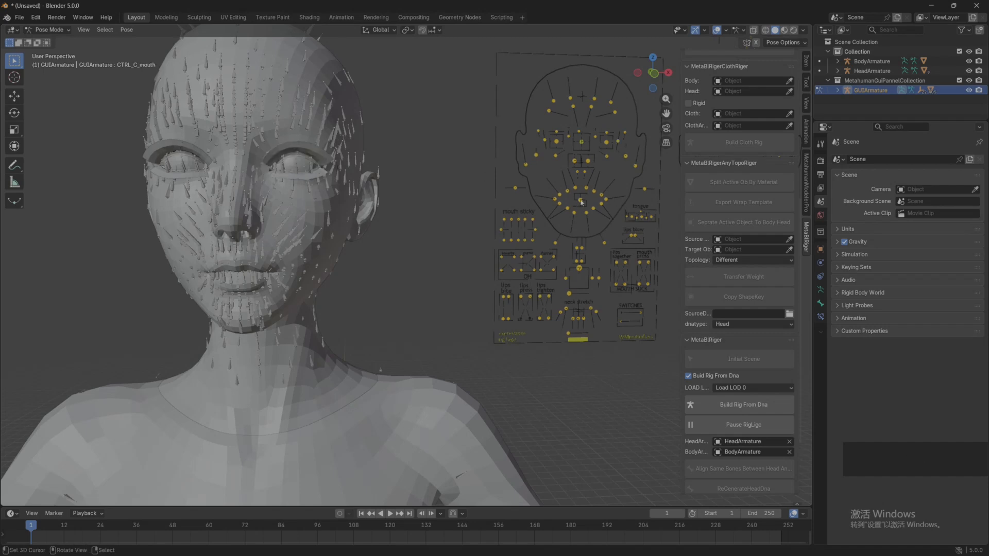
pyautogui.press('g')
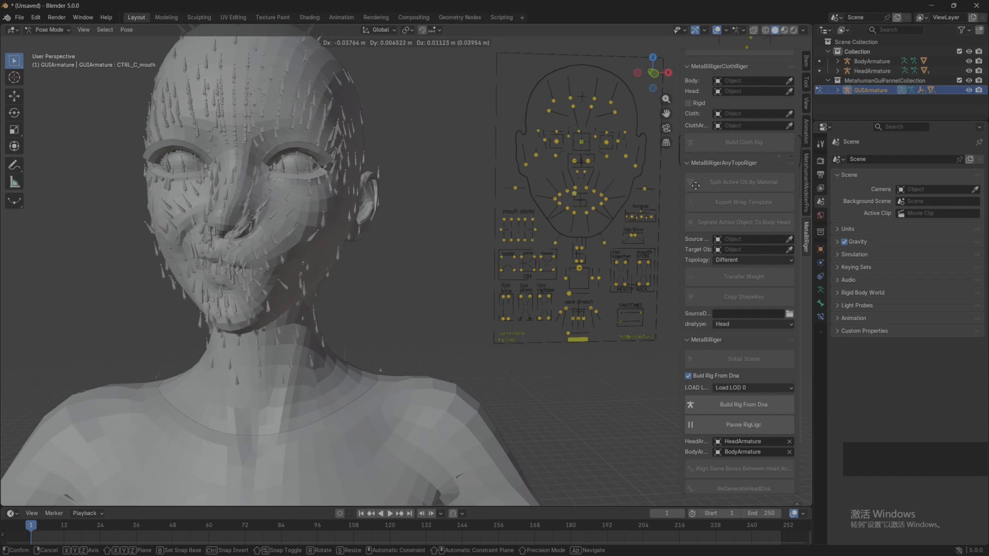
pyautogui.press('Escape')
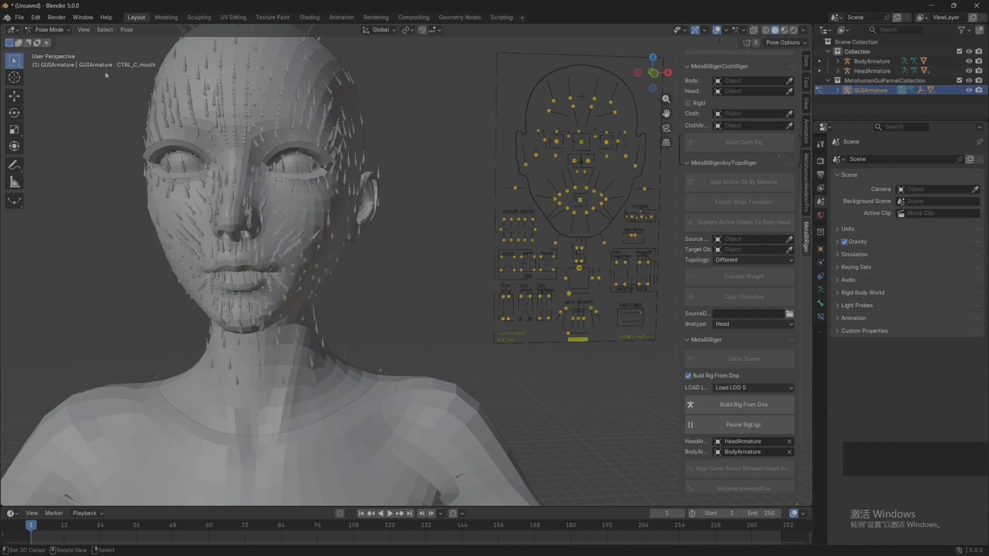
# Step: Return the GUIArmature to Object Mode
pyautogui.click(48, 30)
pyautogui.click(46, 38)
pyautogui.scroll(-3, 286, 227)
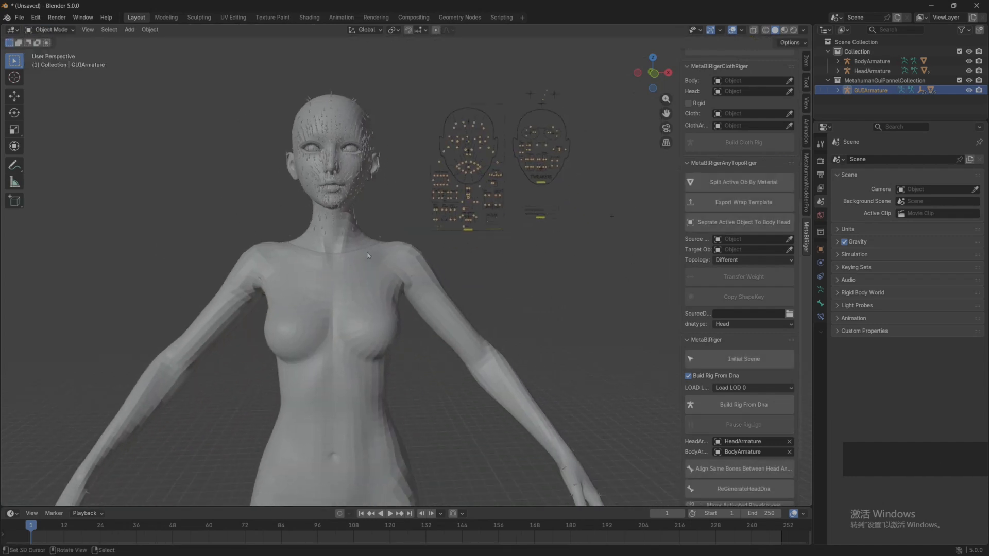
# Step: Align the same bones between the HeadArmature and the BodyArmature, then clear the selection
pyautogui.scroll(-3, 737, 394)
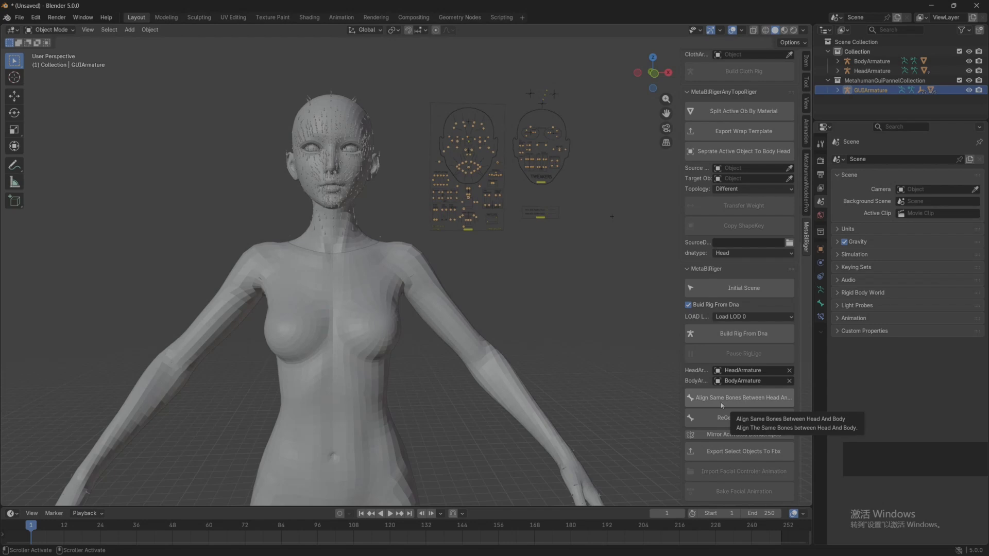
pyautogui.scroll(-3, 477, 286)
pyautogui.moveTo(479, 257); pyautogui.dragTo(543, 360, button='middle')
pyautogui.click(739, 400)
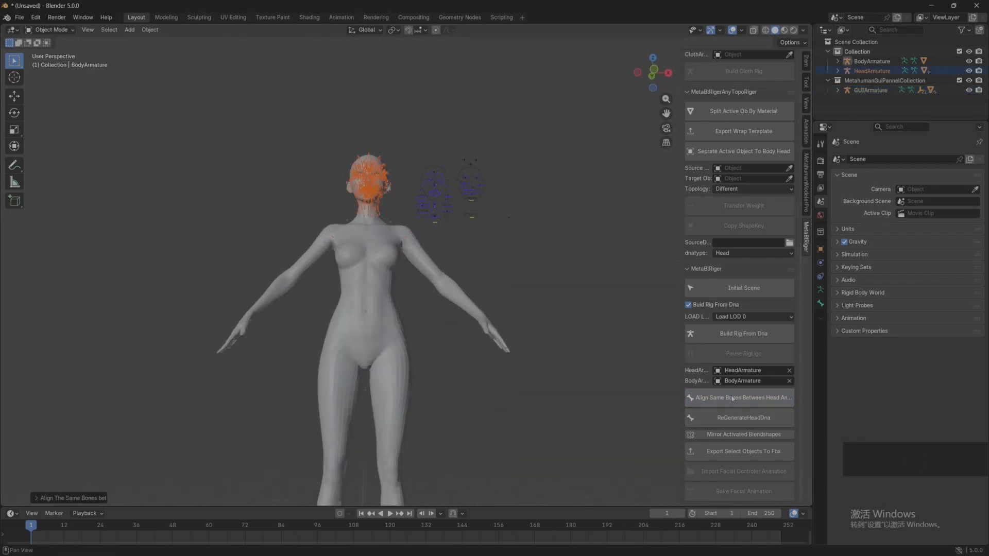
pyautogui.moveTo(421, 271); pyautogui.dragTo(428, 303, button='middle')
pyautogui.click(513, 286)
pyautogui.scroll(3, 503, 291)
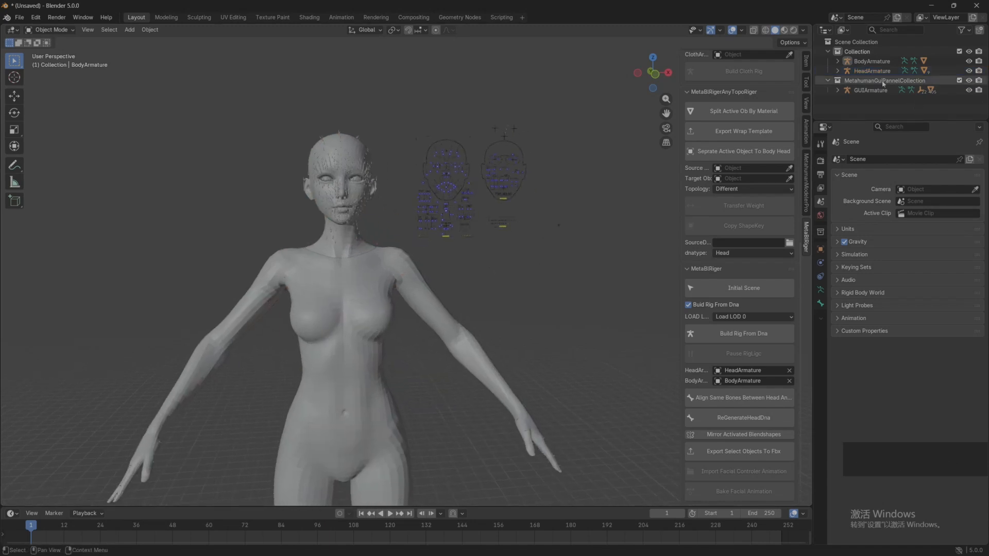
# Step: Switch the BodyArmature to Pose Mode
pyautogui.click(839, 62)
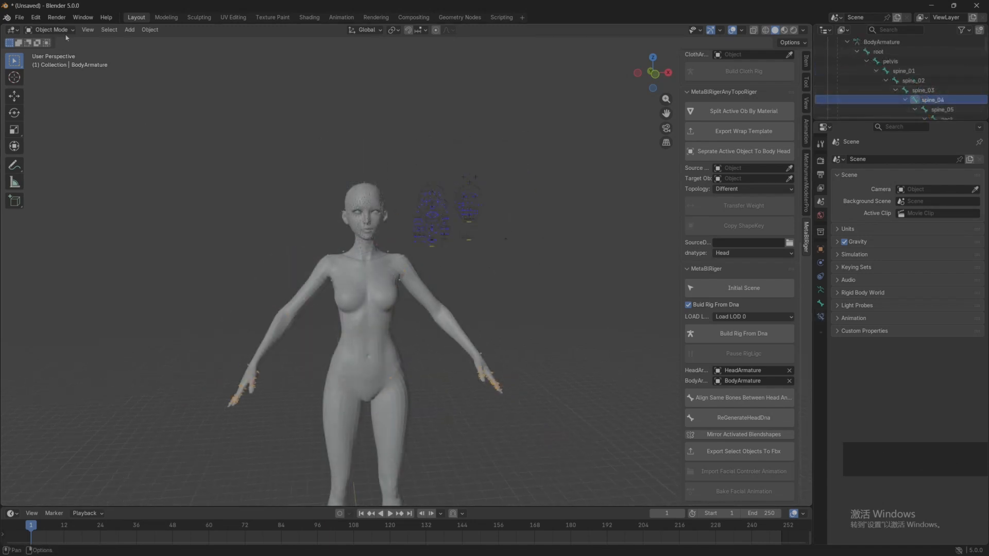
pyautogui.click(49, 30)
pyautogui.click(62, 63)
pyautogui.press('r')
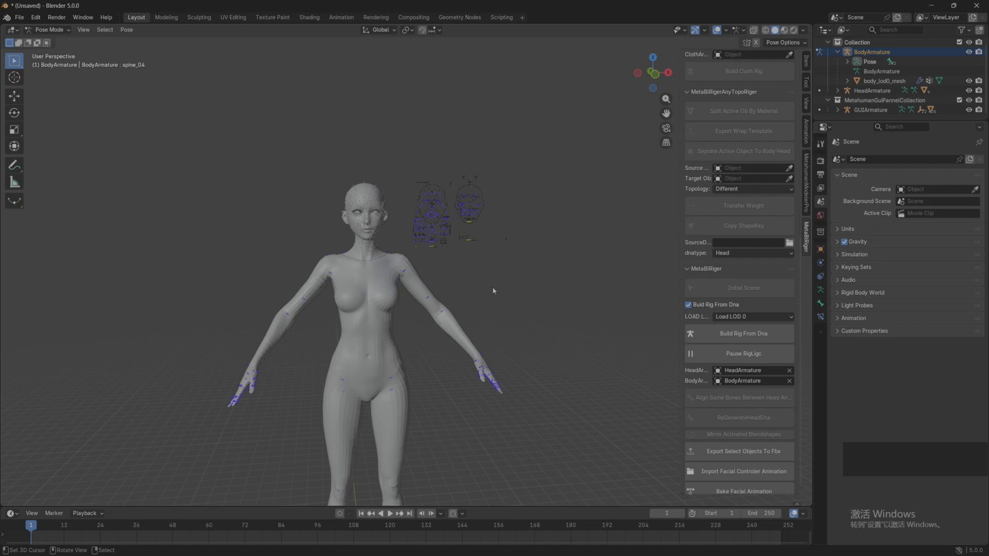
# Step: Expand the BodyArmature's pose bone hierarchy and select the spine_04 bone
pyautogui.keyDown('shift'); pyautogui.click(847, 62); pyautogui.keyUp('shift')
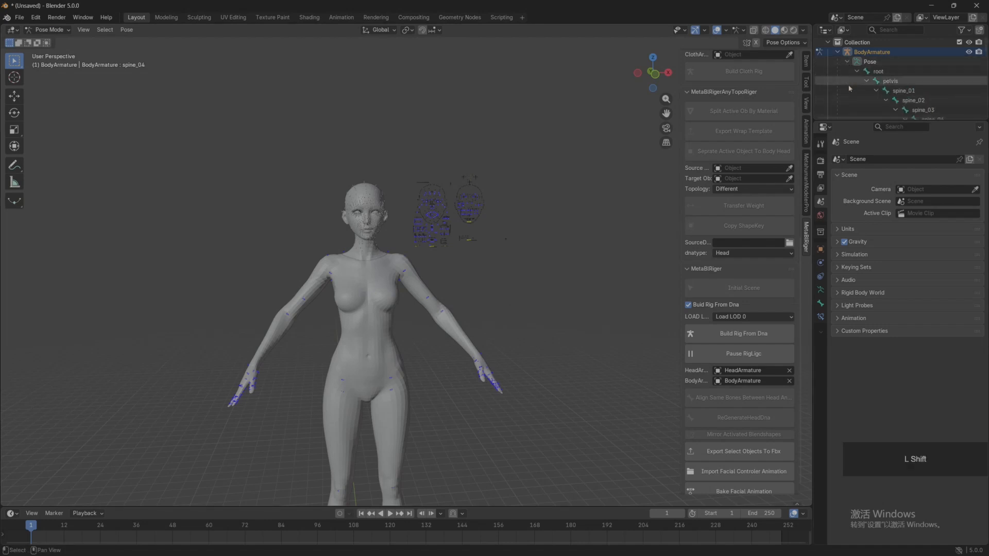
pyautogui.scroll(-5, 927, 67)
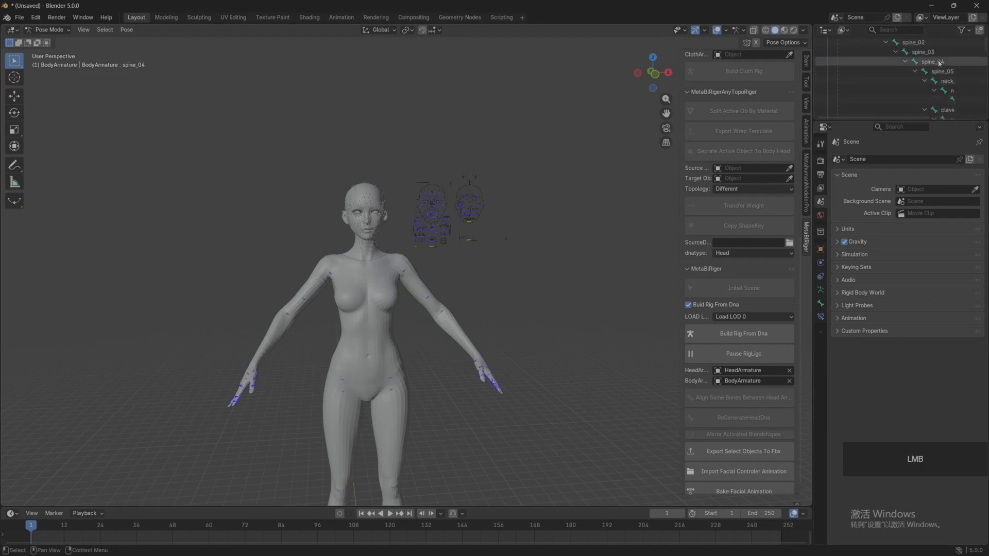
pyautogui.click(938, 61)
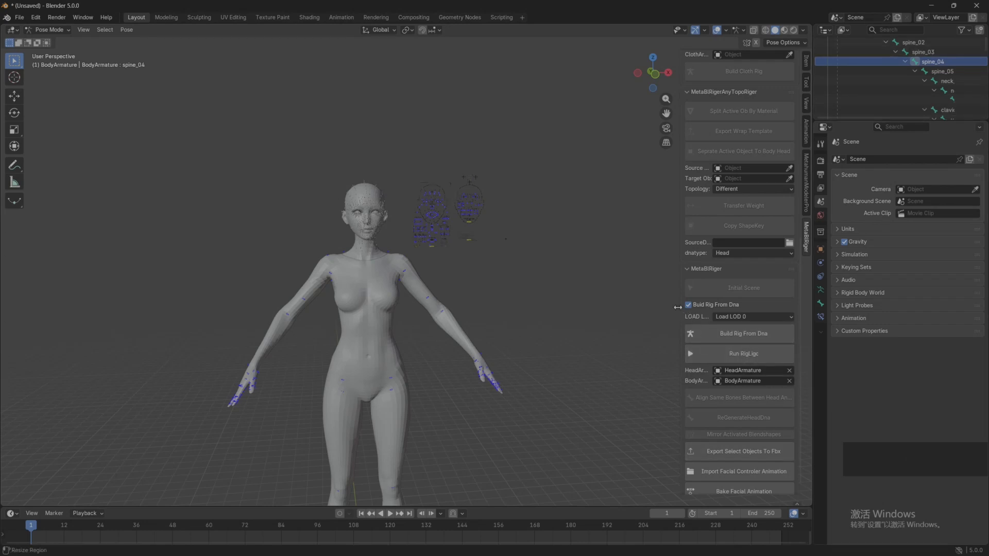
# Step: Enlarge the add-on sidebar and the outliner to give the option labels and the bone hierarchy more room
pyautogui.moveTo(677, 307); pyautogui.dragTo(618, 307)
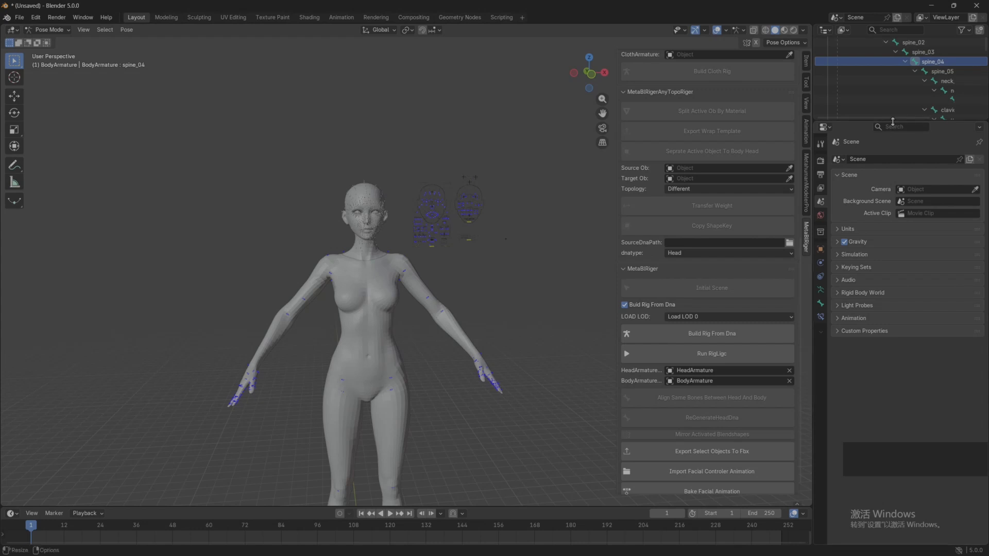
pyautogui.moveTo(892, 122); pyautogui.dragTo(892, 308)
pyautogui.moveTo(813, 157); pyautogui.dragTo(669, 157)
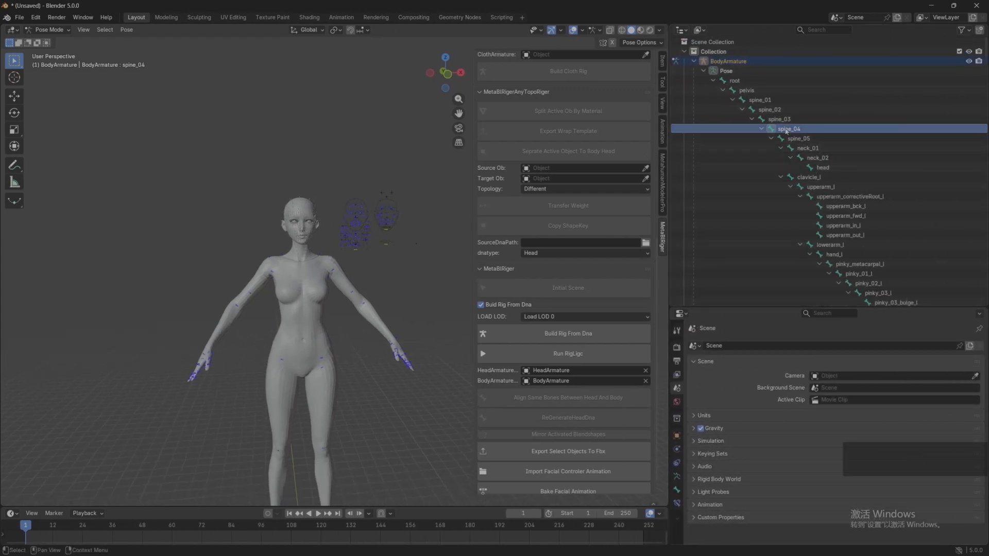
# Step: Try rotating the upperarm_l bone freely to test how the body rig deforms the arm
pyautogui.click(820, 187)
pyautogui.press('r')
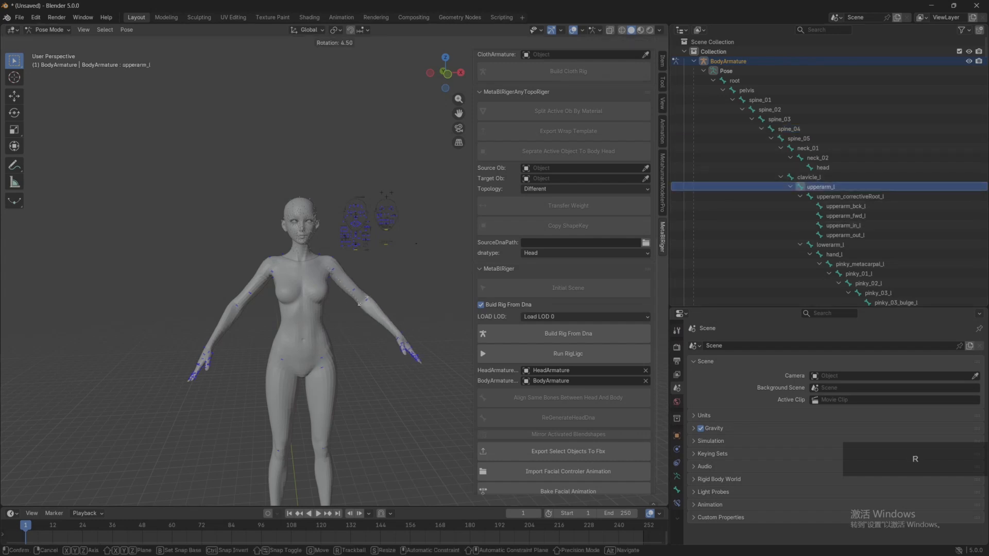
pyautogui.press('r')
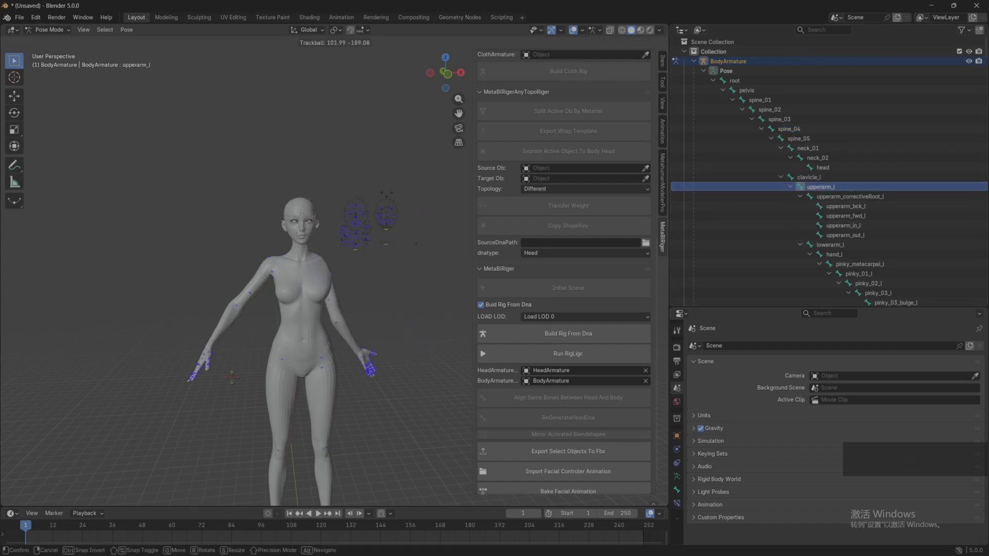
pyautogui.click(357, 317)
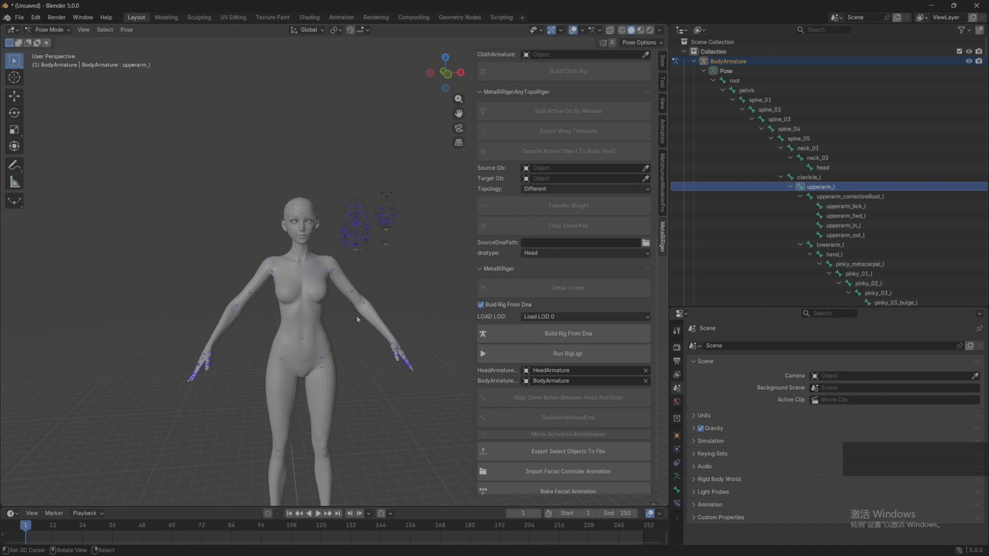
pyautogui.moveTo(359, 311); pyautogui.dragTo(307, 162, button='middle')
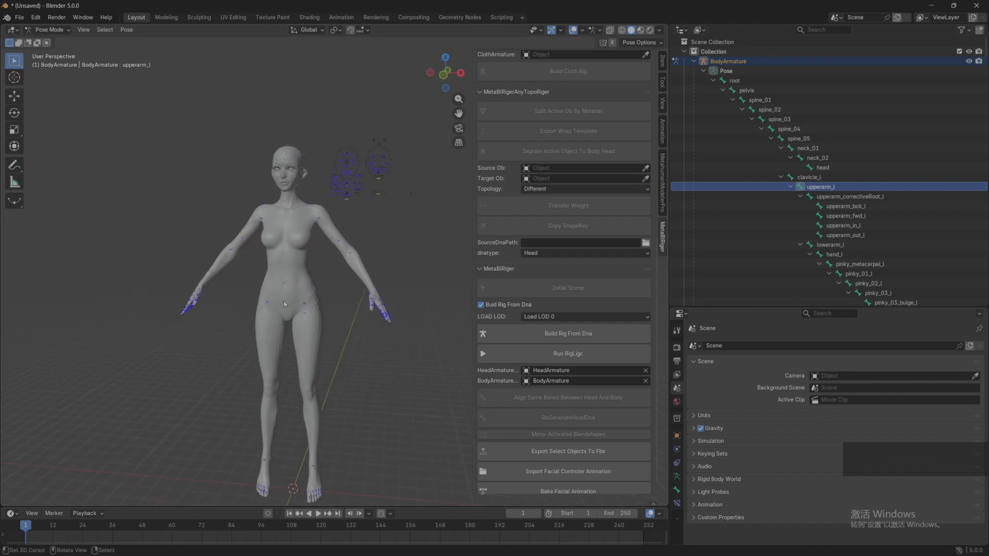
pyautogui.moveTo(284, 303); pyautogui.dragTo(317, 219, button='middle')
pyautogui.scroll(-1, 321, 218)
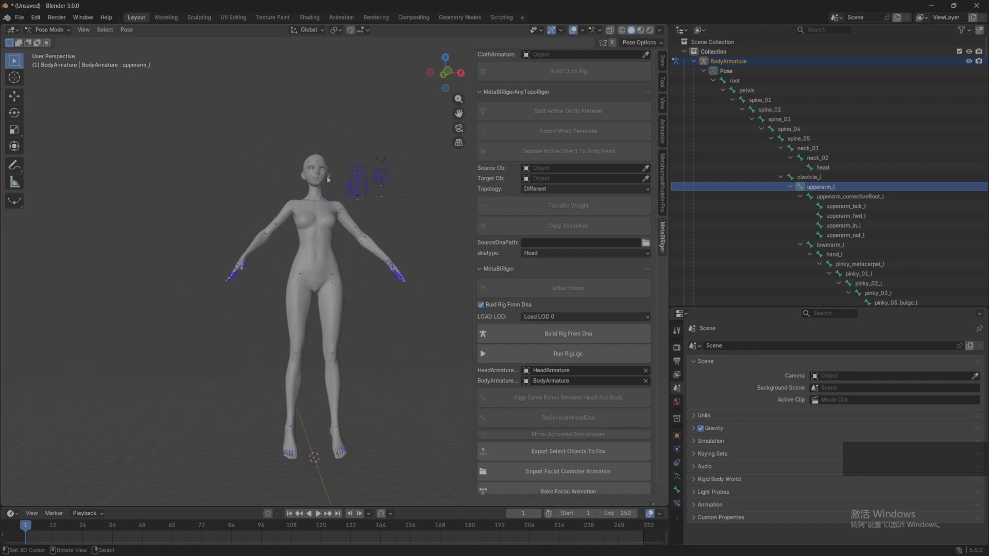
pyautogui.moveTo(328, 179); pyautogui.dragTo(292, 224, button='middle')
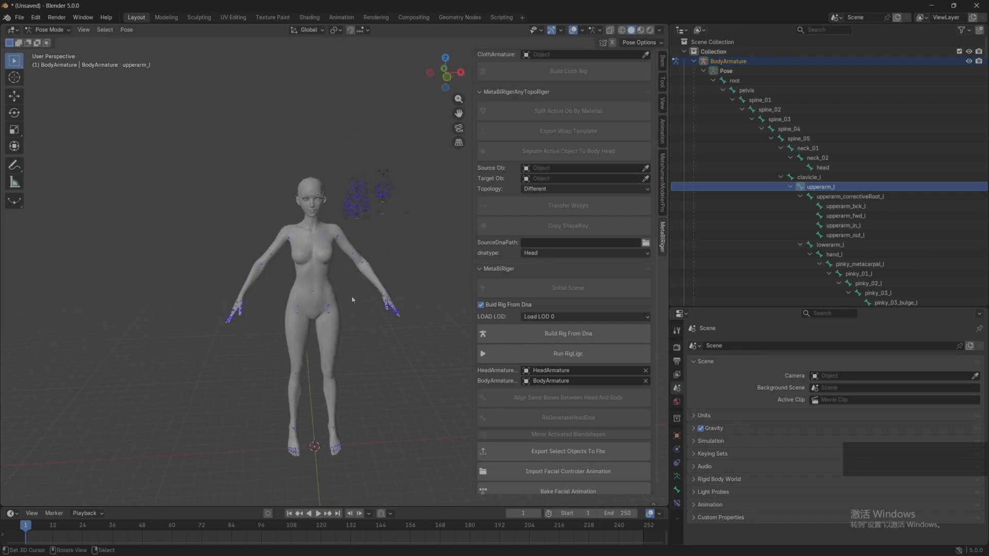
pyautogui.moveTo(352, 299); pyautogui.dragTo(338, 200, button='middle')
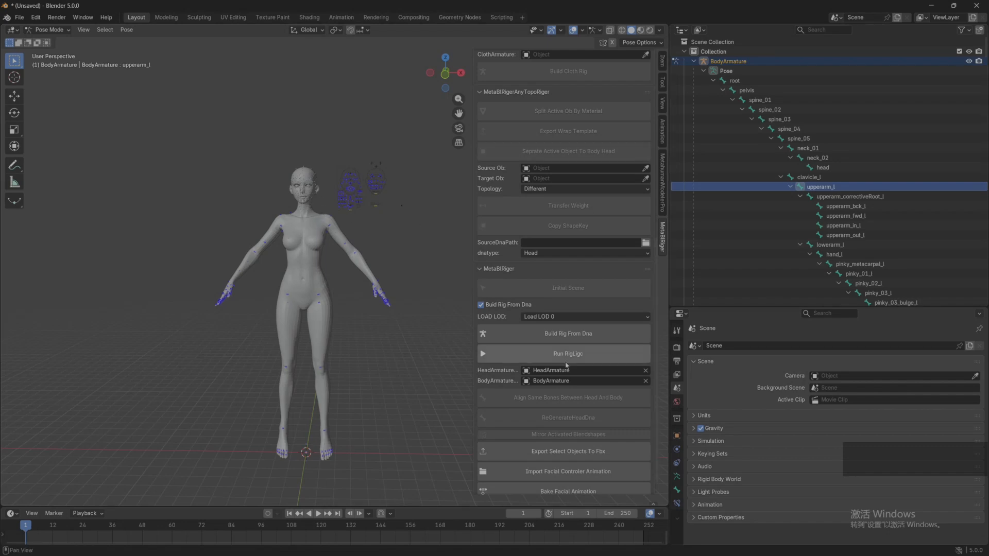
# Step: Switch to the UE570Project in Unreal Editor and bring up its content assets
pyautogui.moveTo(662, 553)
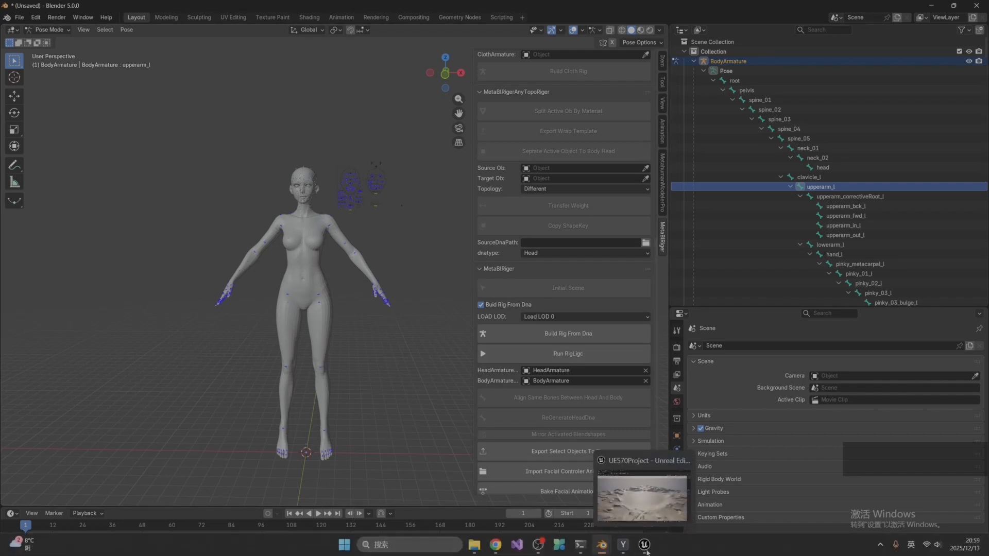
pyautogui.click(638, 499)
pyautogui.hotkey('ctrl', 'space')
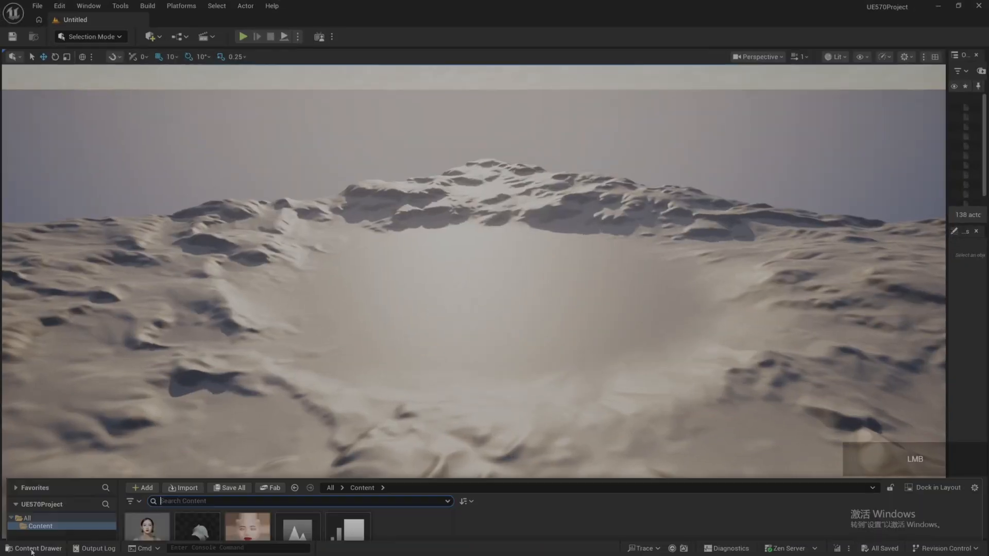
# Step: Create a MetaHuman Character asset in the Content folder and open it for editing
pyautogui.rightClick(474, 386)
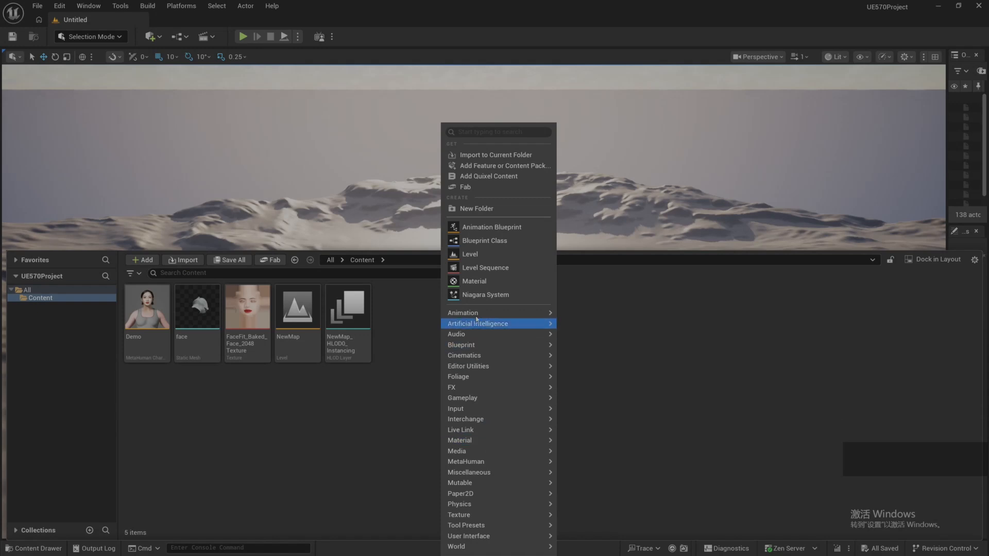
pyautogui.moveTo(494, 462)
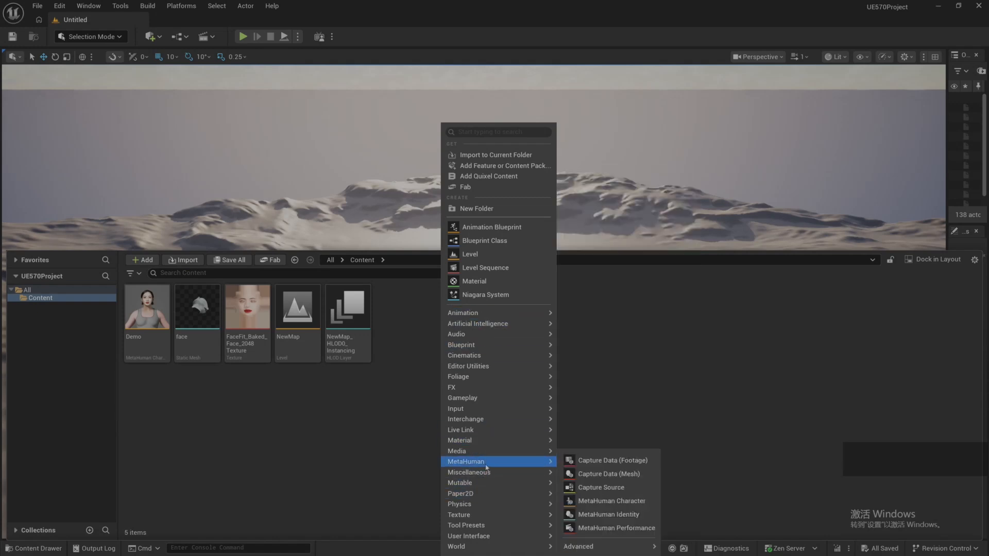
pyautogui.click(626, 503)
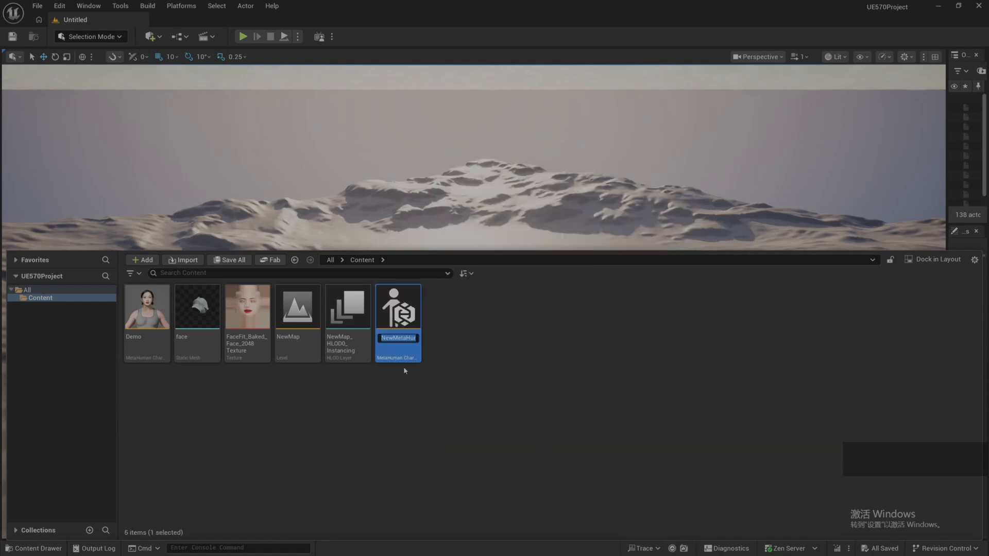
pyautogui.doubleClick(407, 328)
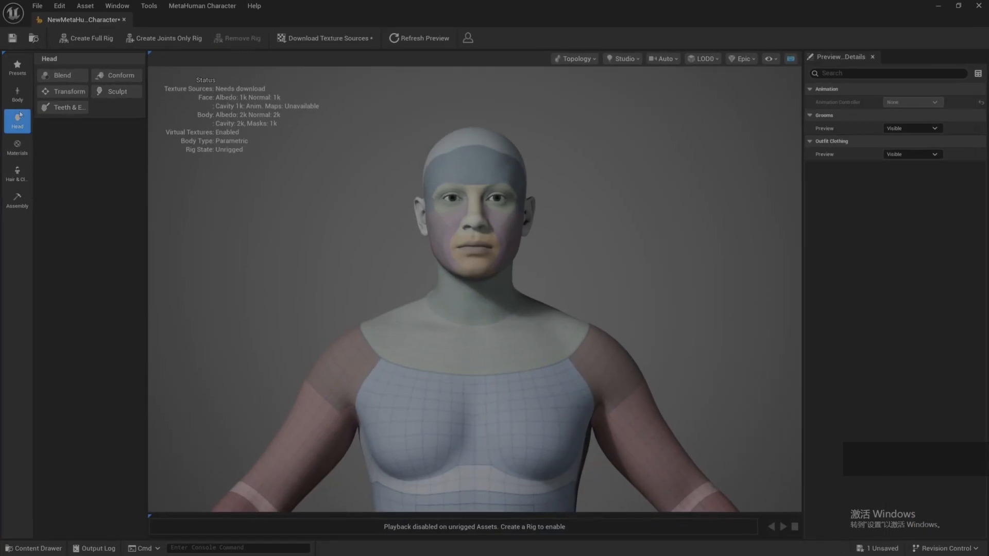
# Step: Open the body's Conform options for DNA import and widen the area that shows them
pyautogui.click(17, 94)
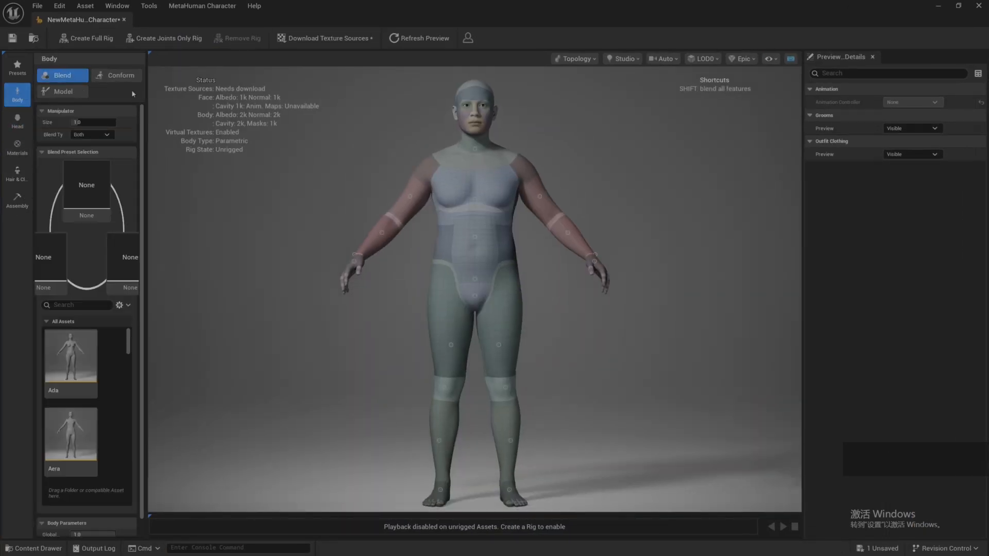
pyautogui.click(121, 75)
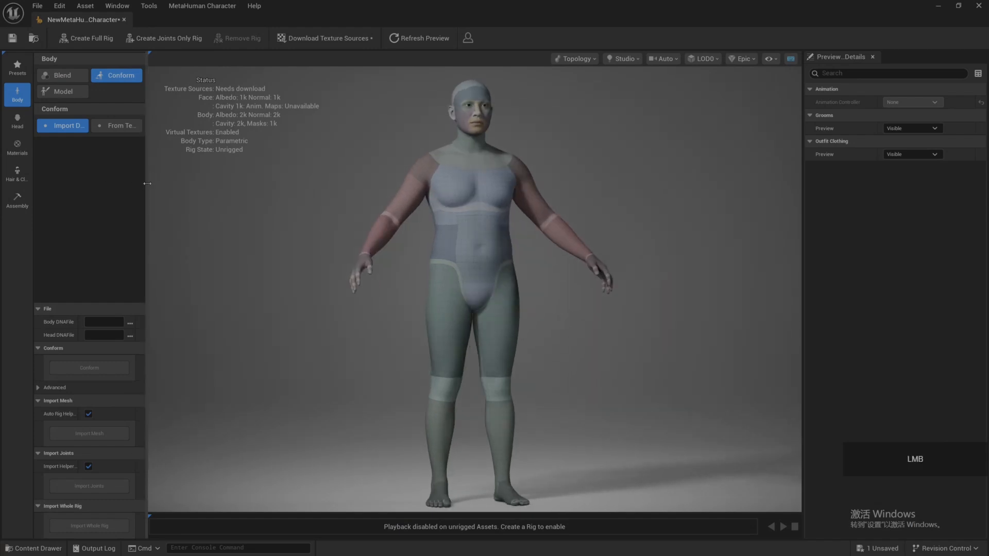
pyautogui.moveTo(146, 186); pyautogui.dragTo(421, 186)
# Step: Set metahumanmodlerPro_body.dna from the MetahumanModelerProSample folder as the Body DNA file and import the whole rig
pyautogui.click(251, 323)
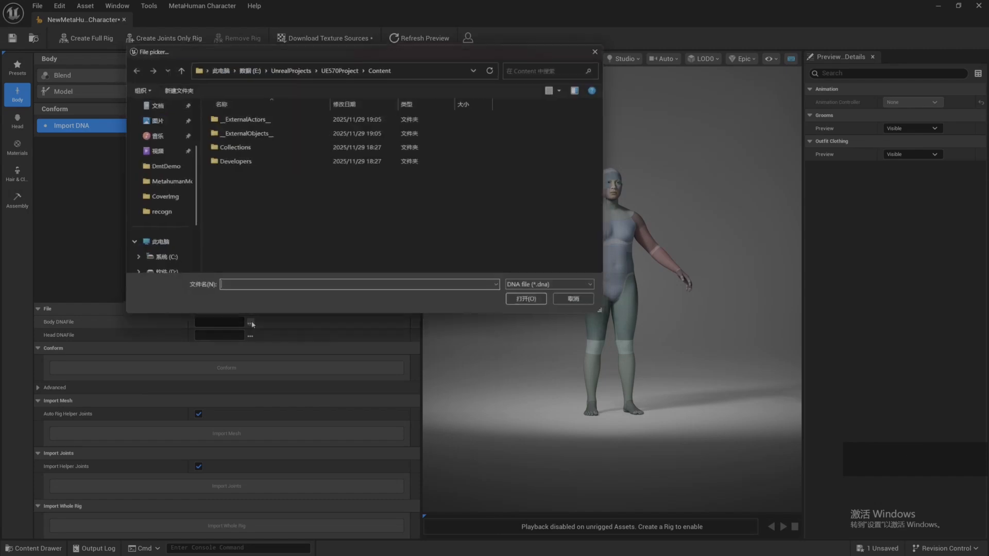
pyautogui.scroll(-2, 179, 243)
pyautogui.scroll(2, 179, 243)
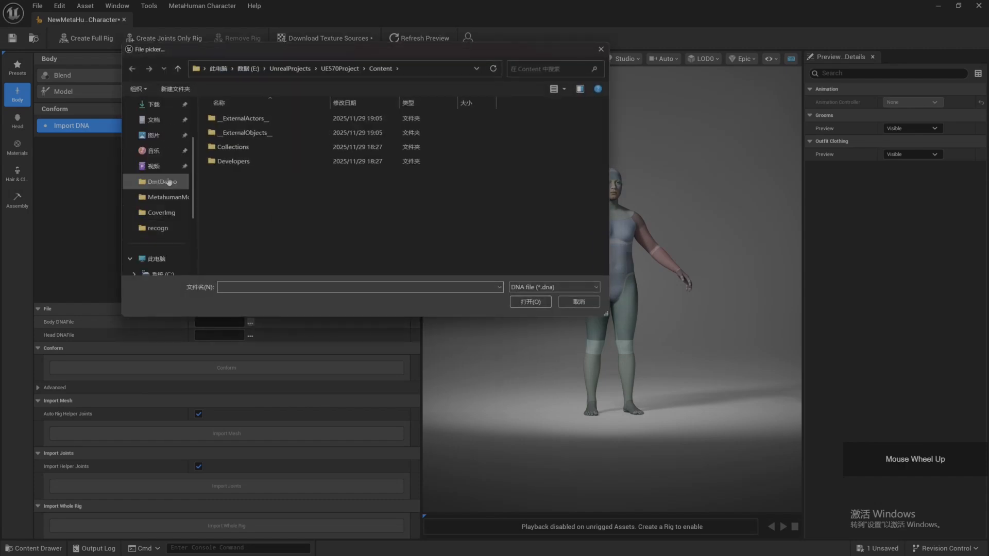
pyautogui.click(171, 202)
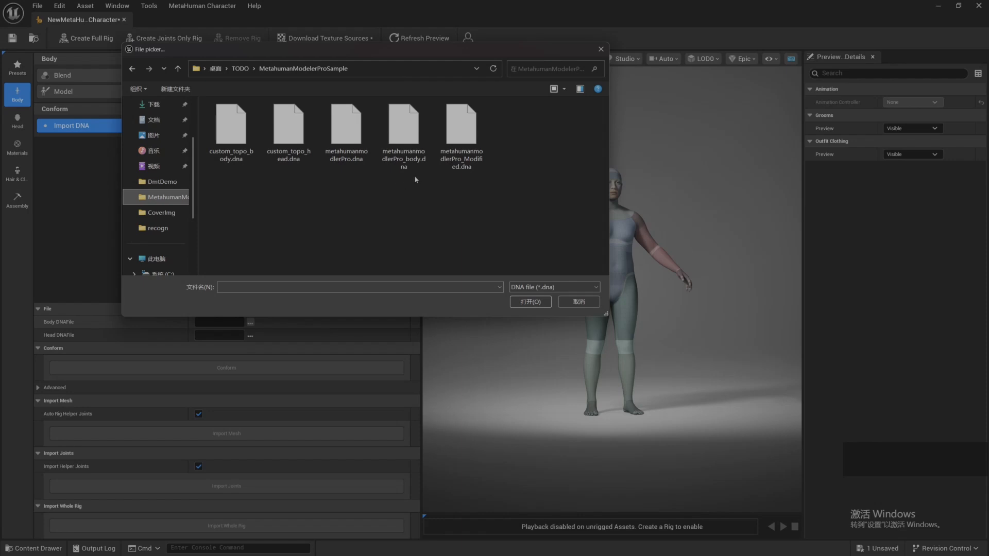
pyautogui.click(407, 164)
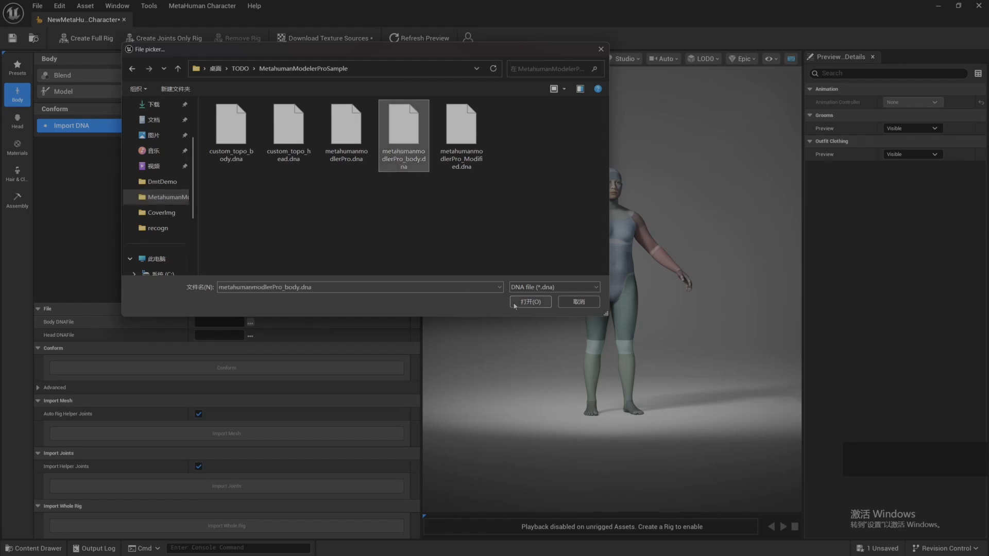
pyautogui.click(531, 301)
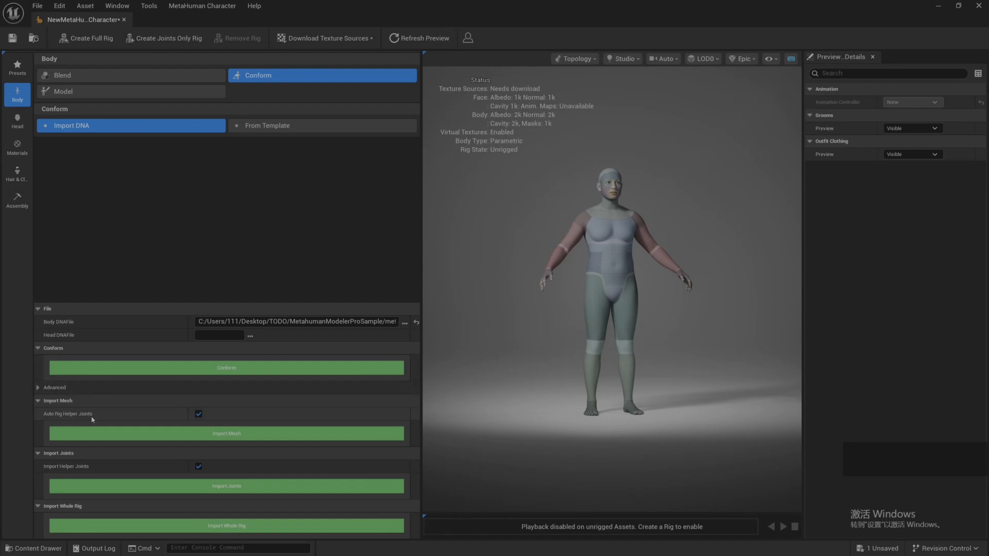
pyautogui.click(225, 526)
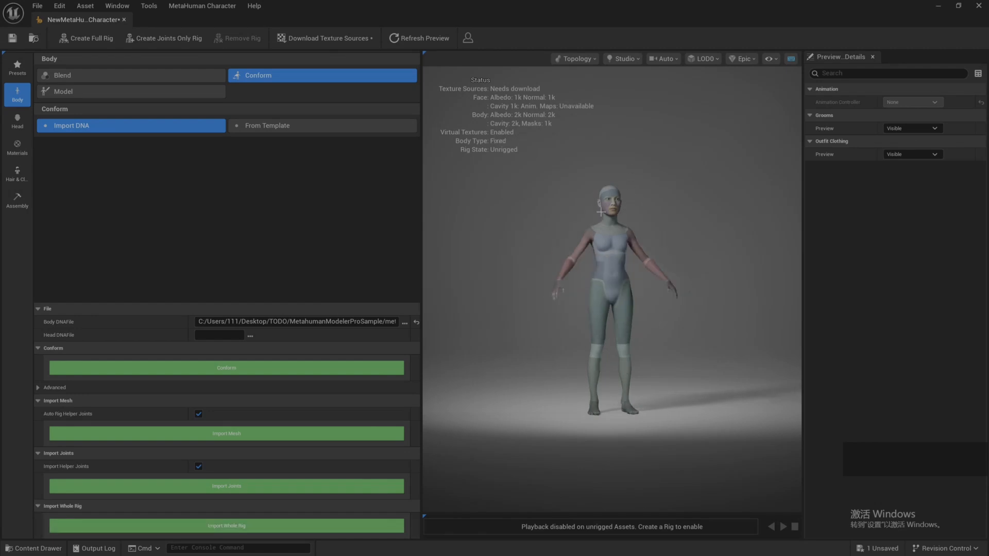
# Step: Examine the imported body in the viewport, up close, at full height and from the side
pyautogui.scroll(10, 623, 238)
pyautogui.scroll(-8, 627, 243)
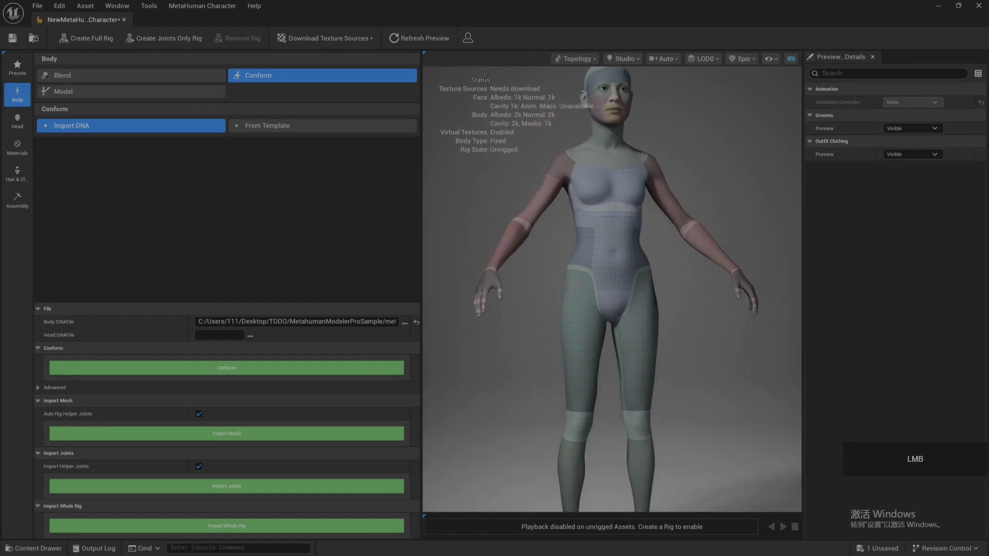
pyautogui.moveTo(654, 237); pyautogui.dragTo(629, 240)
pyautogui.scroll(-4, 628, 239)
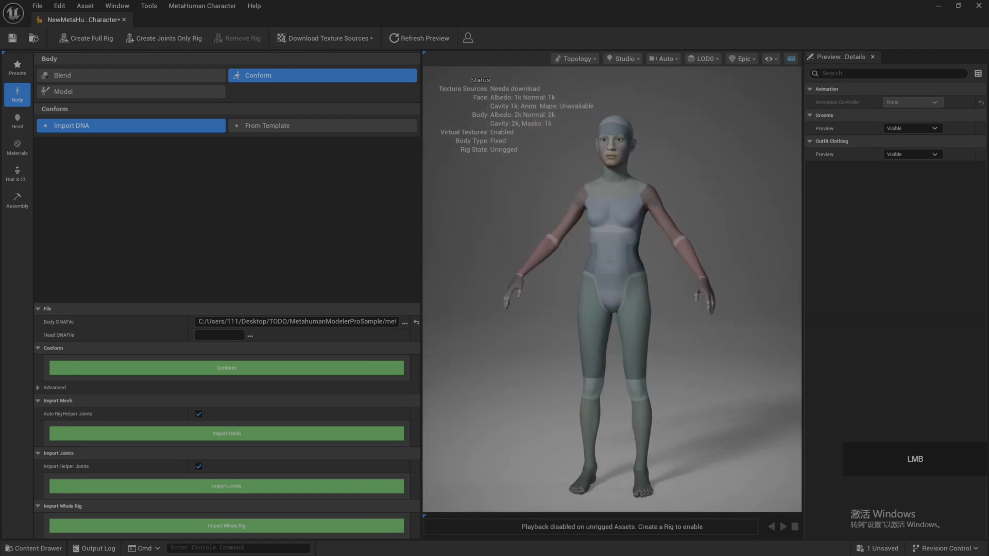
pyautogui.click(625, 57)
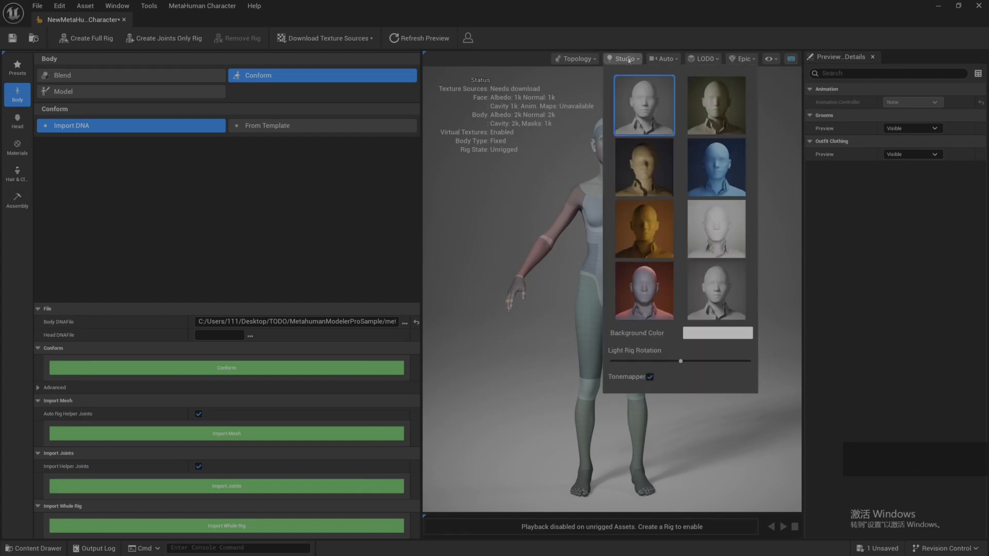
pyautogui.click(561, 163)
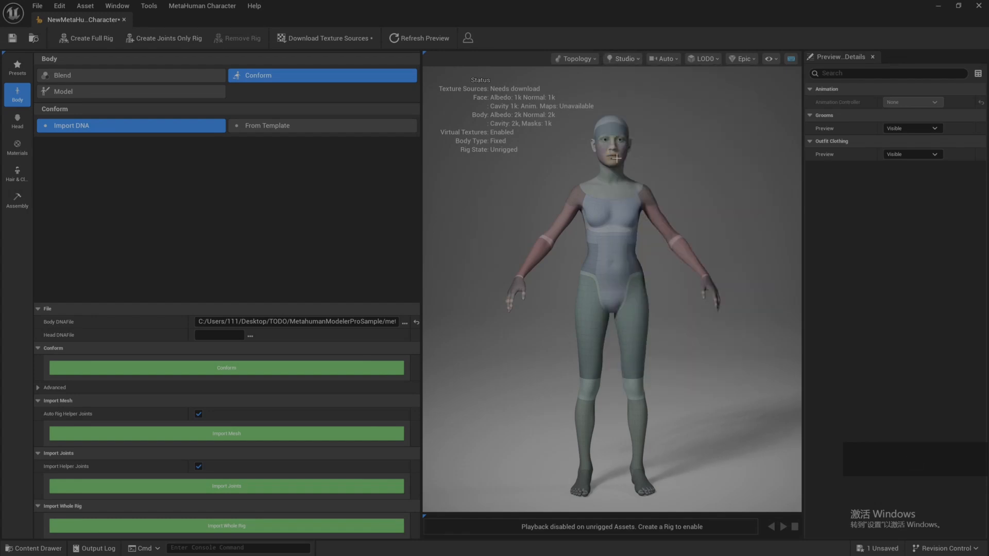
pyautogui.moveTo(709, 266); pyautogui.dragTo(638, 266)
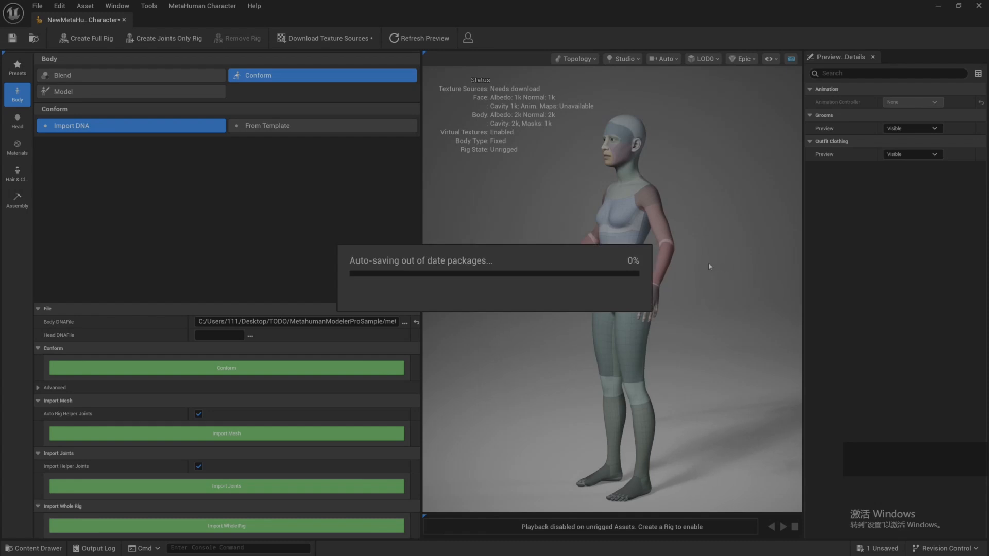
# Step: Import the head's whole rig from metahumanmodlerPro_Modified.dna in the MetahumanModelerProSample folder through the head's Conform DNA import
pyautogui.click(17, 121)
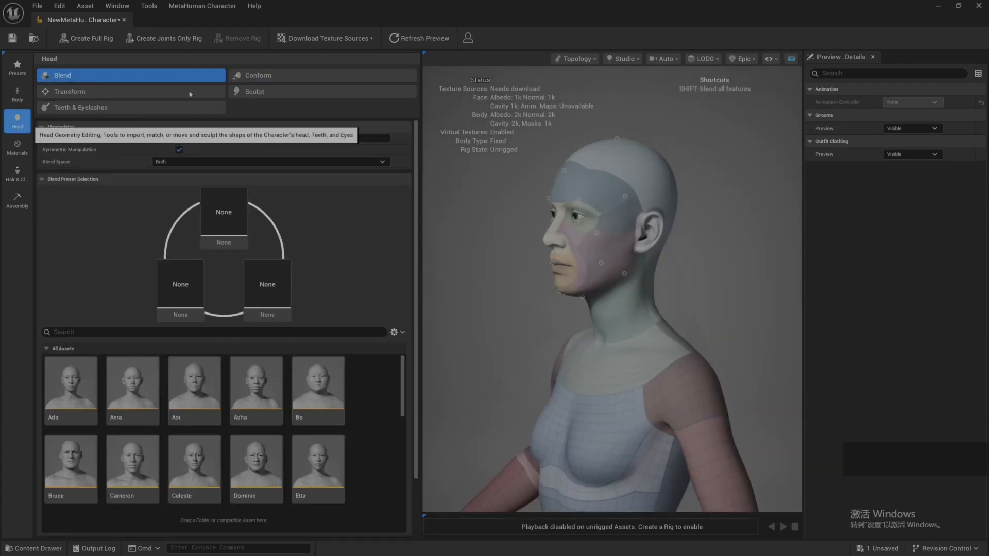
pyautogui.click(267, 76)
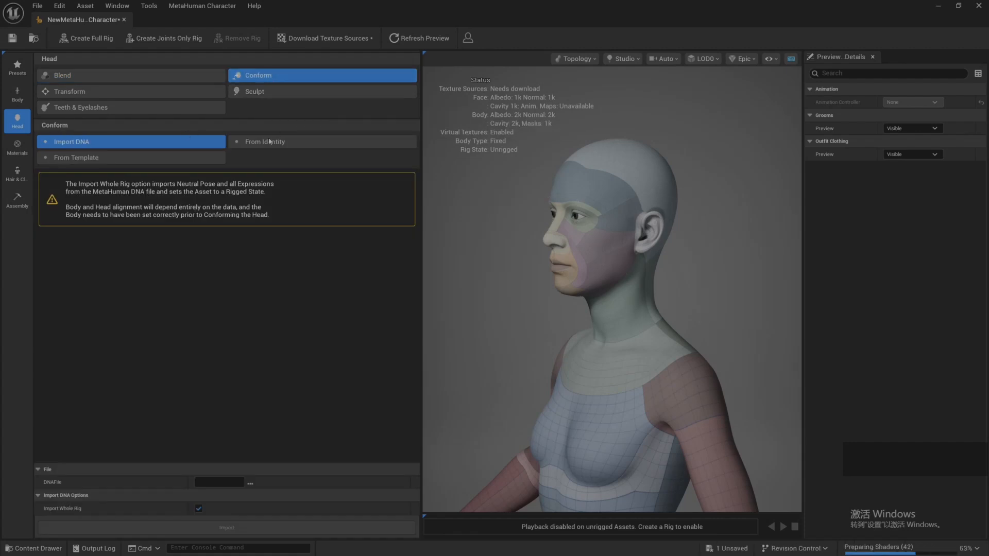
pyautogui.click(250, 483)
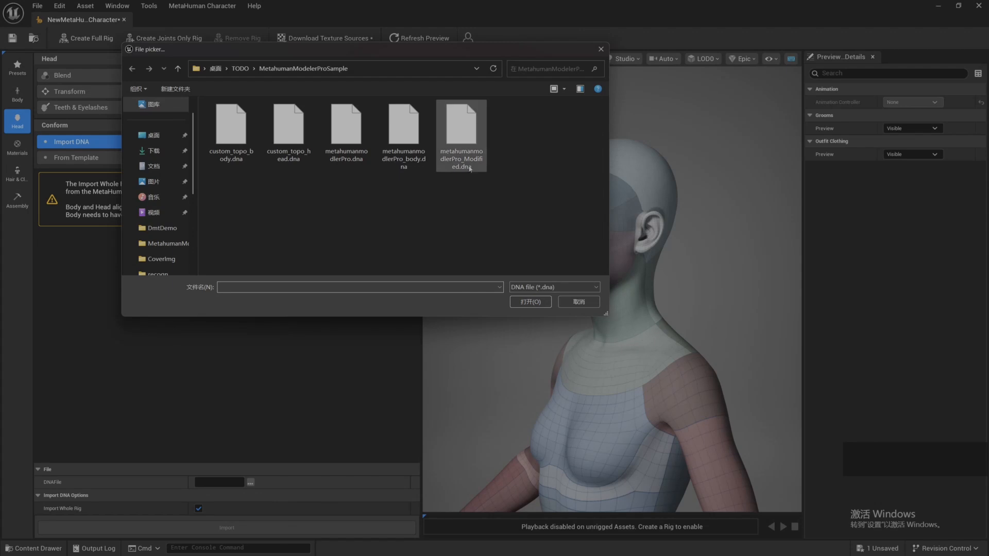
pyautogui.click(460, 142)
pyautogui.click(519, 298)
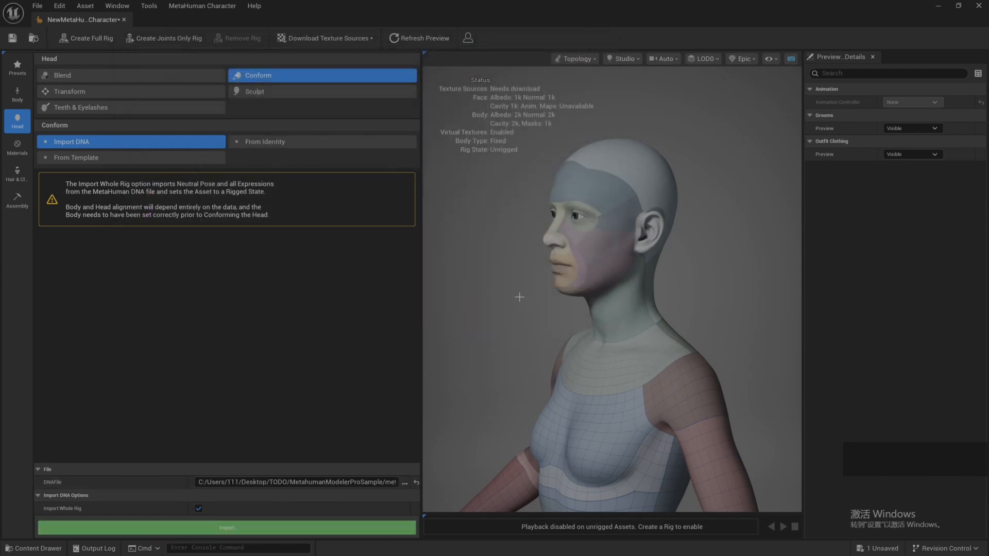
pyautogui.click(230, 529)
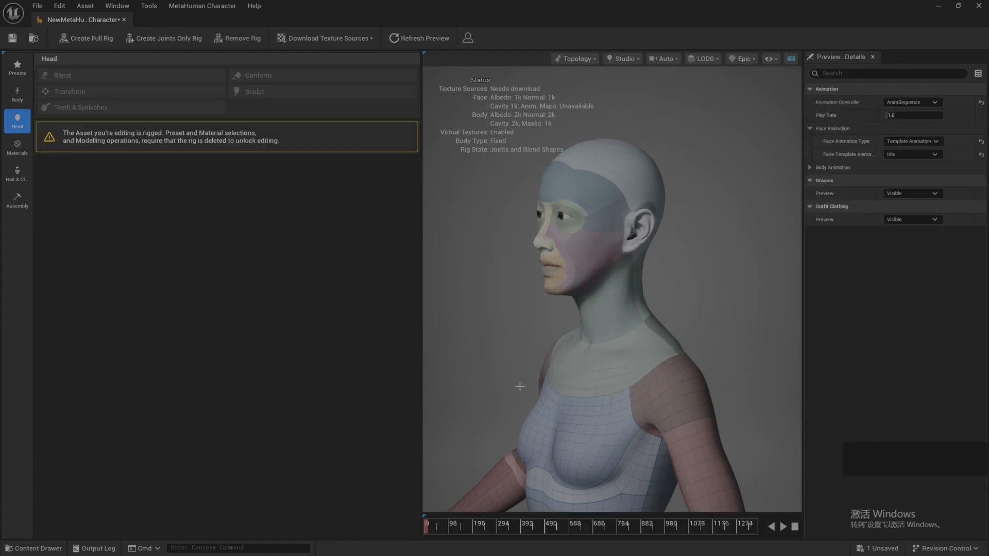
# Step: Enlarge the viewport around the head and switch the preview material to Skin
pyautogui.scroll(-5, 511, 382)
pyautogui.moveTo(510, 382); pyautogui.dragTo(494, 360)
pyautogui.scroll(5, 495, 360)
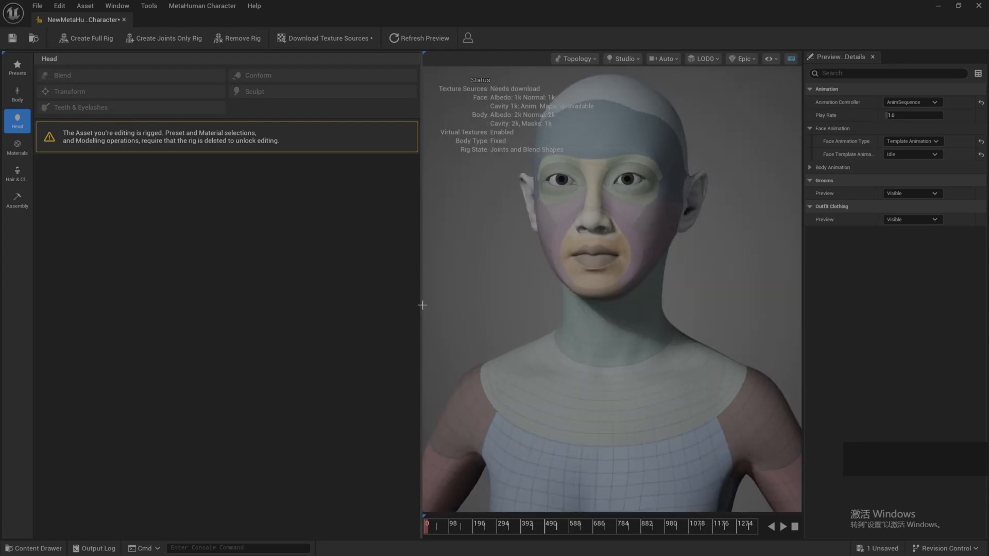
pyautogui.moveTo(421, 304); pyautogui.dragTo(197, 304)
pyautogui.scroll(-2, 358, 296)
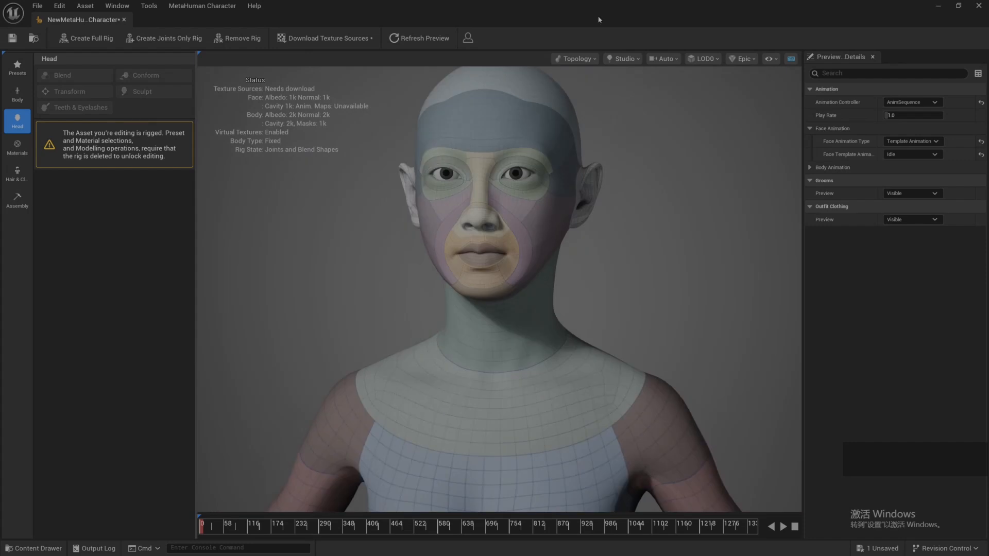
pyautogui.click(574, 59)
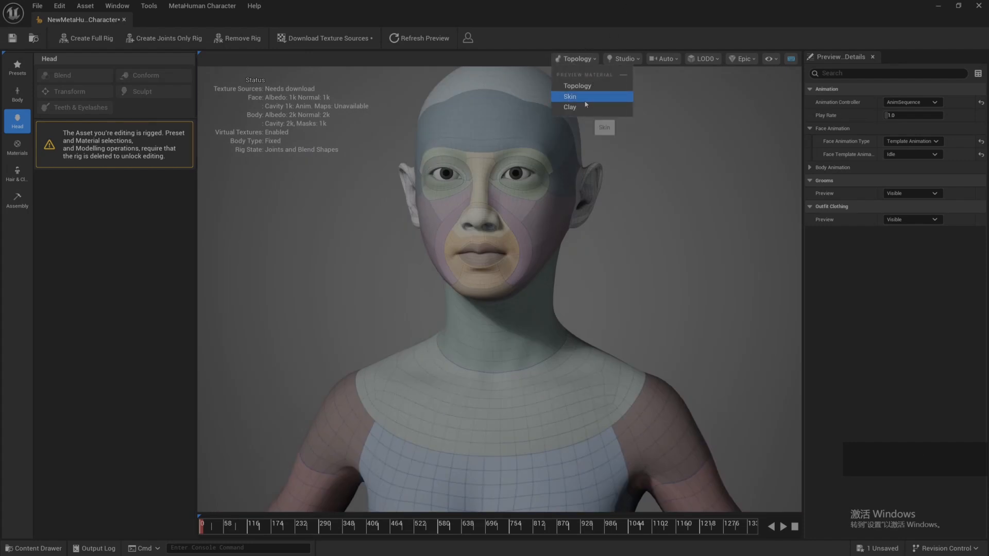
pyautogui.click(569, 97)
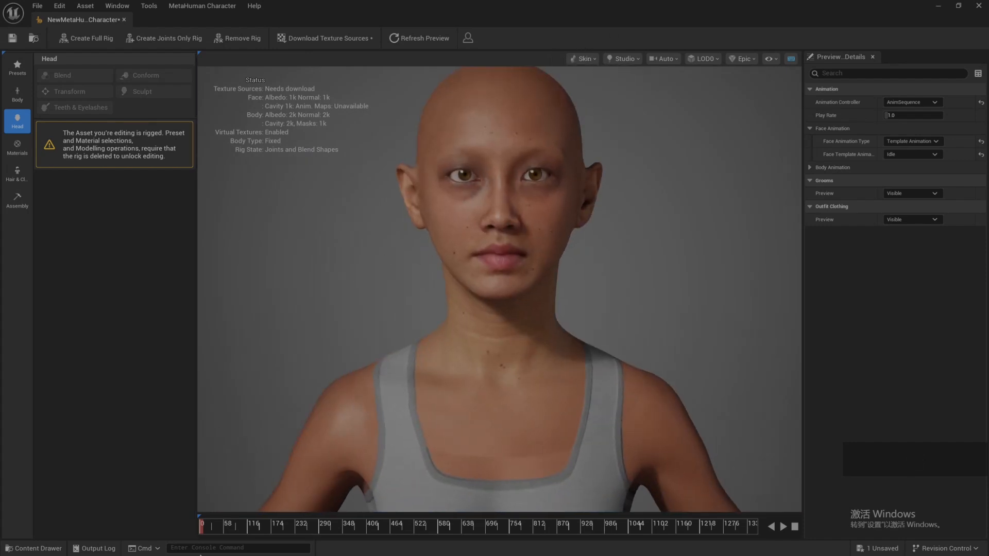
# Step: Set the face template animation to FaceROM and scrub through its early frames to check the facial expressions
pyautogui.moveTo(227, 524); pyautogui.dragTo(207, 525)
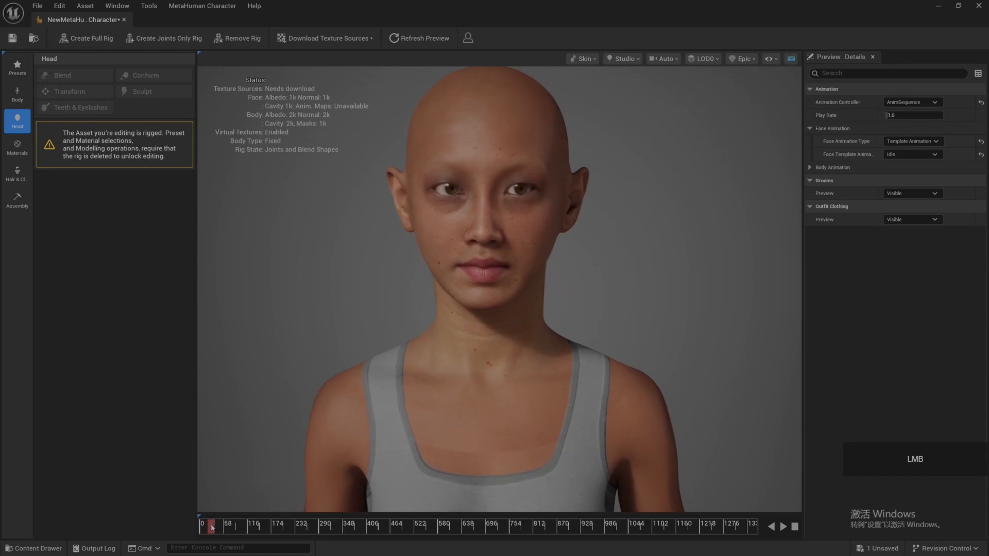
pyautogui.click(923, 154)
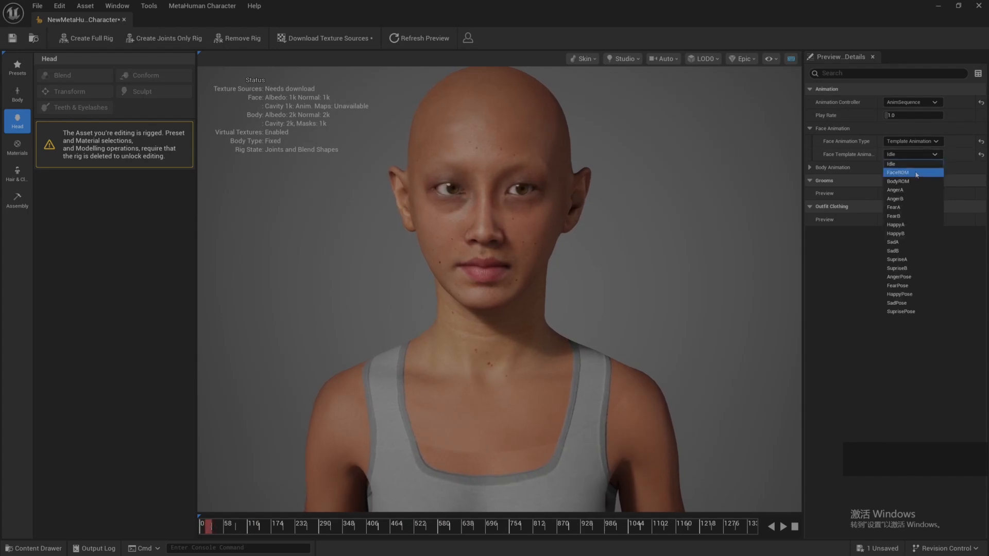
pyautogui.click(897, 173)
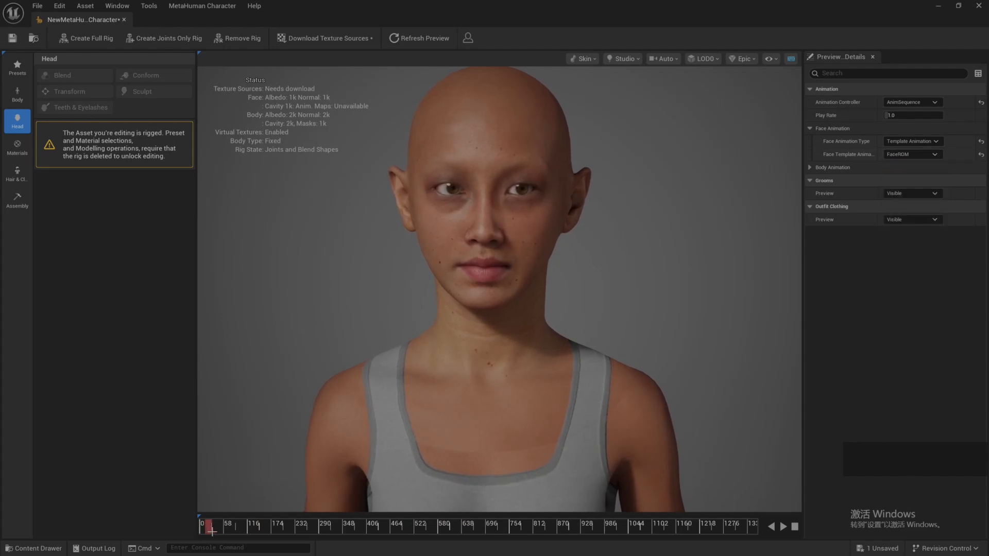
pyautogui.click(487, 200)
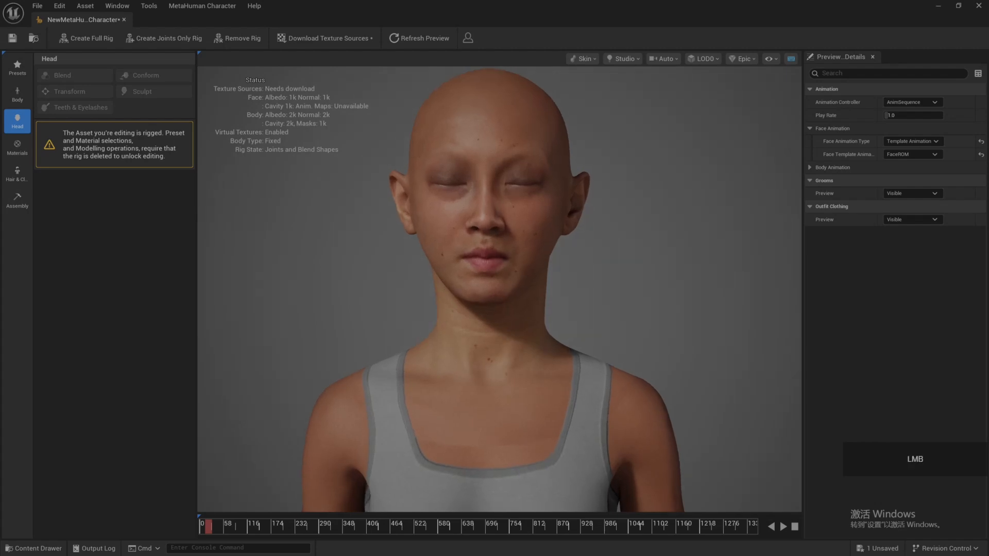
pyautogui.scroll(5, 420, 224)
pyautogui.scroll(-5, 421, 224)
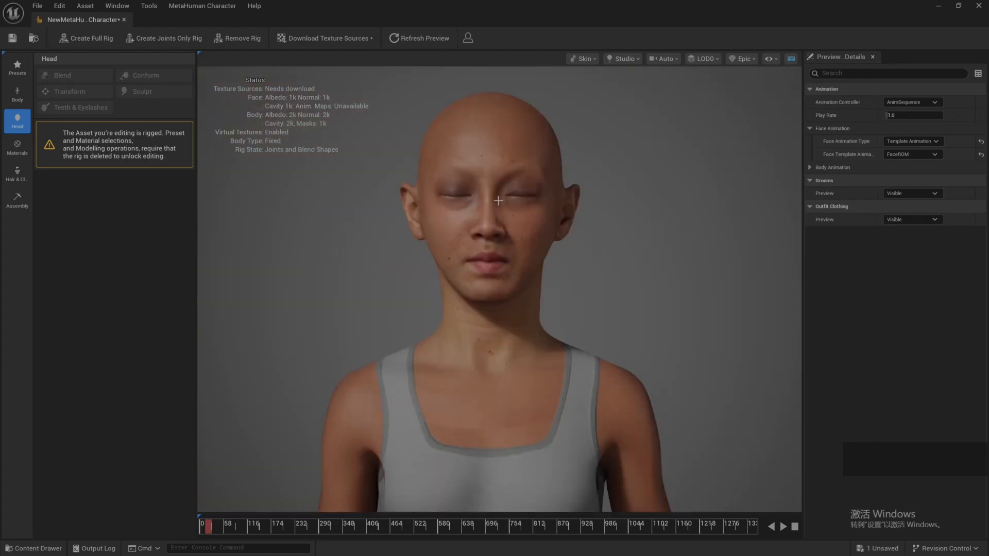
pyautogui.moveTo(218, 535)
pyautogui.mouseDown()
pyautogui.moveTo(287, 531)
pyautogui.moveTo(215, 530)
pyautogui.mouseUp()
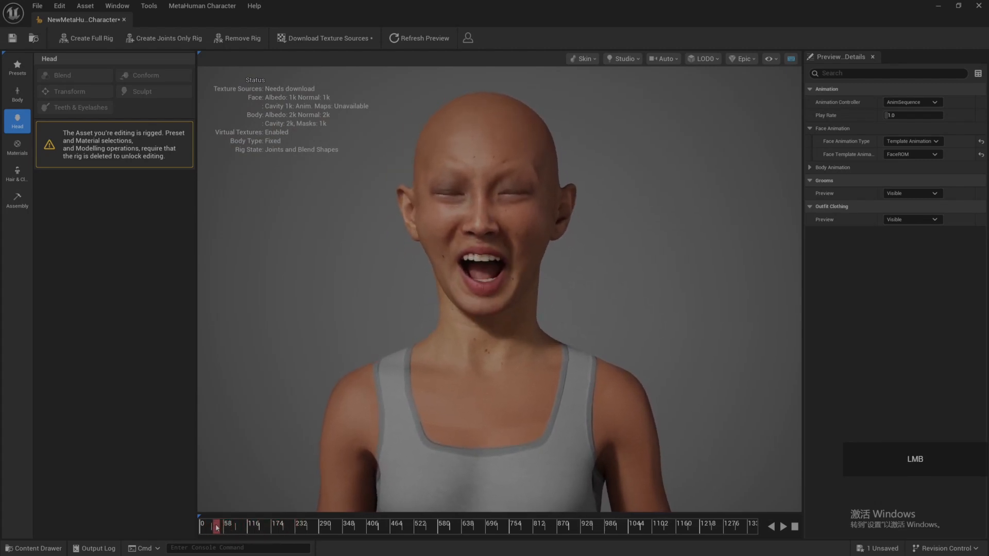
# Step: Save the character, and create another MetaHuman Character asset in the Content folder and open it for editing
pyautogui.click(12, 38)
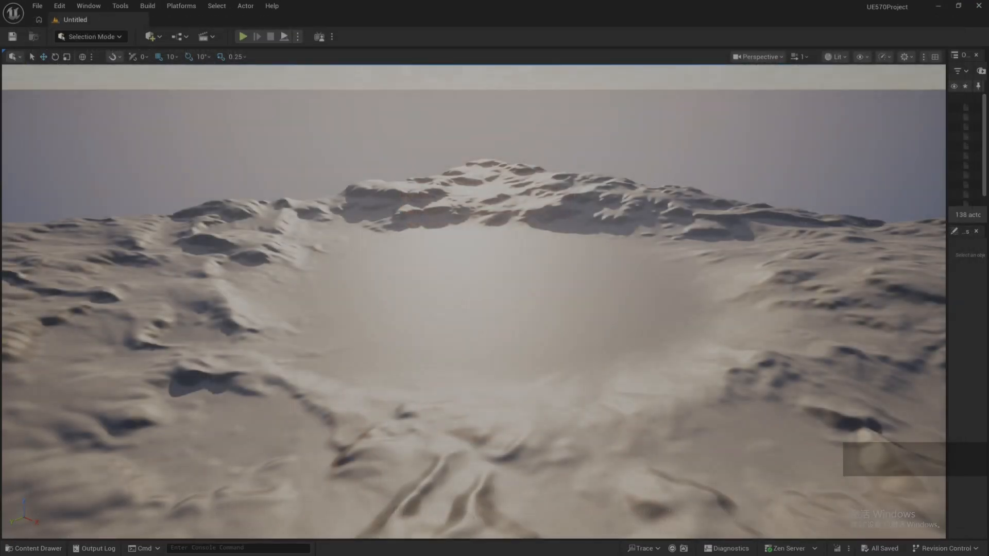
pyautogui.click(53, 550)
pyautogui.rightClick(503, 388)
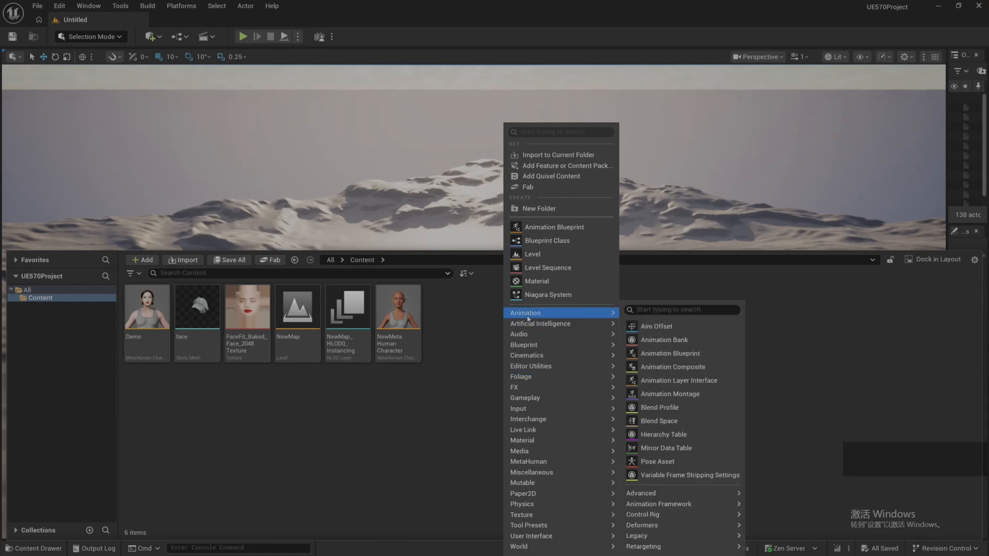
pyautogui.moveTo(547, 392)
pyautogui.moveTo(544, 314)
pyautogui.moveTo(590, 464)
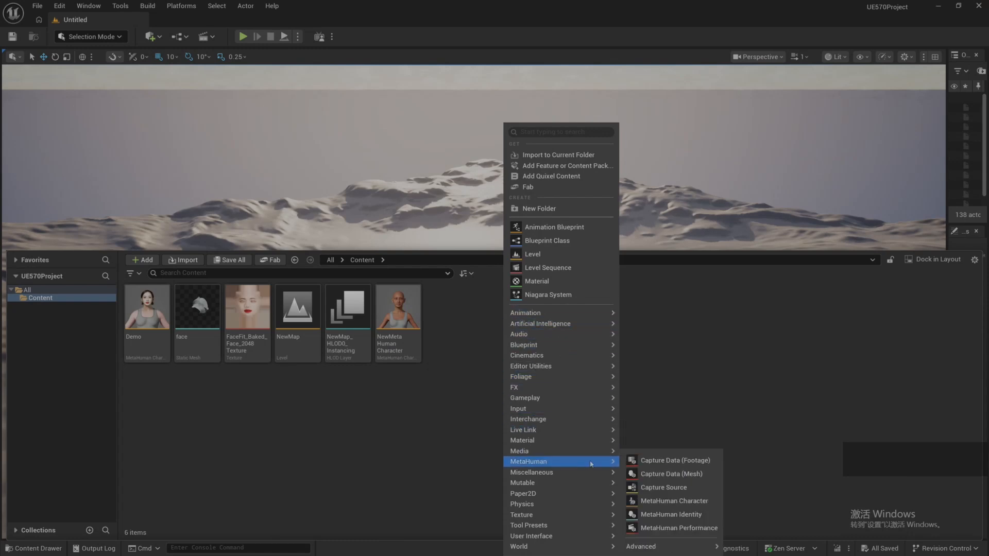
pyautogui.click(669, 501)
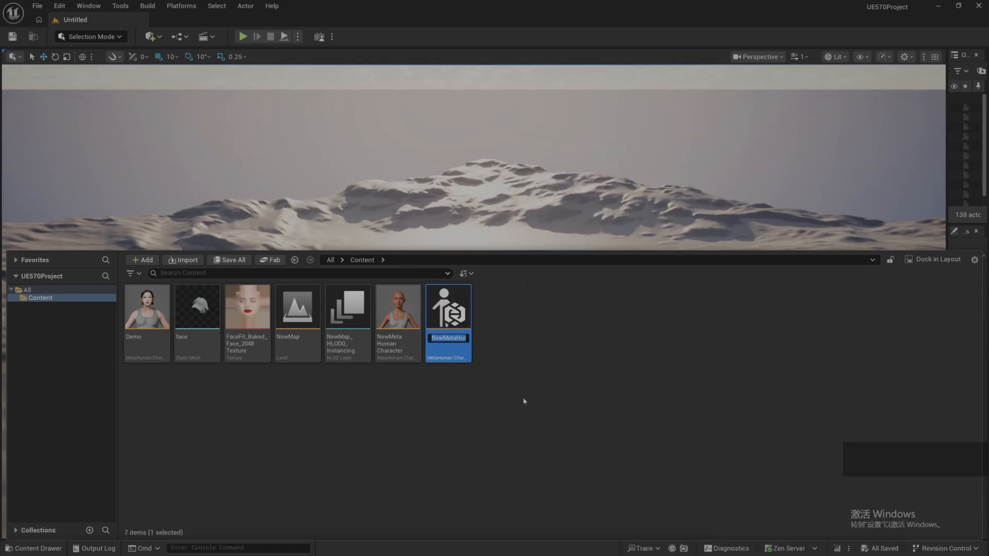
pyautogui.press('Return')
pyautogui.doubleClick(446, 319)
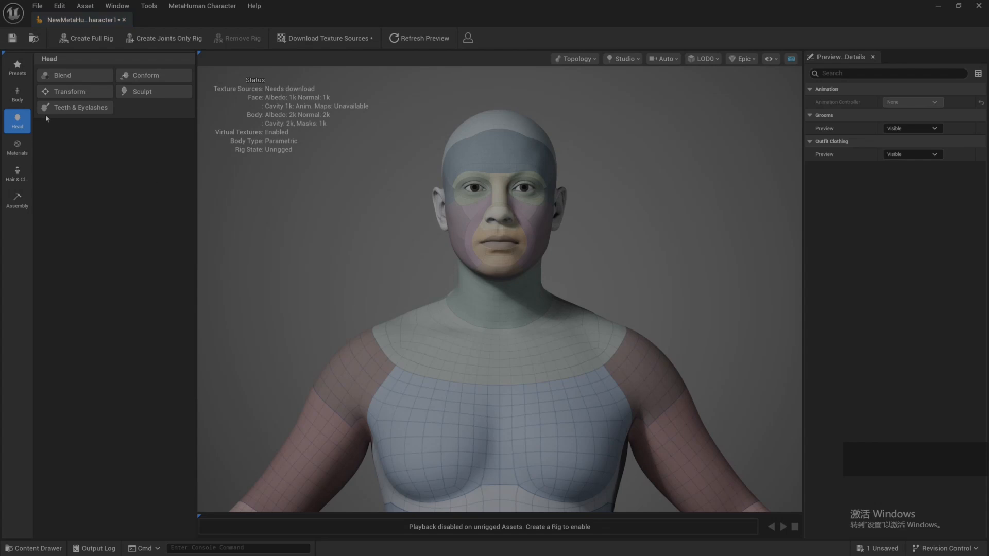
# Step: Import the whole body rig into the new character from the body DNA file already set in its Conform options
pyautogui.click(23, 101)
pyautogui.click(155, 75)
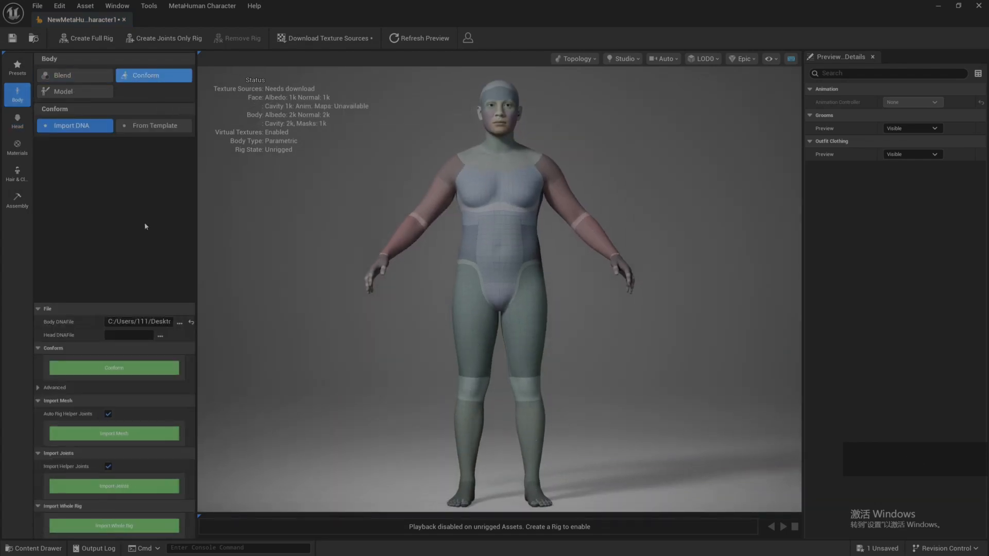
pyautogui.click(124, 529)
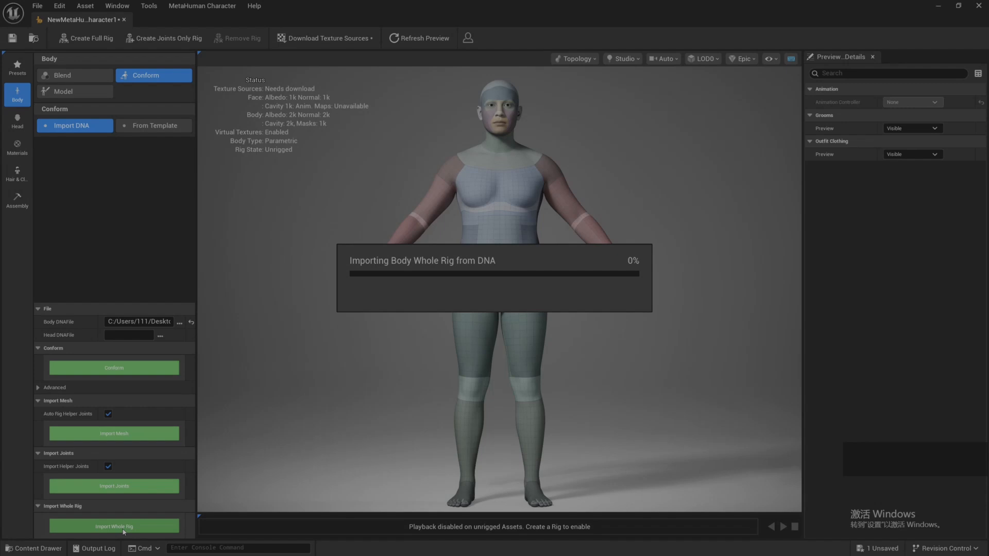
# Step: Set metahumanmodlerPro.dna as the DNA file in the head's Conform options and import the head's whole rig
pyautogui.click(17, 121)
pyautogui.click(150, 75)
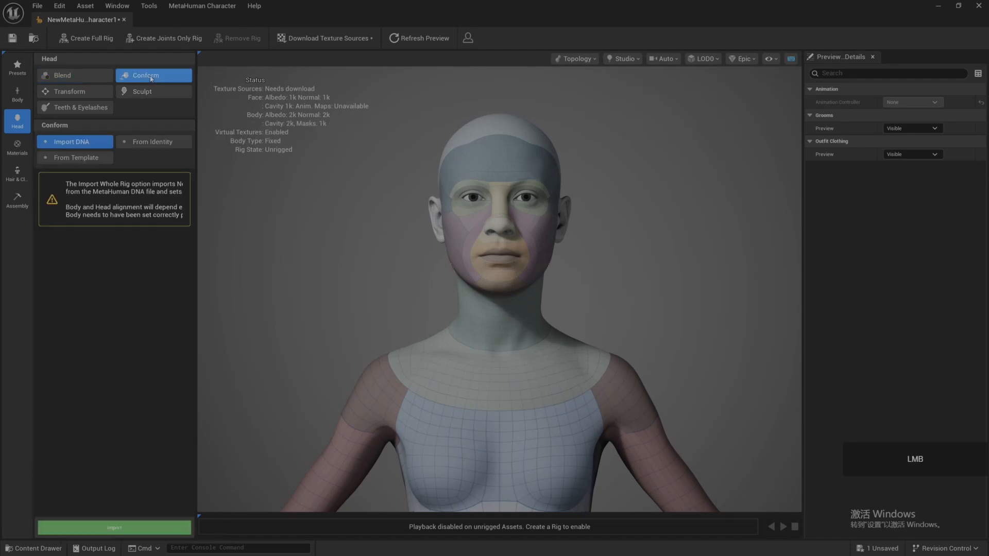
pyautogui.click(179, 483)
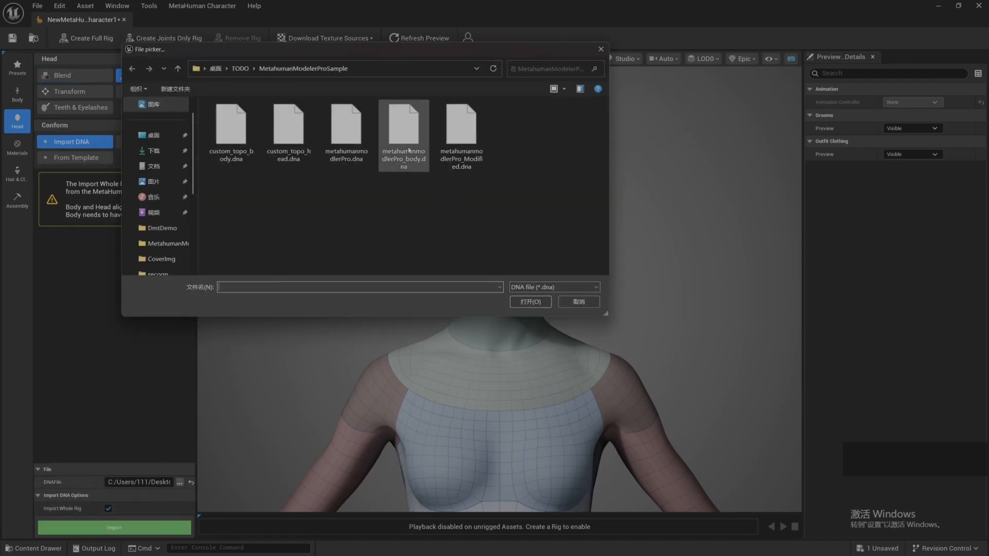
pyautogui.click(346, 144)
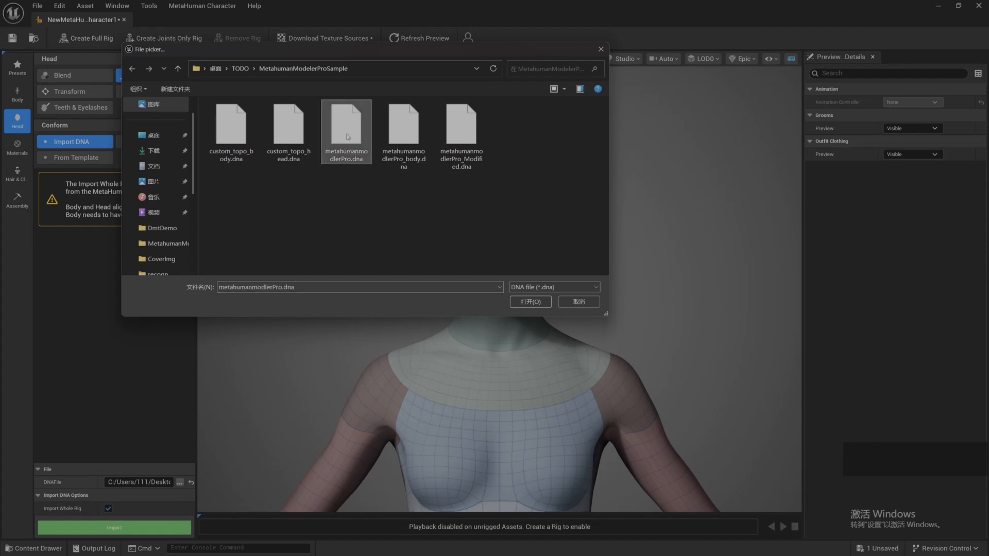
pyautogui.click(539, 301)
pyautogui.click(108, 527)
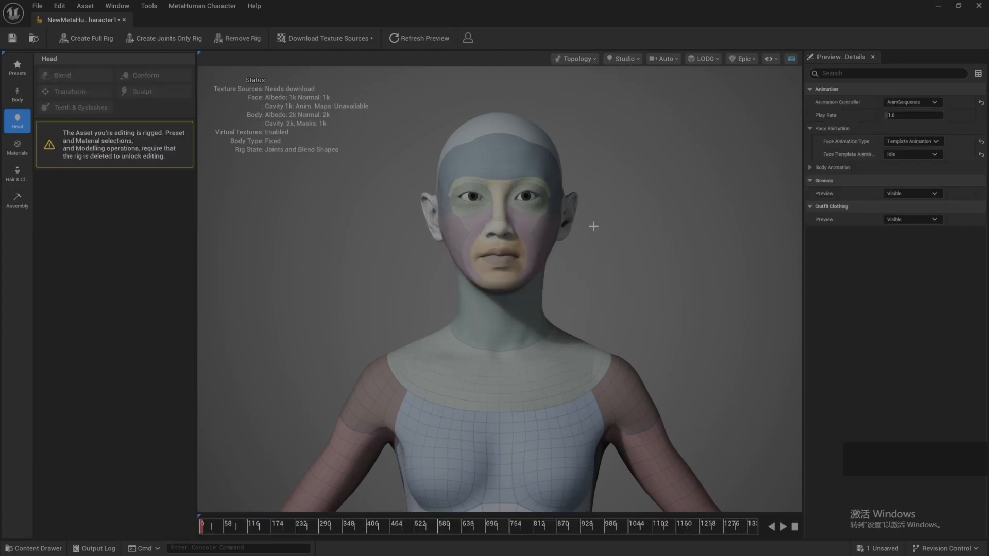
# Step: Switch the new character's preview material to Skin and frame its head and shoulders
pyautogui.moveTo(593, 248); pyautogui.dragTo(596, 250)
pyautogui.click(576, 58)
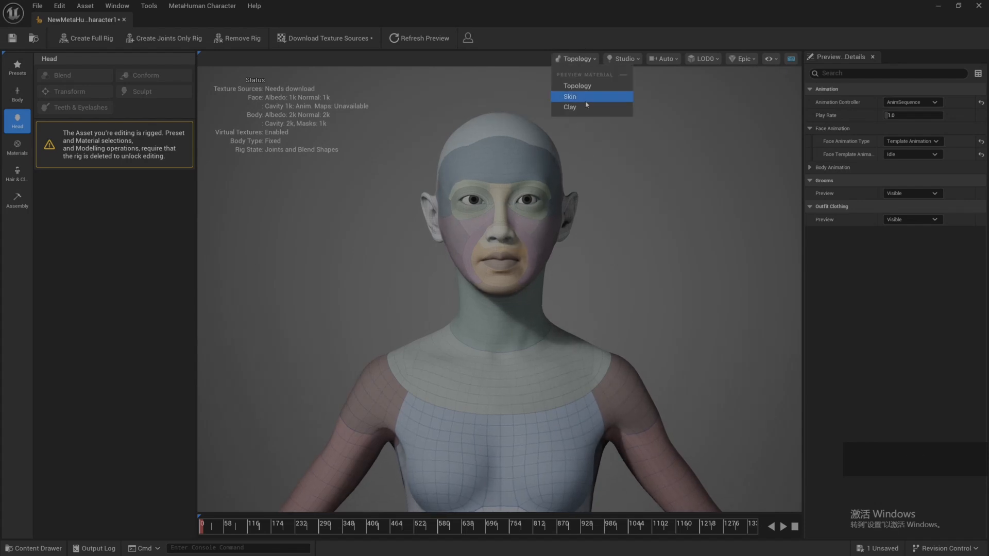
pyautogui.click(581, 100)
pyautogui.scroll(10, 594, 234)
pyautogui.scroll(-10, 593, 233)
pyautogui.click(589, 214)
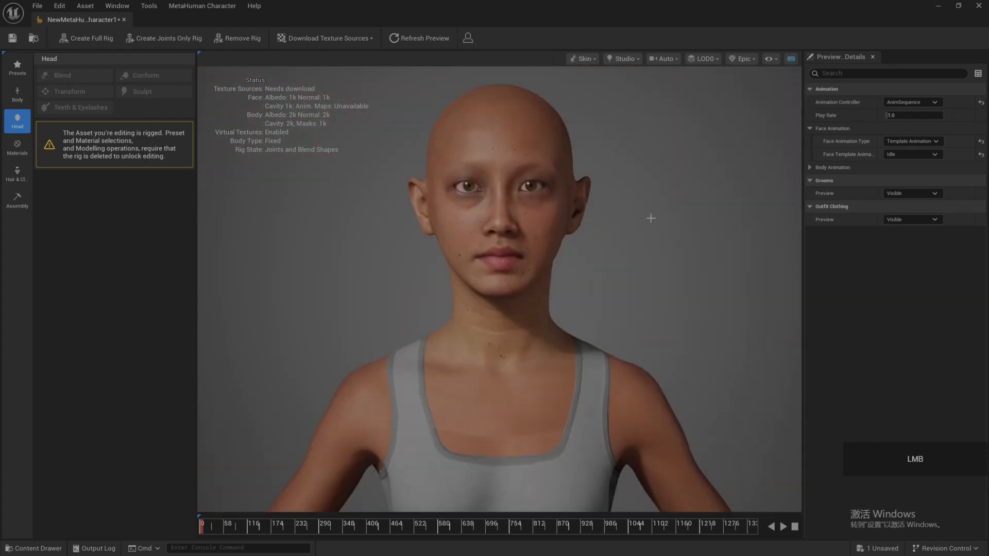
# Step: Set the new character's face template animation to FaceROM
pyautogui.click(906, 193)
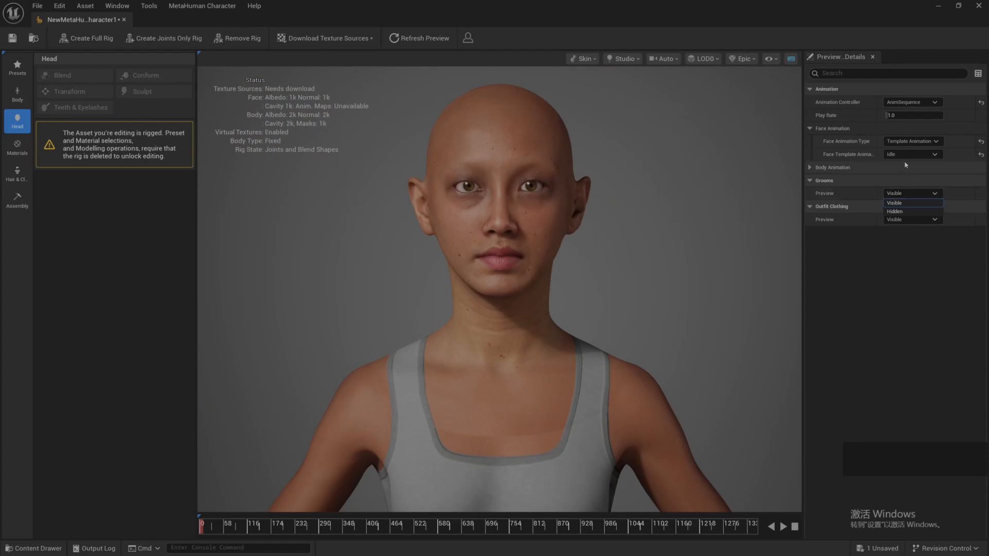
pyautogui.click(911, 154)
pyautogui.click(897, 173)
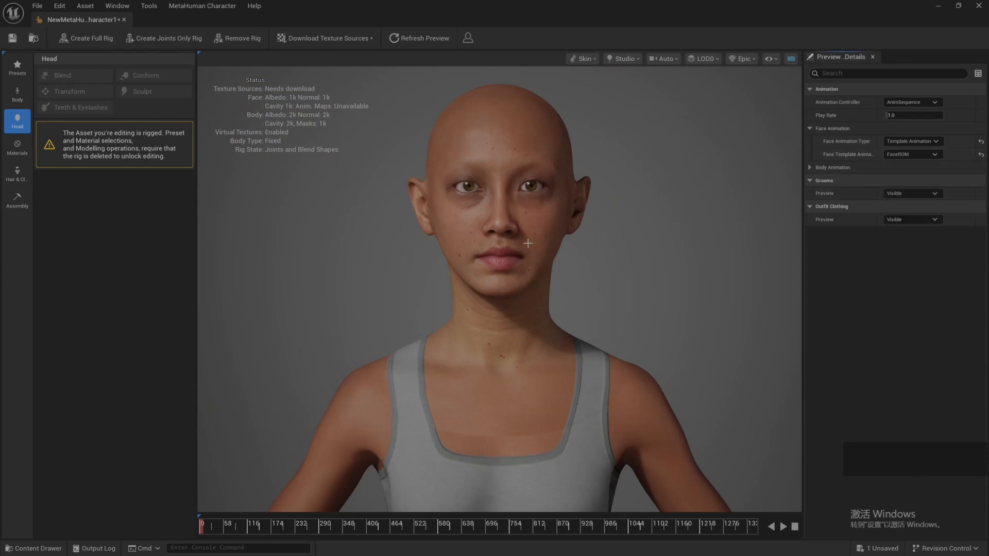
# Step: Open NewMetaHumanCharacter, set its face template animation to FaceROM, and scrub both characters to the early open-mouth expression
pyautogui.moveTo(208, 528); pyautogui.dragTo(212, 528)
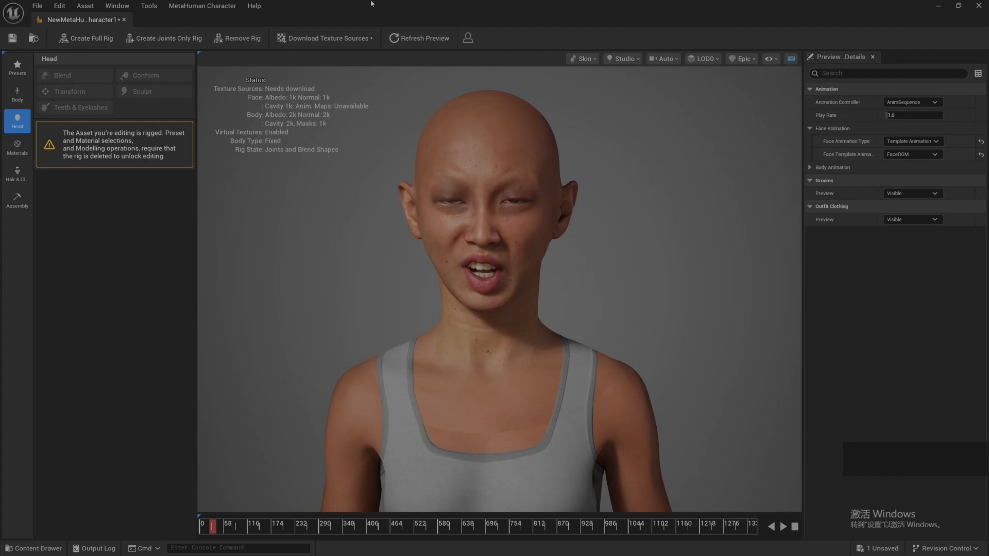
pyautogui.hotkey('ctrl', 'space')
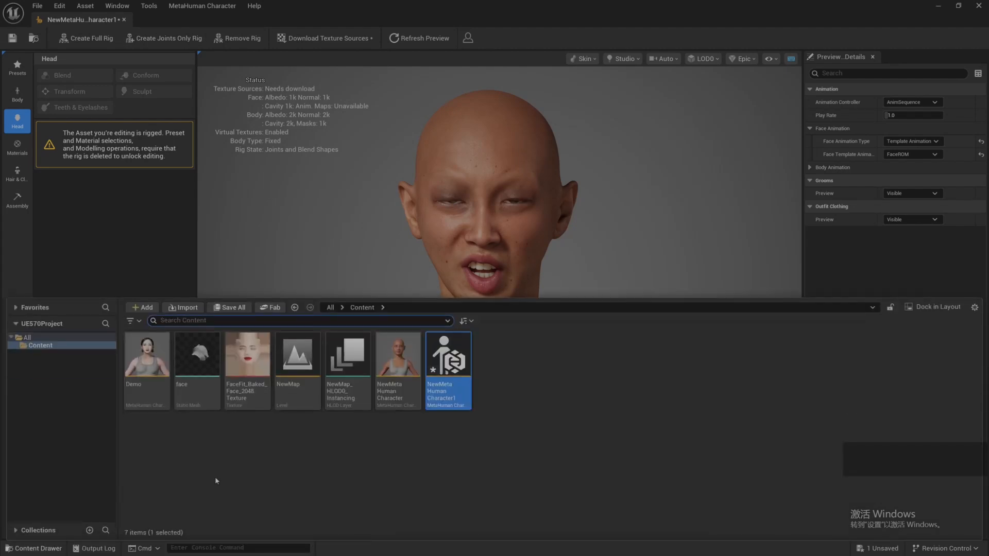
pyautogui.click(391, 366)
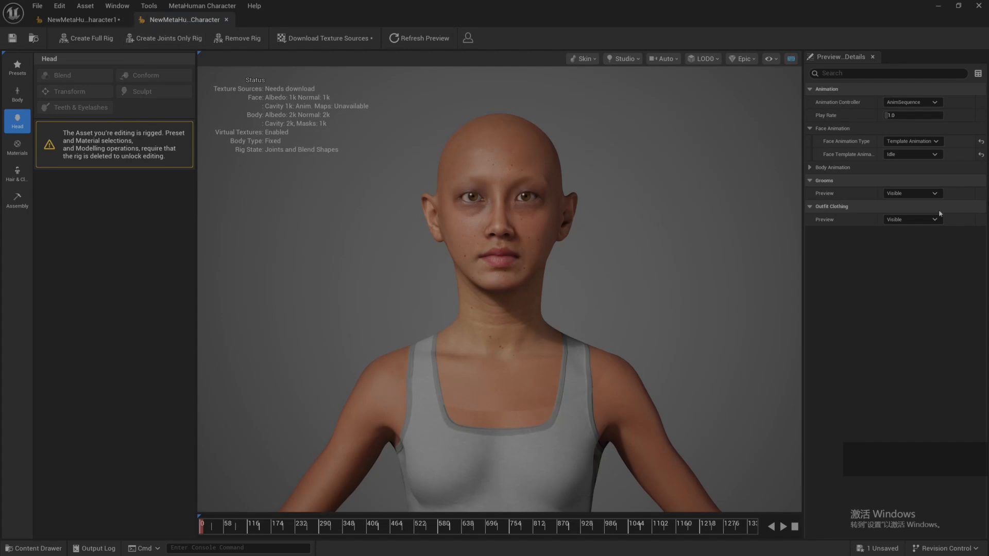
pyautogui.click(914, 154)
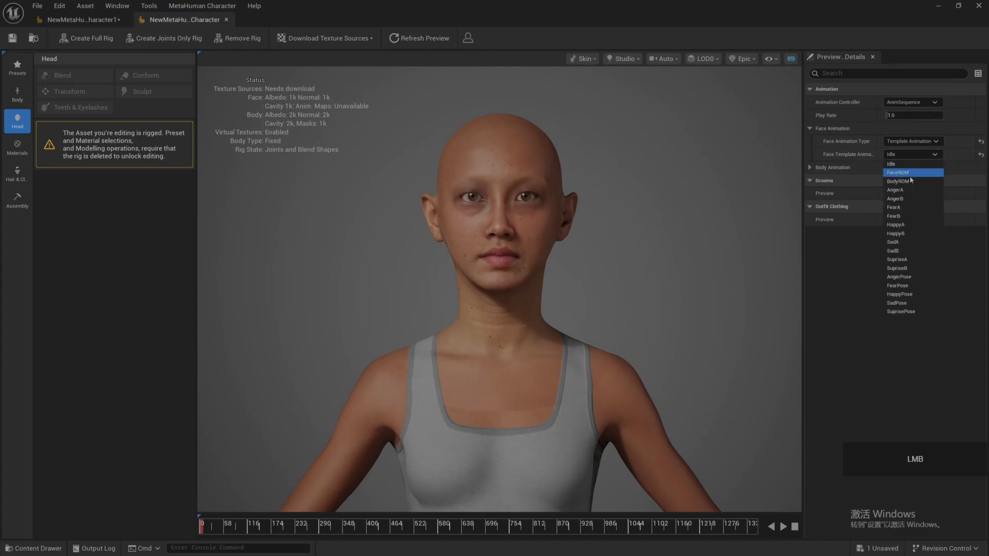
pyautogui.click(909, 173)
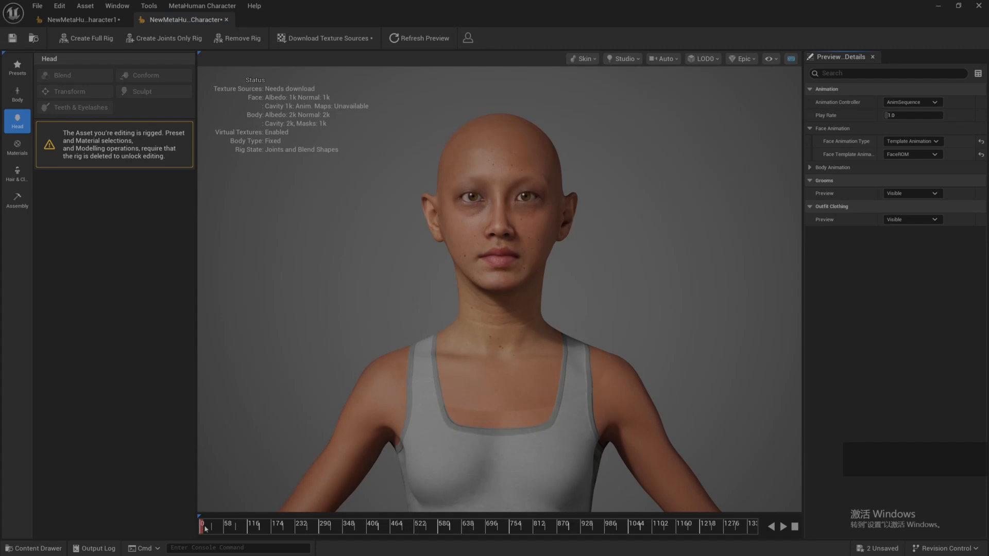
pyautogui.moveTo(205, 528); pyautogui.dragTo(216, 529)
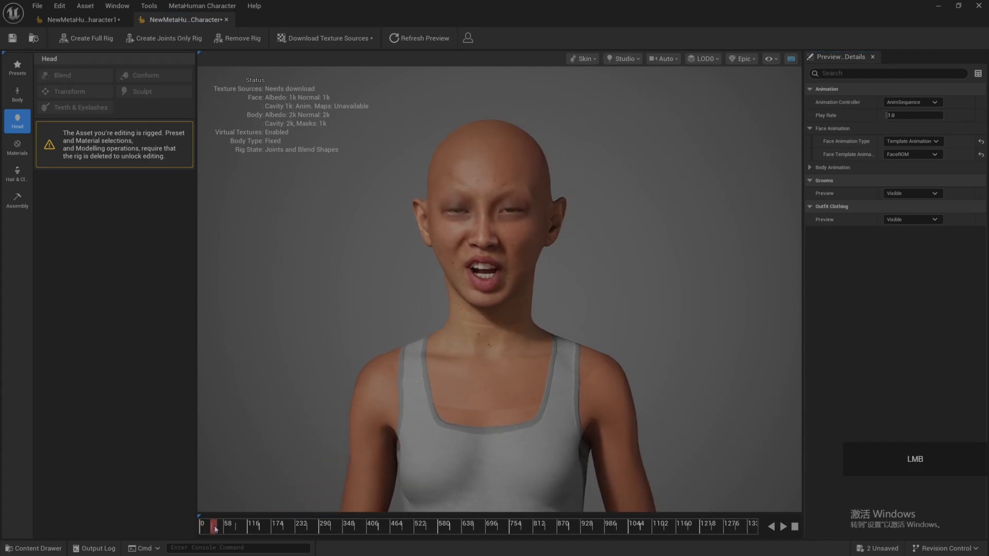
# Step: Save both MetaHuman characters and return to NewMetaHumanCharacter
pyautogui.click(12, 38)
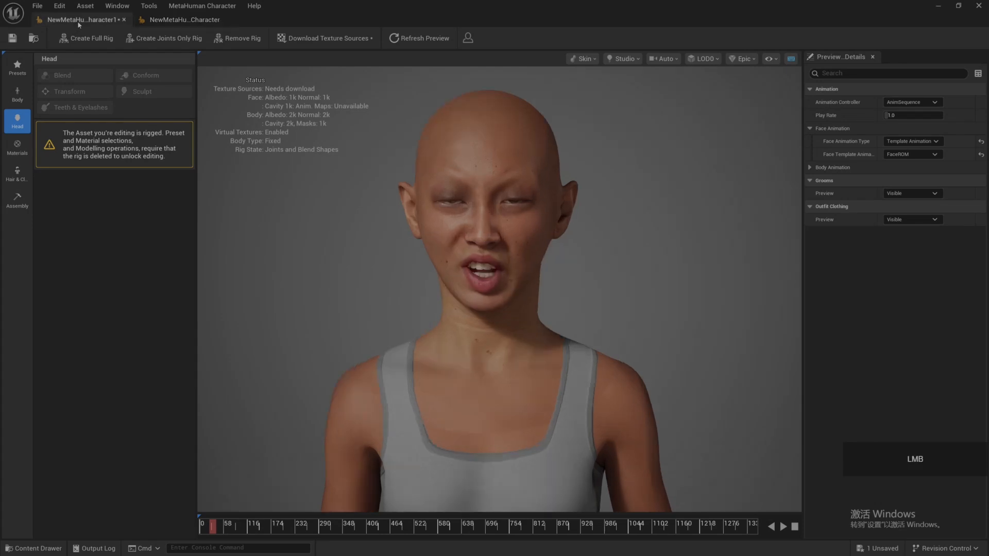
pyautogui.hotkey('ctrl', 's')
pyautogui.click(177, 20)
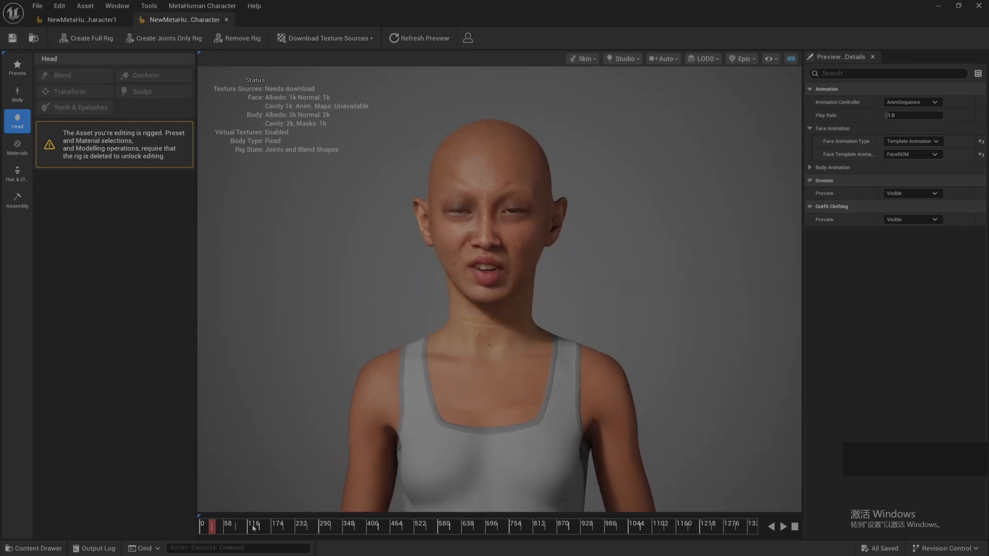
# Step: Compare the early FaceROM expression of NewMetaHumanCharacter with that of NewMetaHumanCharacter1
pyautogui.moveTo(213, 528); pyautogui.dragTo(211, 530)
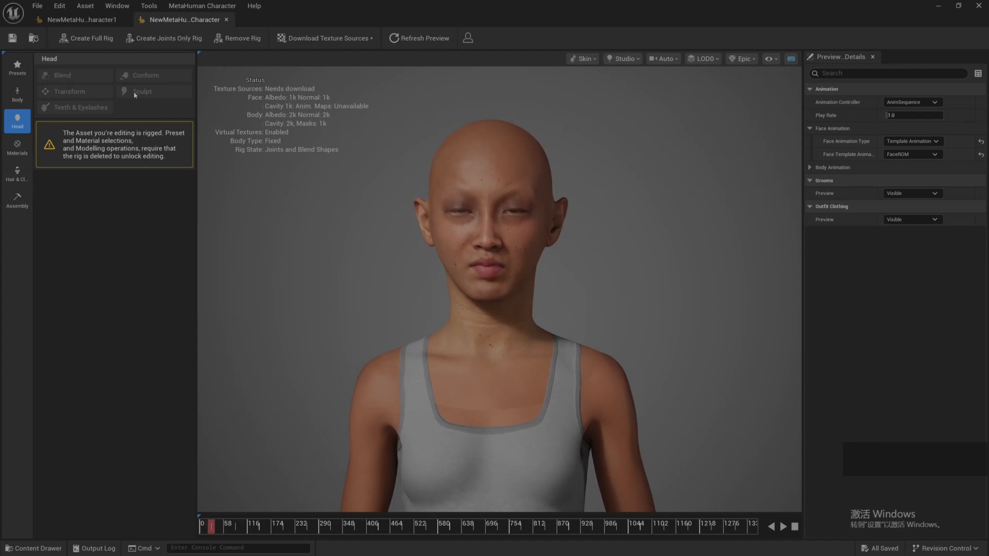
pyautogui.click(82, 19)
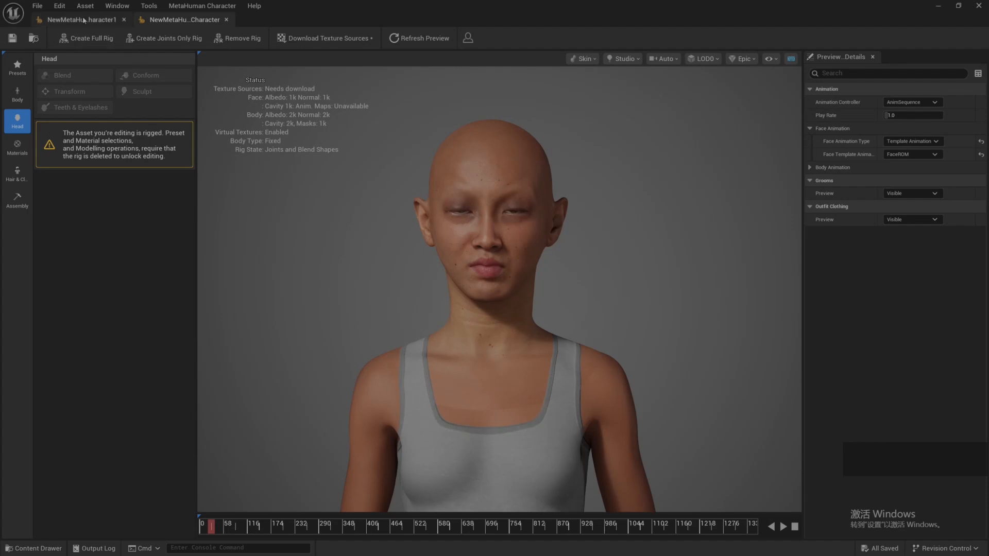
pyautogui.moveTo(212, 530); pyautogui.dragTo(213, 530)
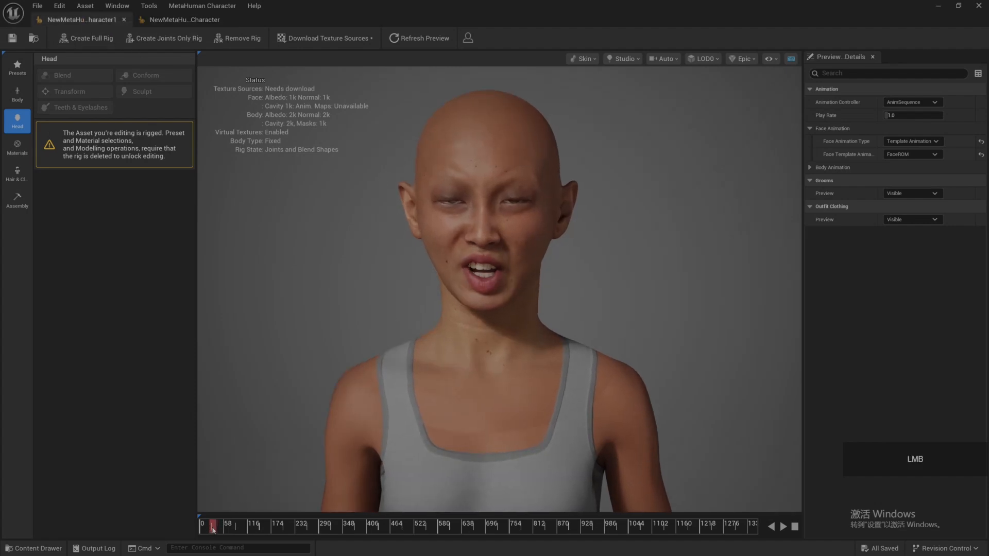
# Step: Remove the existing rig from NewMetaHumanCharacter to unlock its head editing
pyautogui.click(198, 21)
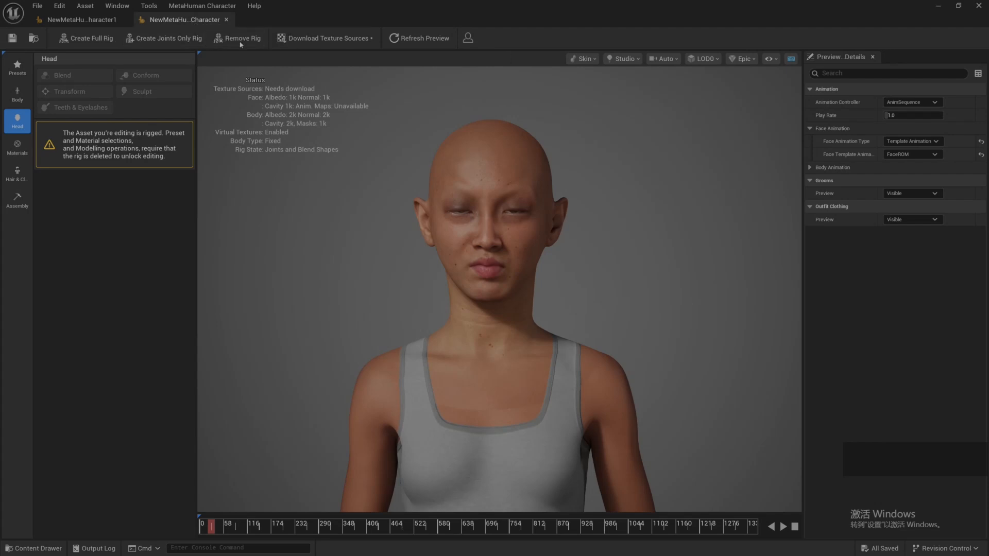
pyautogui.click(233, 40)
pyautogui.click(249, 39)
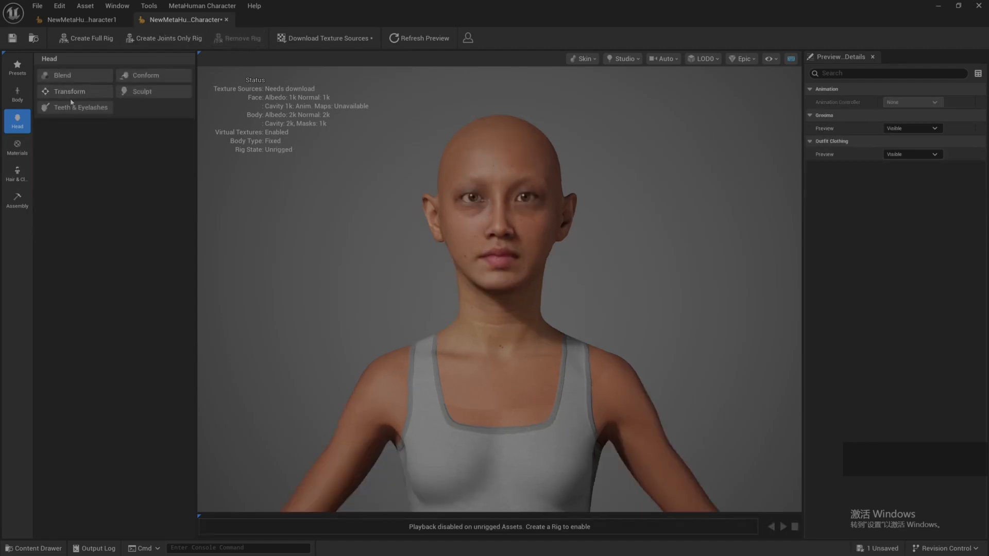
# Step: Set metahumanmodlerPro_Modified.dna as the DNA file in the head's Conform options and import the whole rig
pyautogui.click(144, 77)
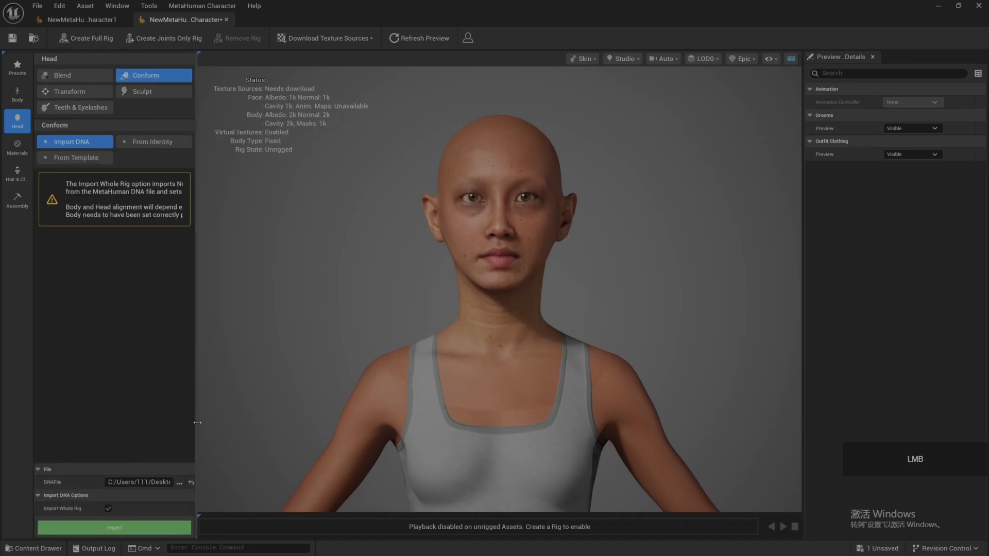
pyautogui.moveTo(197, 422); pyautogui.dragTo(565, 427)
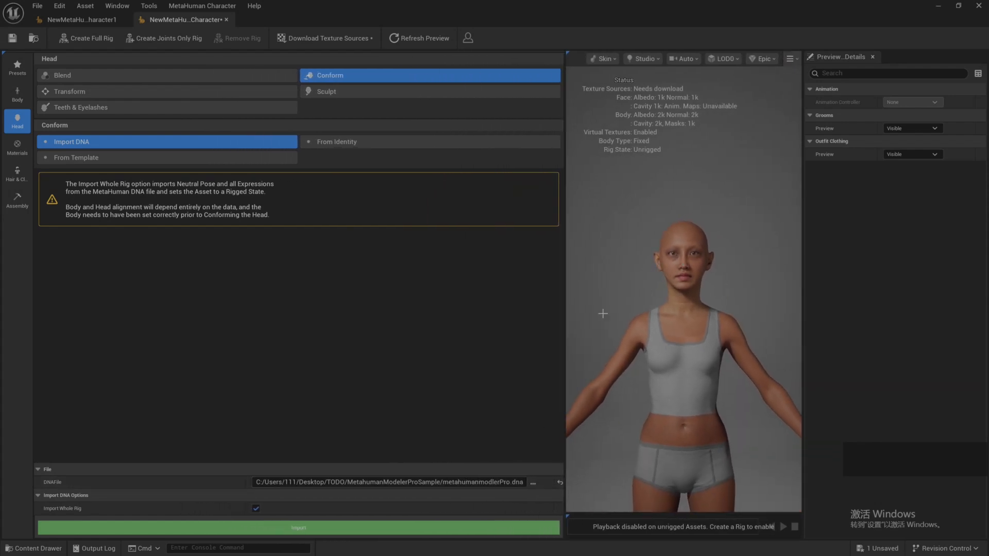
pyautogui.click(532, 482)
pyautogui.click(463, 163)
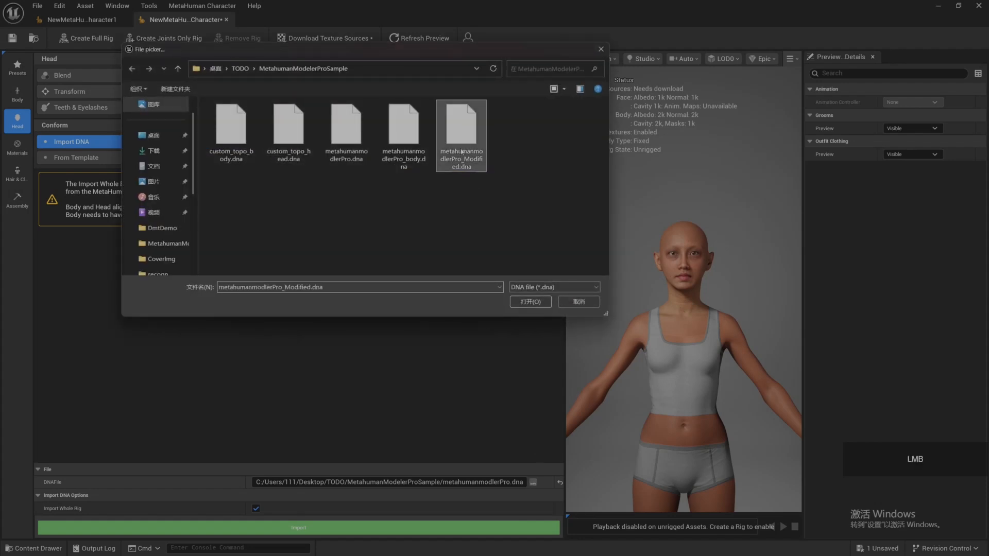
pyautogui.click(533, 302)
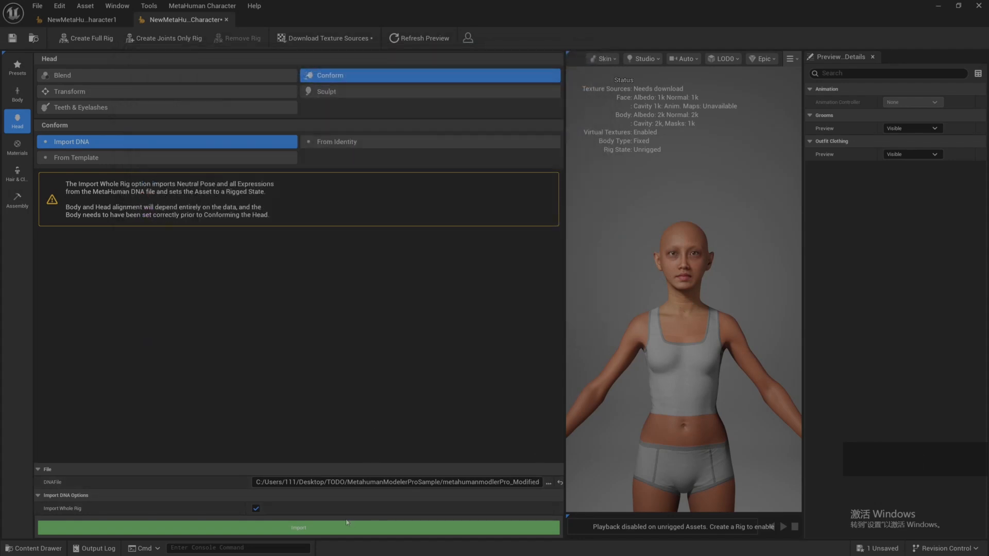
pyautogui.click(319, 529)
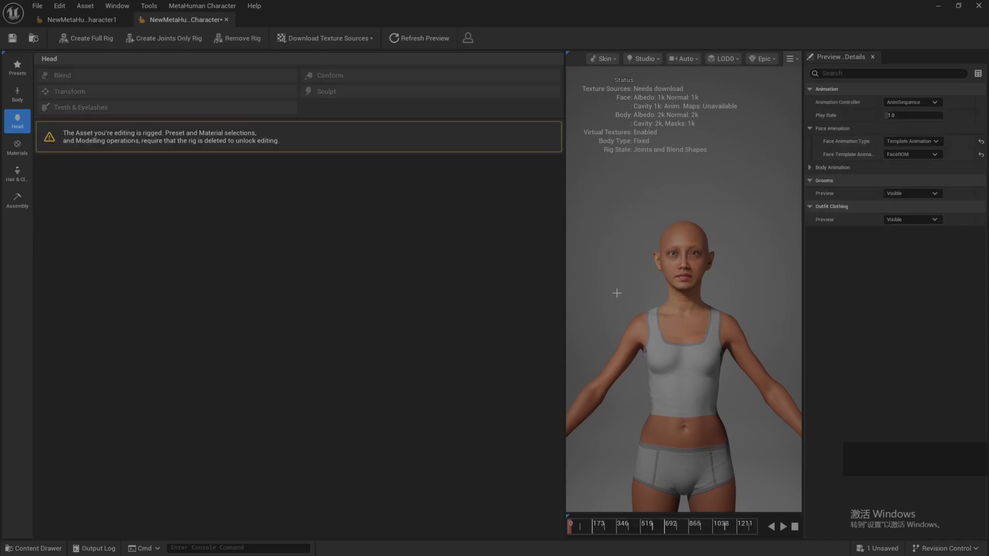
# Step: Scrub the FaceROM animation on the re-imported character and on NewMetaHumanCharacter1 to compare their mouth expressions
pyautogui.moveTo(565, 258); pyautogui.dragTo(273, 482)
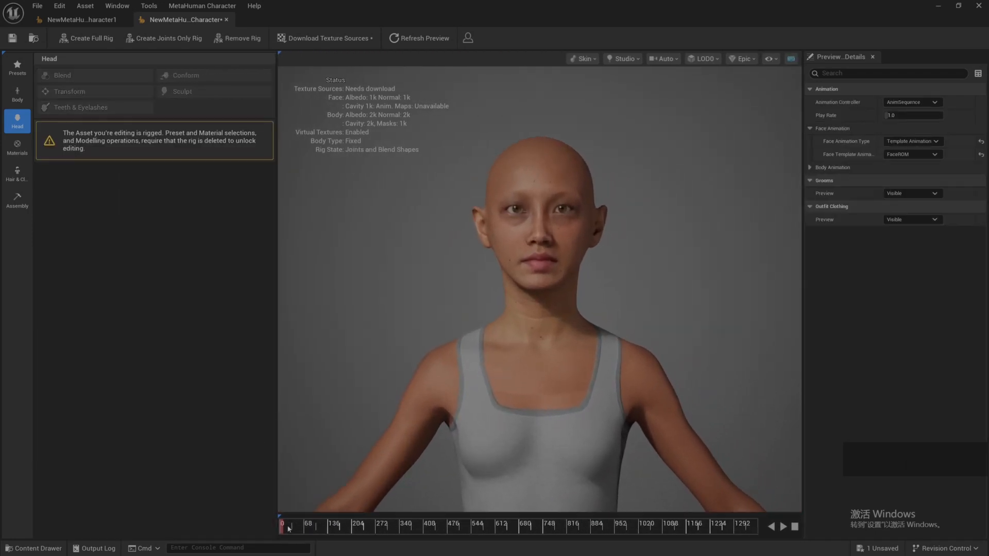
pyautogui.moveTo(291, 529); pyautogui.dragTo(296, 530)
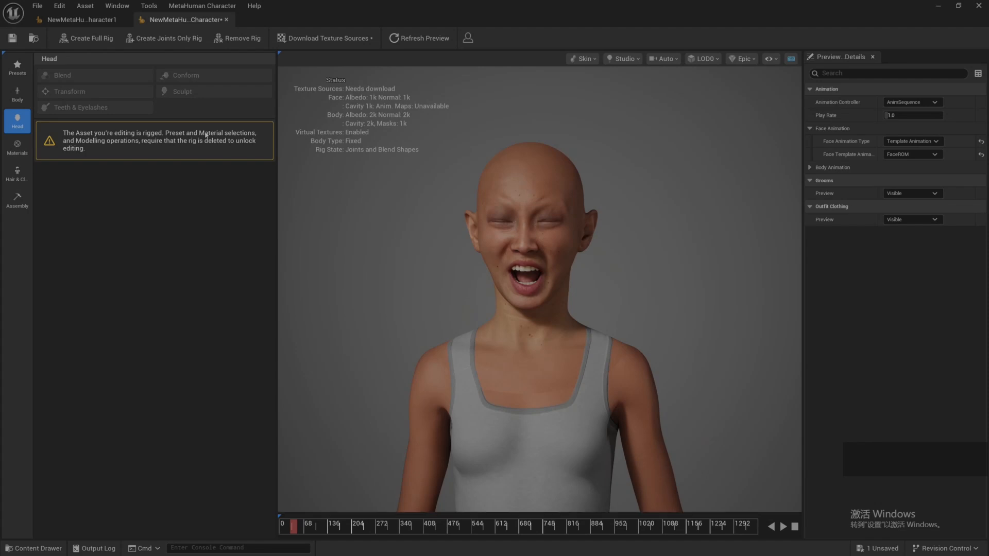
pyautogui.click(81, 19)
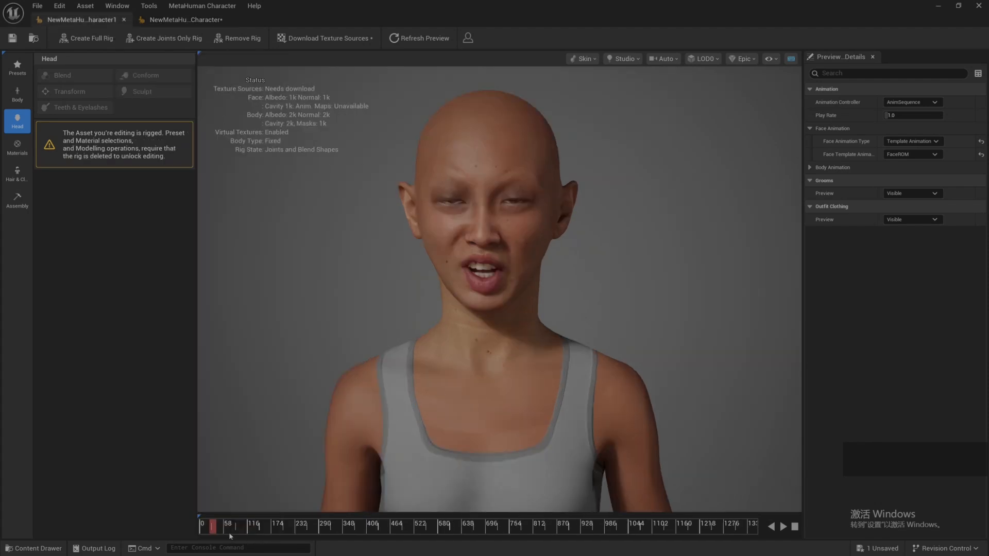
pyautogui.moveTo(217, 529); pyautogui.dragTo(212, 528)
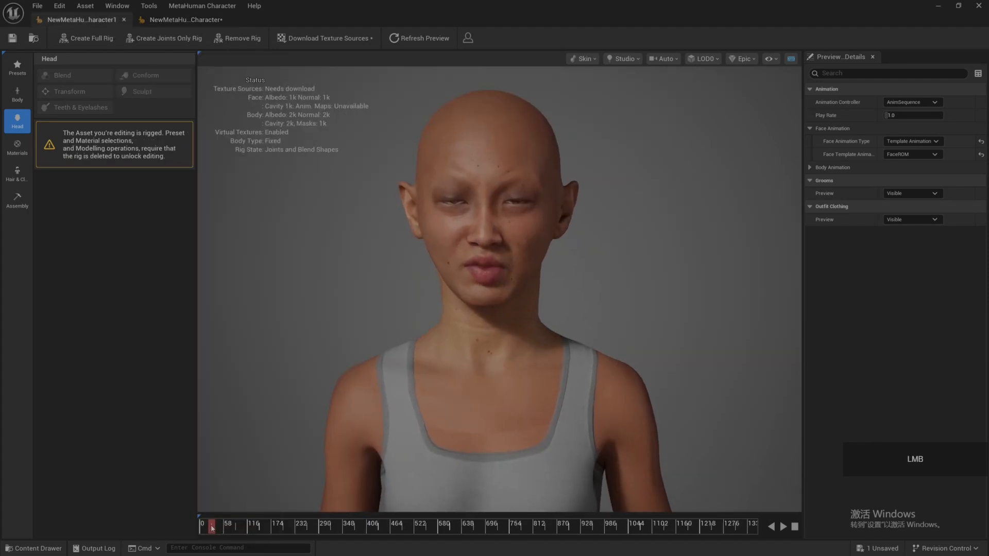
# Step: Examine the open mouth, teeth and closed eyes of NewMetaHumanCharacter up close
pyautogui.click(183, 19)
pyautogui.scroll(5, 512, 234)
pyautogui.scroll(-5, 512, 234)
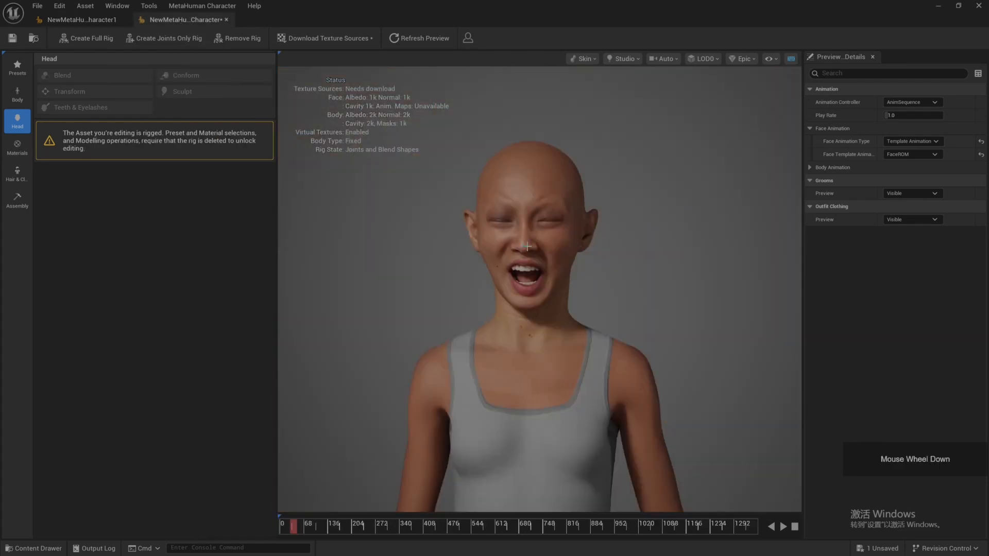
pyautogui.scroll(2, 457, 208)
pyautogui.moveTo(458, 208); pyautogui.dragTo(461, 189)
pyautogui.scroll(5, 452, 188)
pyautogui.scroll(-4, 452, 188)
pyautogui.scroll(-1, 466, 188)
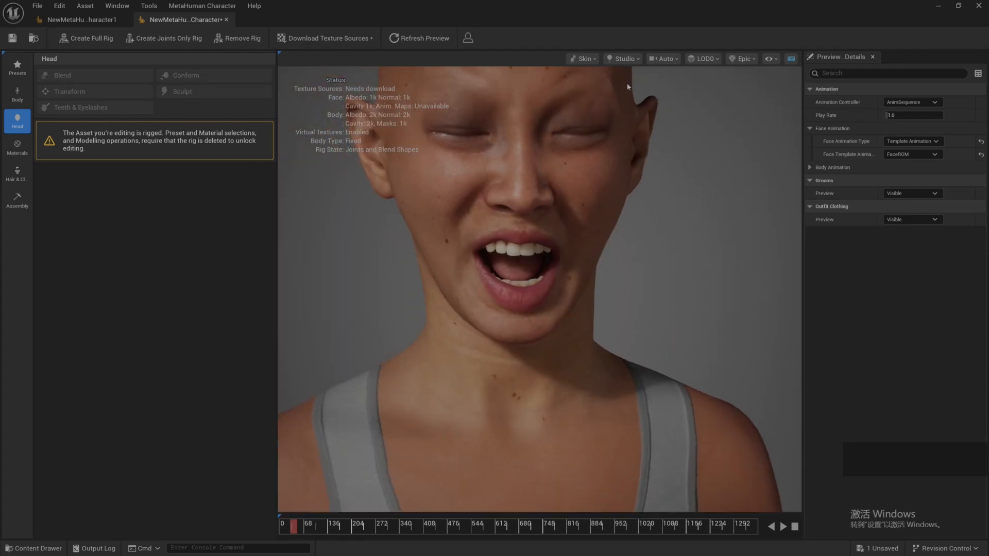
pyautogui.moveTo(501, 127); pyautogui.dragTo(489, 128)
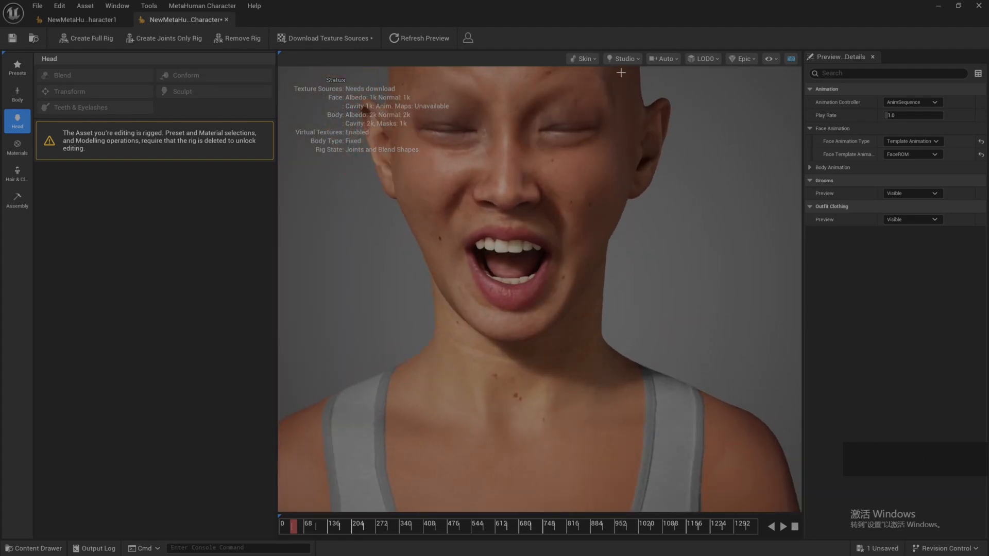
# Step: Preview NewMetaHumanCharacter at LOD1, LOD2 and LOD4 and inspect how head and body fit together
pyautogui.click(703, 58)
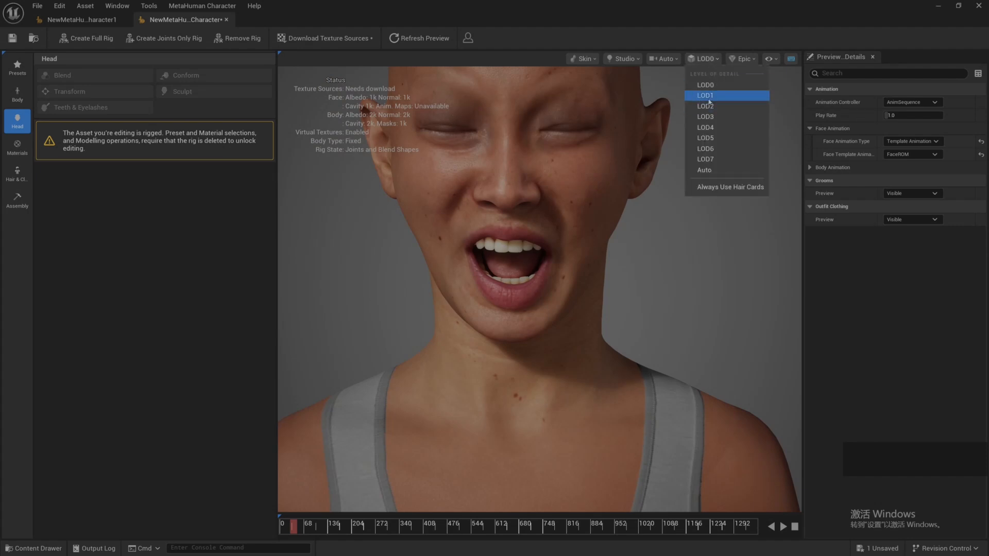
pyautogui.click(706, 96)
pyautogui.click(704, 59)
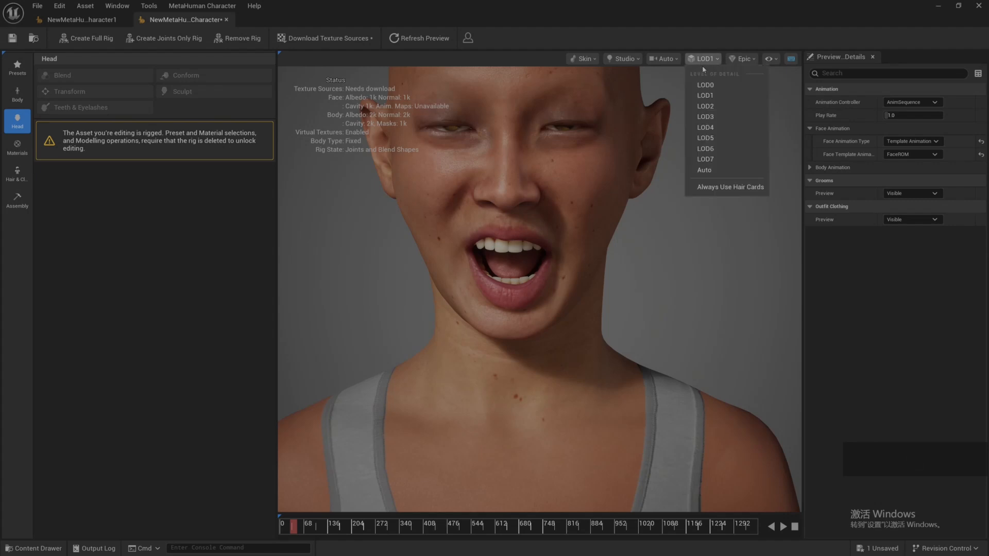
pyautogui.click(707, 109)
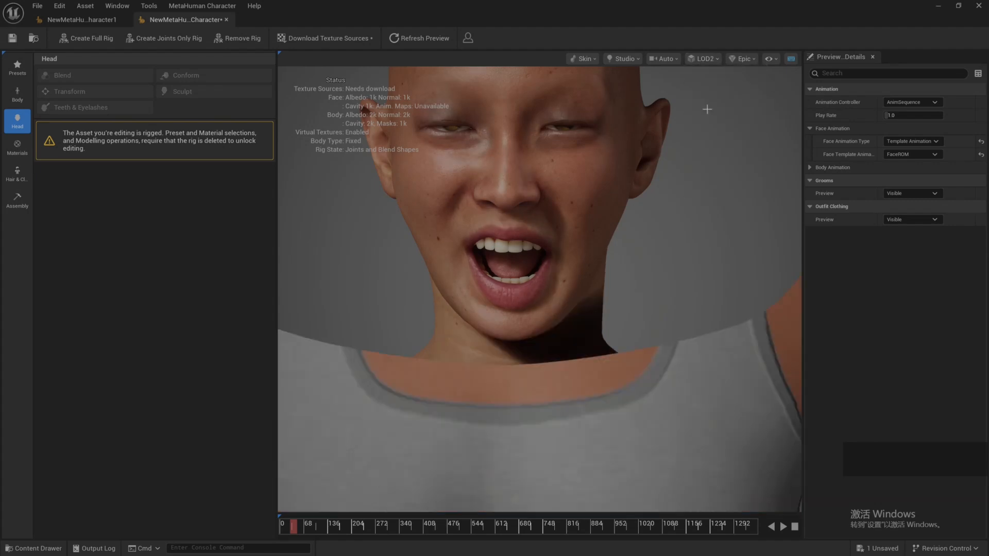
pyautogui.click(703, 59)
pyautogui.click(710, 121)
pyautogui.scroll(-4, 649, 157)
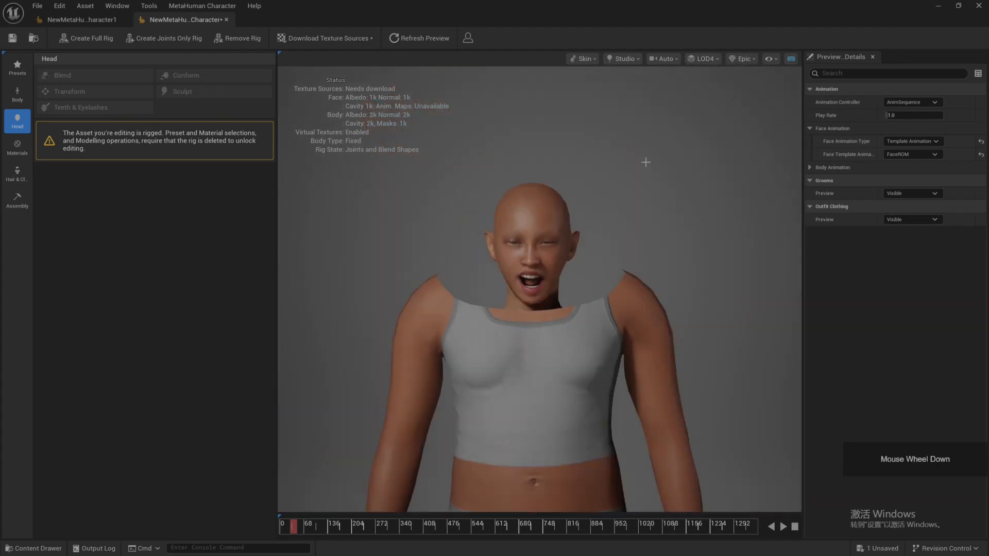
pyautogui.scroll(3, 561, 284)
pyautogui.scroll(-3, 542, 312)
pyautogui.moveTo(534, 276); pyautogui.dragTo(494, 283)
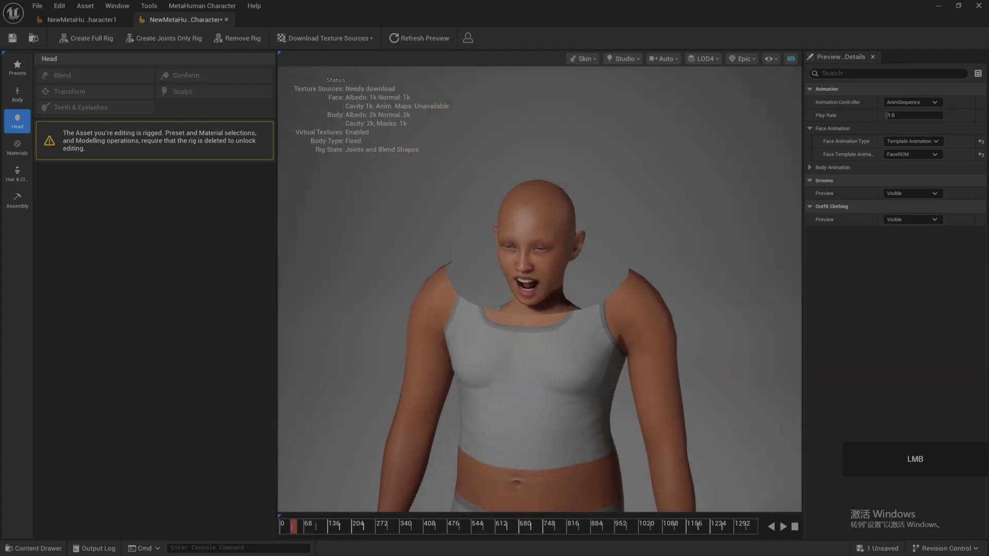
# Step: Preview NewMetaHumanCharacter at LOD0, LOD1, LOD2 and LOD3 in turn to compare how the body matches the head
pyautogui.click(707, 59)
pyautogui.click(706, 86)
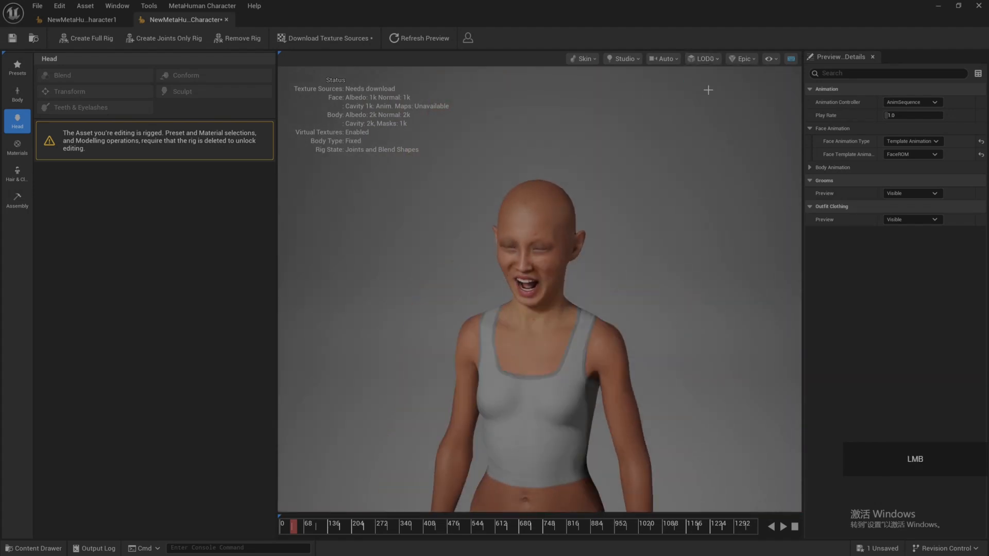
pyautogui.click(700, 61)
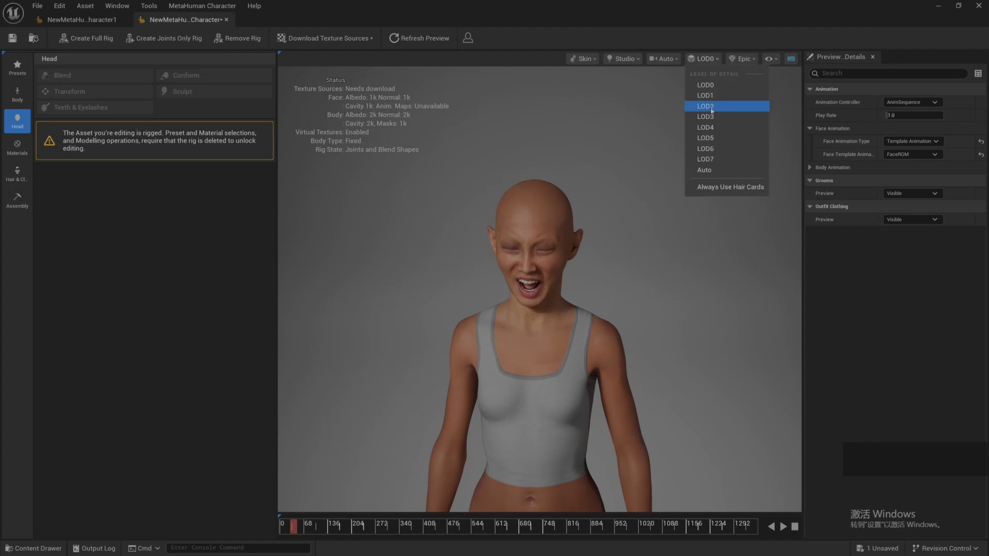
pyautogui.click(708, 95)
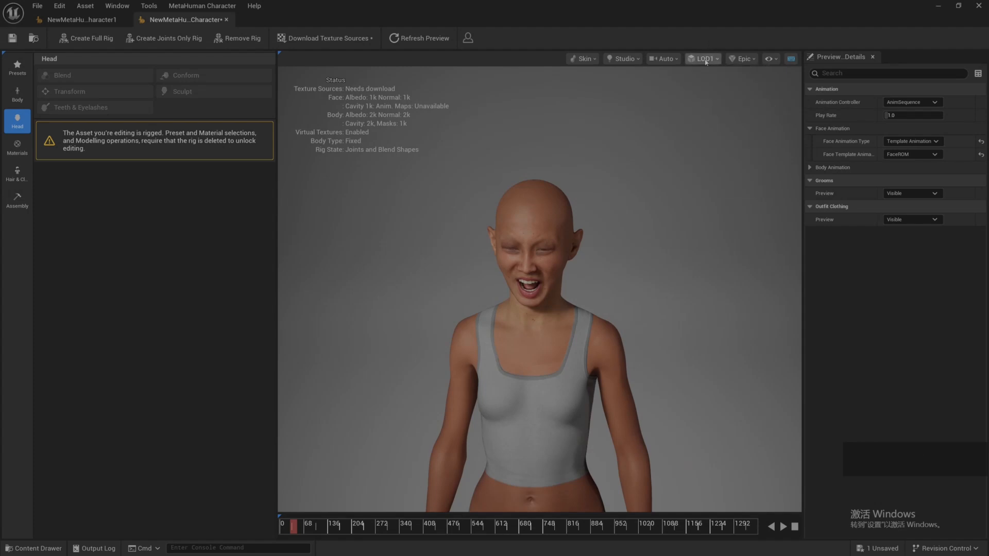
pyautogui.click(703, 59)
pyautogui.click(703, 104)
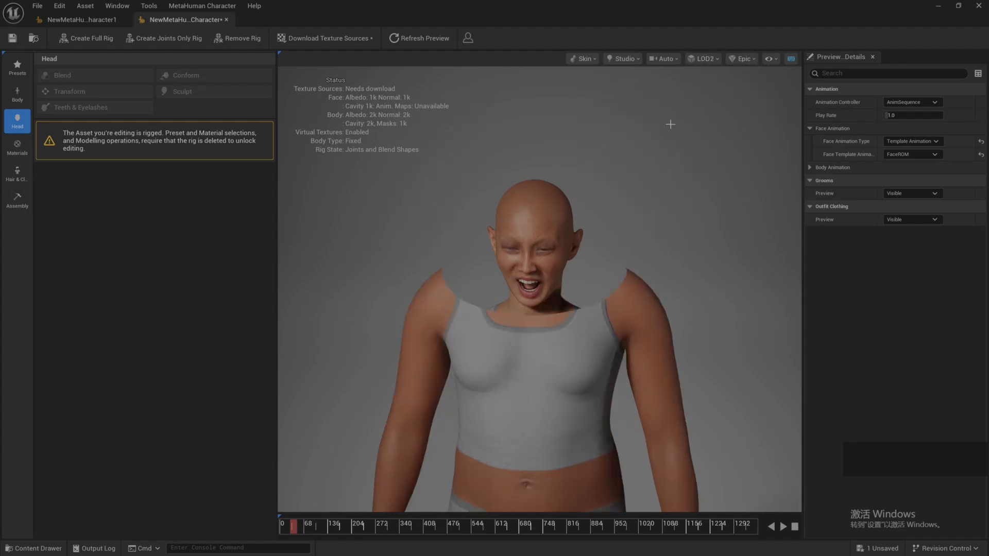
pyautogui.click(703, 59)
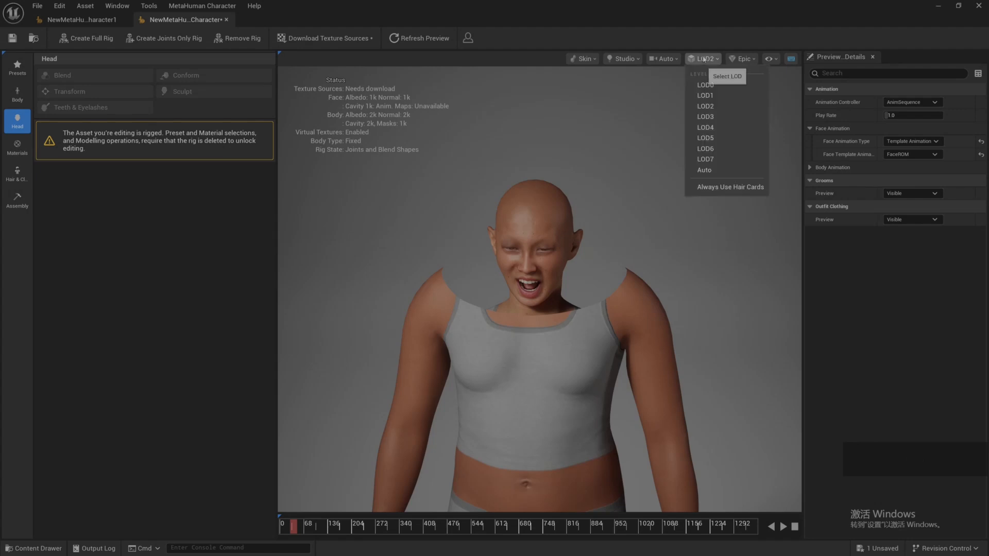
pyautogui.click(710, 117)
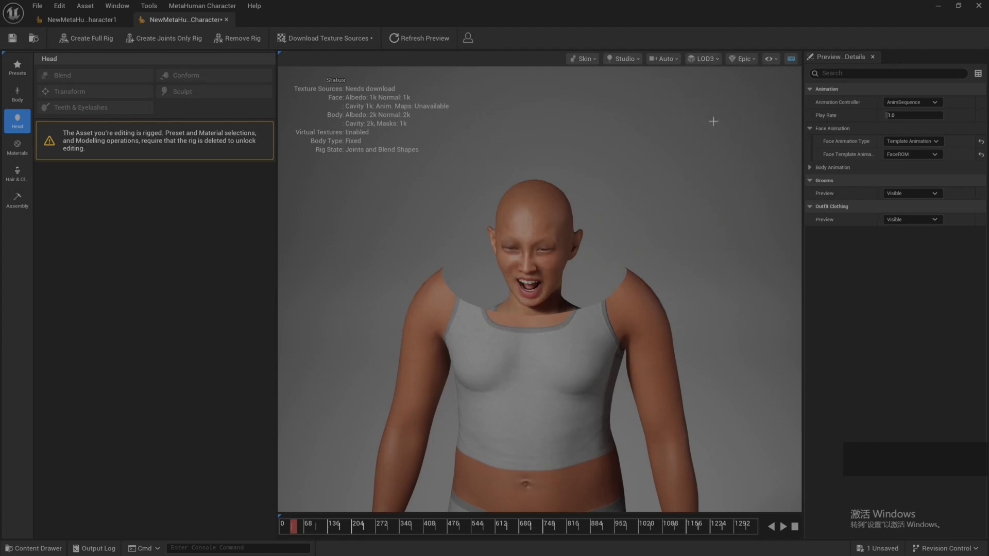
# Step: Set the character preview back to LOD0 and save NewMetaHumanCharacter
pyautogui.click(703, 59)
pyautogui.click(707, 85)
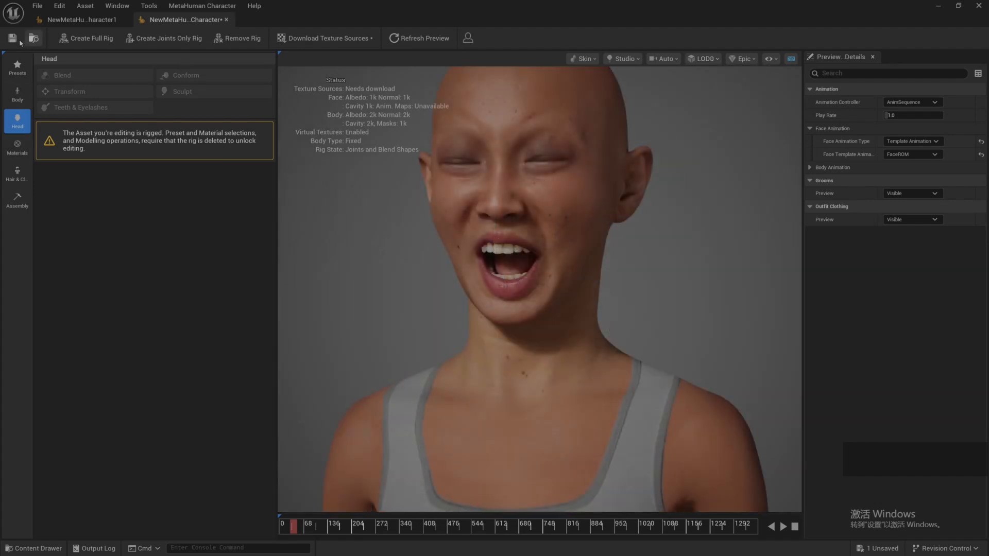
pyautogui.click(21, 41)
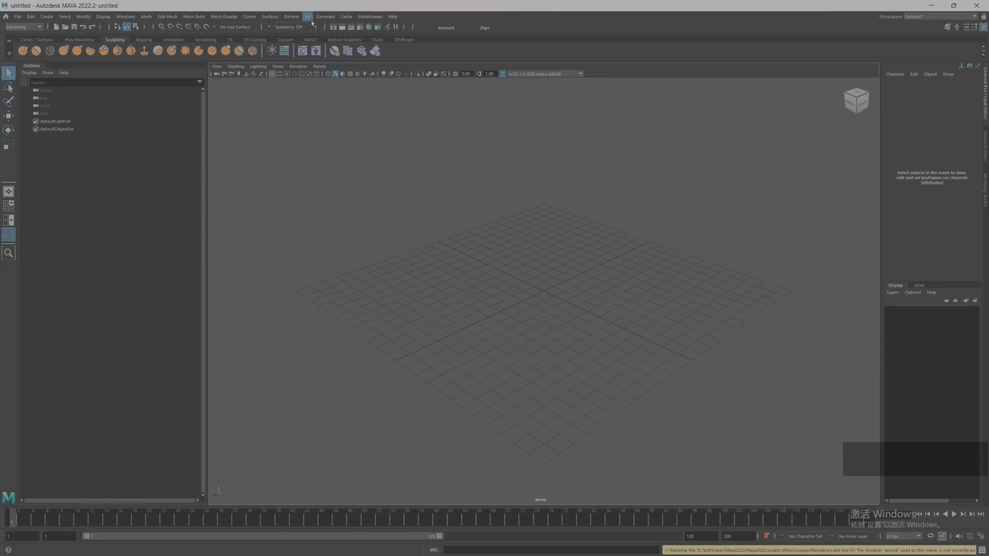
# Step: Switch to Maya and load metahumanmodlerPro_Modified.dna from the MetahumanModelerProSample folder into the MetaHuman Expression Editor
pyautogui.click(369, 17)
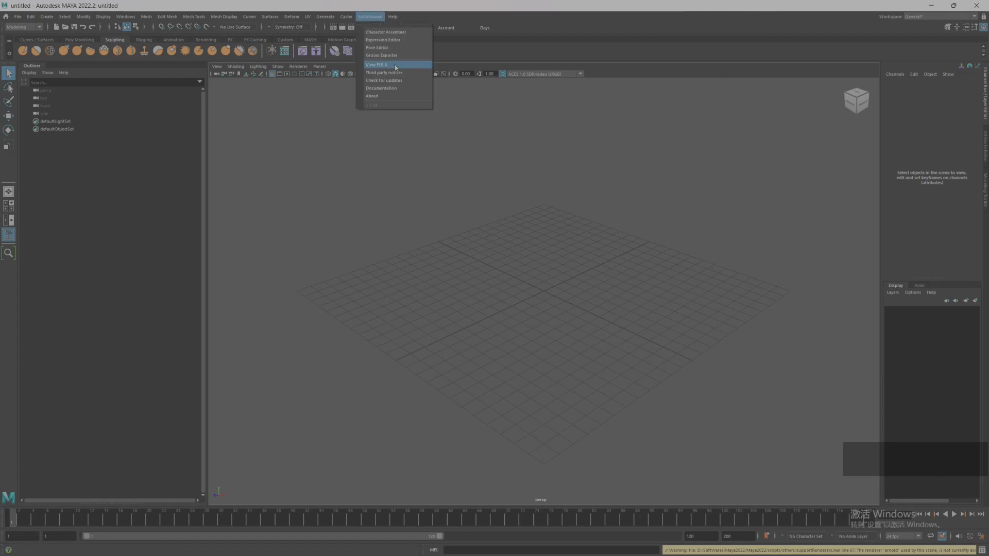
pyautogui.click(389, 40)
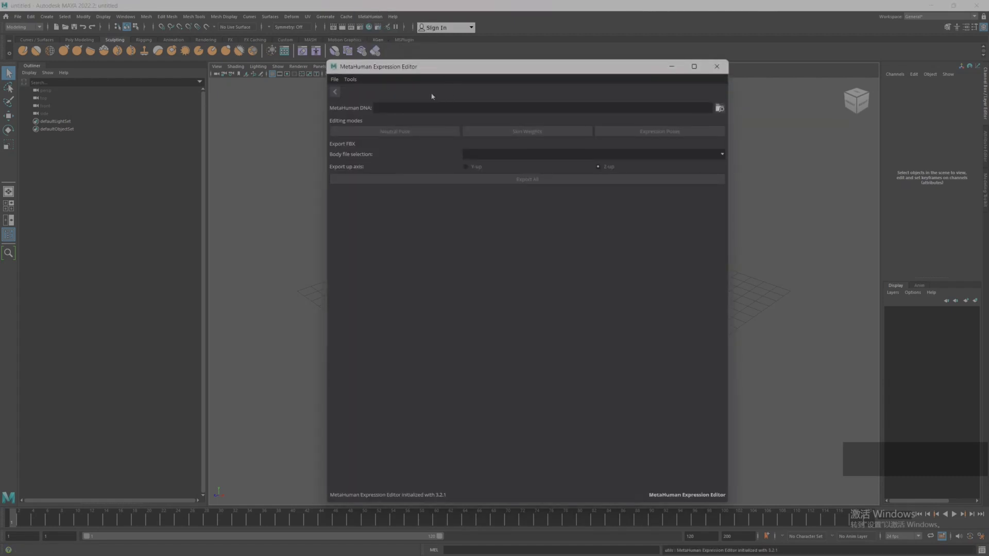
pyautogui.click(719, 108)
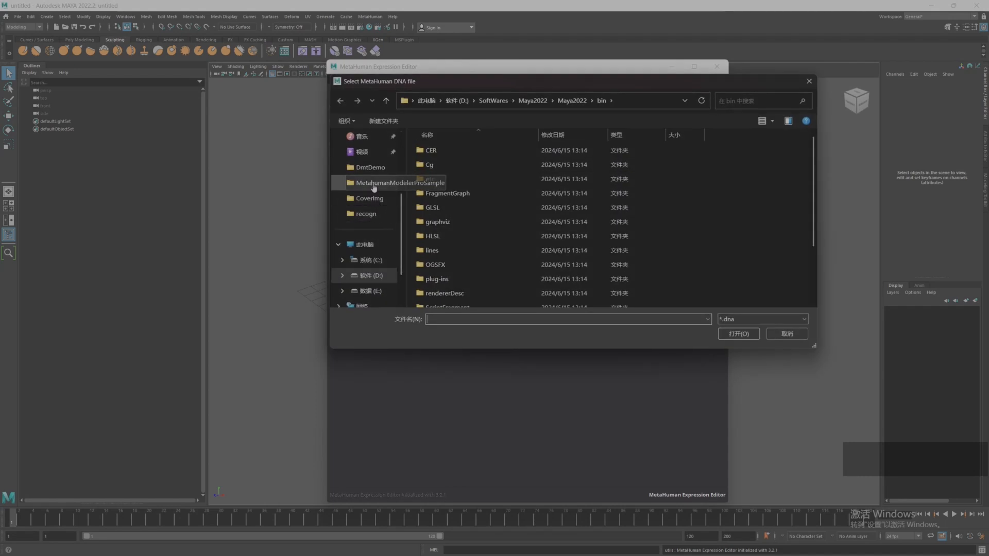
pyautogui.moveTo(408, 170); pyautogui.dragTo(442, 172)
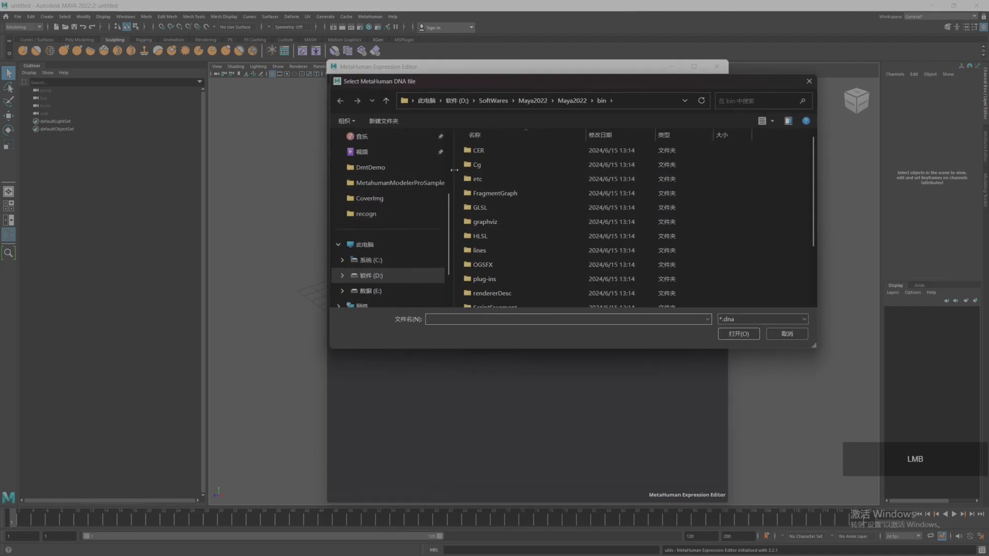
pyautogui.click(411, 188)
pyautogui.click(728, 190)
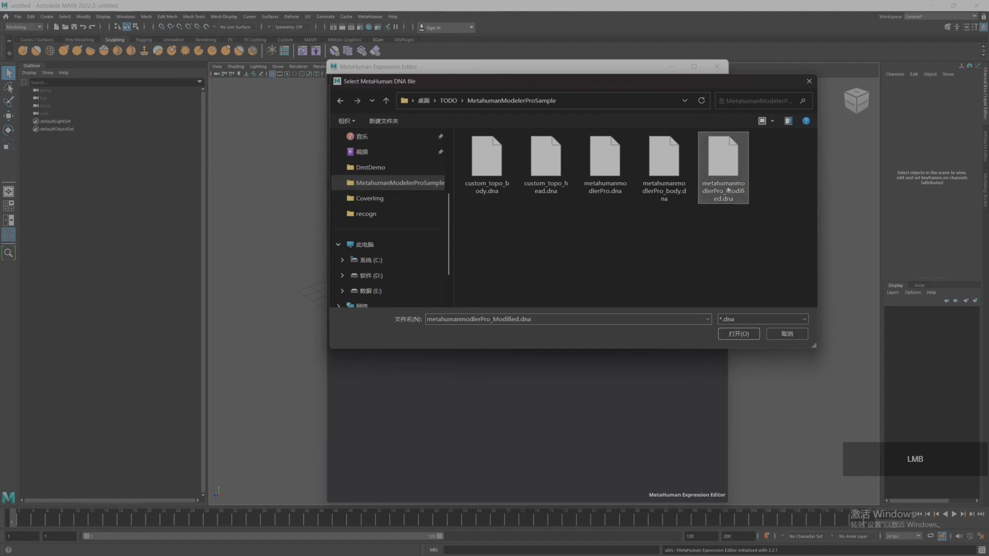
pyautogui.click(733, 334)
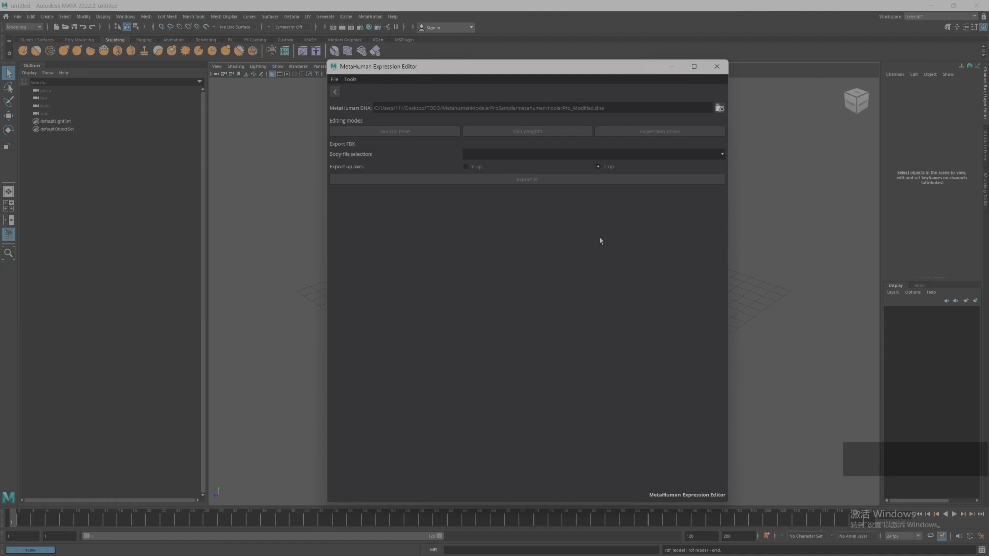
# Step: Enter Neutral Pose editing, look through the geometry and joint lists, and assemble lod0 in a new neutral scene
pyautogui.click(394, 132)
pyautogui.scroll(1, 428, 224)
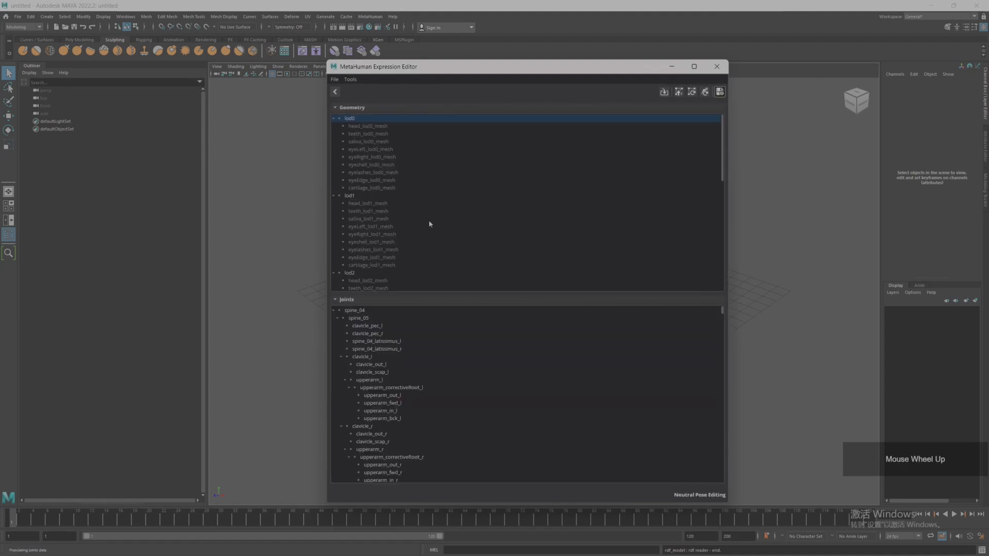
pyautogui.scroll(-10, 404, 216)
pyautogui.scroll(-5, 396, 383)
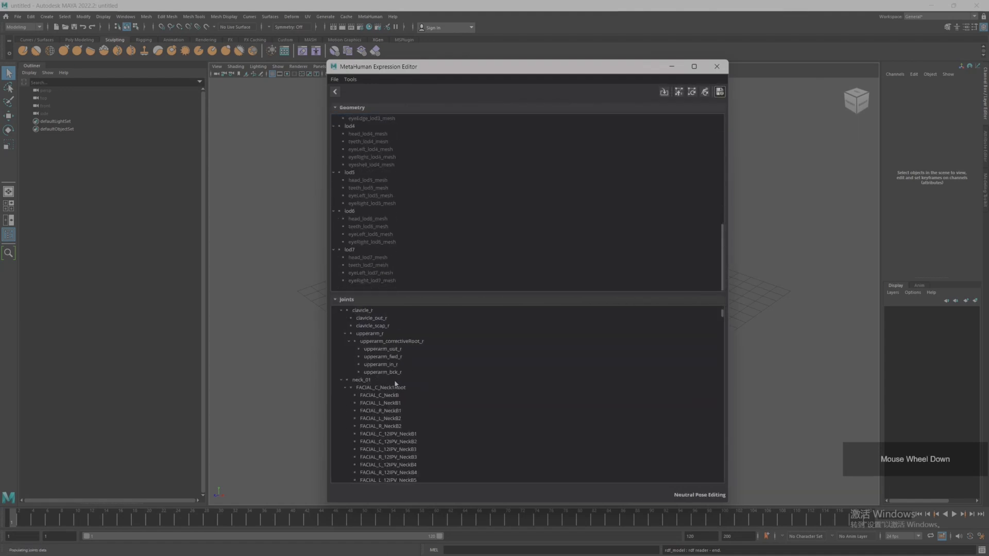
pyautogui.scroll(-5, 395, 384)
pyautogui.scroll(2, 679, 93)
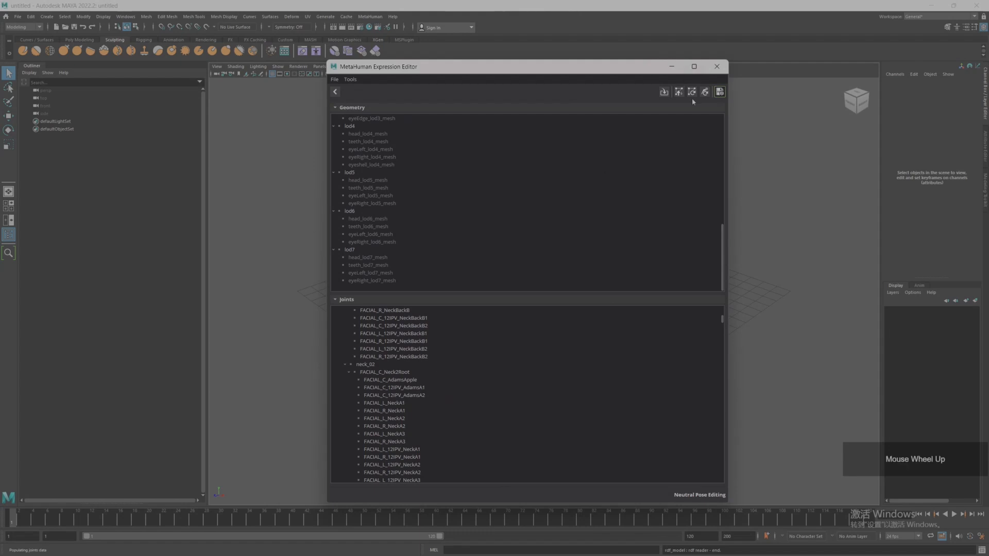
pyautogui.click(663, 93)
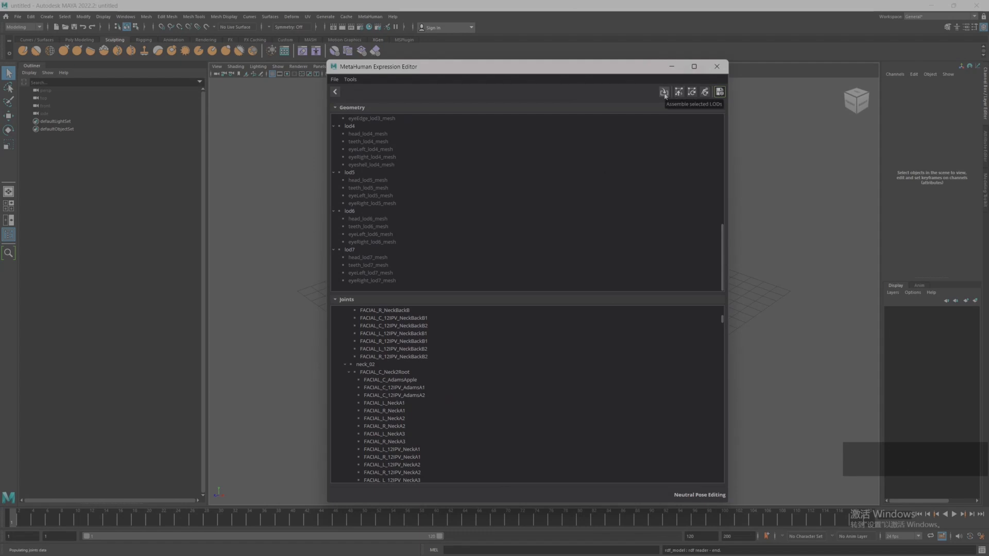
pyautogui.click(510, 299)
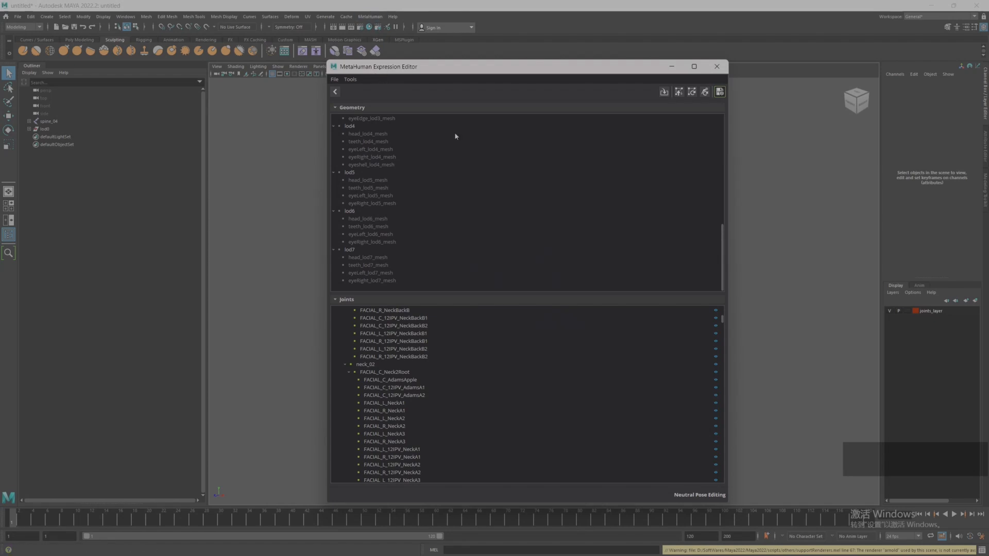
# Step: Minimize the Expression Editor and inspect the assembled modified head mesh and its joints in the viewport
pyautogui.click(671, 67)
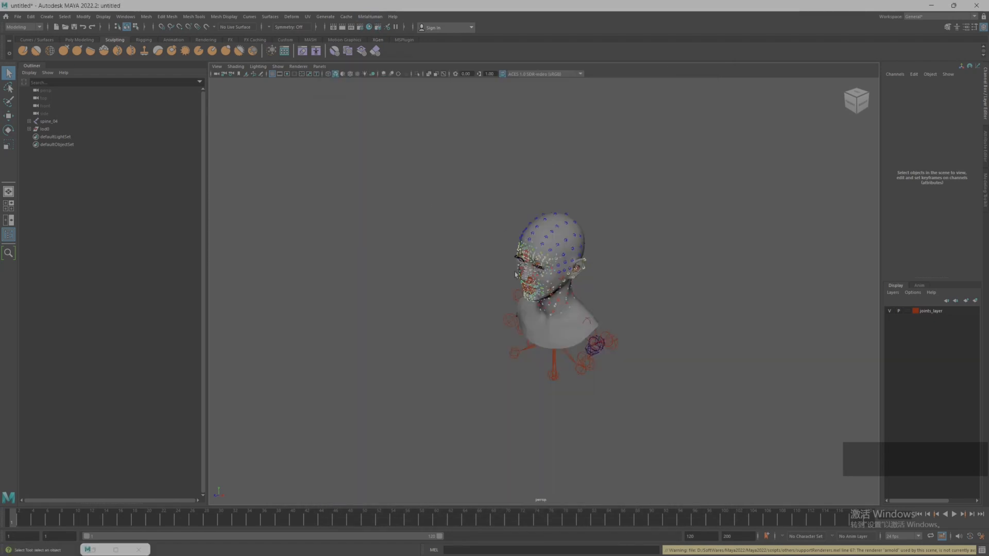
pyautogui.keyDown('alt'); pyautogui.moveTo(484, 310); pyautogui.dragTo(463, 257); pyautogui.keyUp('alt')
pyautogui.scroll(5, 465, 296)
pyautogui.keyDown('alt'); pyautogui.moveTo(519, 171); pyautogui.dragTo(526, 205); pyautogui.keyUp('alt')
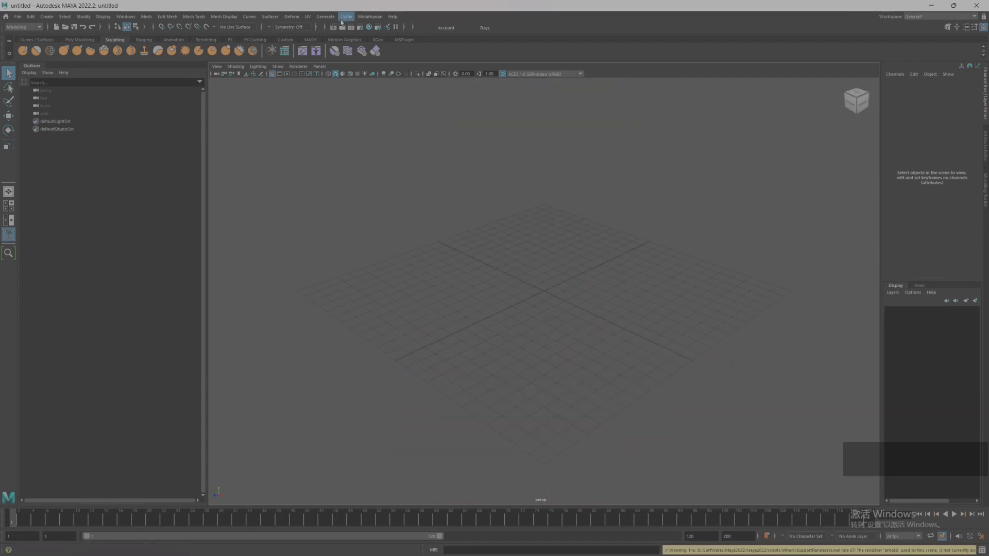
# Step: Open the MetaHuman Expression Editor in the empty scene and load custom_topo_head.dna from the MetahumanModelerProSample folder
pyautogui.click(369, 16)
pyautogui.click(383, 39)
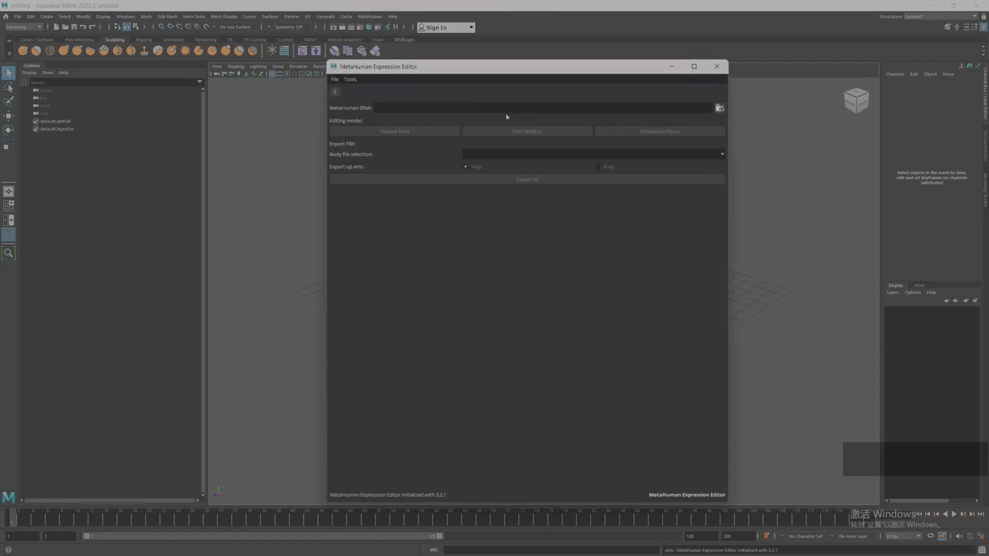
pyautogui.click(719, 108)
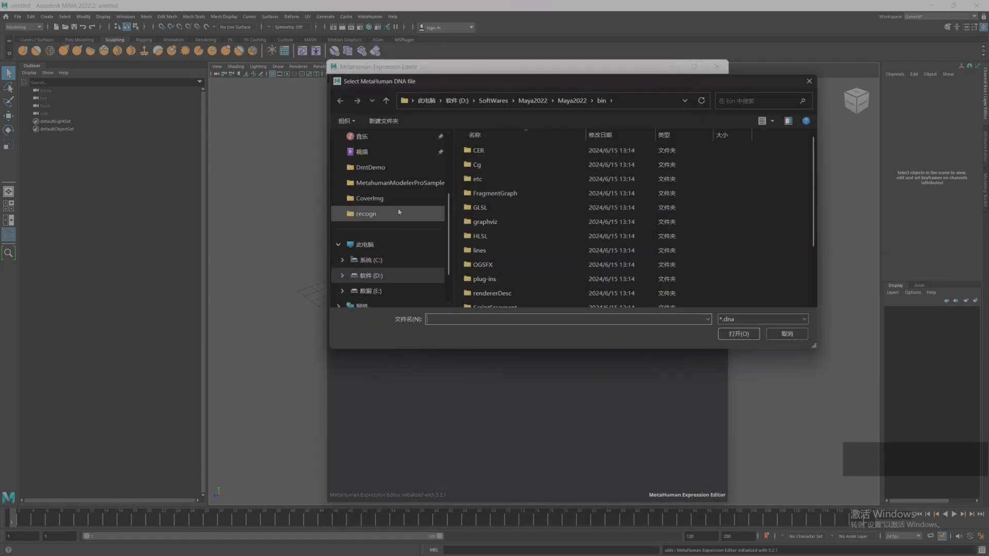
pyautogui.click(394, 184)
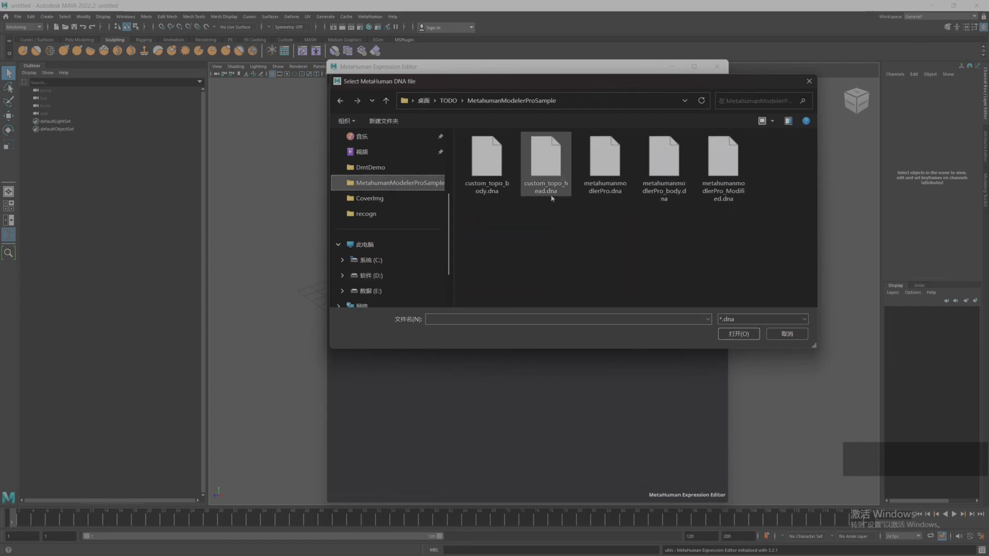
pyautogui.click(554, 173)
pyautogui.click(738, 334)
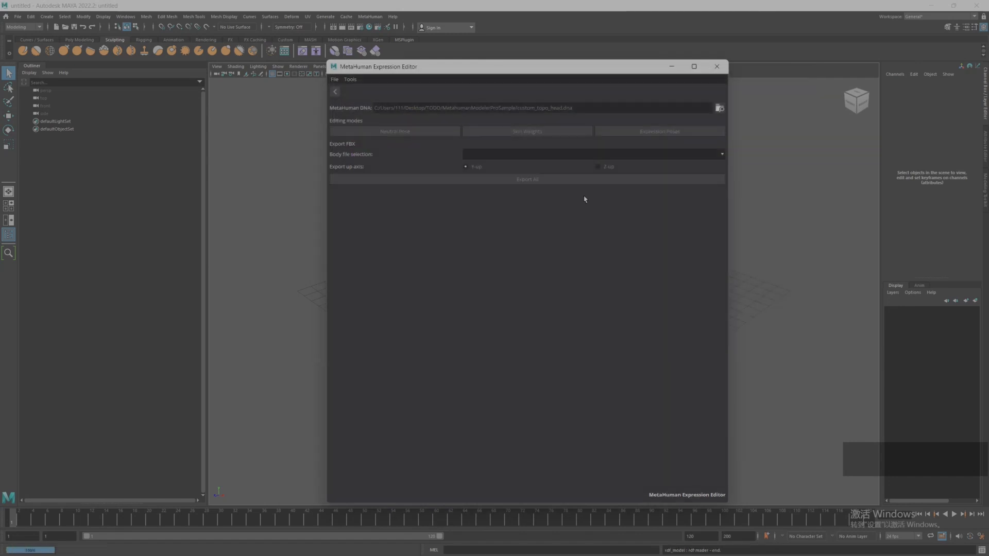
# Step: Enter Neutral Pose editing for the custom-topology head and assemble its lod0 in a new neutral scene
pyautogui.click(406, 132)
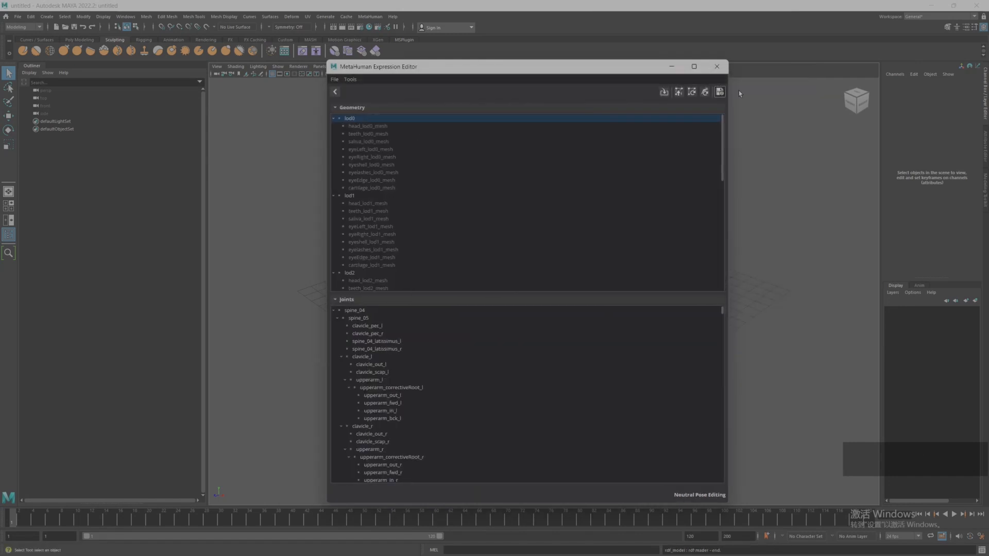
pyautogui.click(664, 93)
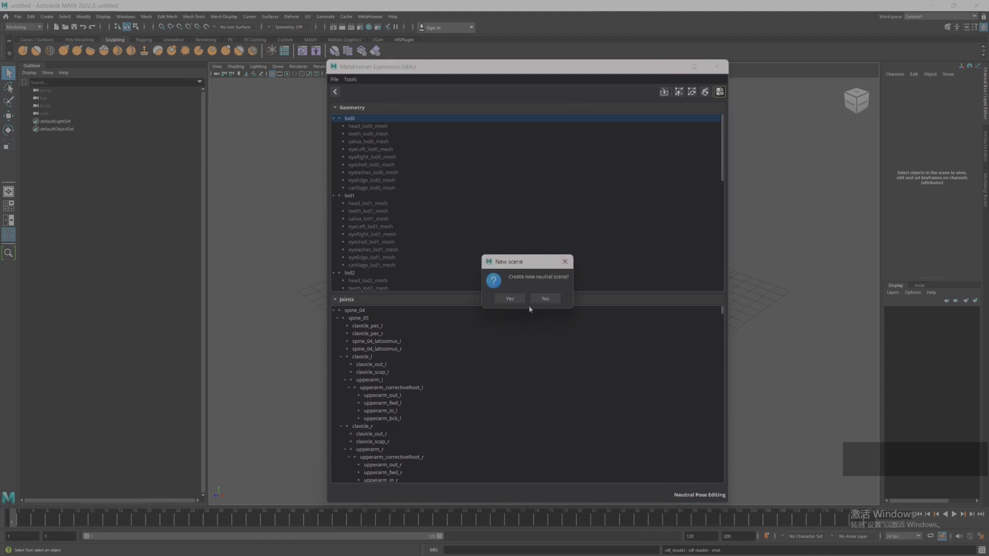
pyautogui.click(510, 299)
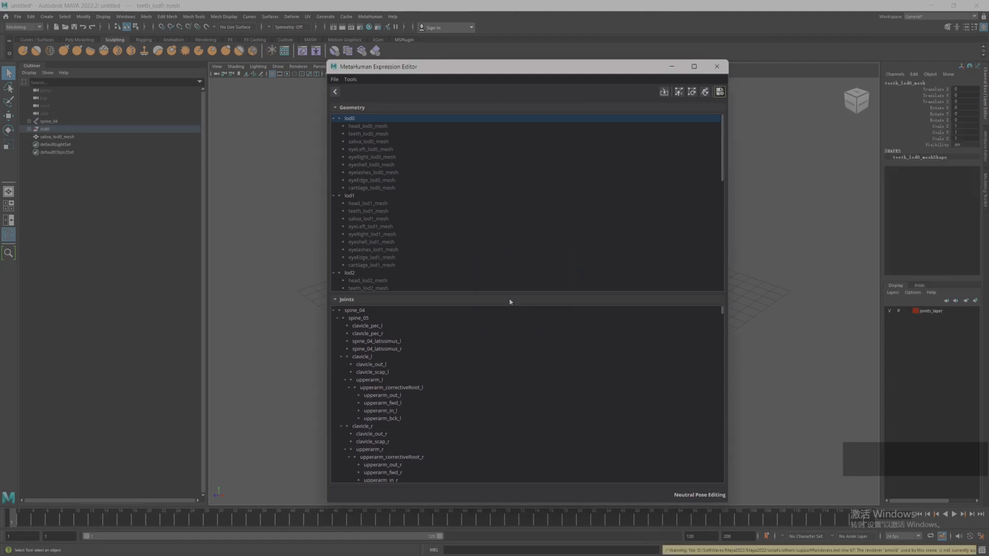
# Step: Minimize the Expression Editor, select and frame the lod0 group, and examine the custom-topology head from several angles
pyautogui.click(672, 66)
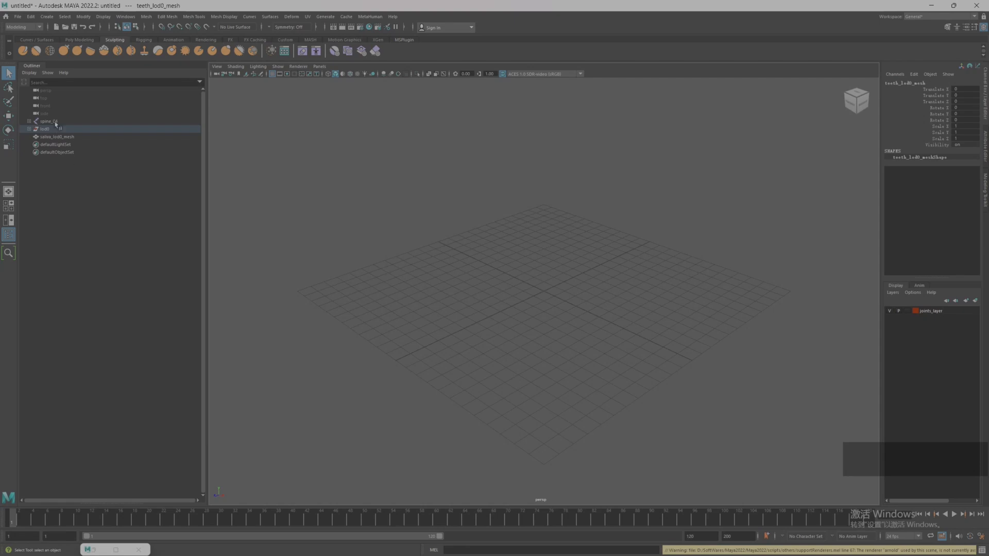
pyautogui.click(54, 129)
pyautogui.press('f')
pyautogui.scroll(3, 514, 278)
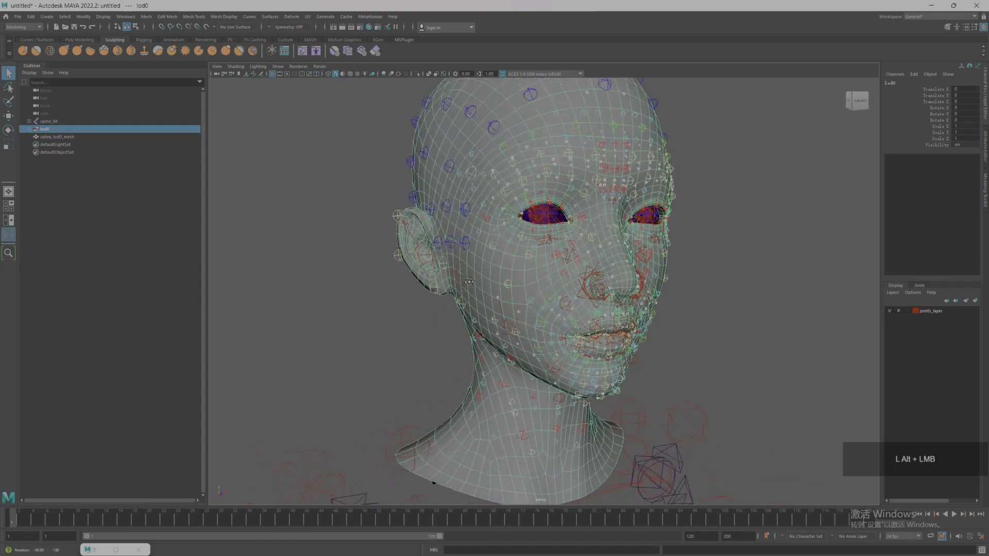
pyautogui.scroll(-2, 468, 282)
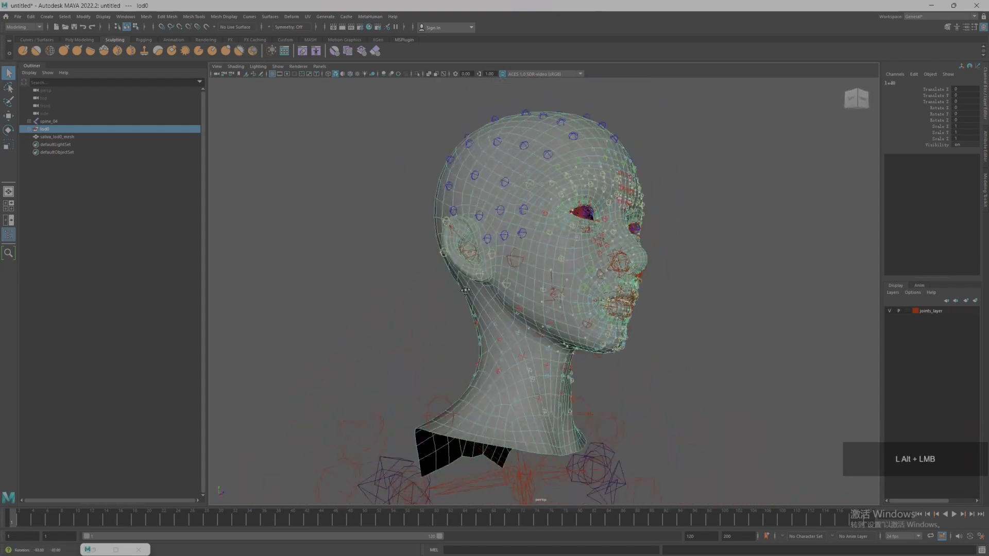